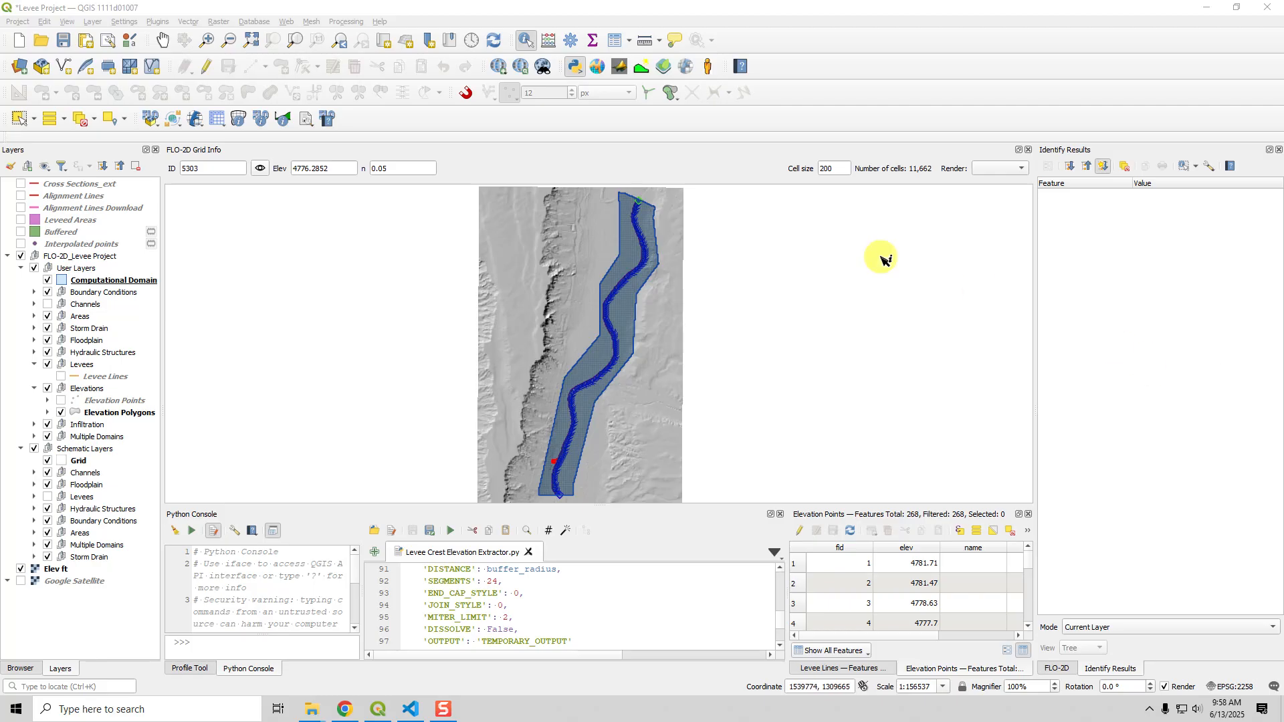
- Switch to Chrome, show the NLD/Public (FeatureServer) services page and copy its web address
{"action": "left_click", "coordinate": [337, 712]}
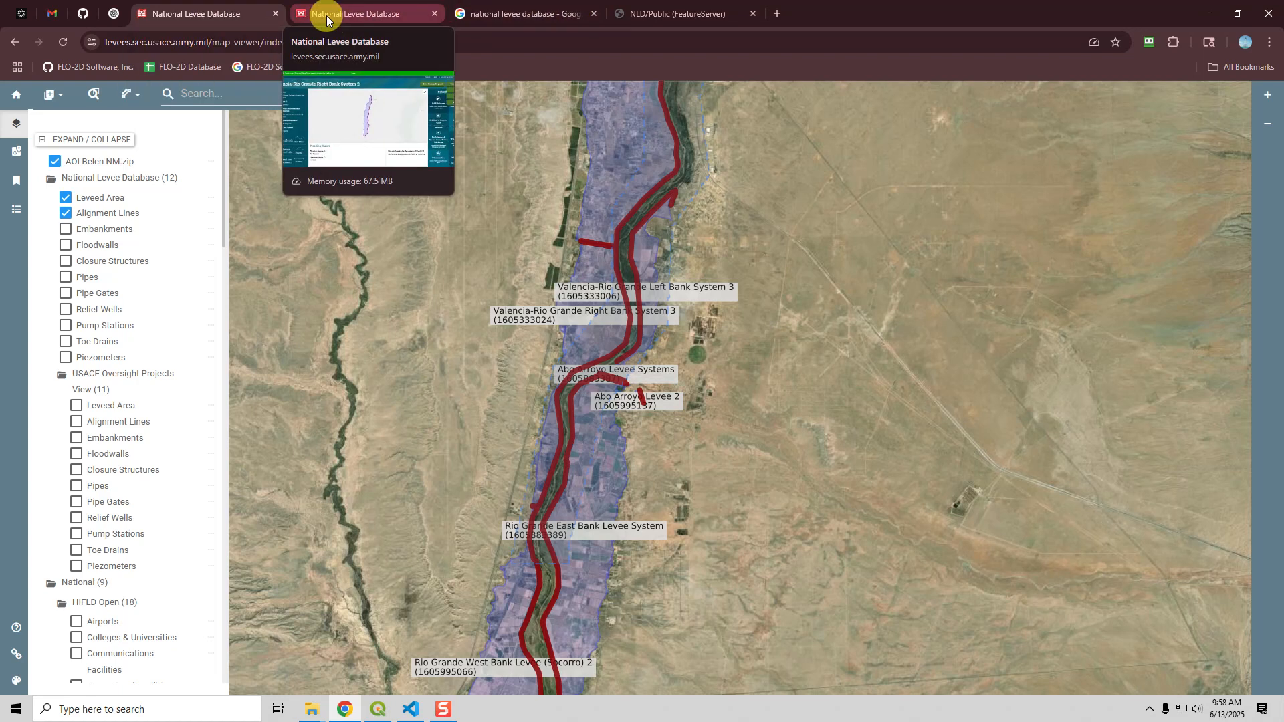
{"action": "left_click", "coordinate": [497, 15]}
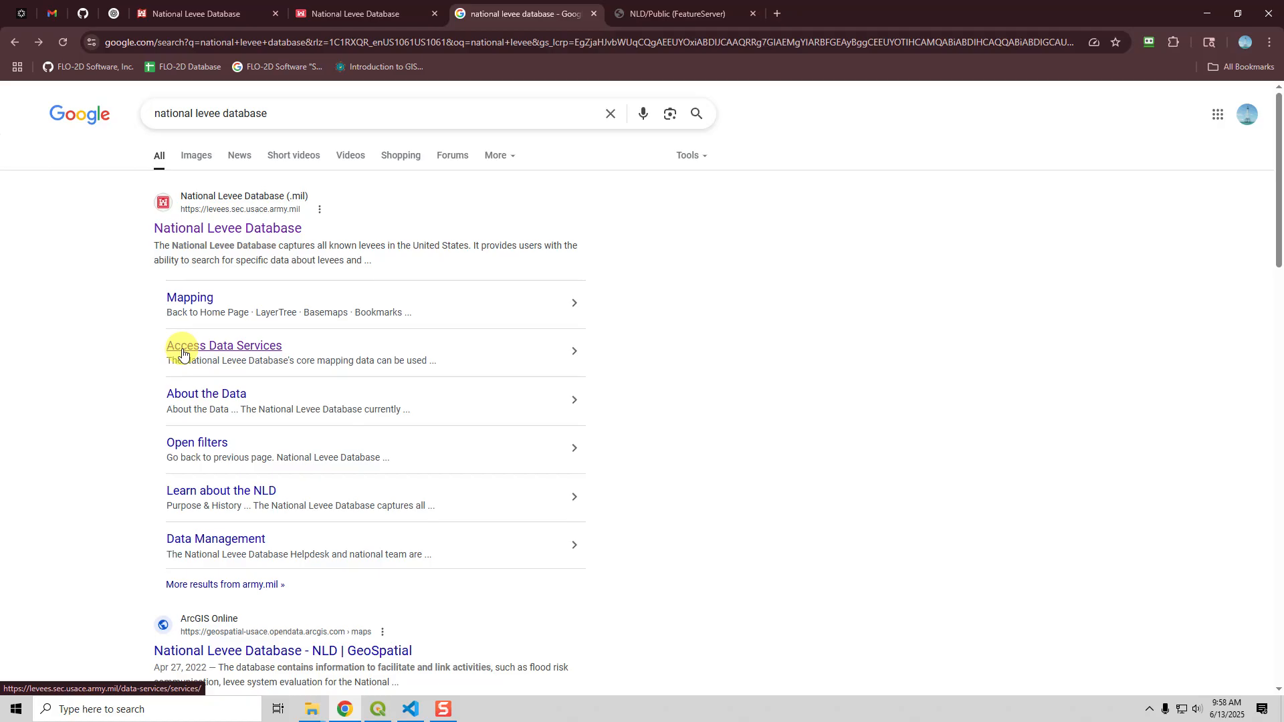
{"action": "left_click", "coordinate": [695, 13]}
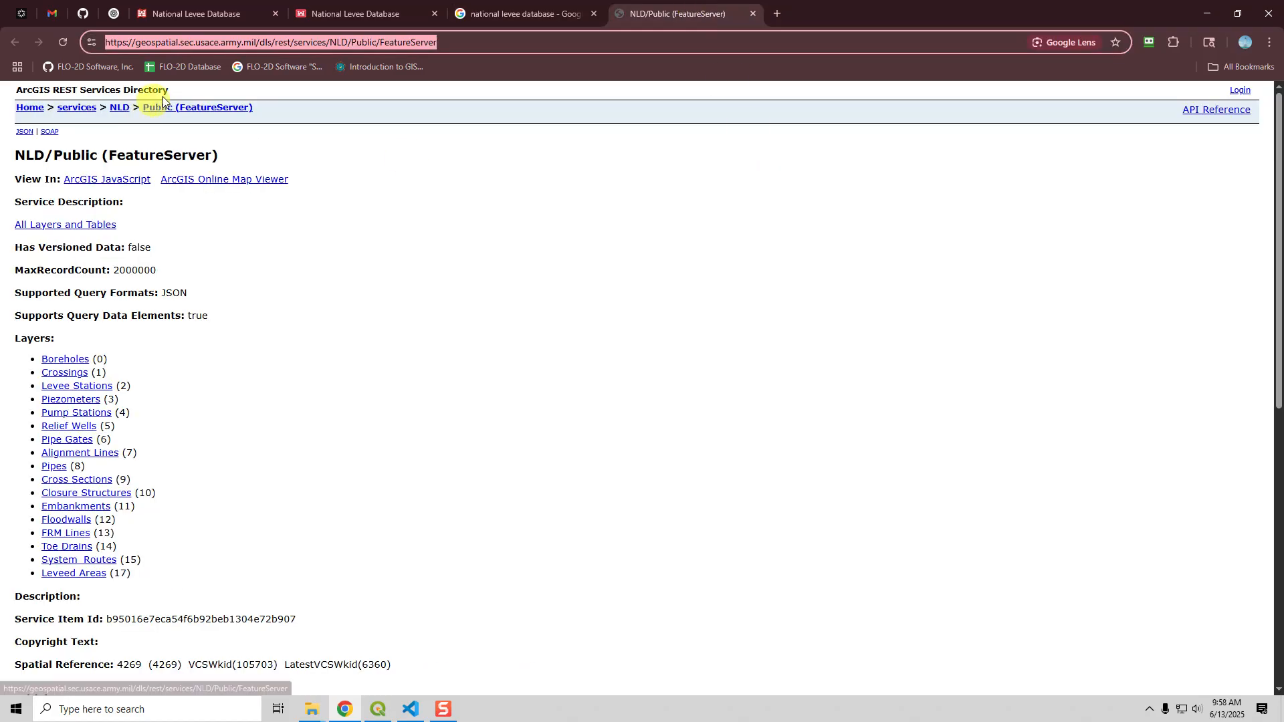
{"action": "left_click", "coordinate": [373, 229]}
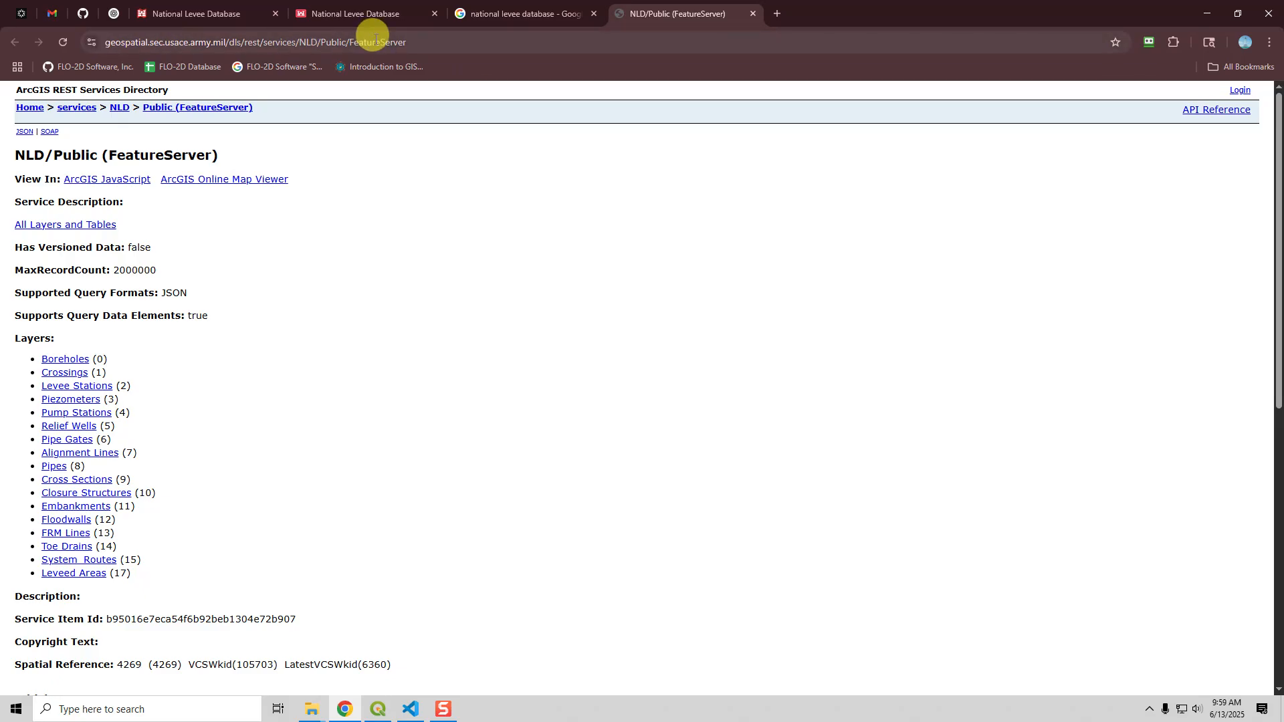
{"action": "left_click", "coordinate": [414, 42]}
{"action": "key", "text": "ctrl+c"}
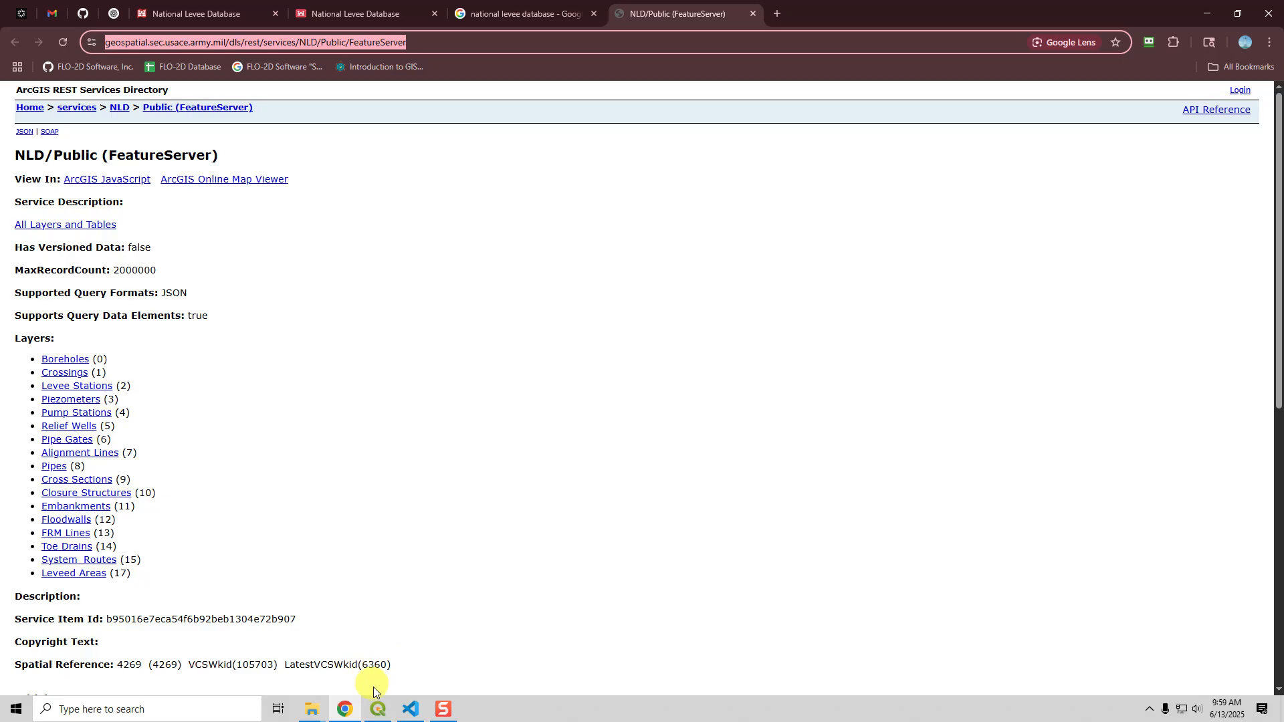
- Switch to QGIS, dismiss the warning message and open the Data Source Manager for ArcGIS REST servers
{"action": "left_click", "coordinate": [378, 715]}
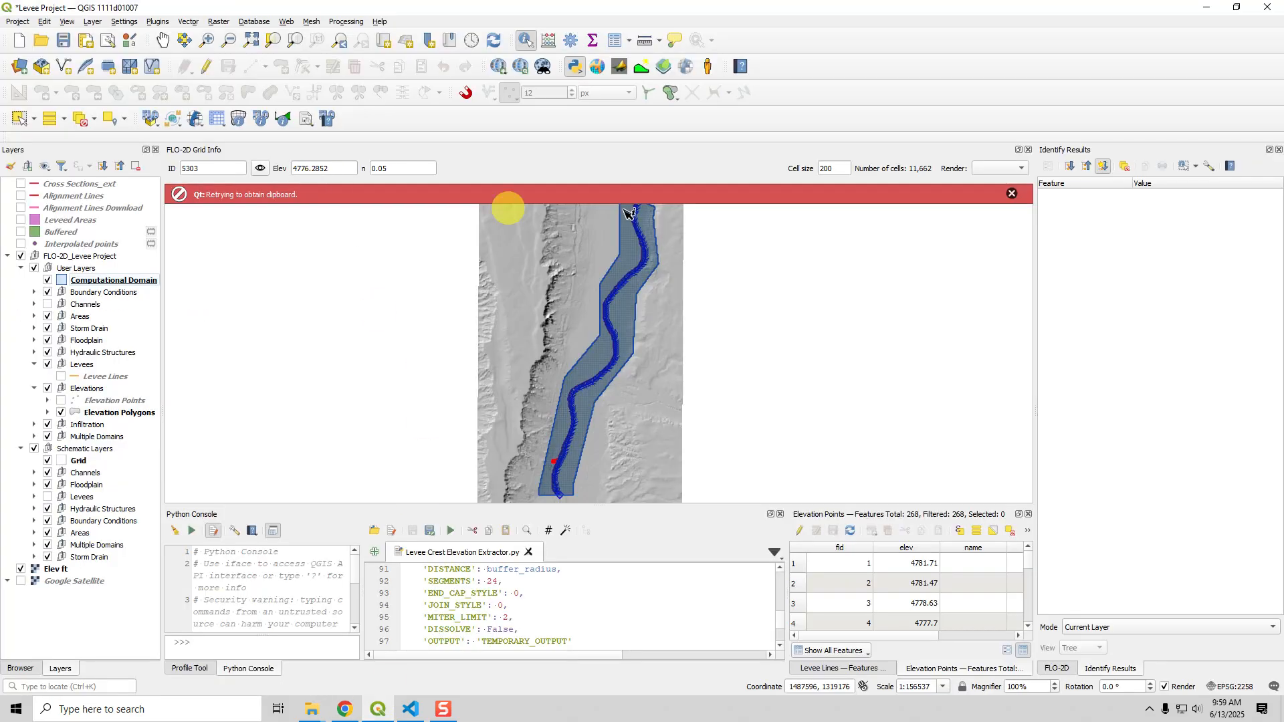
{"action": "left_click", "coordinate": [1011, 194]}
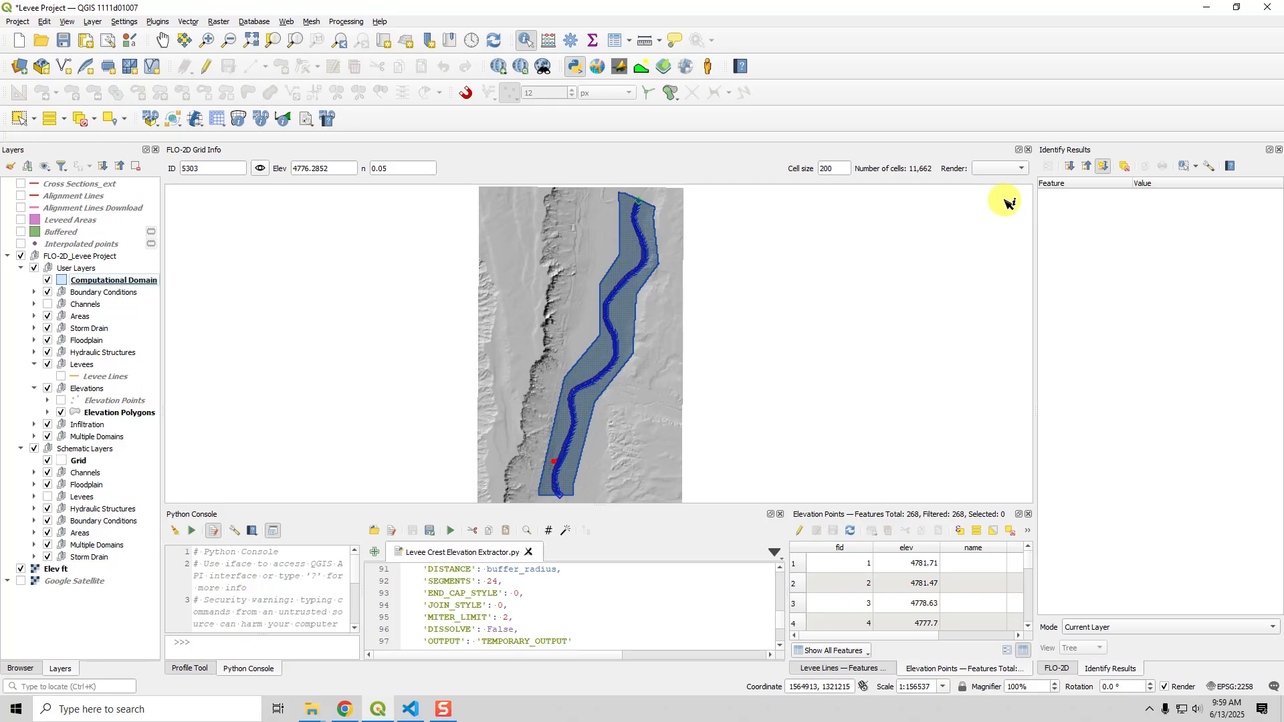
{"action": "left_click", "coordinate": [19, 67]}
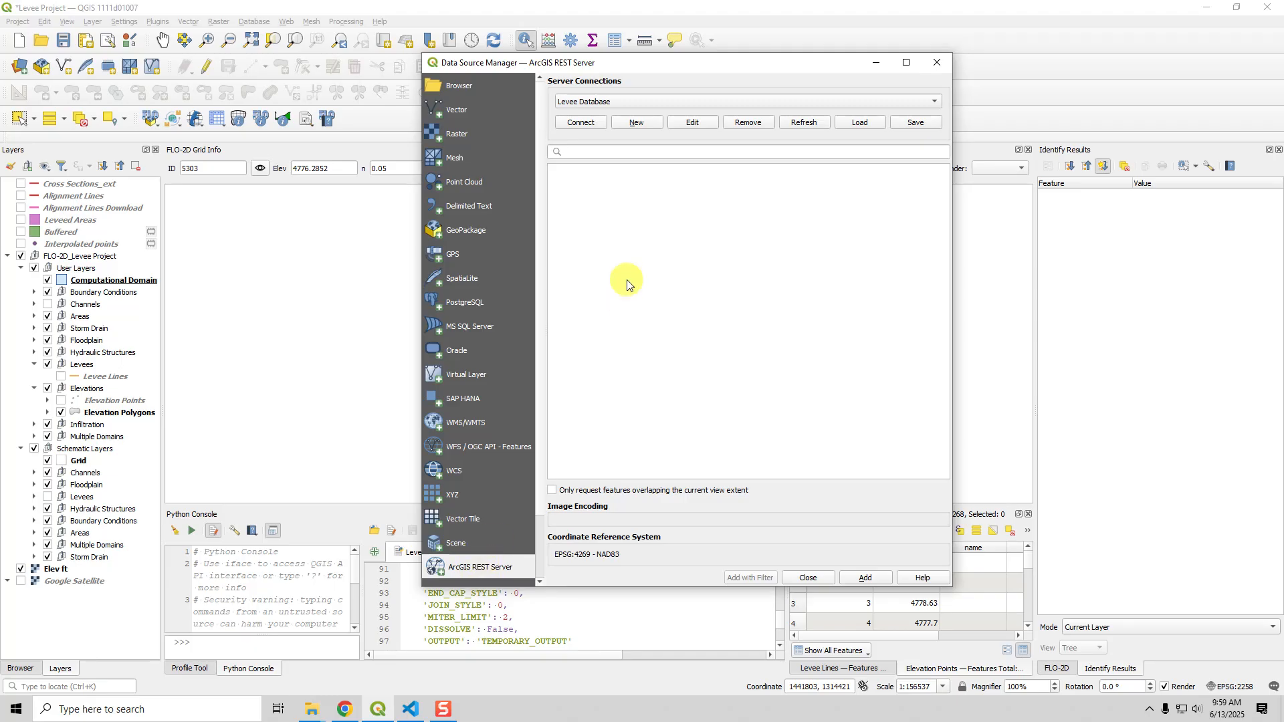
- Start a new ArcGIS REST Server connection with the copied FeatureServer address as its URL, and discard it
{"action": "left_click", "coordinate": [639, 124]}
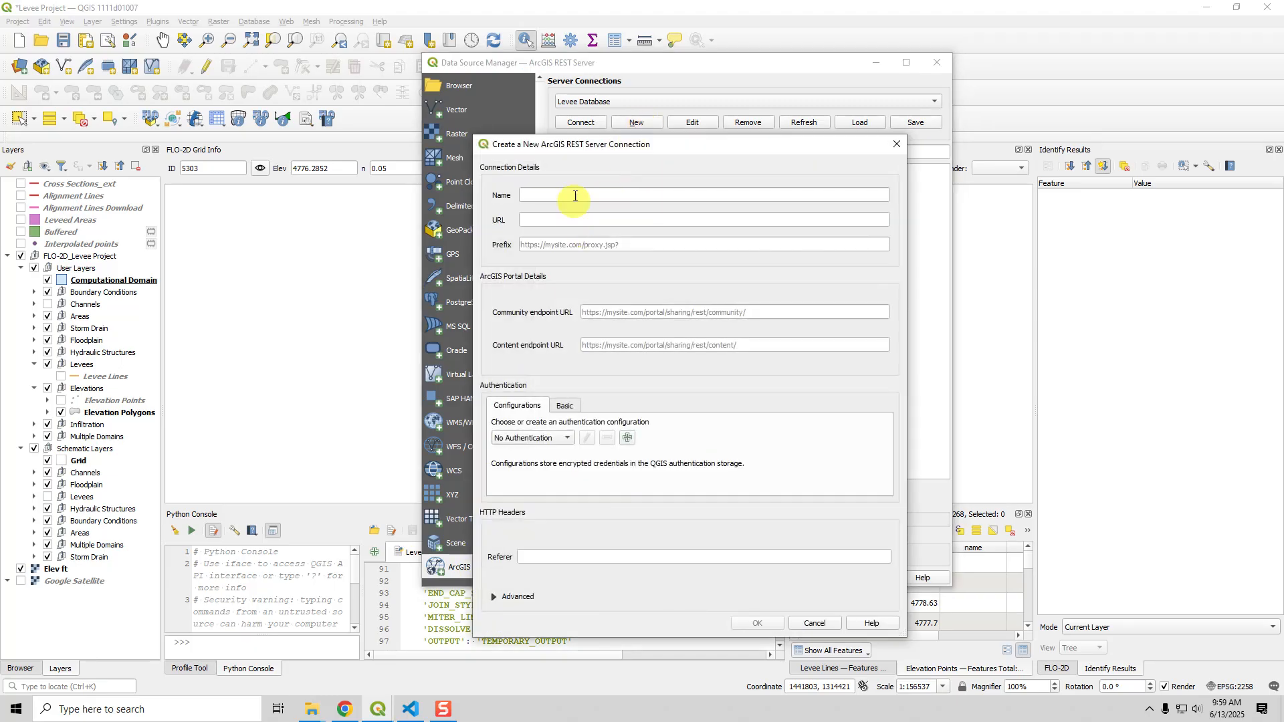
{"action": "left_click", "coordinate": [573, 223]}
{"action": "key", "text": "ctrl+v"}
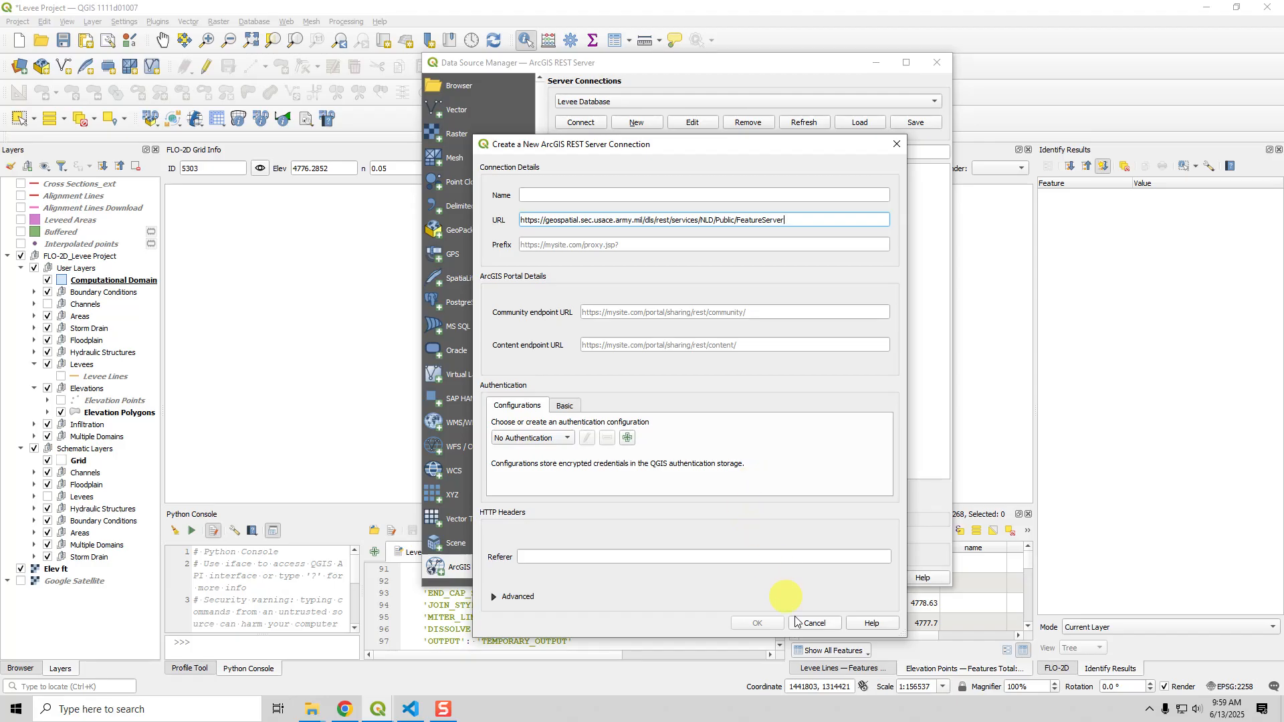
{"action": "left_click", "coordinate": [810, 622]}
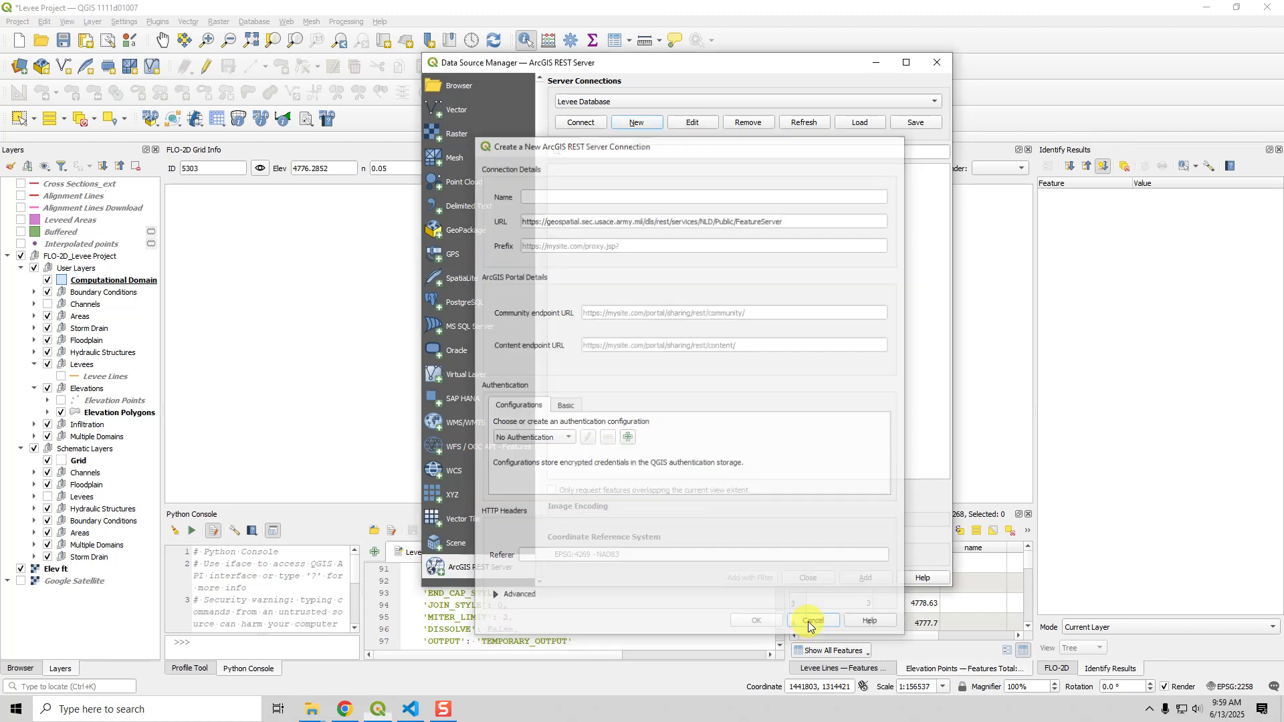
- Connect to the Levee Database server, select the Cross Sections, Alignment Lines and Leveed Areas layers, and close without adding them
{"action": "left_click", "coordinate": [582, 122]}
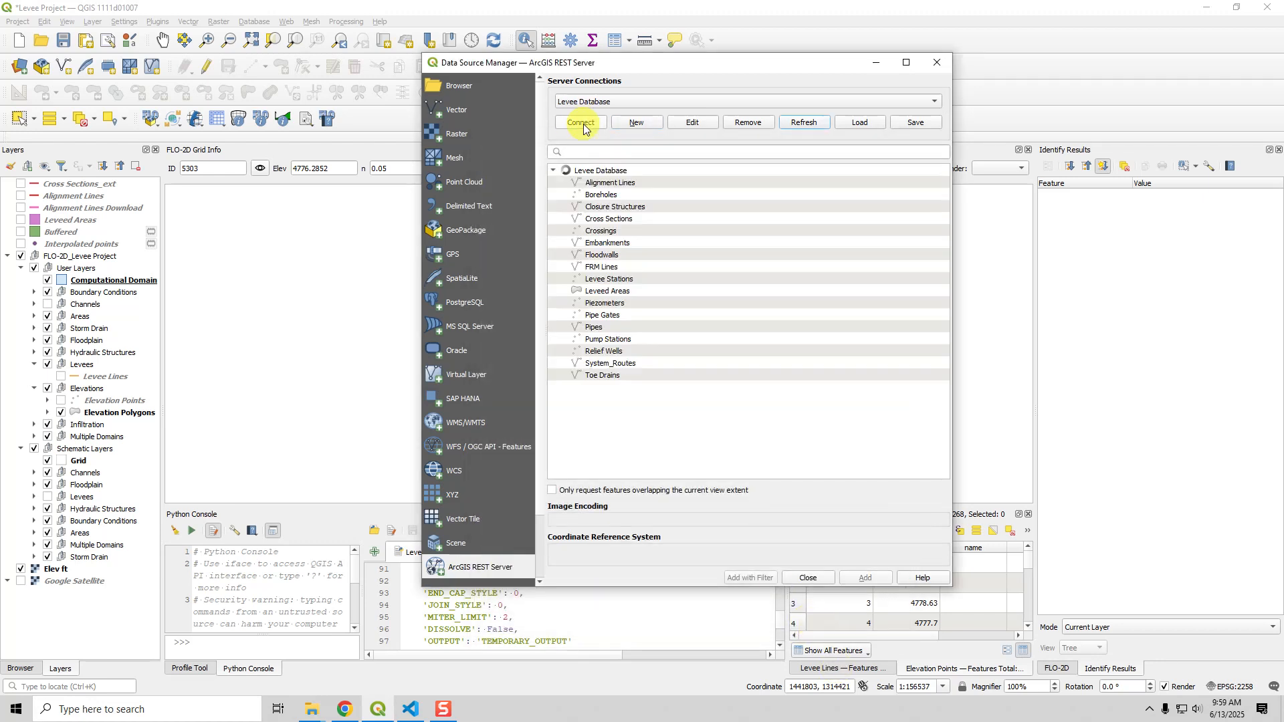
{"action": "left_click", "coordinate": [623, 183]}
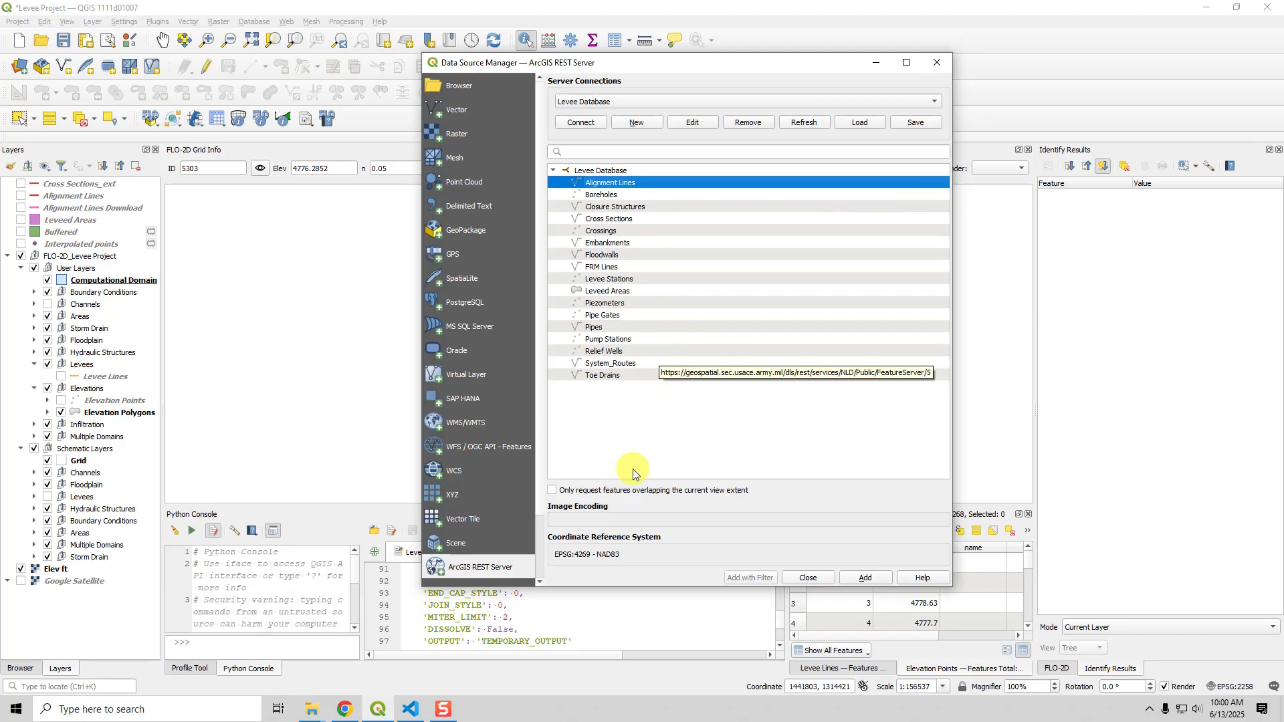
{"action": "left_click", "coordinate": [606, 221]}
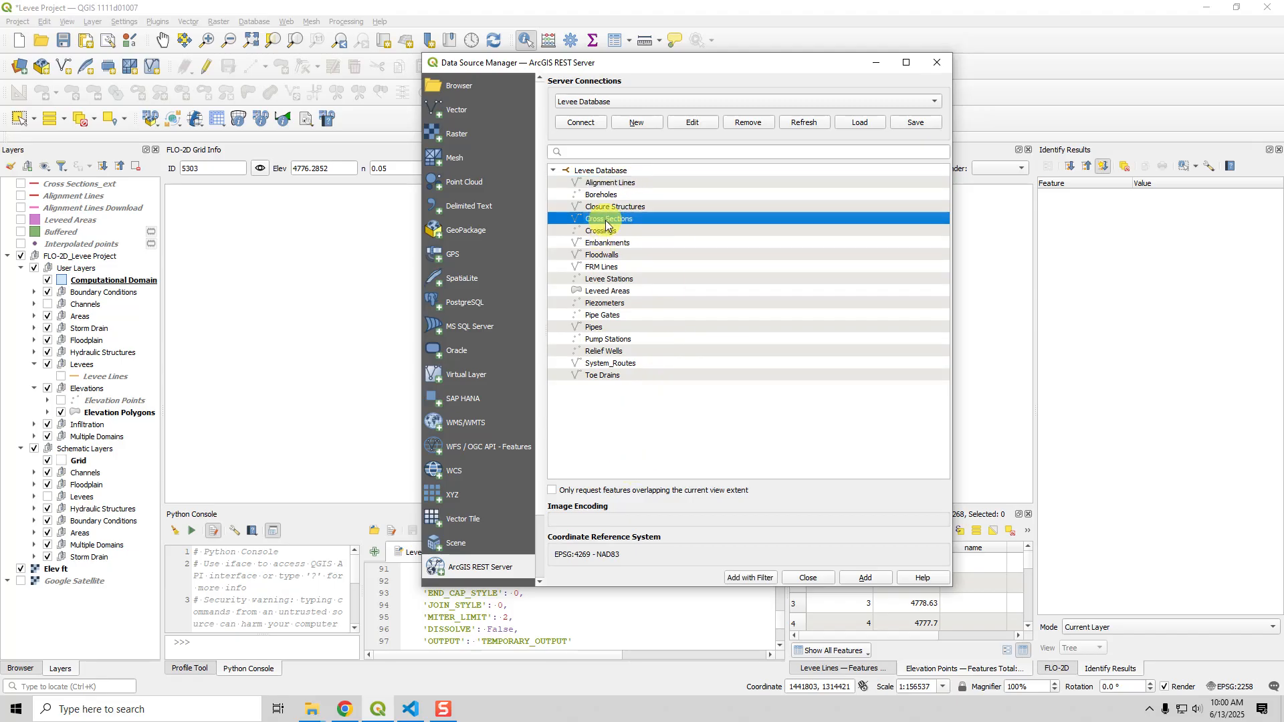
{"action": "left_click", "coordinate": [609, 183], "text": "ctrl"}
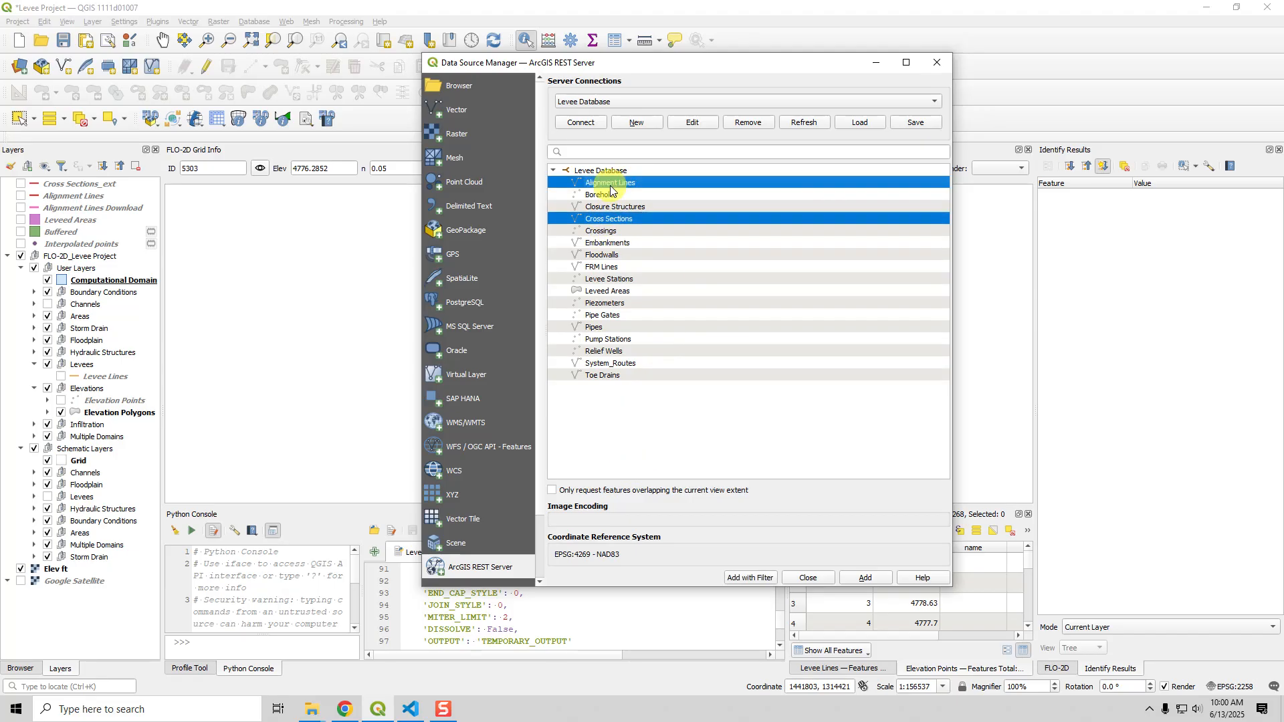
{"action": "left_click", "coordinate": [603, 291], "text": "ctrl"}
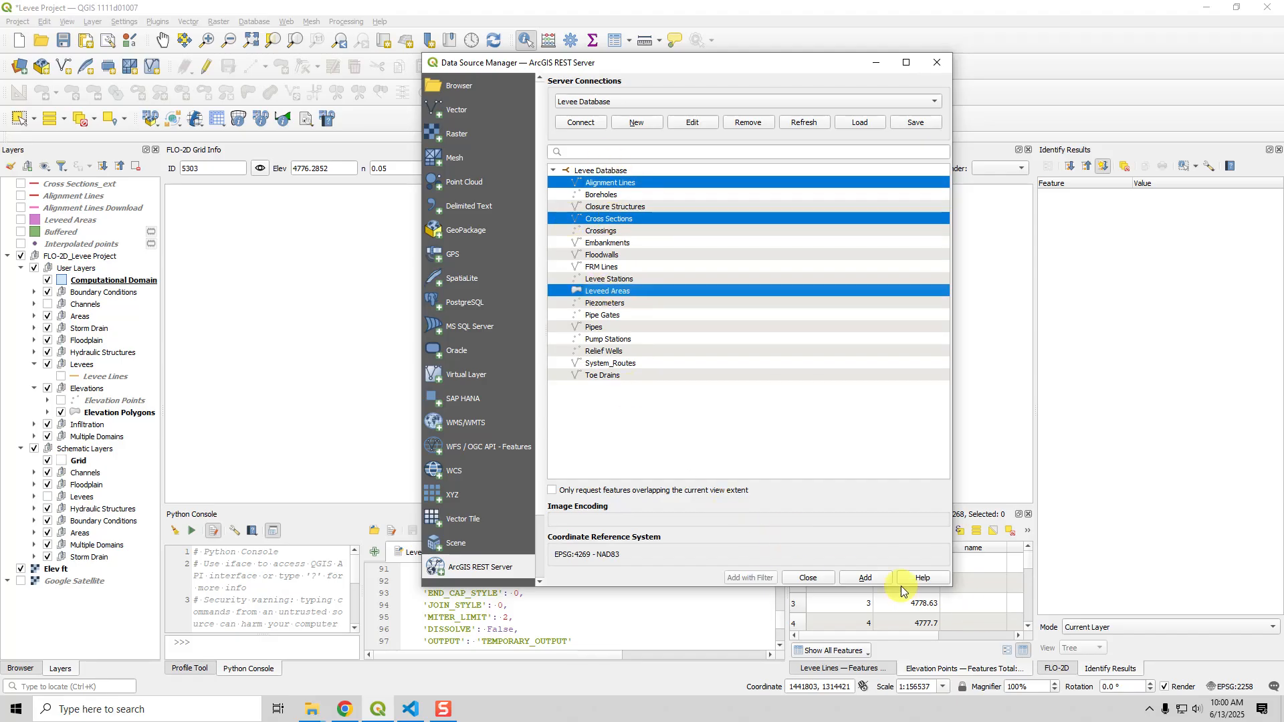
{"action": "left_click", "coordinate": [813, 579]}
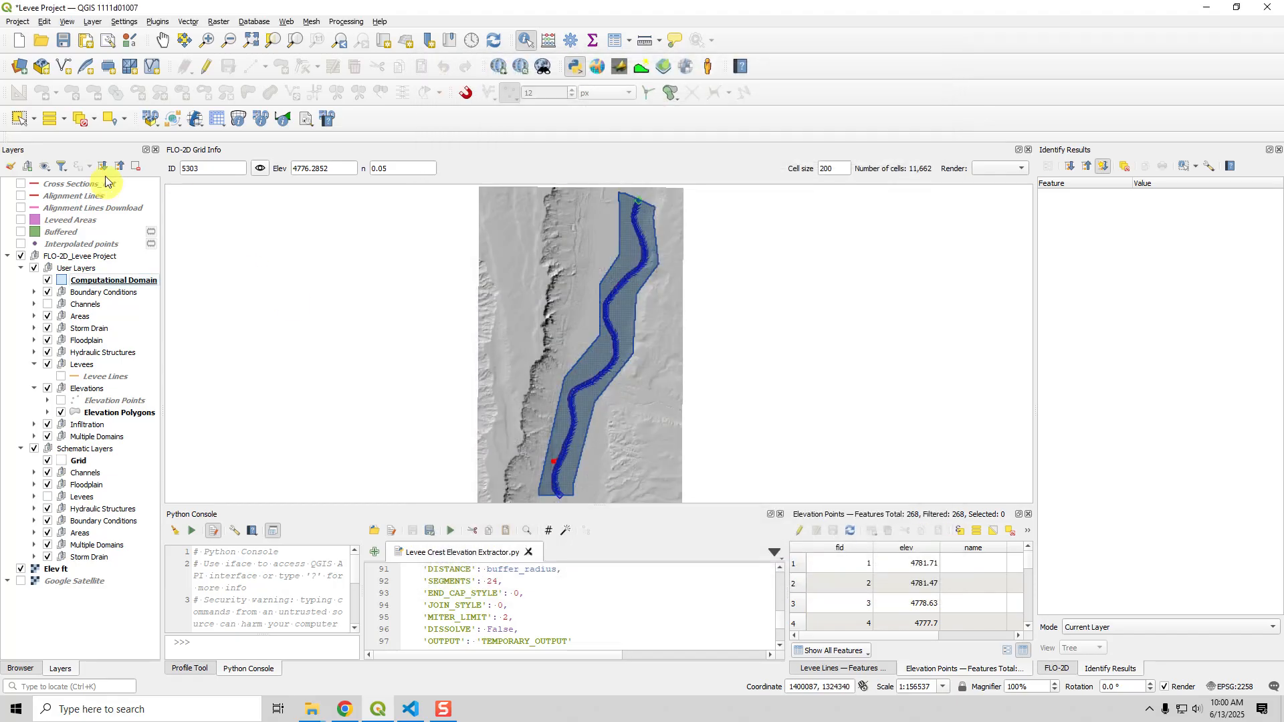
- Show the Cross Sections_ext layer and examine the levee cross sections along the river up close
{"action": "left_click", "coordinate": [83, 186]}
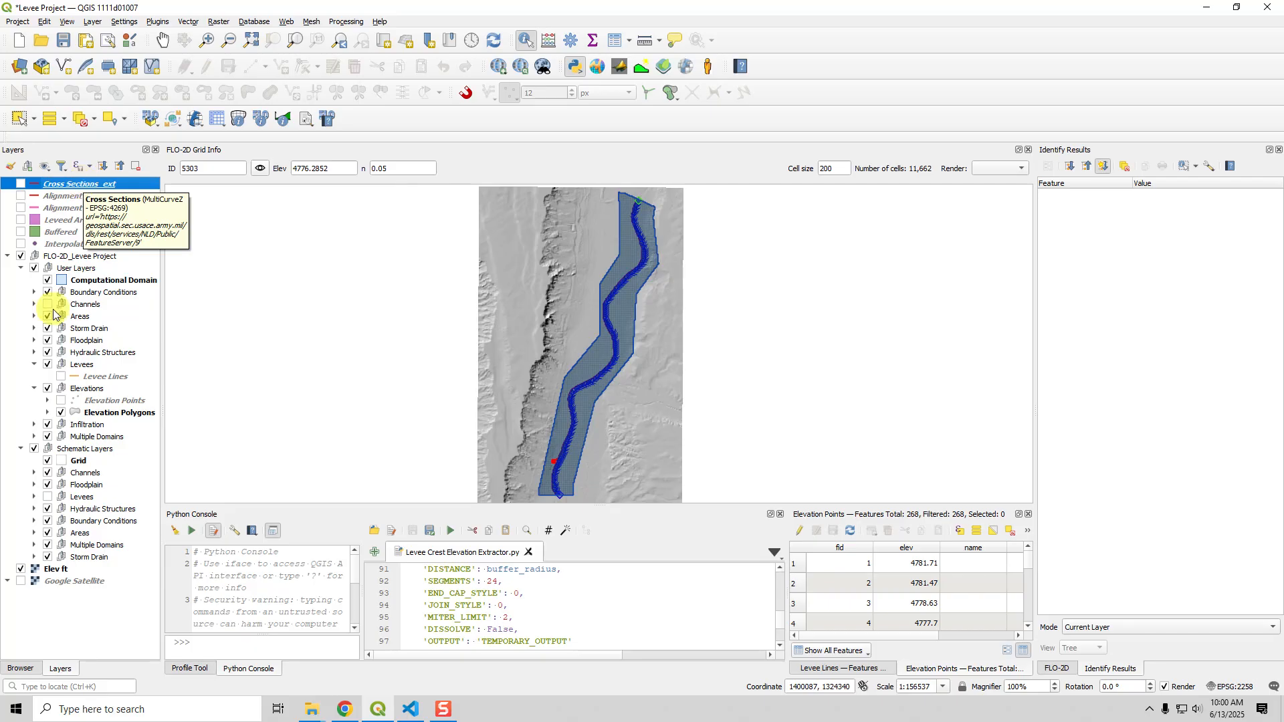
{"action": "mouse_move", "coordinate": [60, 188]}
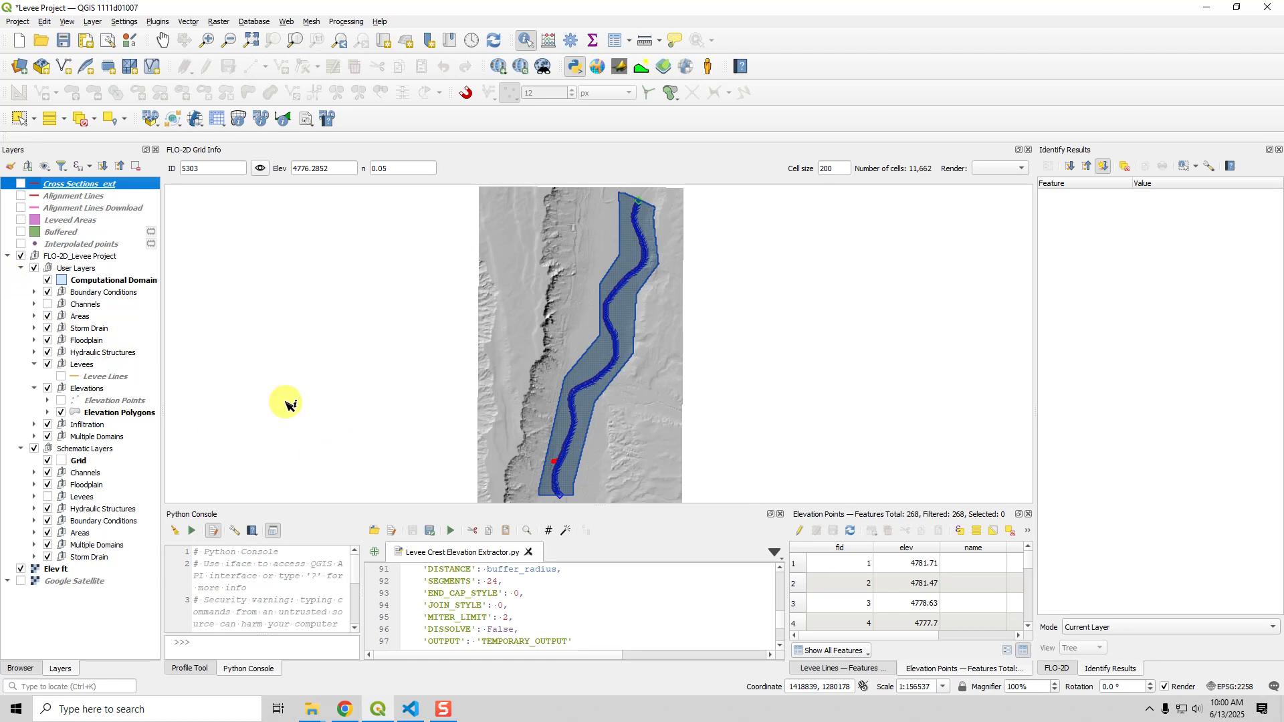
{"action": "left_click", "coordinate": [21, 184]}
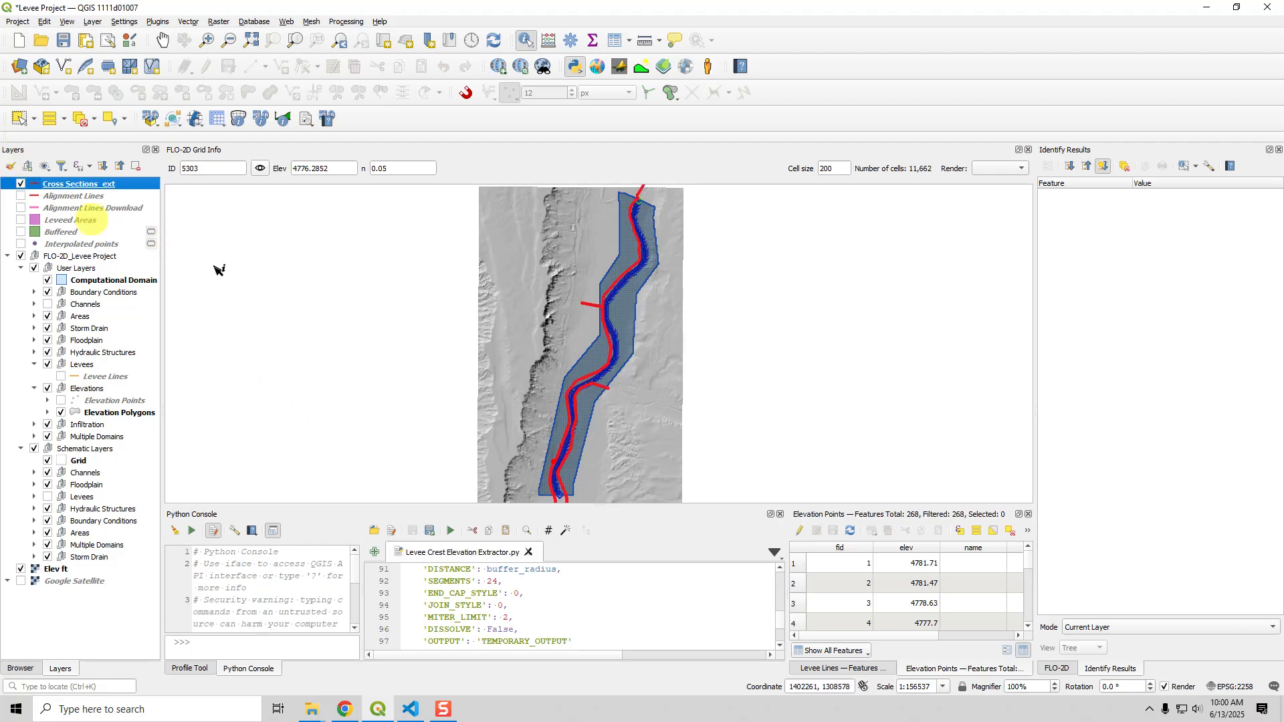
{"action": "scroll", "coordinate": [612, 358], "scroll_direction": "up", "scroll_amount": 4}
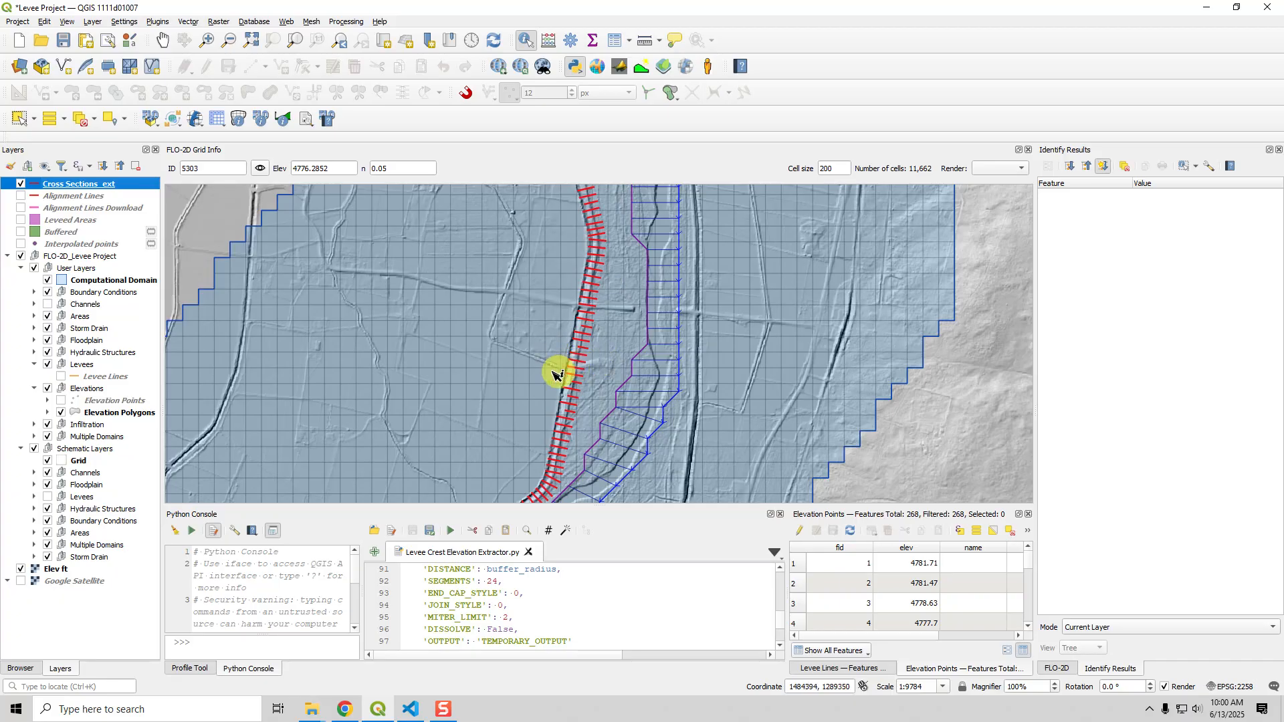
- Hide the Cross Sections_ext layer and display the Alignment Lines layer across the whole computational domain
{"action": "left_click", "coordinate": [22, 185]}
{"action": "left_click", "coordinate": [22, 197]}
{"action": "scroll", "coordinate": [467, 323], "scroll_direction": "down", "scroll_amount": 2}
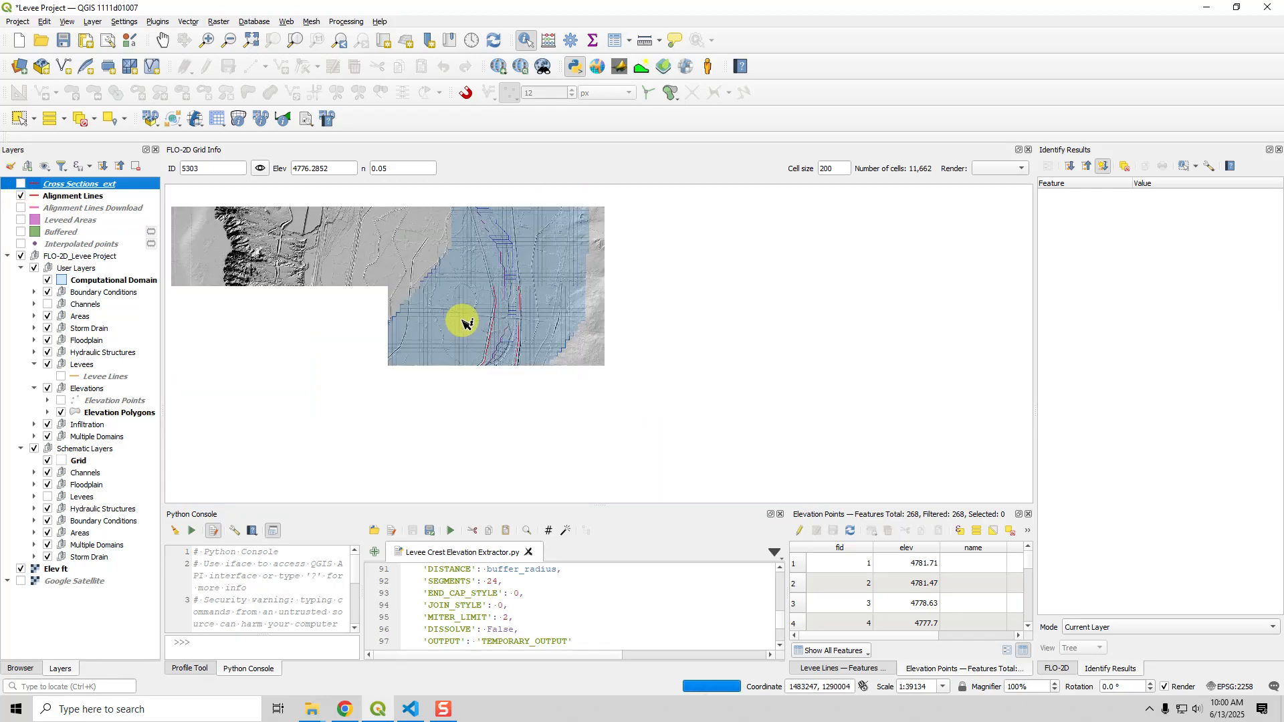
{"action": "scroll", "coordinate": [466, 323], "scroll_direction": "down", "scroll_amount": 1}
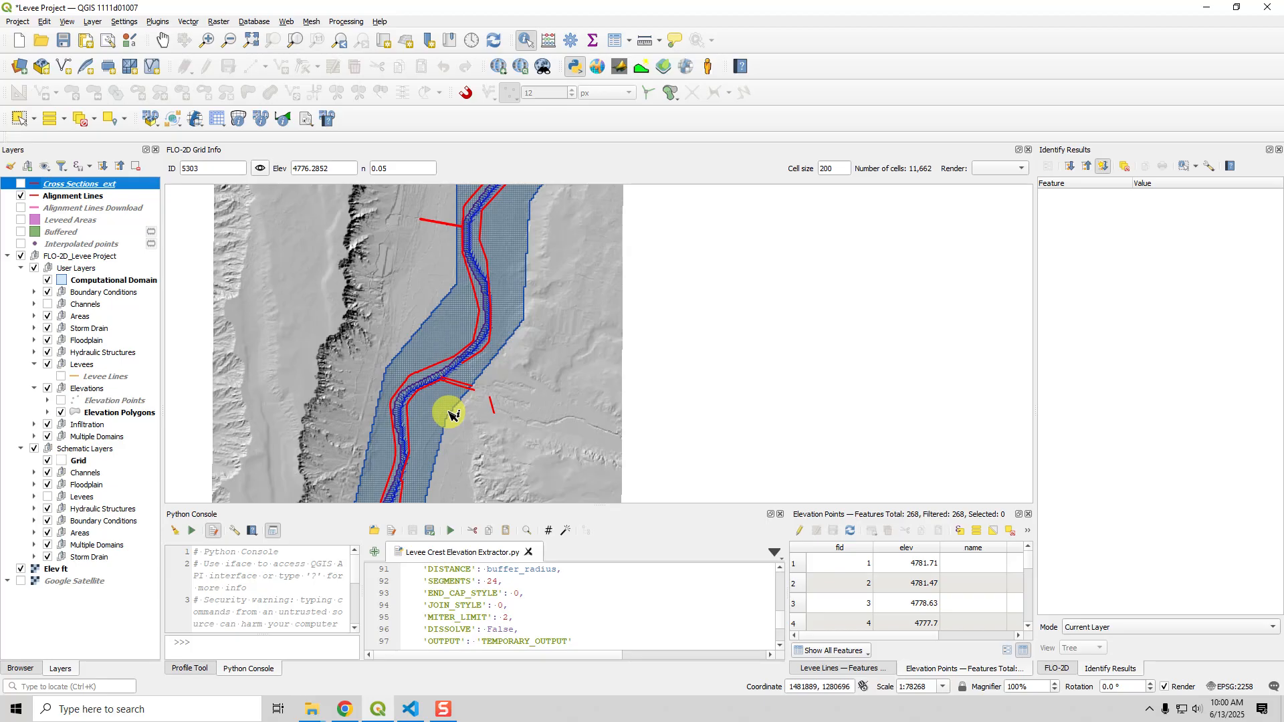
{"action": "left_click_drag", "start_coordinate": [448, 410], "coordinate": [533, 361]}
{"action": "scroll", "coordinate": [535, 364], "scroll_direction": "down", "scroll_amount": 1}
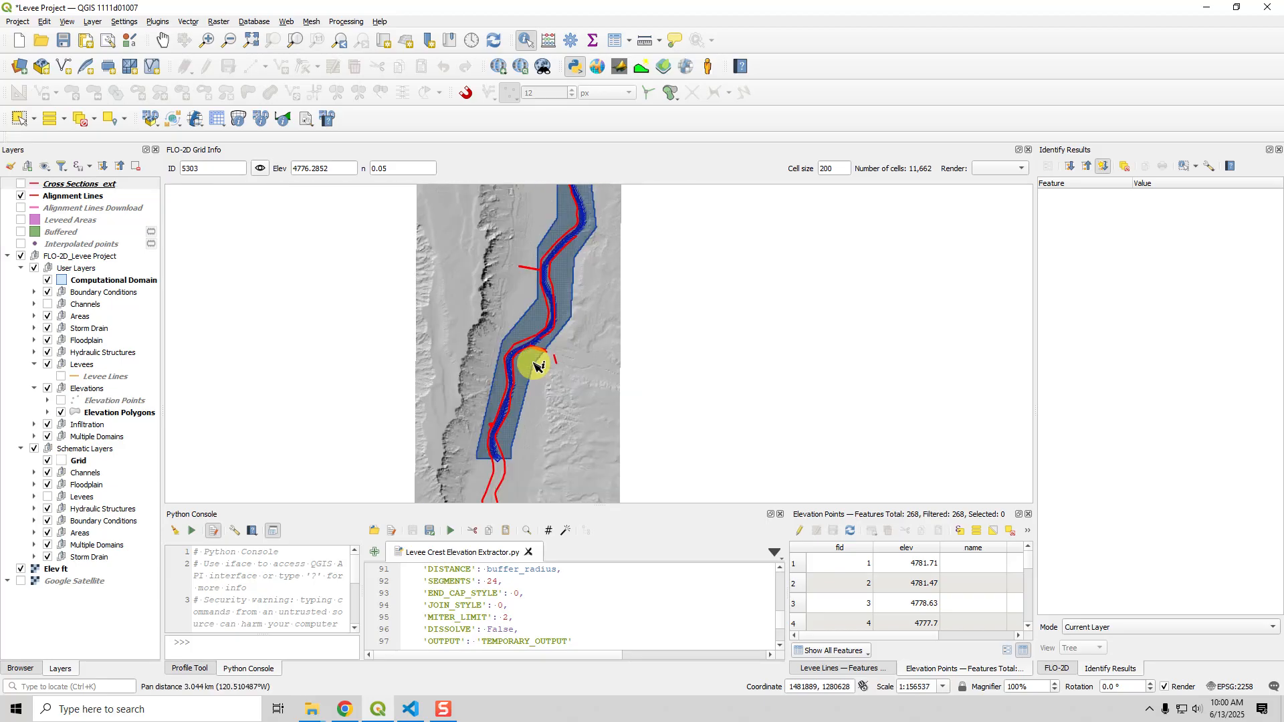
{"action": "left_click_drag", "start_coordinate": [545, 344], "coordinate": [542, 375]}
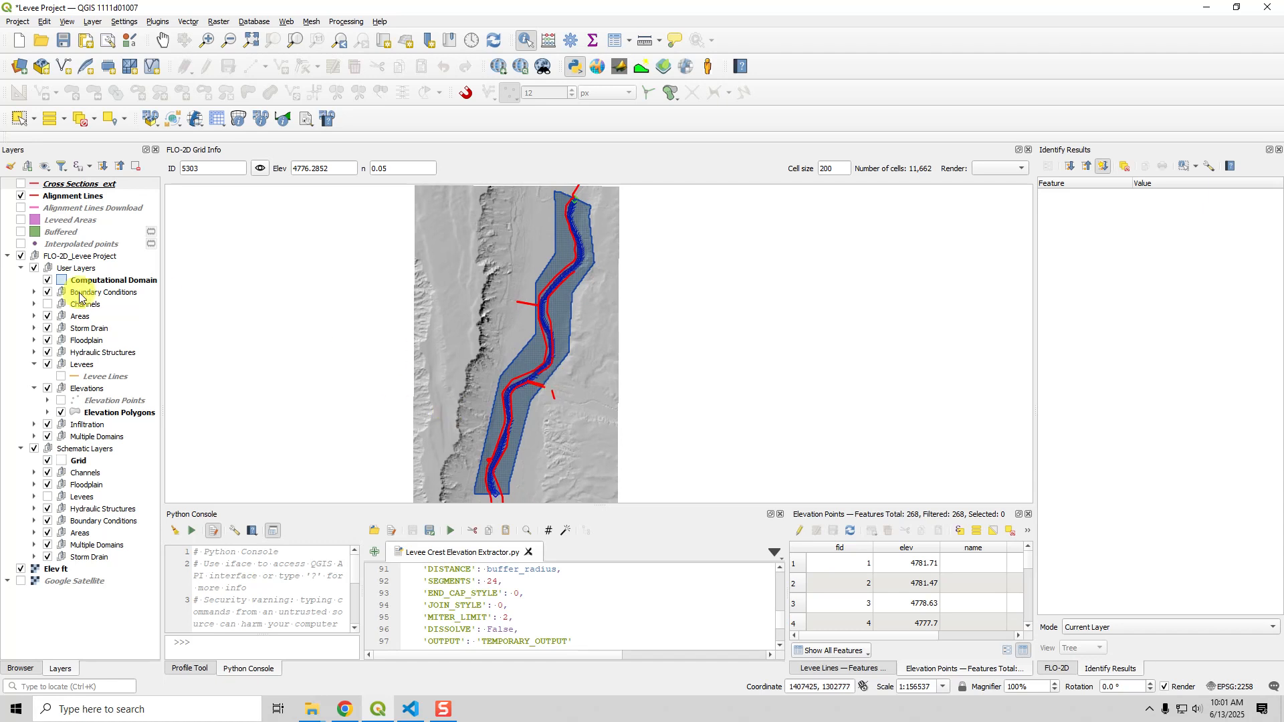
- Set up an ESRI Shapefile export of Alignment Lines to xxxx.shp in the project CRS EPSG:2258, and cancel it
{"action": "right_click", "coordinate": [54, 196]}
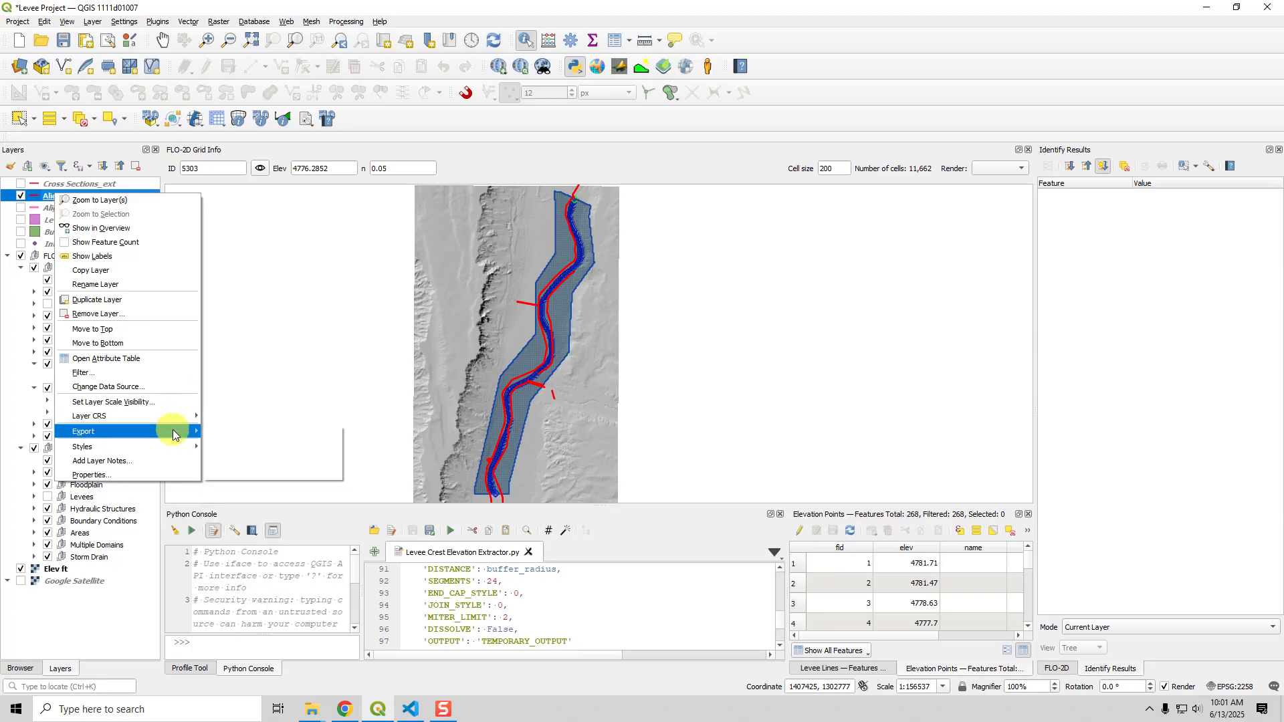
{"action": "mouse_move", "coordinate": [172, 431]}
{"action": "left_click", "coordinate": [223, 437]}
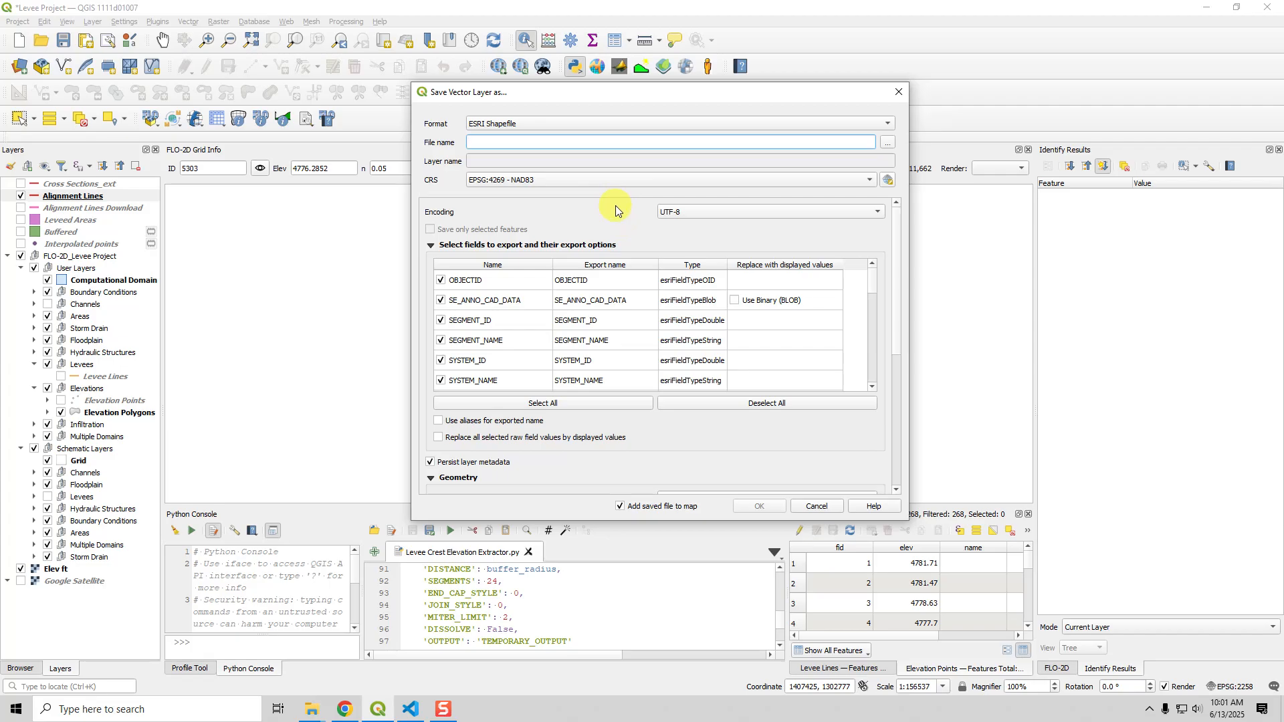
{"action": "left_click", "coordinate": [889, 143]}
{"action": "left_click", "coordinate": [643, 337]}
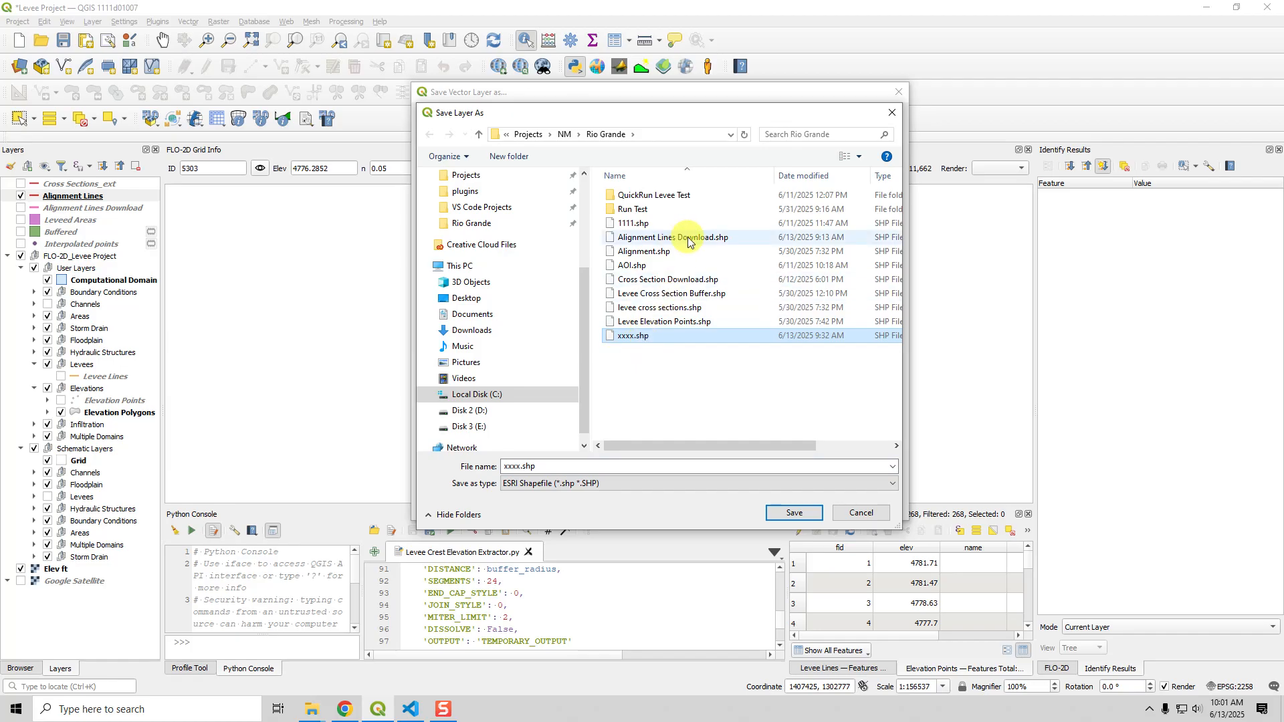
{"action": "left_click", "coordinate": [813, 515]}
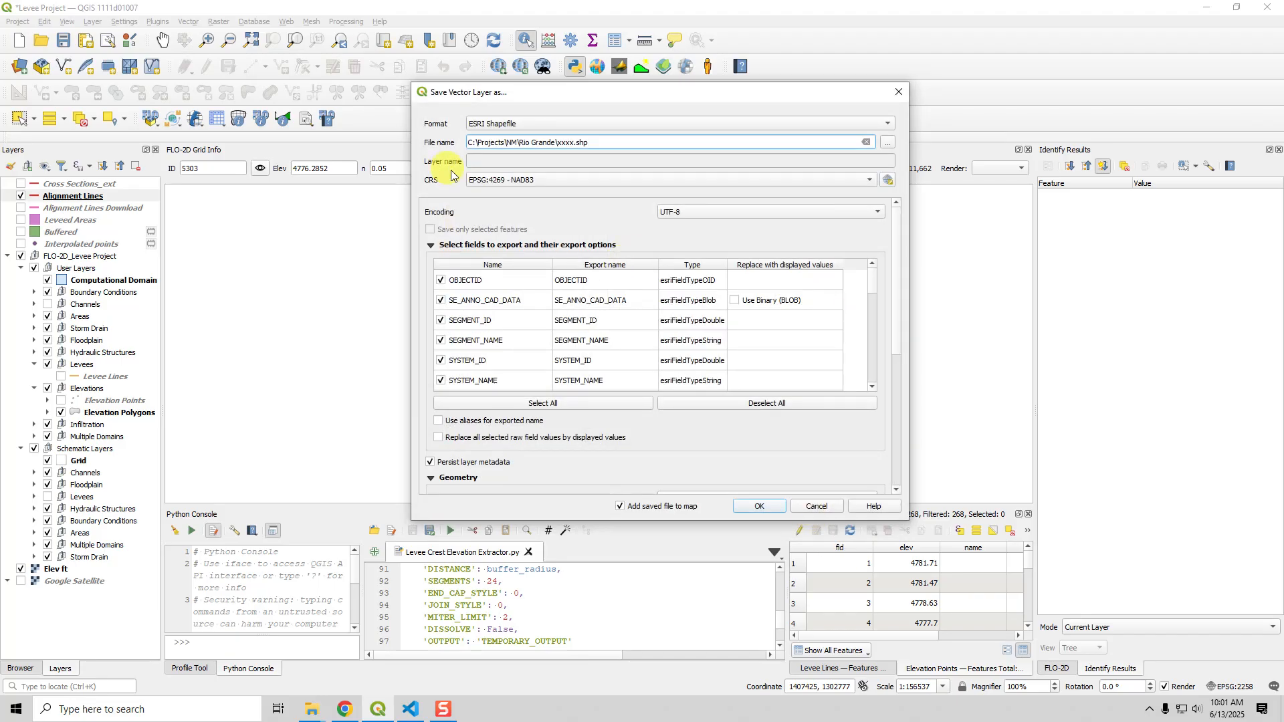
{"action": "left_click", "coordinate": [571, 182]}
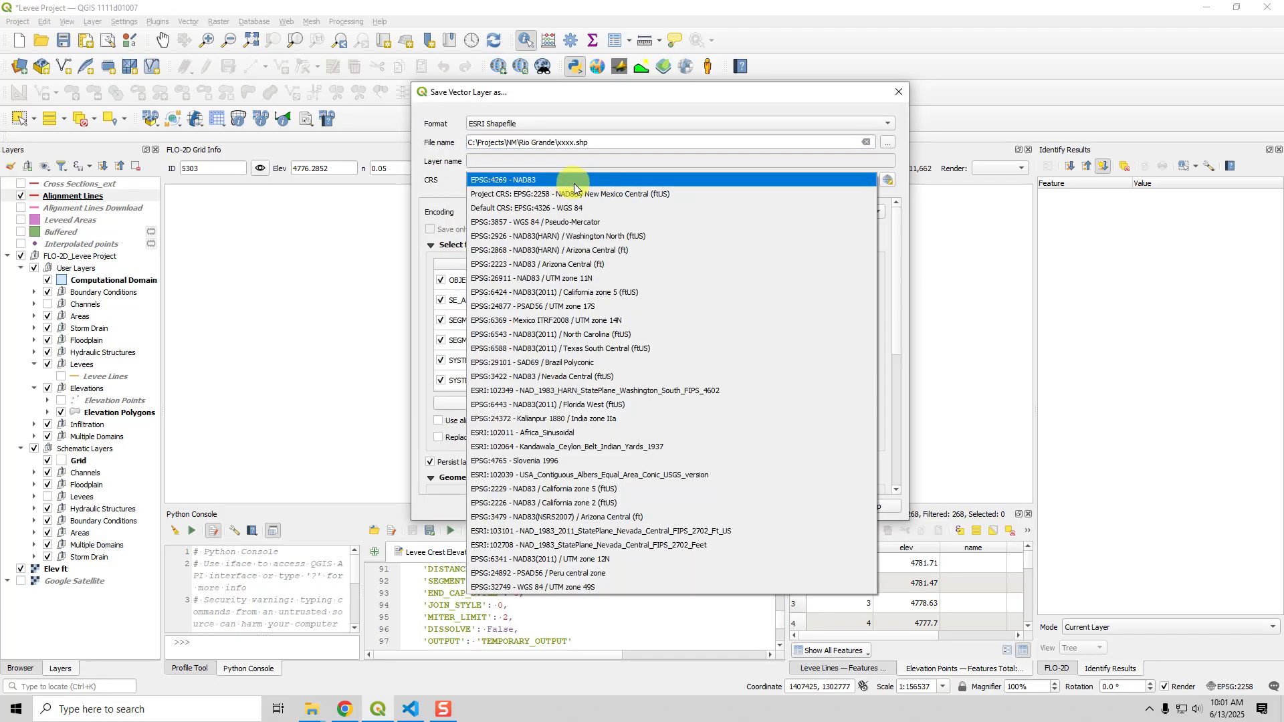
{"action": "left_click", "coordinate": [569, 194]}
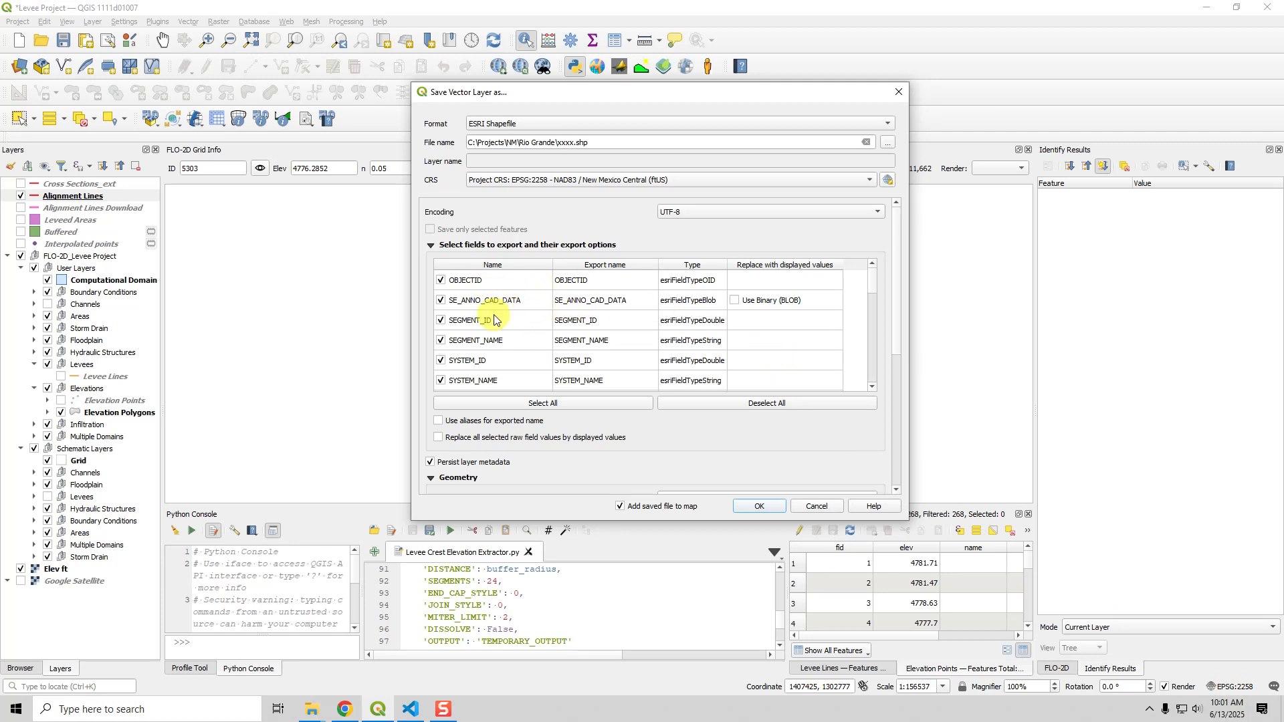
{"action": "left_click", "coordinate": [817, 506]}
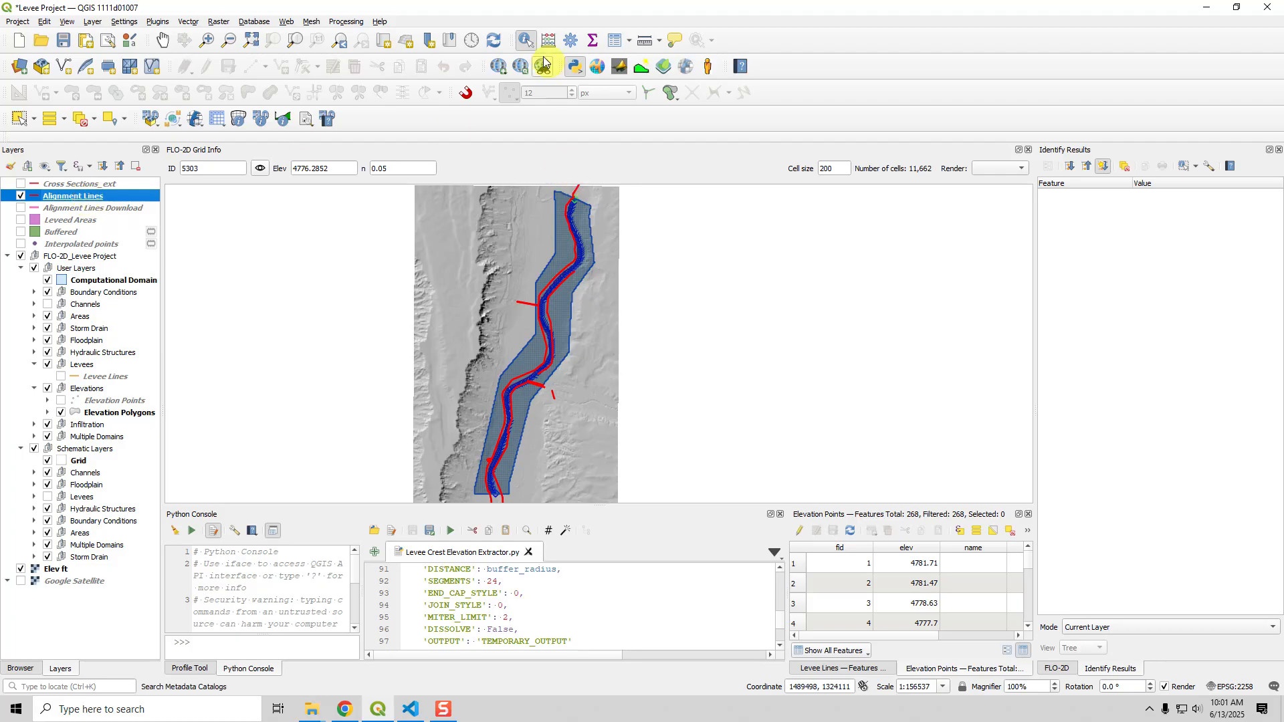
- Identify the levee alignment line on the river's west bank near the bend to view its attributes and extent
{"action": "left_click", "coordinate": [529, 380]}
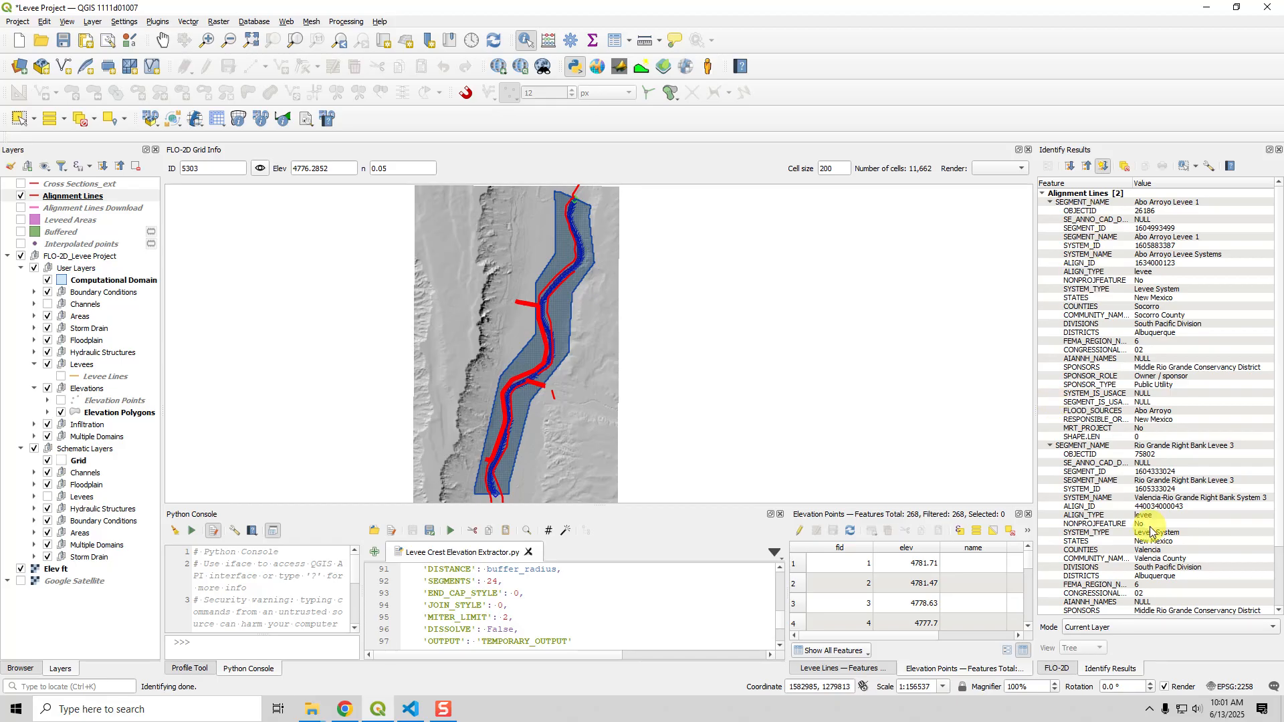
{"action": "scroll", "coordinate": [524, 352], "scroll_direction": "up", "scroll_amount": 2}
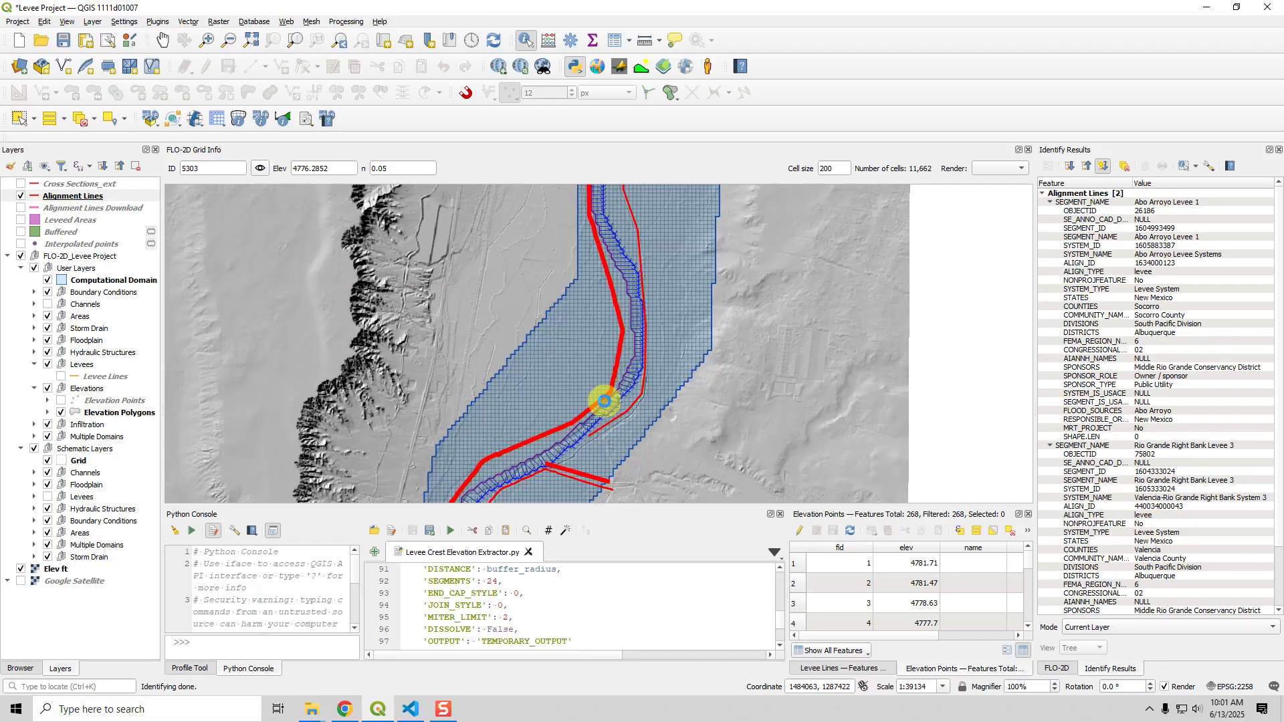
{"action": "left_click", "coordinate": [606, 403]}
{"action": "scroll", "coordinate": [565, 386], "scroll_direction": "down", "scroll_amount": 2}
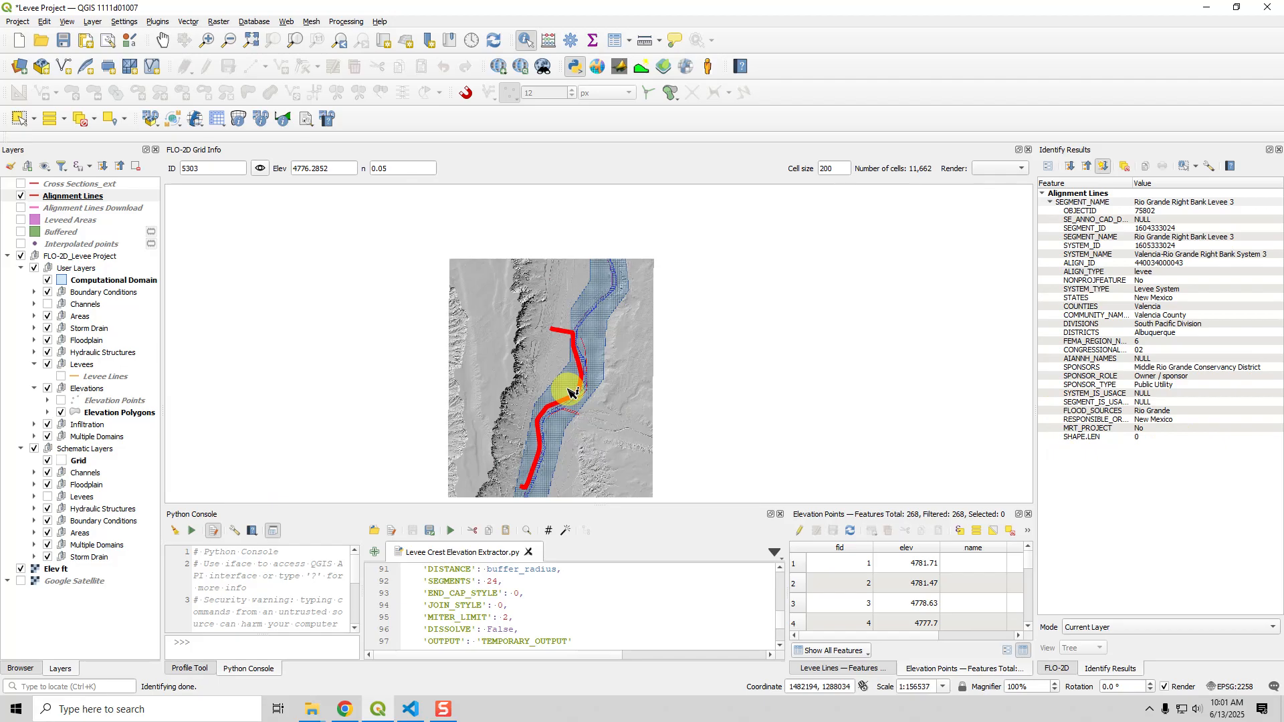
- Frame the whole computational domain and set up an ESRI Shapefile export of Alignment Lines to xxxx.shp in project CRS EPSG:2258
{"action": "left_click_drag", "start_coordinate": [569, 392], "coordinate": [562, 359]}
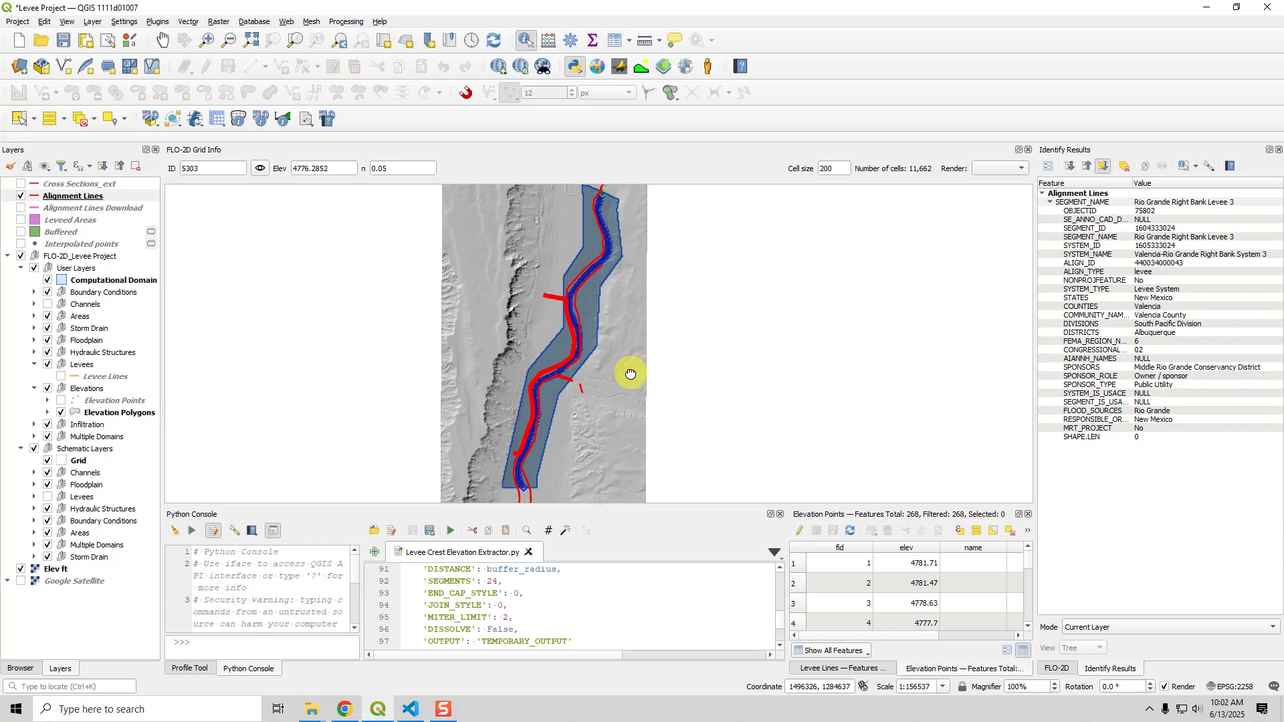
{"action": "left_click_drag", "start_coordinate": [630, 374], "coordinate": [623, 382]}
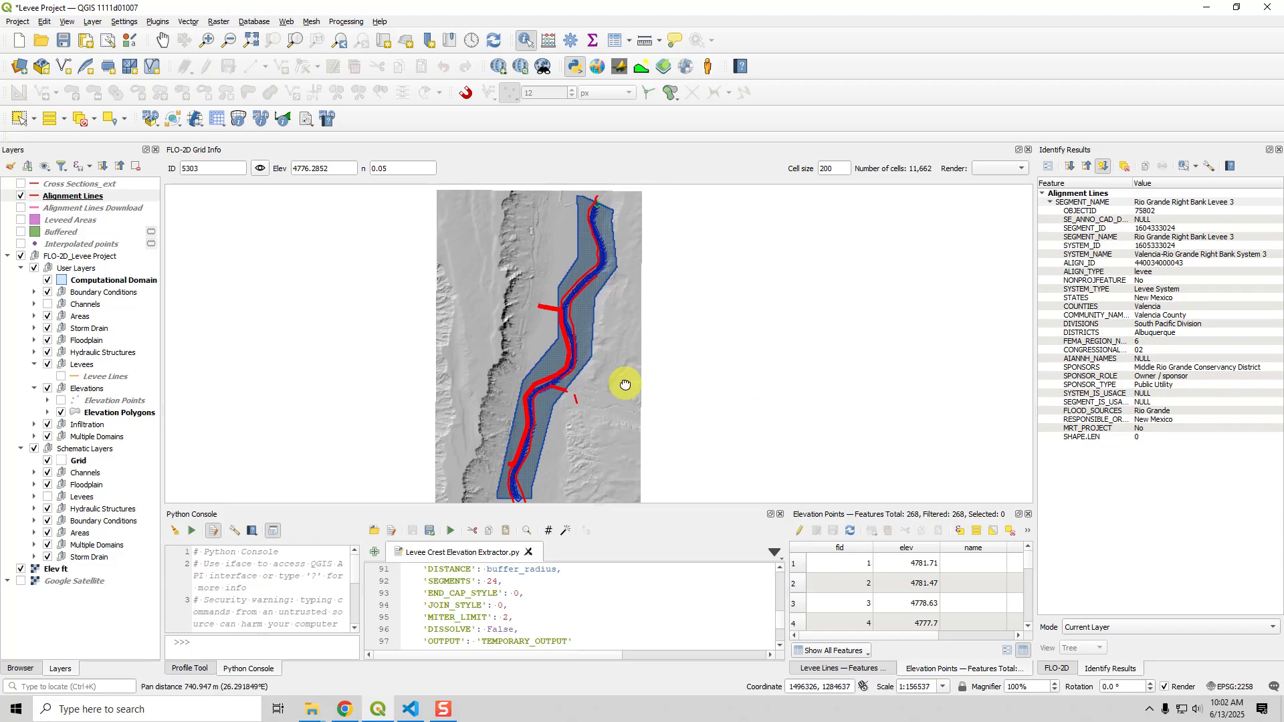
{"action": "right_click", "coordinate": [74, 199]}
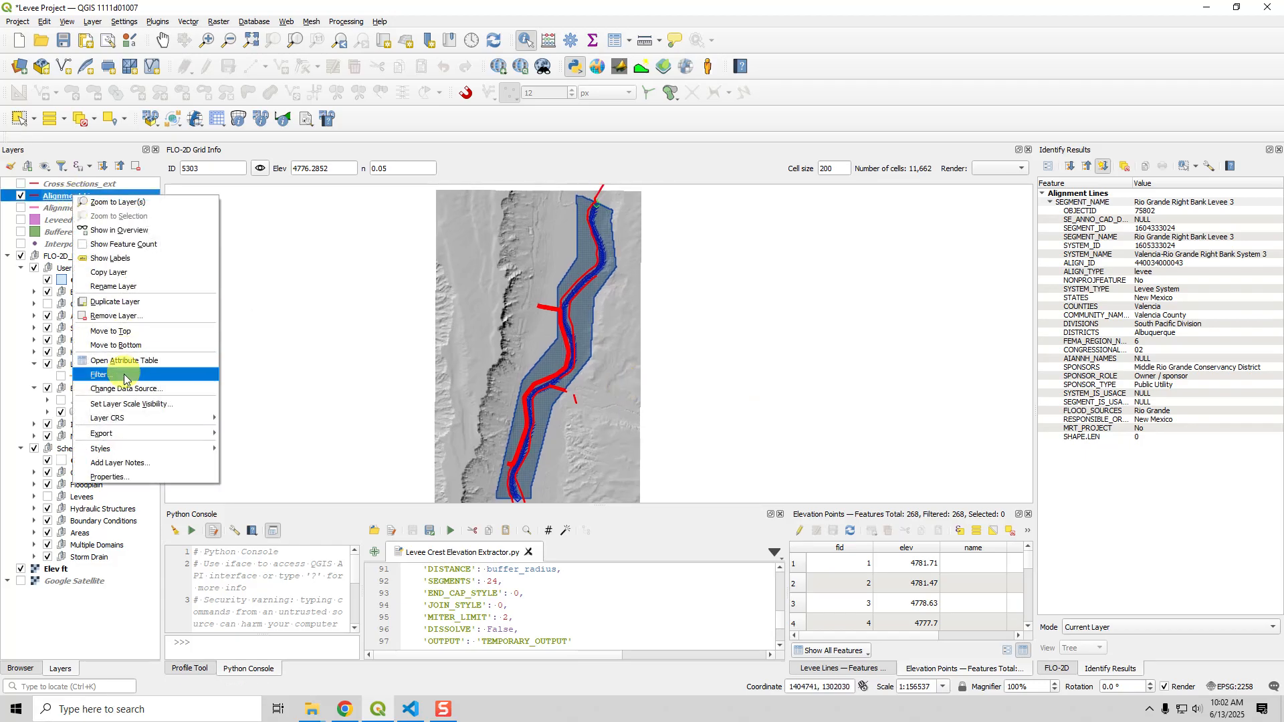
{"action": "mouse_move", "coordinate": [131, 434]}
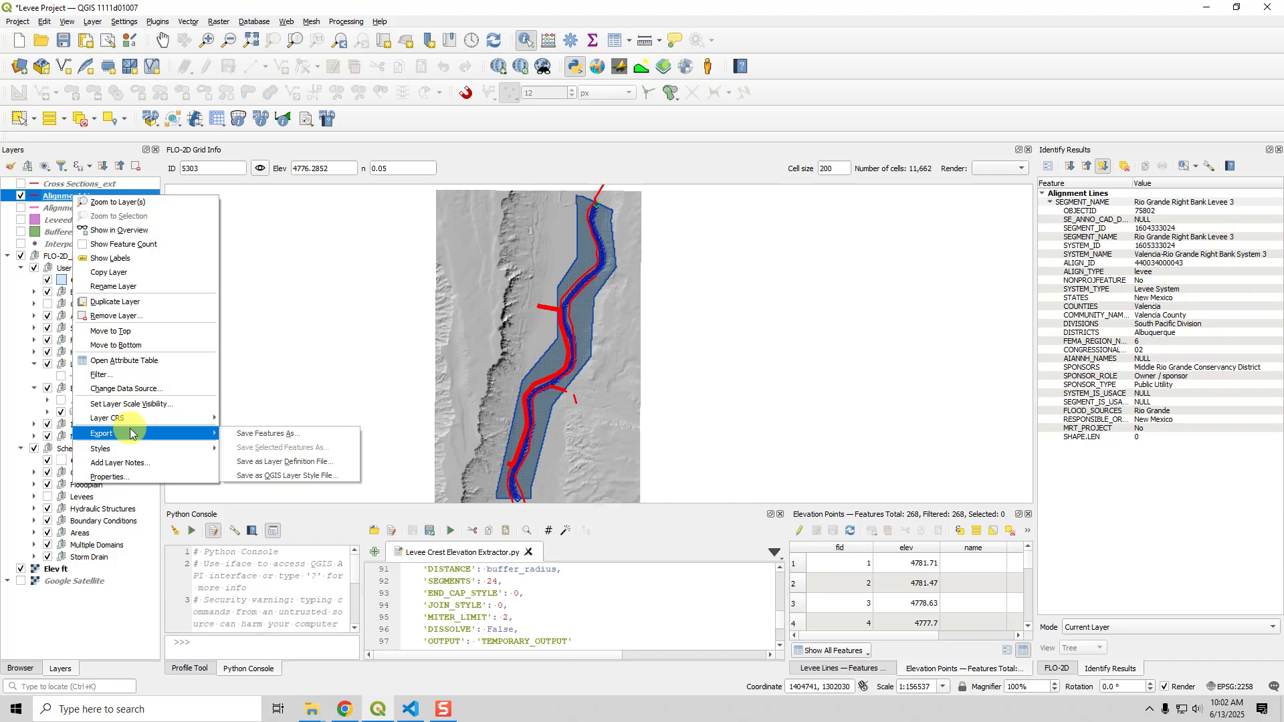
{"action": "left_click", "coordinate": [231, 433]}
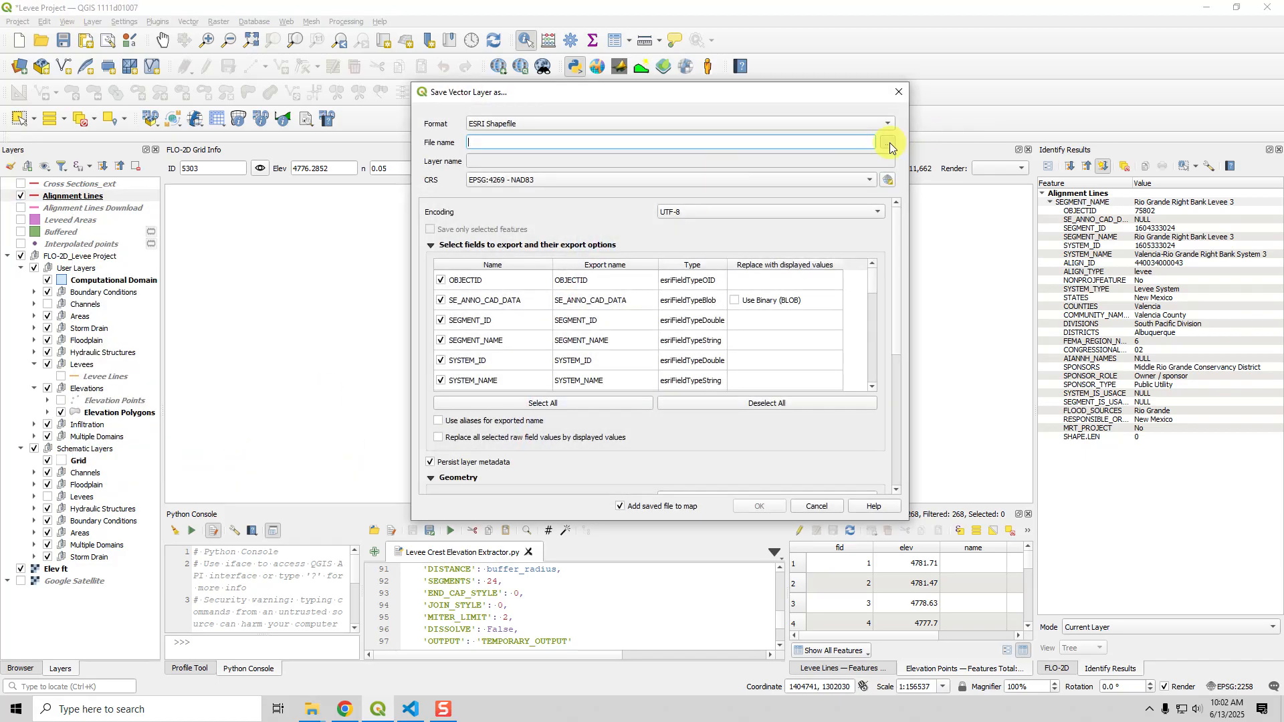
{"action": "left_click", "coordinate": [890, 143]}
{"action": "left_click", "coordinate": [658, 336]}
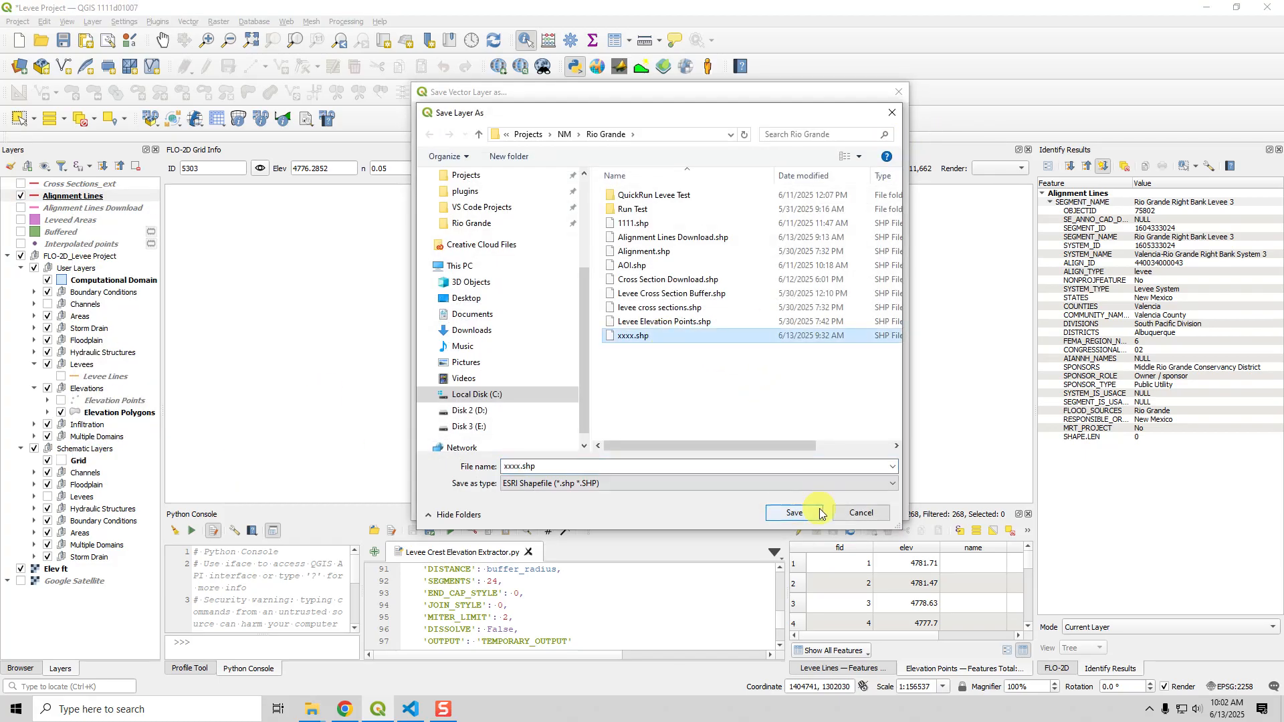
{"action": "left_click", "coordinate": [794, 513]}
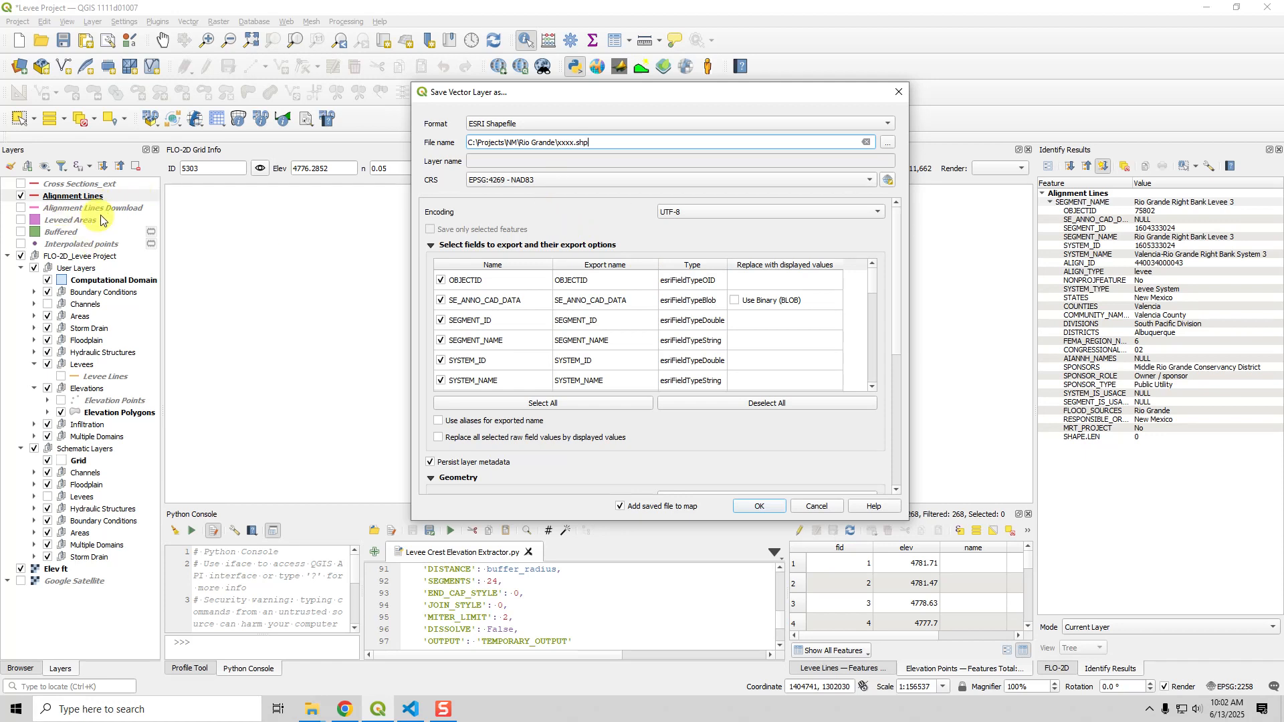
{"action": "left_click", "coordinate": [583, 181]}
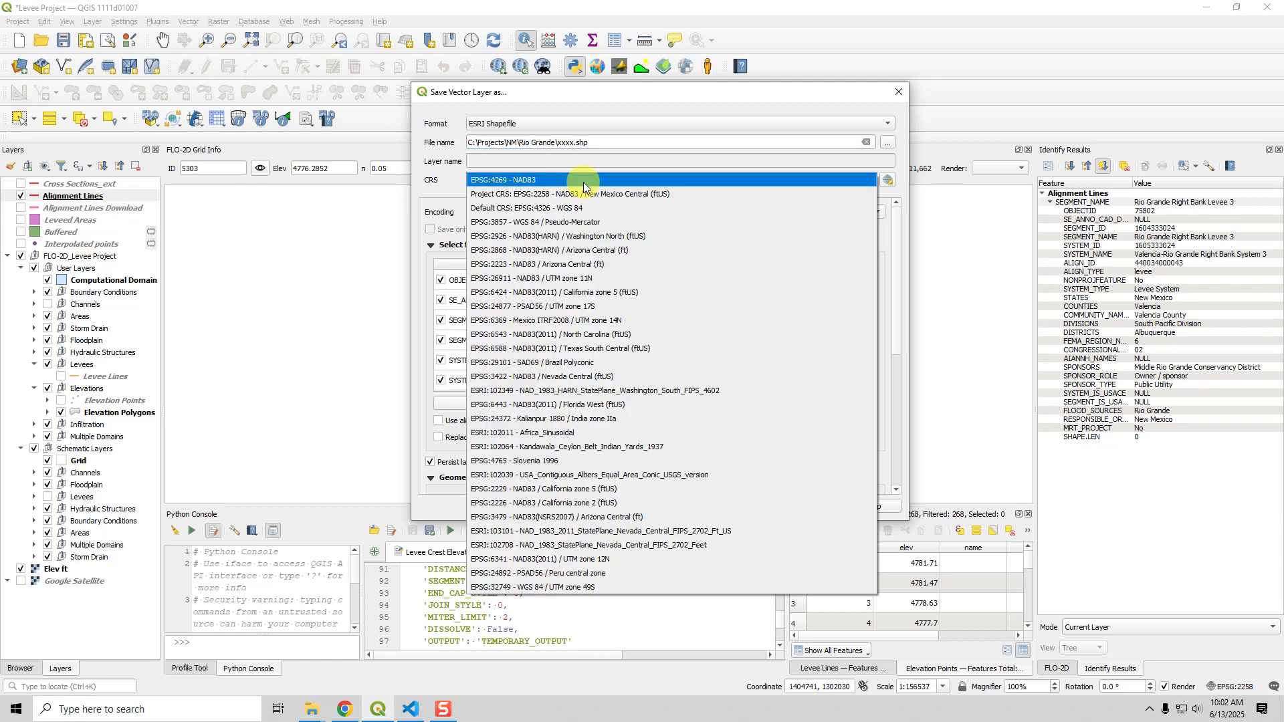
{"action": "left_click", "coordinate": [588, 195]}
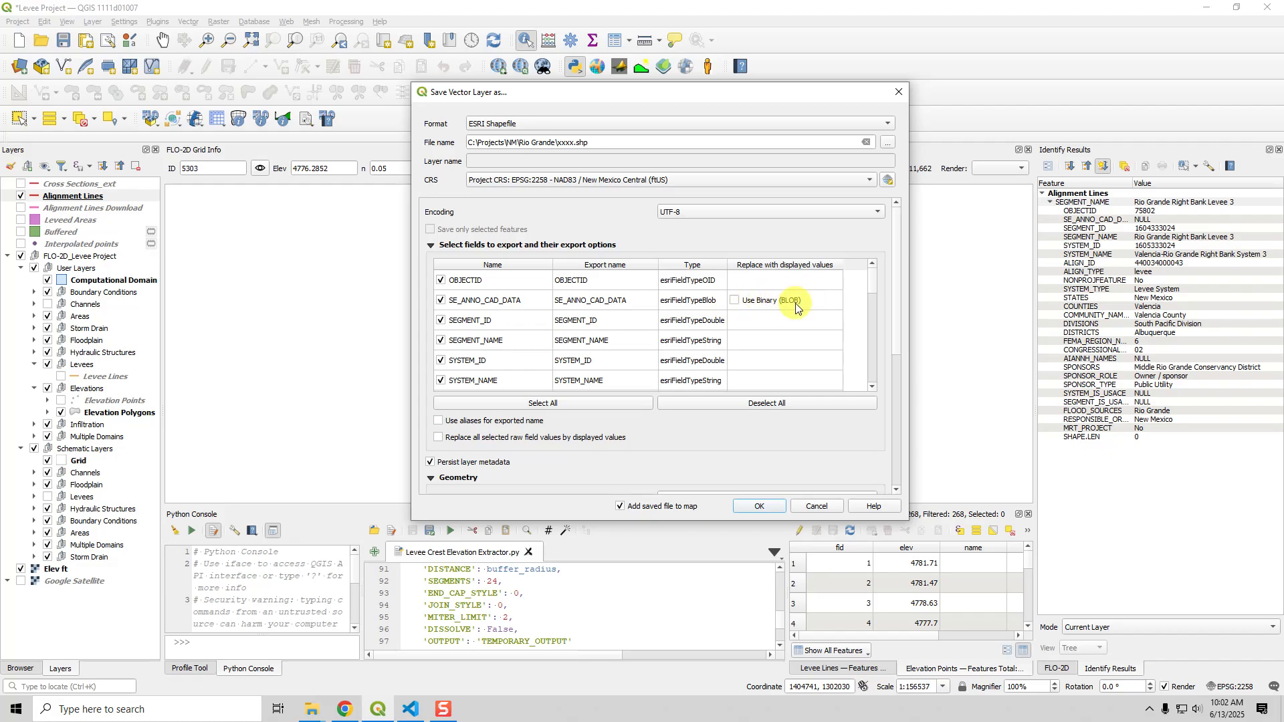
- Exclude the SE_ANNO_CAD_DATA, SEGMENT_ID, ALIGN_ID, NONPROJFEATURE, STATES and COUNTIES fields from the export, keeping ALIGN_TYPE and SYSTEM_TYPE
{"action": "left_click", "coordinate": [441, 301]}
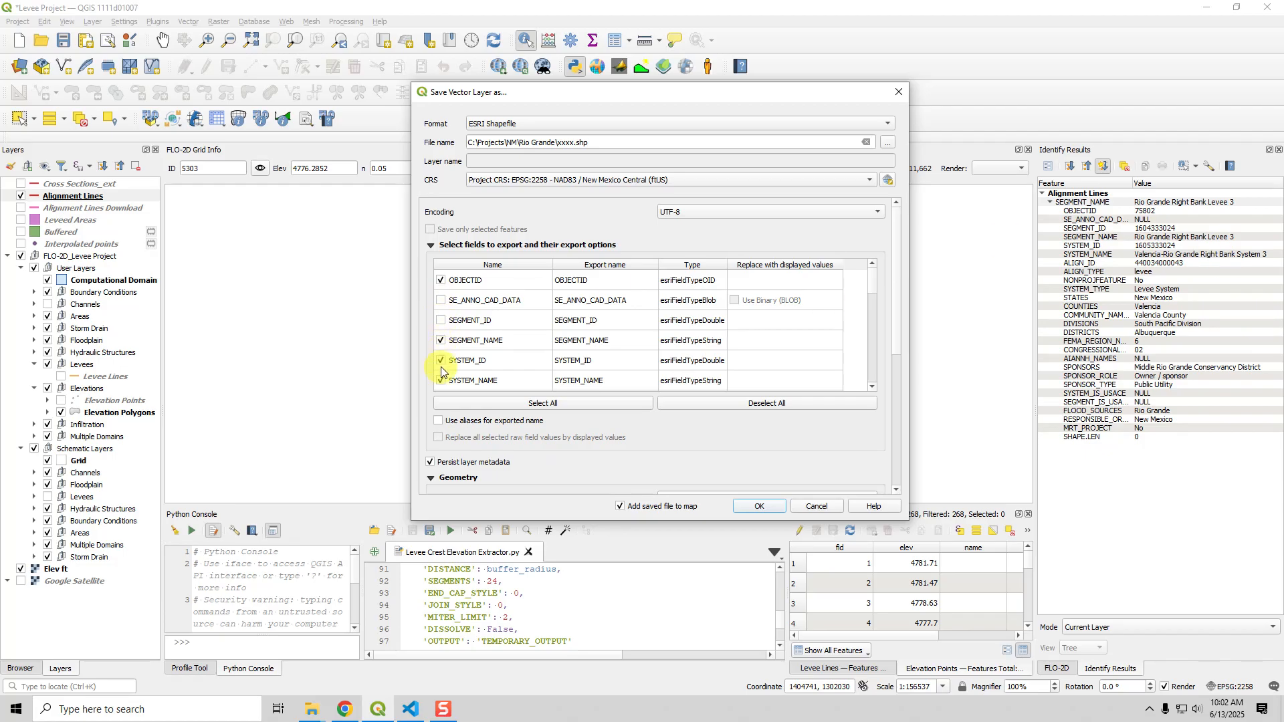
{"action": "left_click_drag", "start_coordinate": [872, 285], "coordinate": [877, 306]}
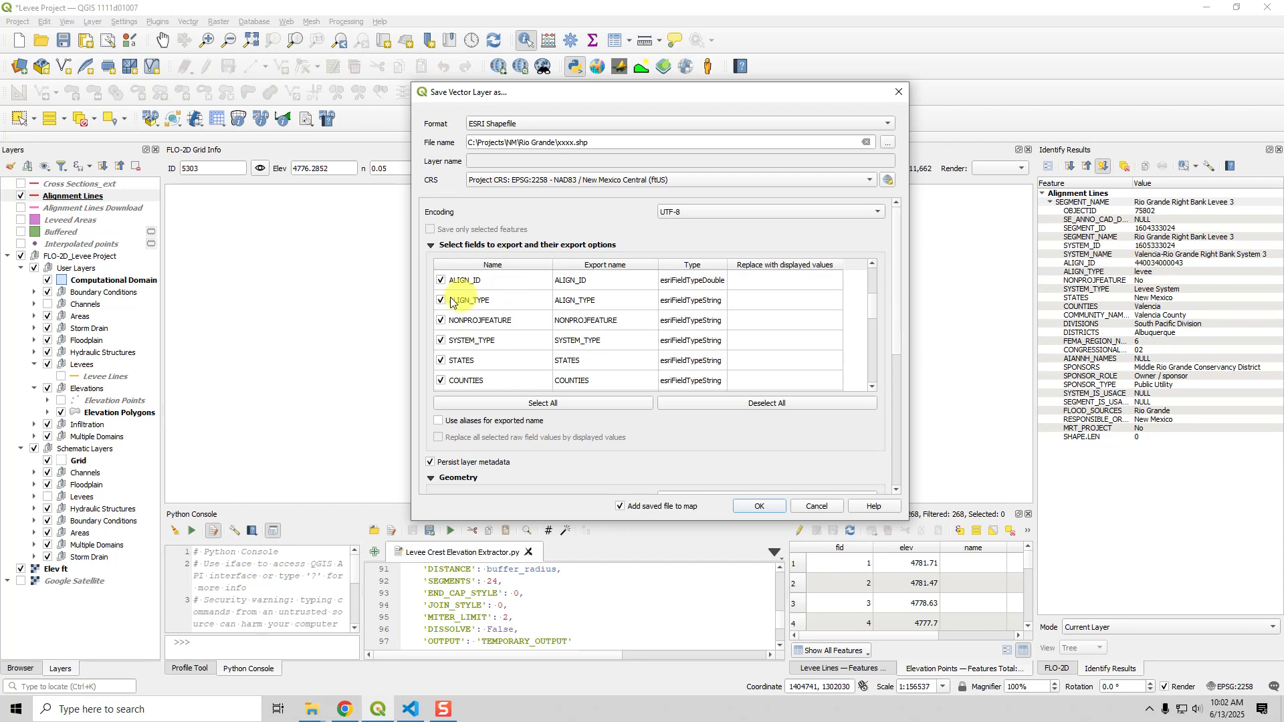
{"action": "left_click", "coordinate": [441, 280]}
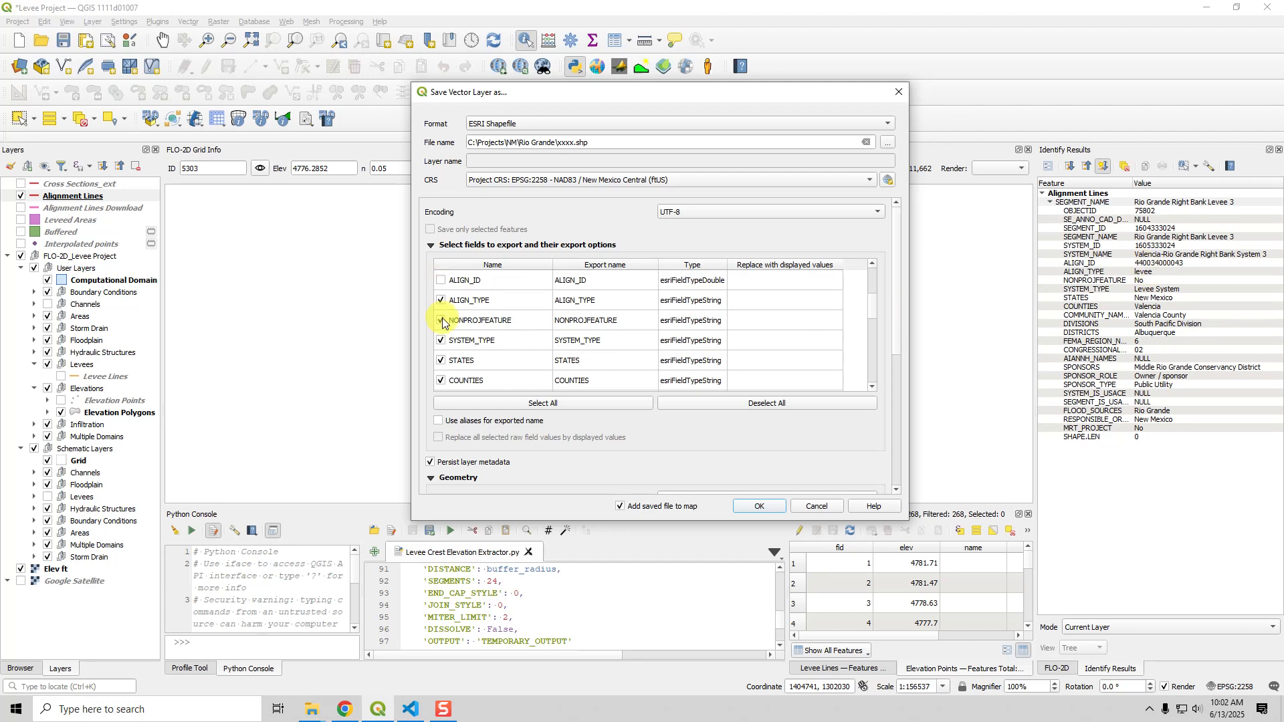
{"action": "left_click", "coordinate": [441, 341]}
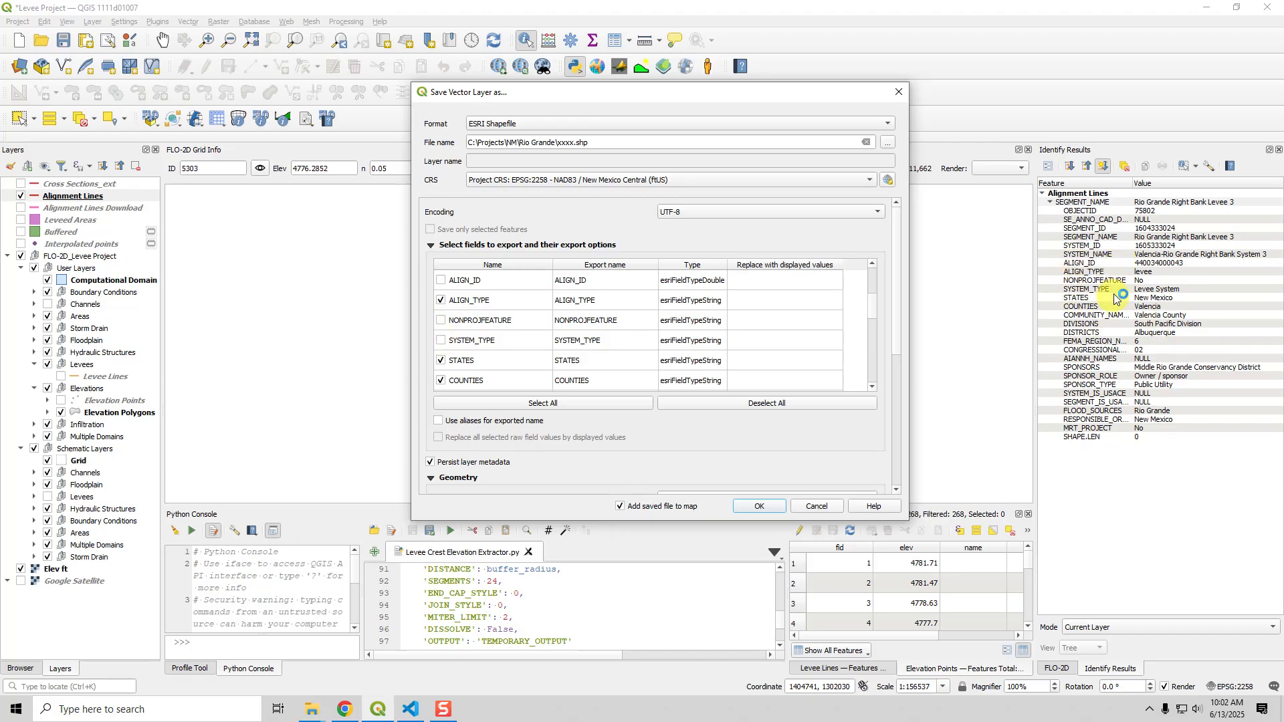
{"action": "left_click", "coordinate": [442, 343]}
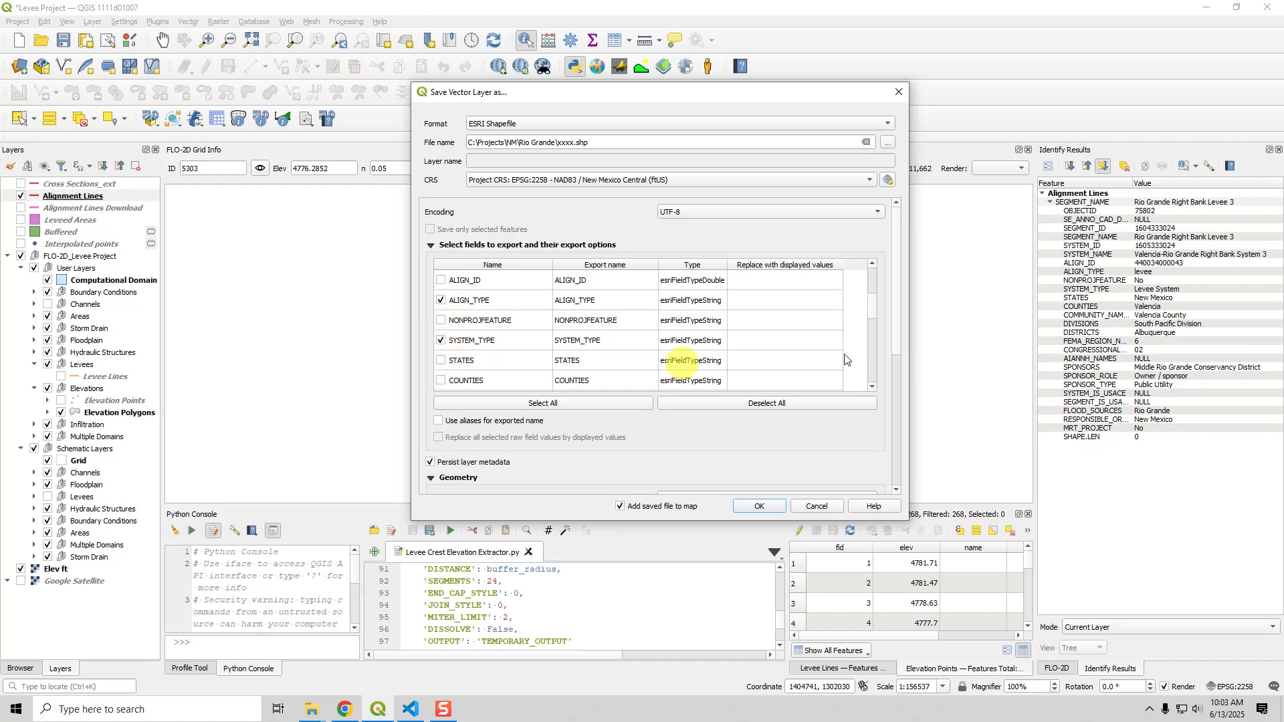
- Exclude the DIVISIONS, CONGRESSIONAL_DISTRICTS and AIANNH_NAMES fields from the export
{"action": "left_click_drag", "start_coordinate": [873, 309], "coordinate": [872, 330]}
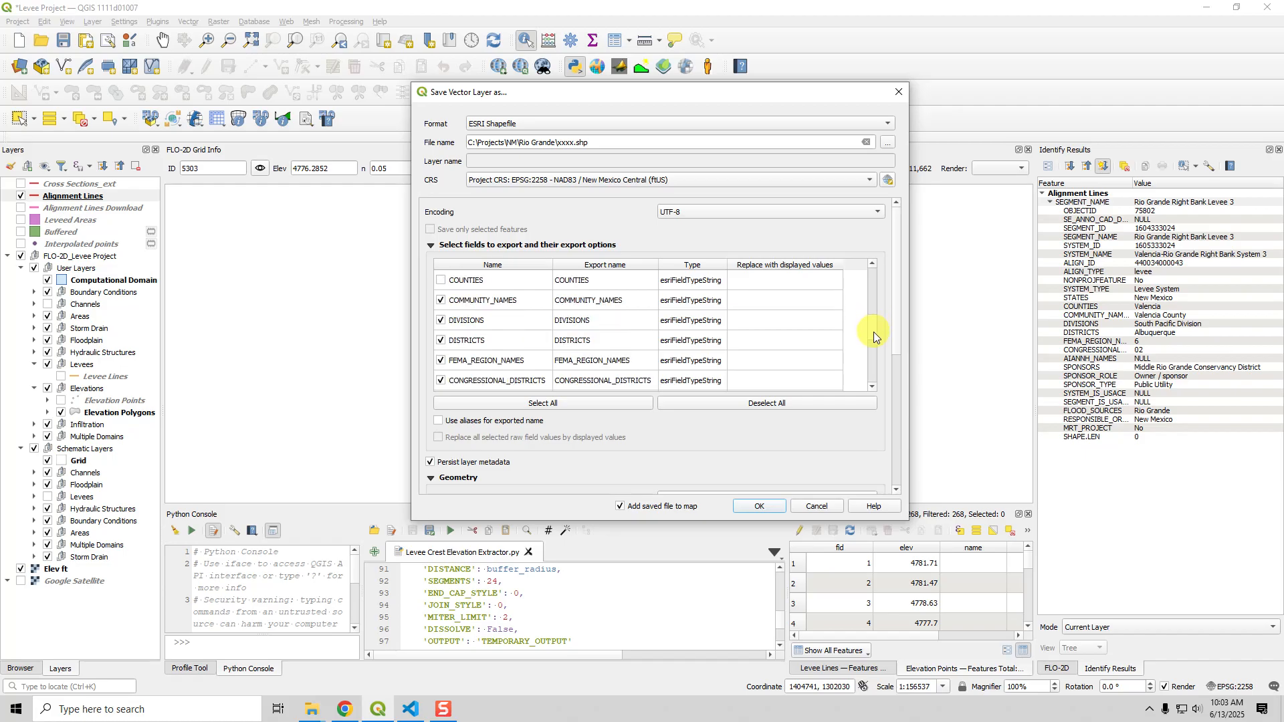
{"action": "left_click", "coordinate": [442, 321]}
{"action": "left_click_drag", "start_coordinate": [872, 330], "coordinate": [869, 346]}
{"action": "left_click", "coordinate": [441, 281]}
{"action": "left_click", "coordinate": [442, 300]}
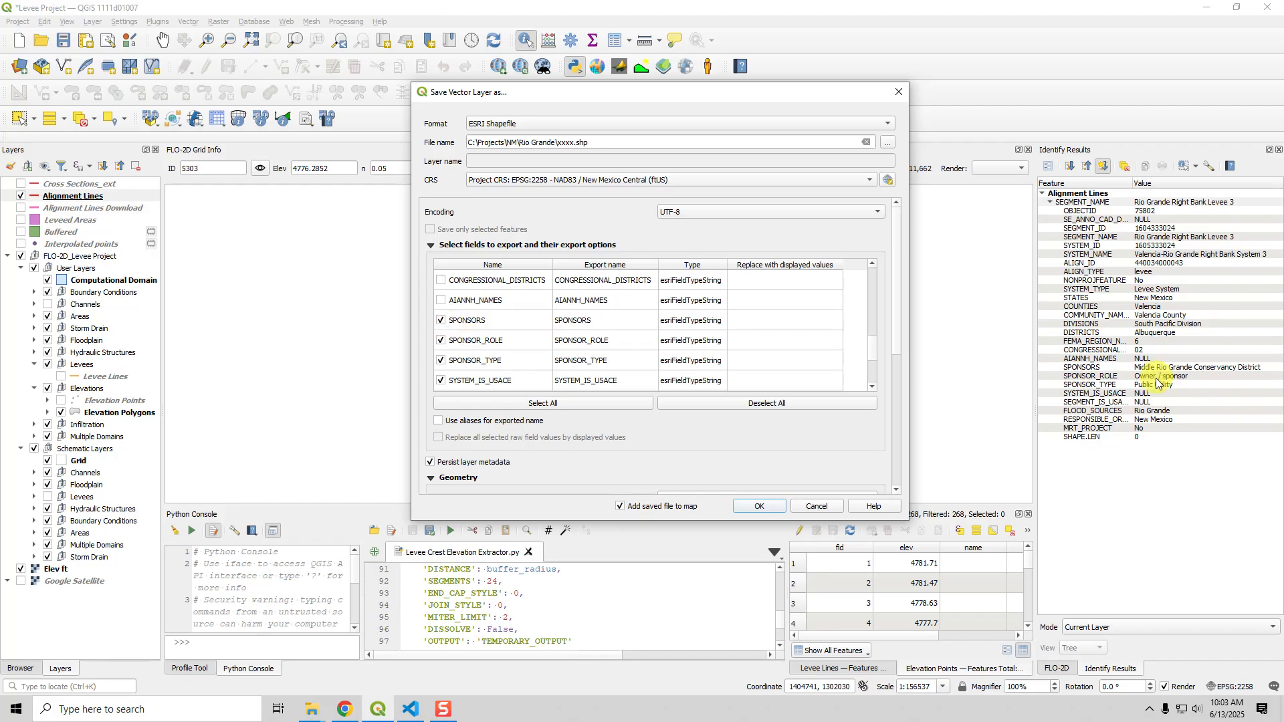
- Exclude the SPONSOR_TYPE, SYSTEM_IS_USACE, SEGMENT_IS_USACE, RESPONSIBLE_ORGANIZATION and MRT_PROJECT fields from the export, keeping FLOOD_SOURCES
{"action": "left_click", "coordinate": [440, 379]}
{"action": "scroll", "coordinate": [876, 349], "scroll_direction": "down", "scroll_amount": 1}
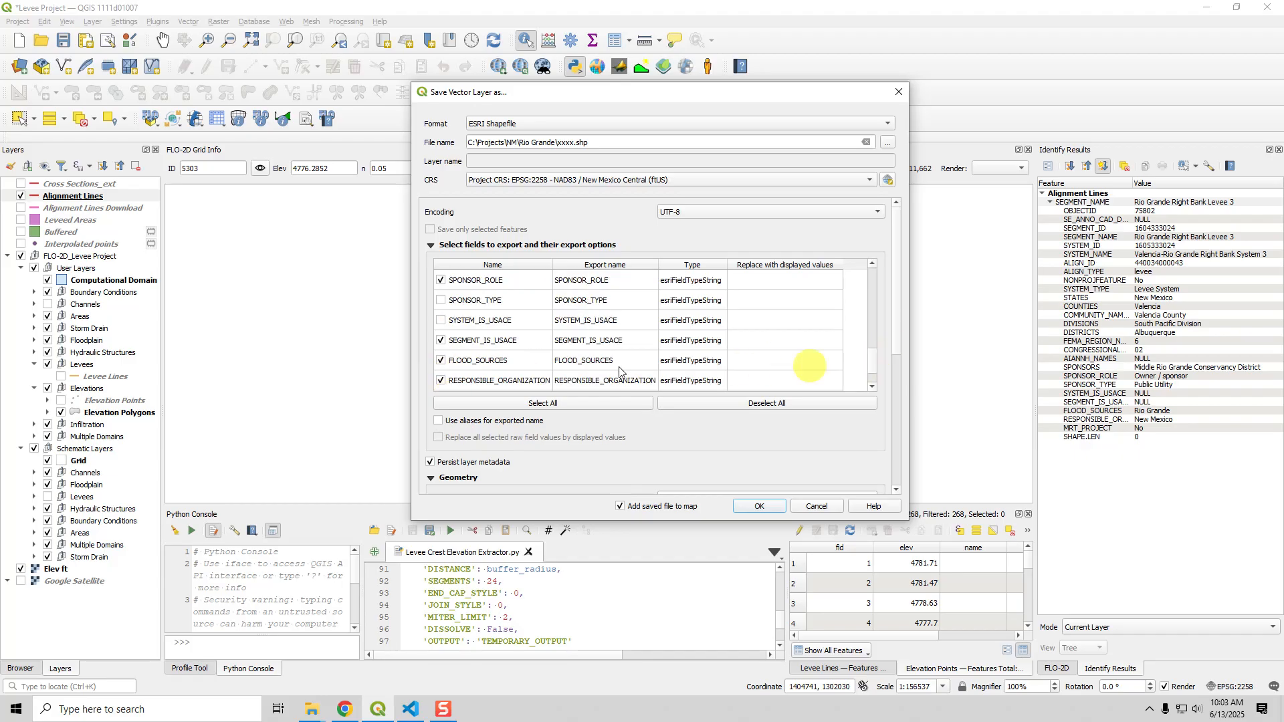
{"action": "left_click", "coordinate": [439, 341]}
{"action": "left_click", "coordinate": [442, 381]}
{"action": "scroll", "coordinate": [869, 369], "scroll_direction": "down", "scroll_amount": 1}
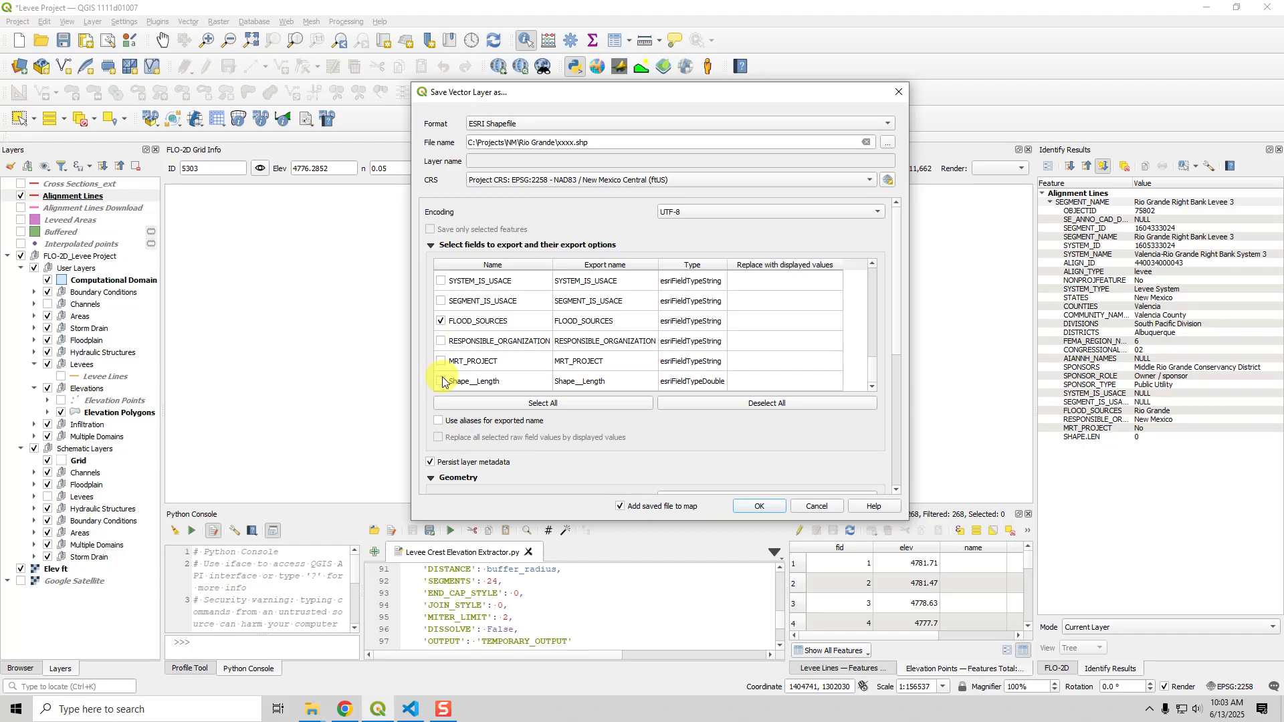
- Limit the export to the map canvas extent and save the shapefile, overwriting the existing xxxx.shp
{"action": "left_click_drag", "start_coordinate": [900, 327], "coordinate": [884, 439]}
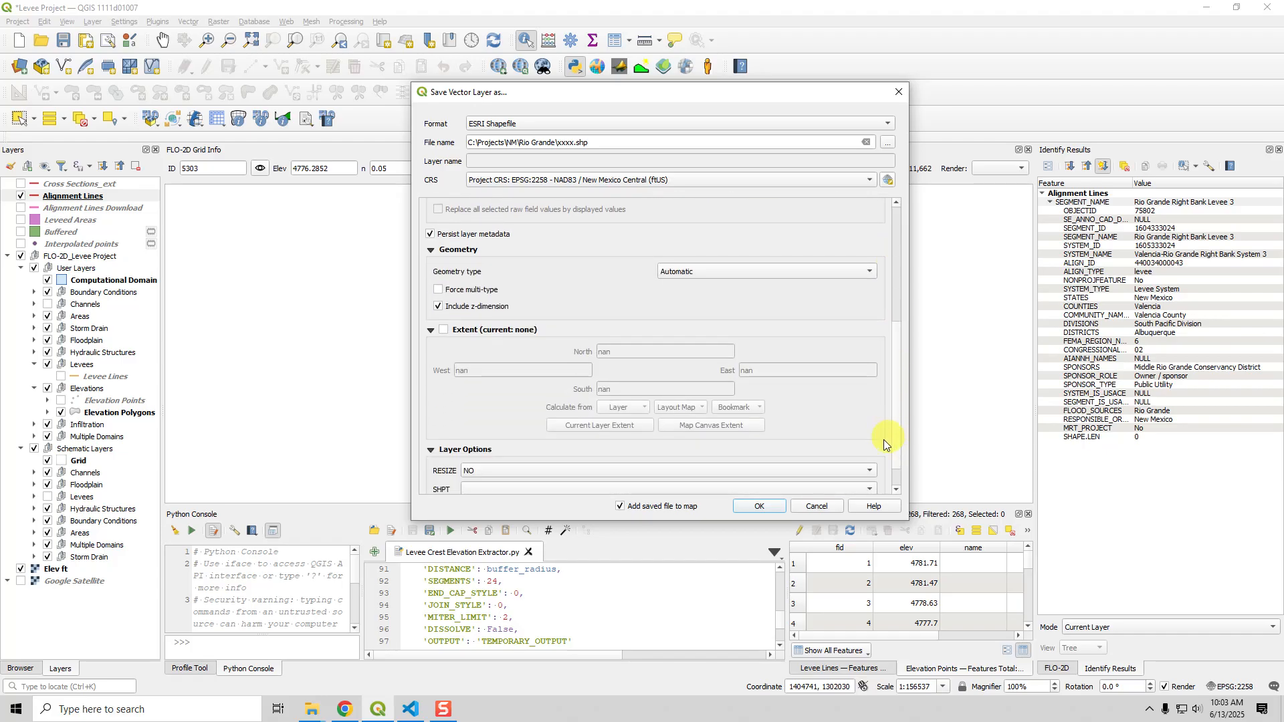
{"action": "left_click", "coordinate": [444, 331]}
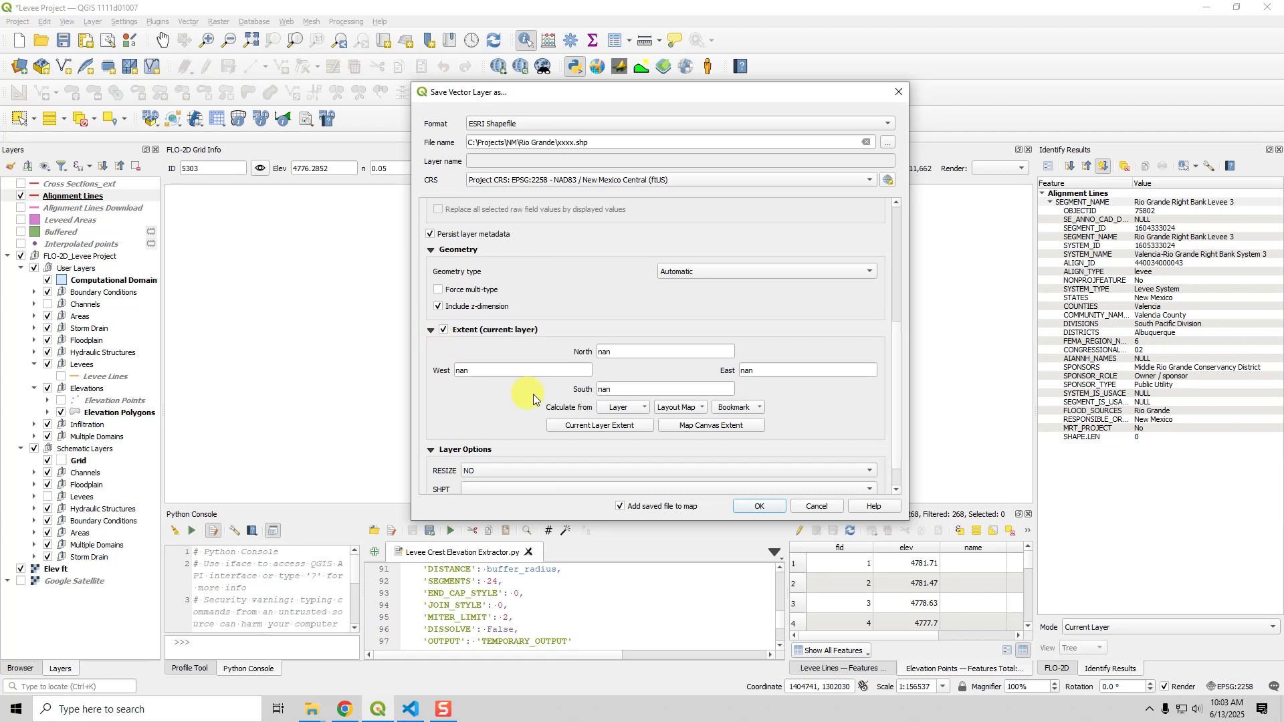
{"action": "left_click", "coordinate": [709, 428]}
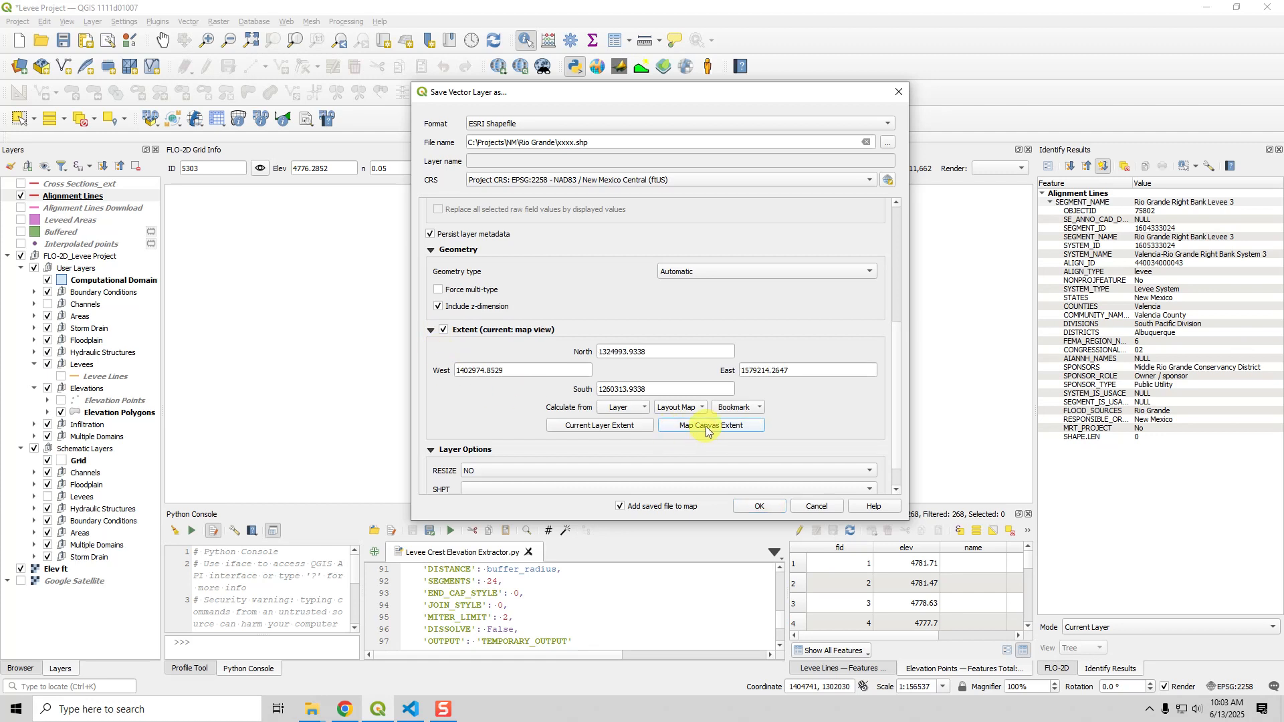
{"action": "left_click", "coordinate": [755, 506]}
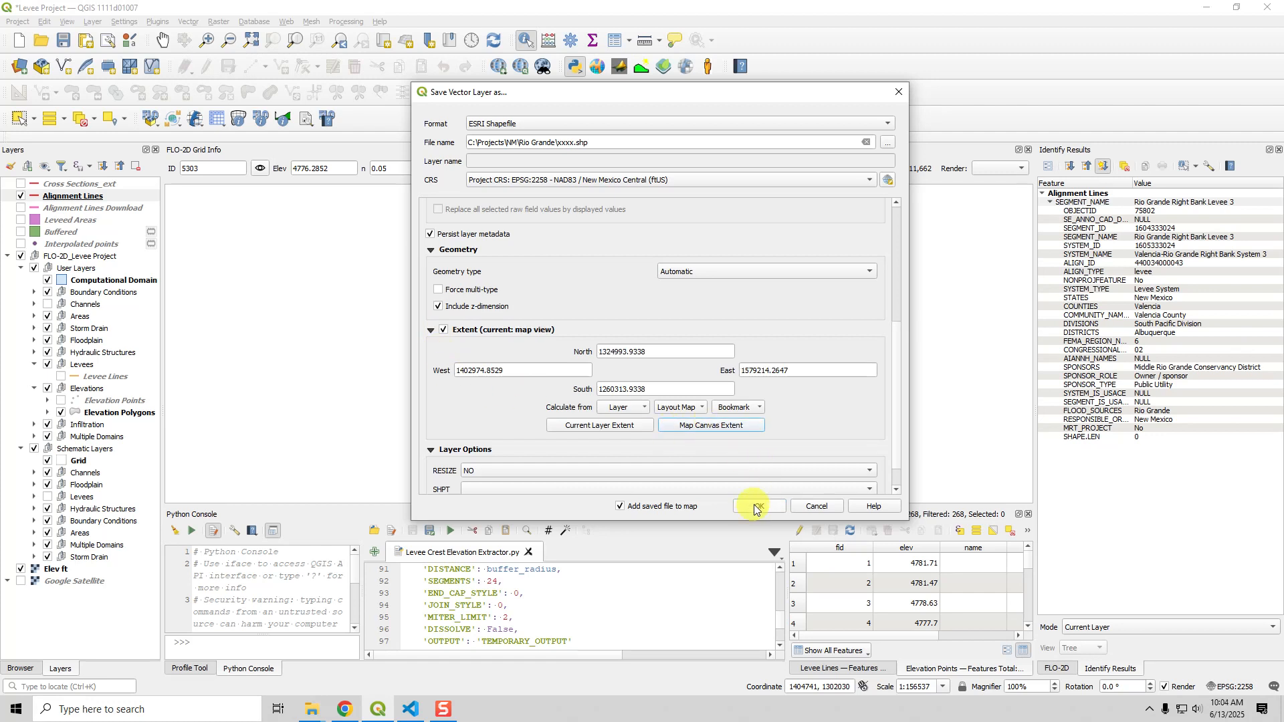
{"action": "left_click", "coordinate": [655, 361]}
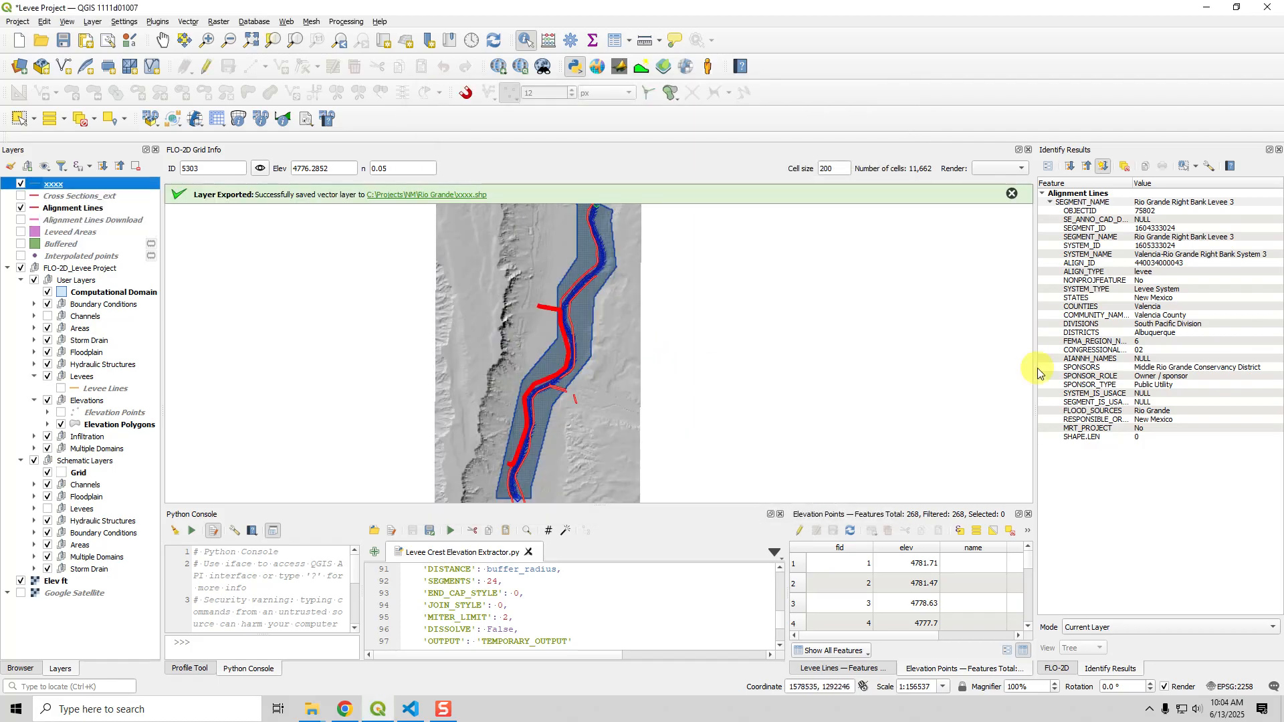
{"action": "left_click", "coordinate": [1012, 194]}
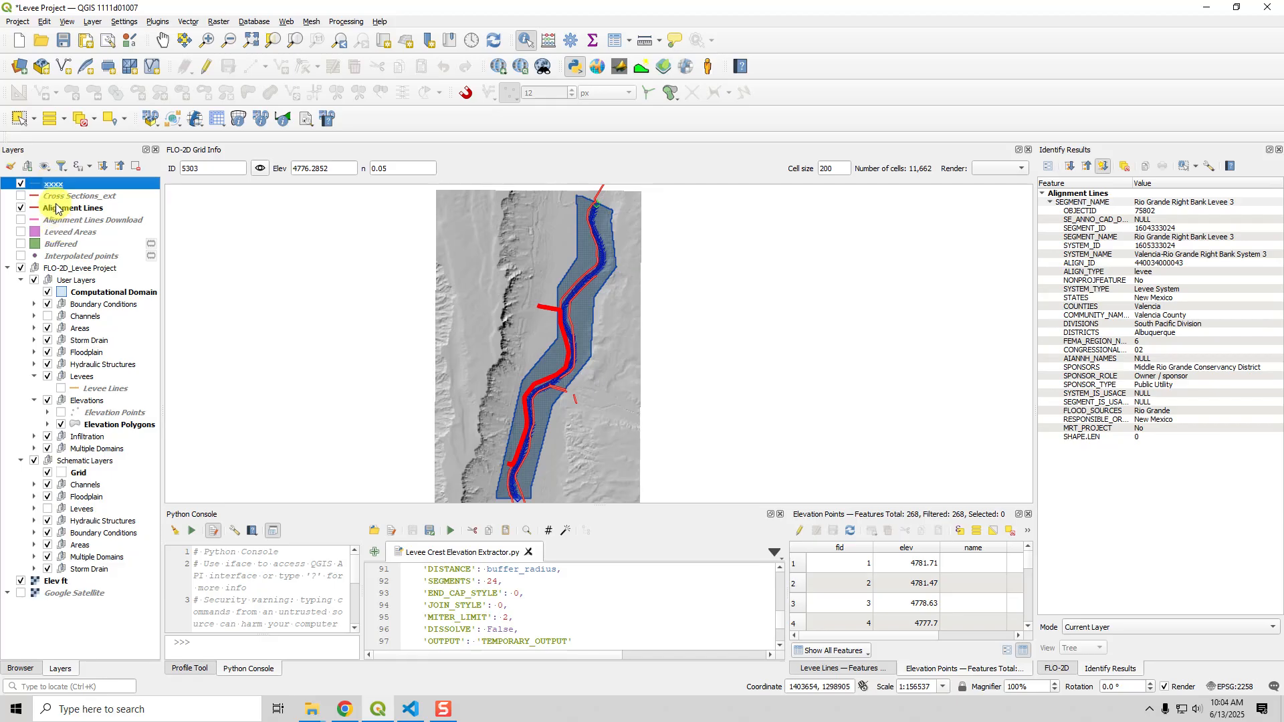
- Hide the Alignment Lines layer, make xxxx the active layer and clear the identified levee line's highlight
{"action": "left_click", "coordinate": [57, 208]}
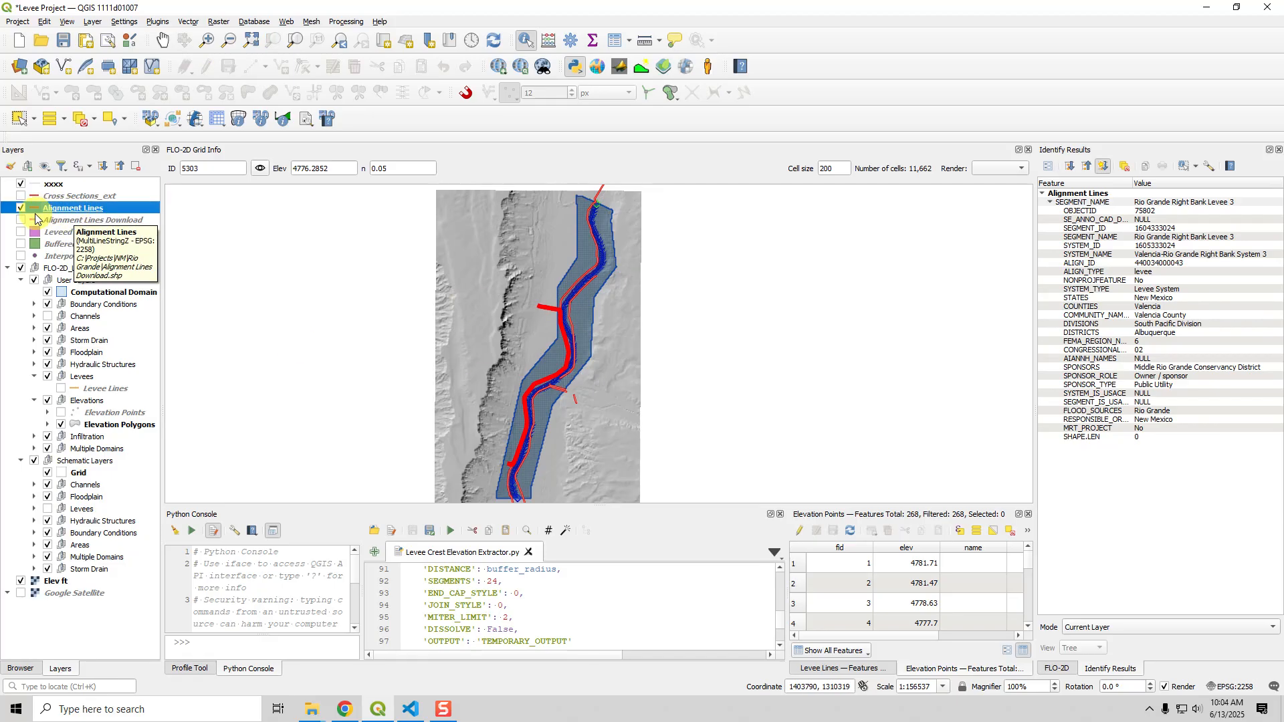
{"action": "left_click", "coordinate": [21, 210]}
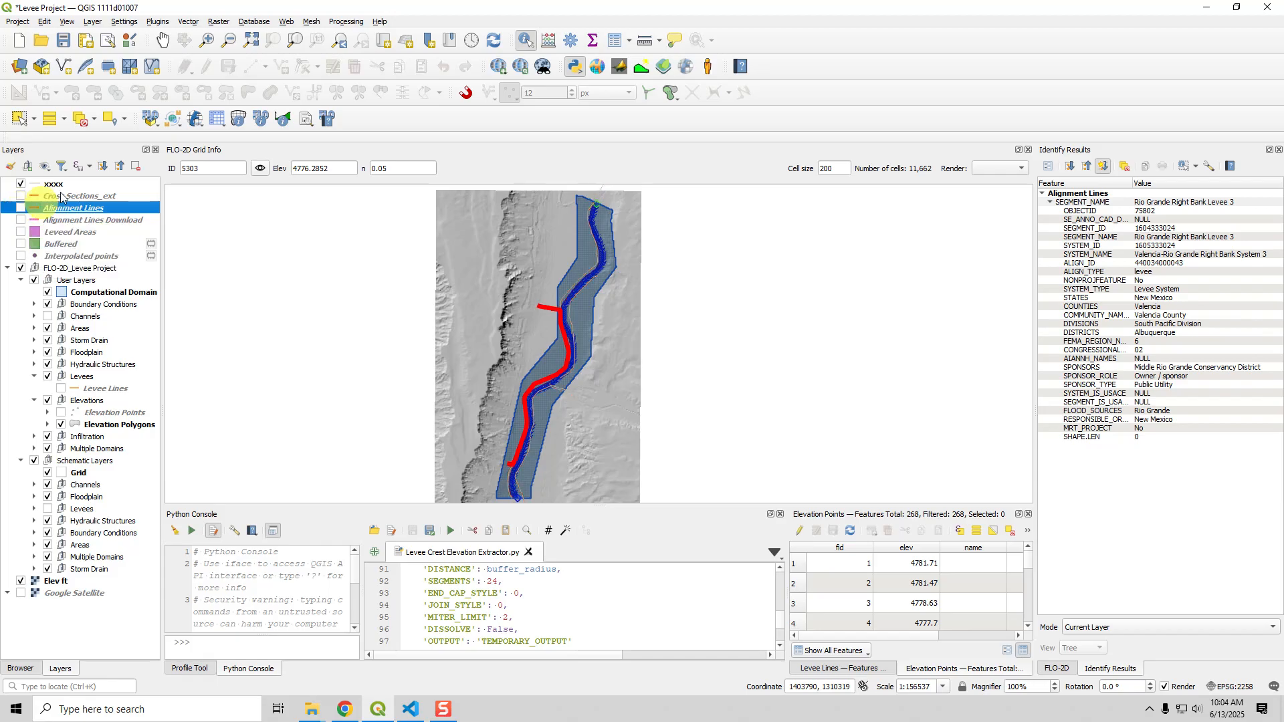
{"action": "left_click", "coordinate": [60, 186]}
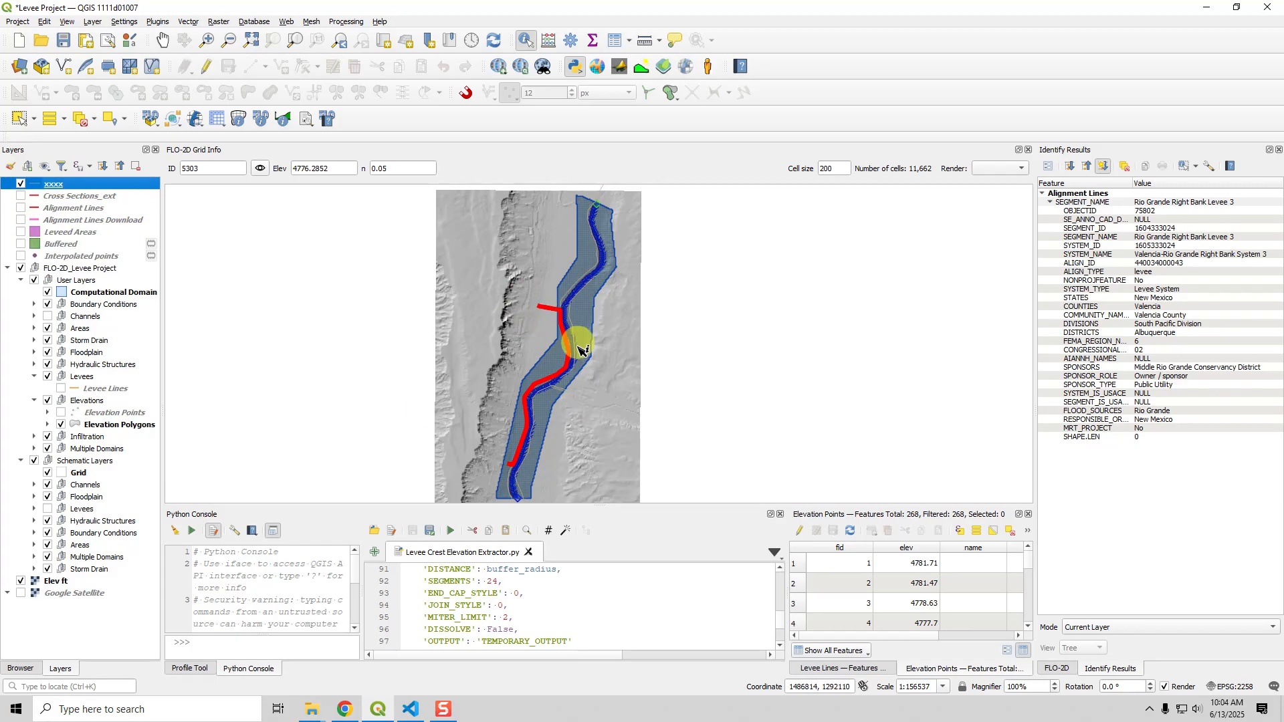
{"action": "left_click", "coordinate": [770, 380]}
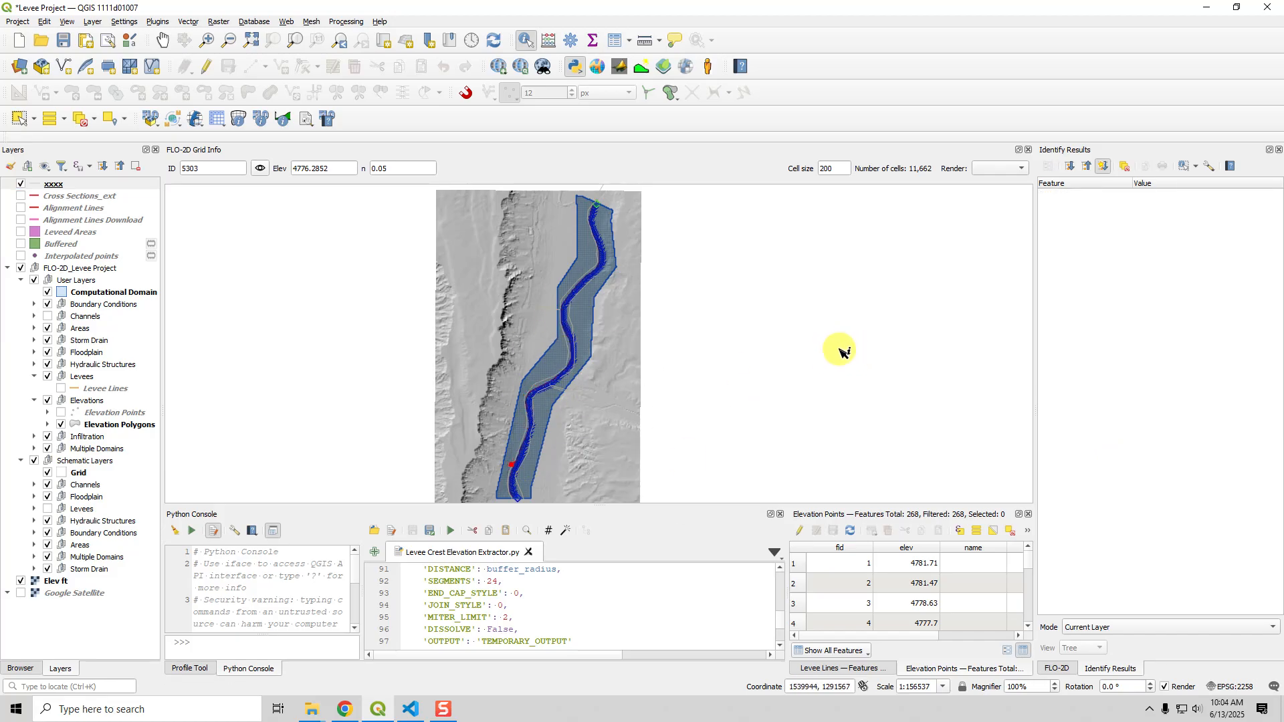
- Start editing the xxxx layer and delete the line vertices north of the computational domain with the Vertex Tool
{"action": "scroll", "coordinate": [841, 351], "scroll_direction": "down", "scroll_amount": 1}
{"action": "left_click_drag", "start_coordinate": [838, 340], "coordinate": [684, 361]}
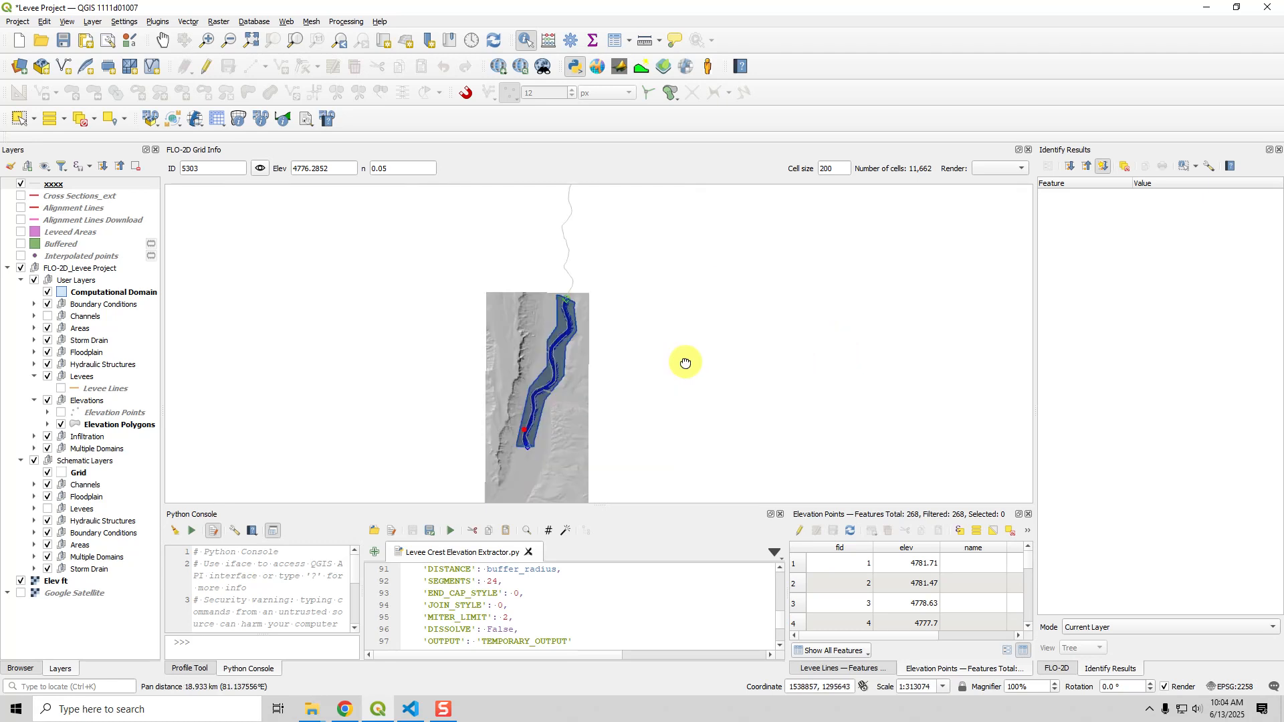
{"action": "scroll", "coordinate": [686, 363], "scroll_direction": "down", "scroll_amount": 1}
{"action": "left_click", "coordinate": [53, 183]}
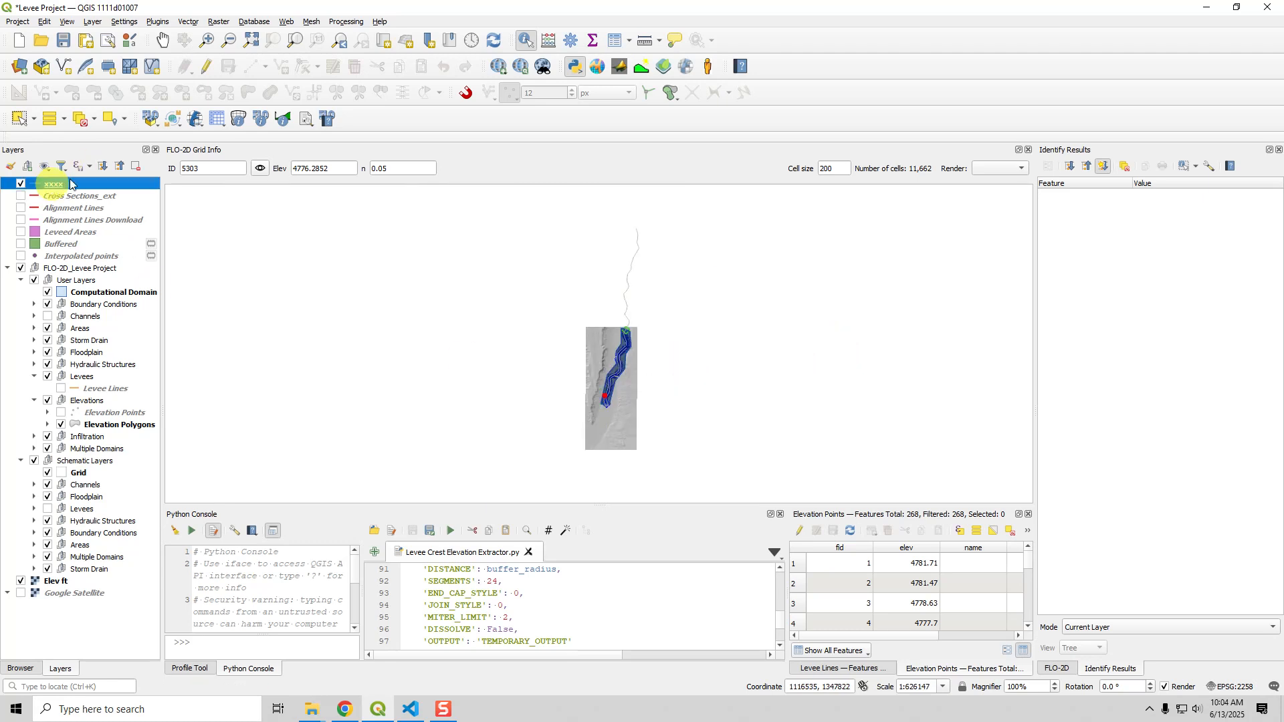
{"action": "left_click", "coordinate": [296, 39]}
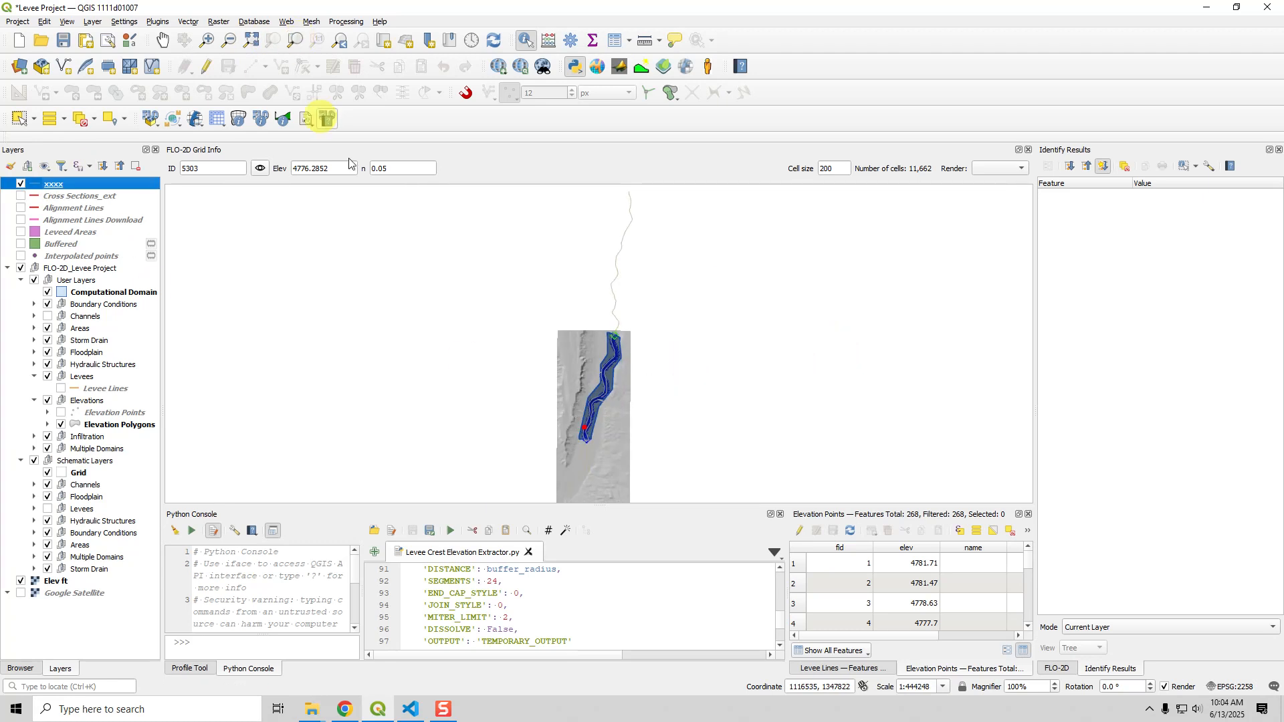
{"action": "left_click", "coordinate": [206, 66]}
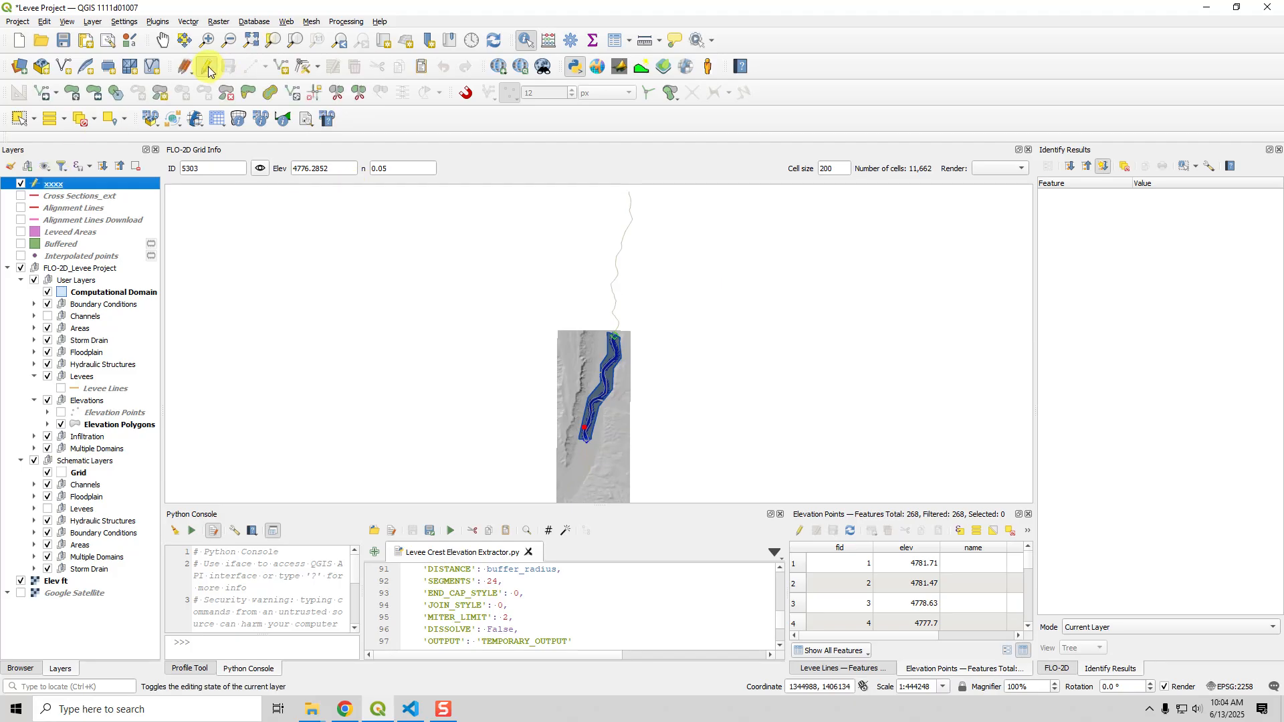
{"action": "left_click", "coordinate": [299, 69]}
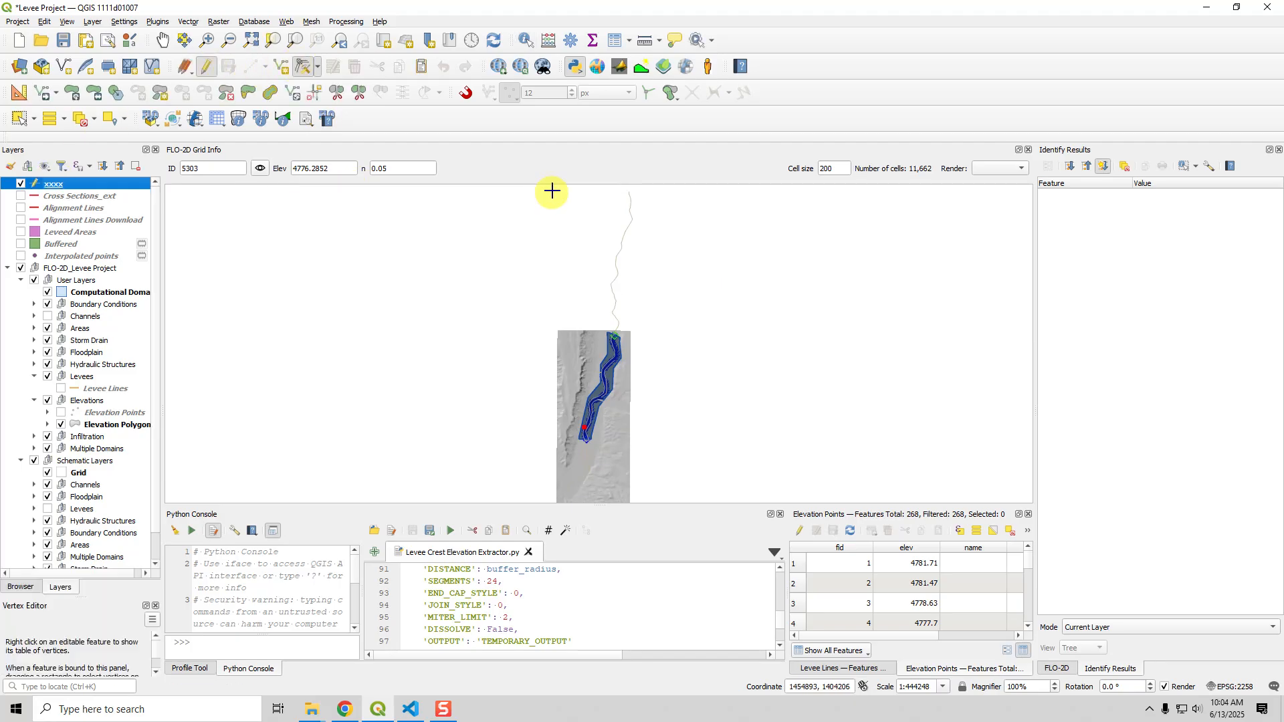
{"action": "left_click_drag", "start_coordinate": [789, 190], "coordinate": [521, 330]}
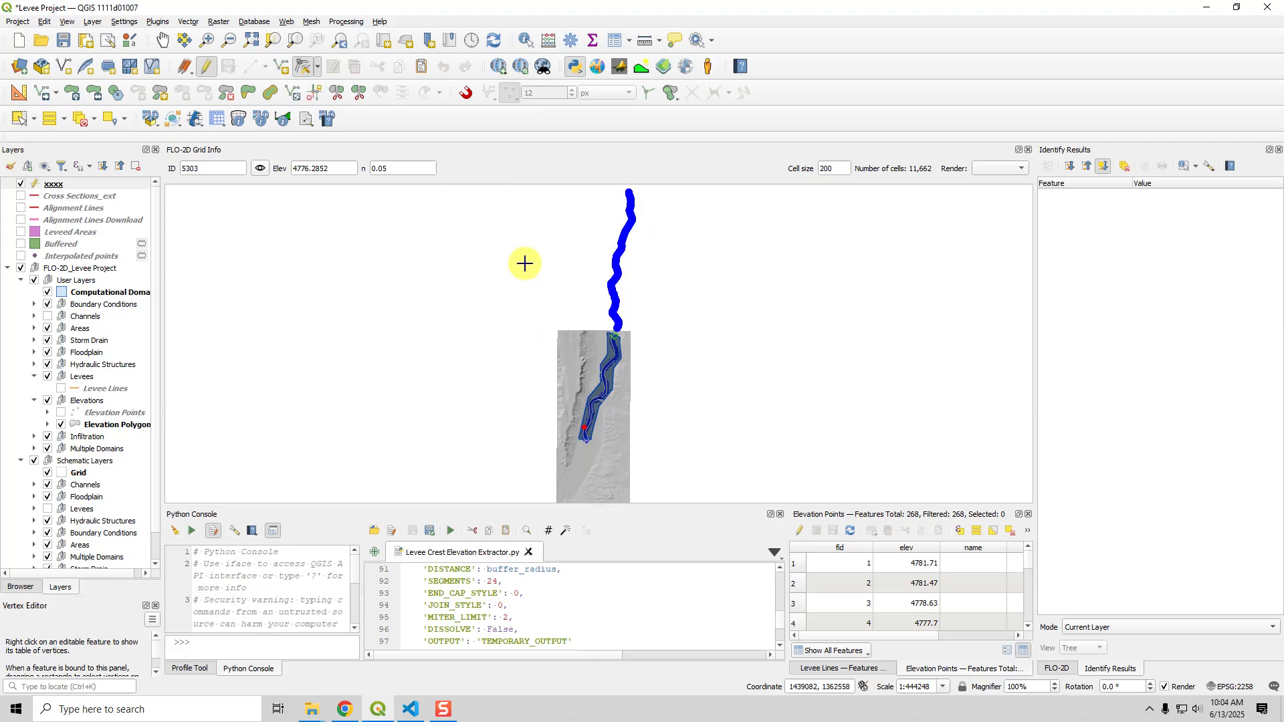
{"action": "key", "text": "Delete"}
- Delete the xxxx line vertices south of the computational domain
{"action": "left_click_drag", "start_coordinate": [540, 382], "coordinate": [476, 229]}
{"action": "left_click_drag", "start_coordinate": [375, 461], "coordinate": [595, 290]}
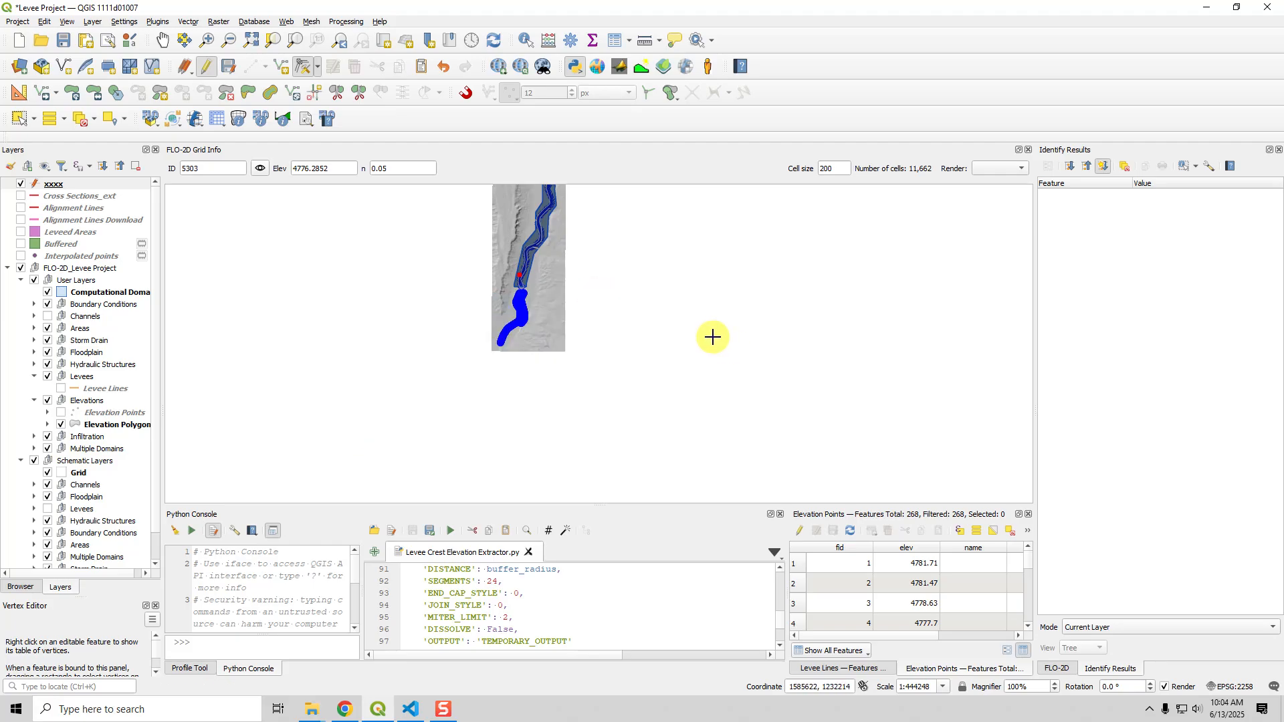
{"action": "key", "text": "Delete"}
{"action": "left_click_drag", "start_coordinate": [576, 289], "coordinate": [573, 367]}
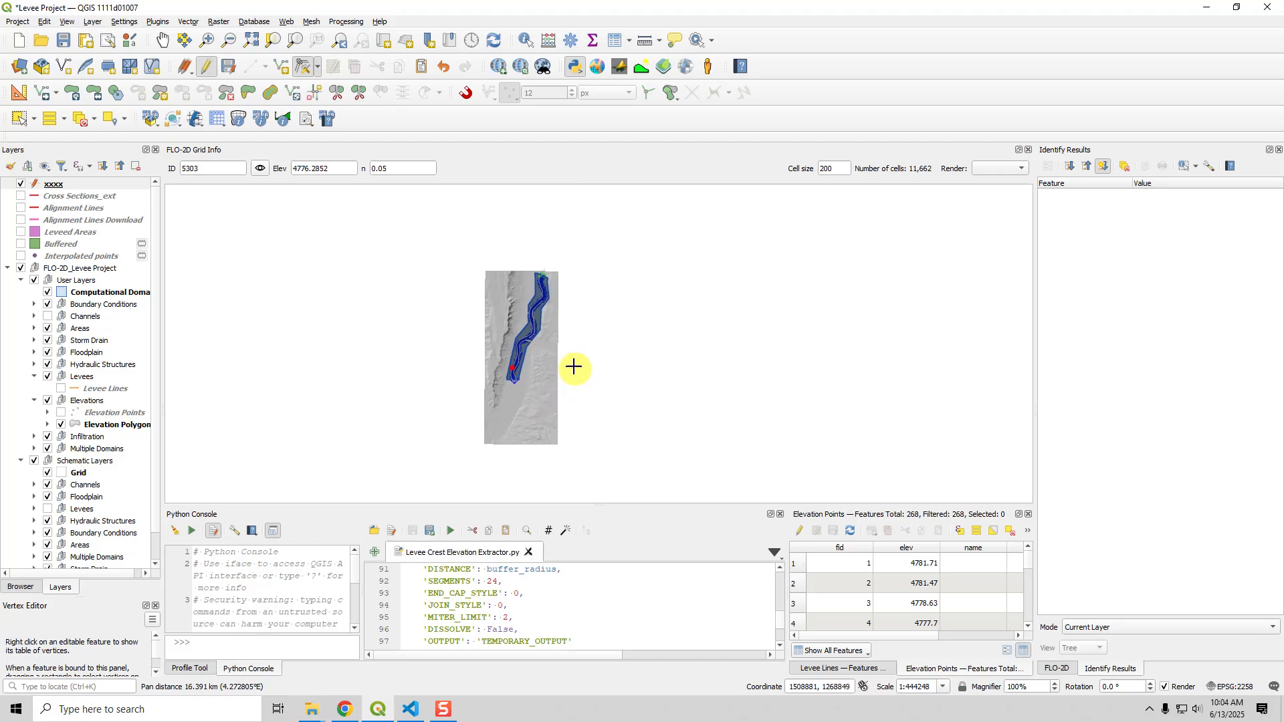
{"action": "scroll", "coordinate": [546, 280], "scroll_direction": "up", "scroll_amount": 2}
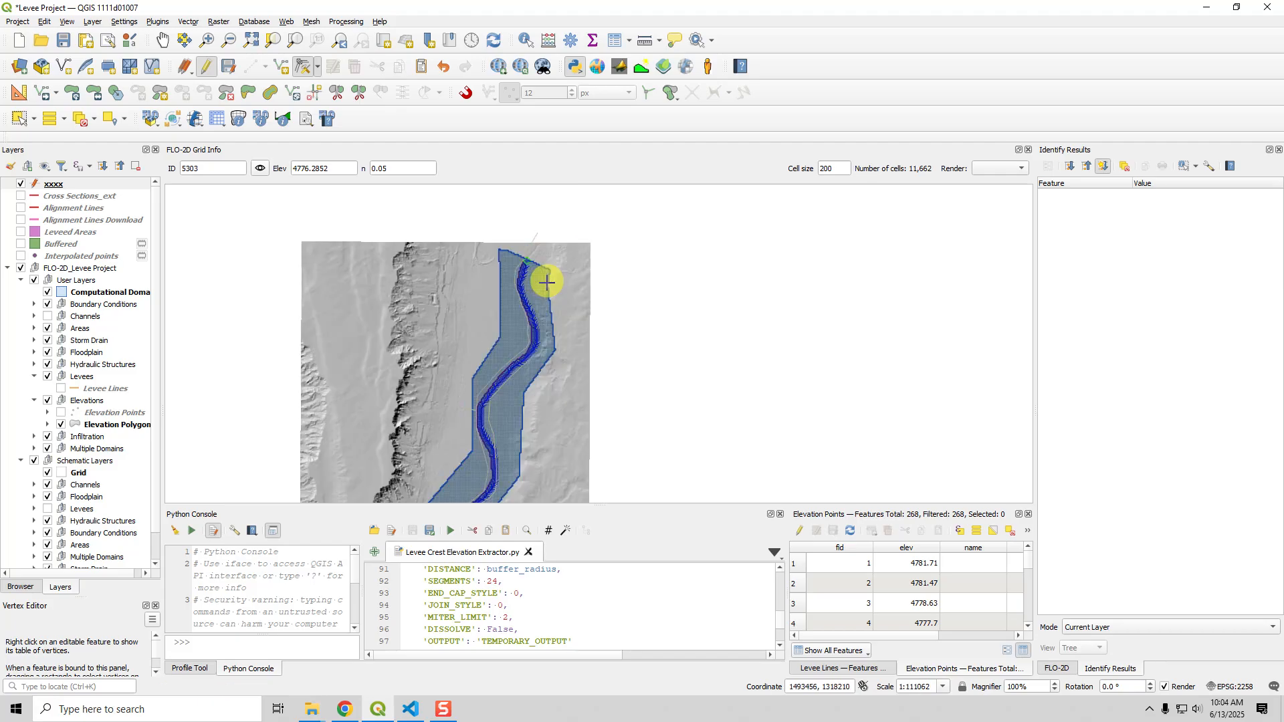
{"action": "left_click_drag", "start_coordinate": [605, 381], "coordinate": [657, 342]}
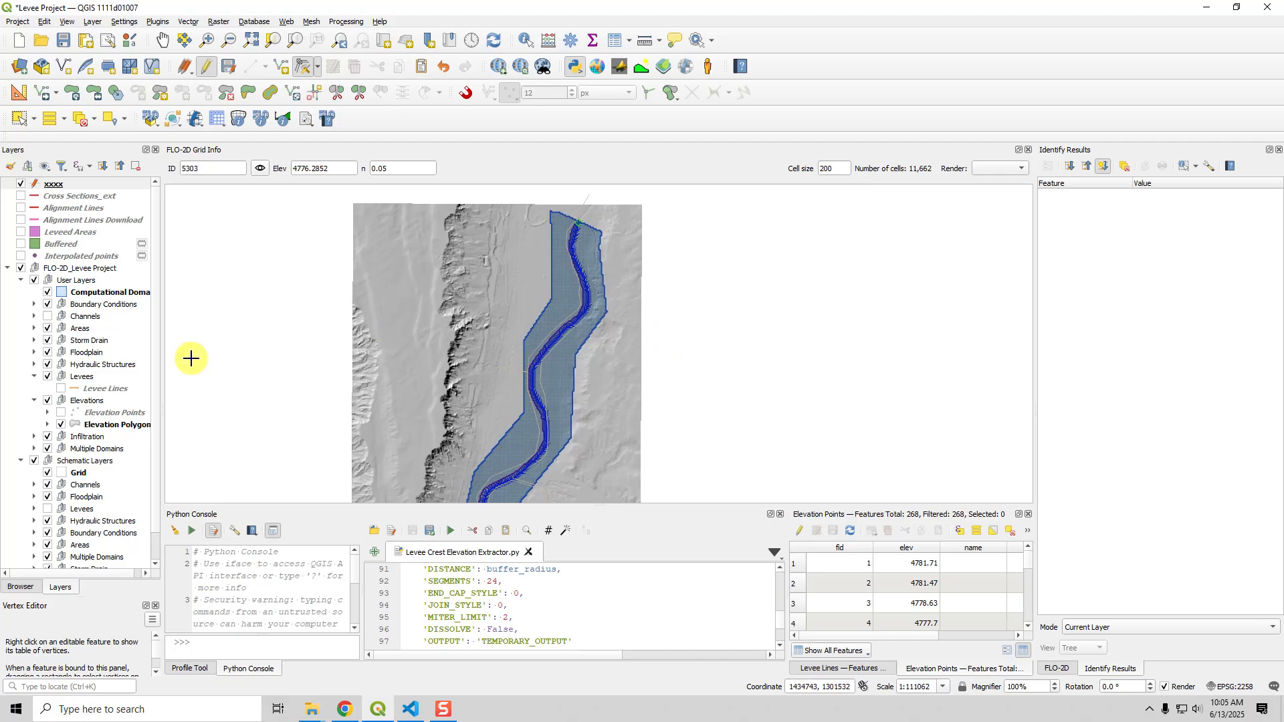
- Finish editing the xxxx layer and turn on the Alignment Lines Download layer
{"action": "left_click", "coordinate": [55, 185]}
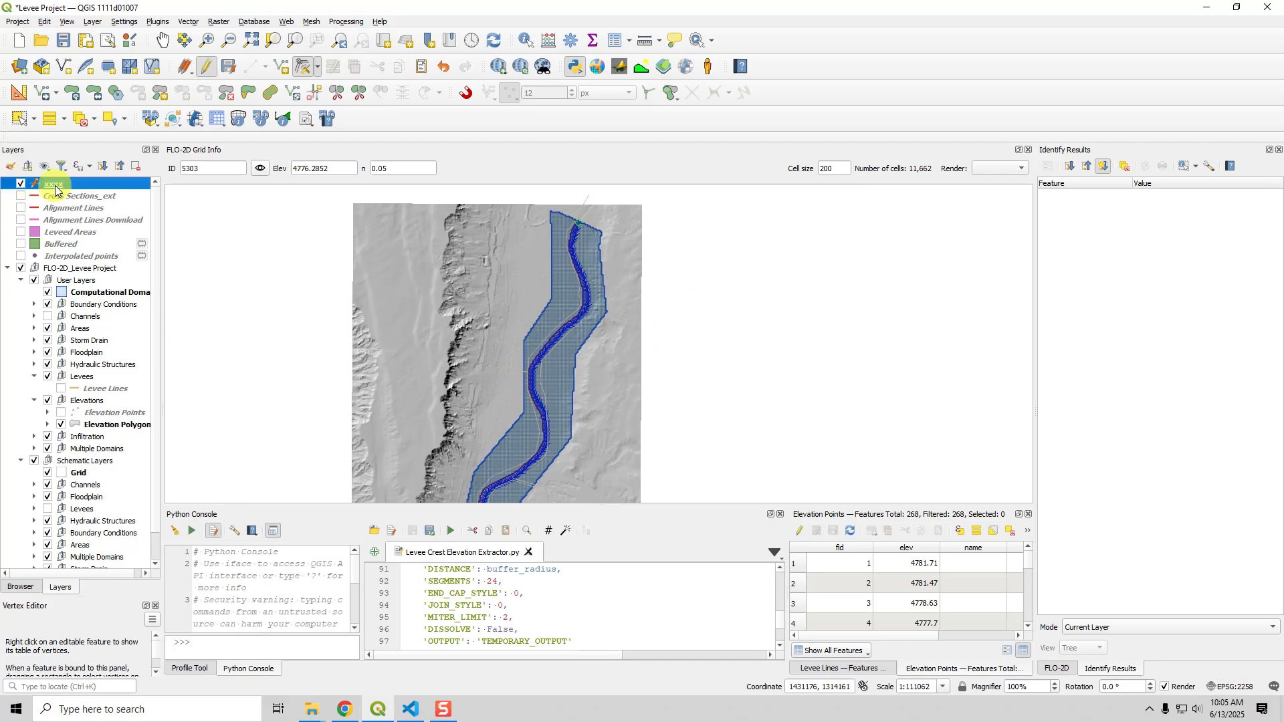
{"action": "left_click", "coordinate": [211, 71]}
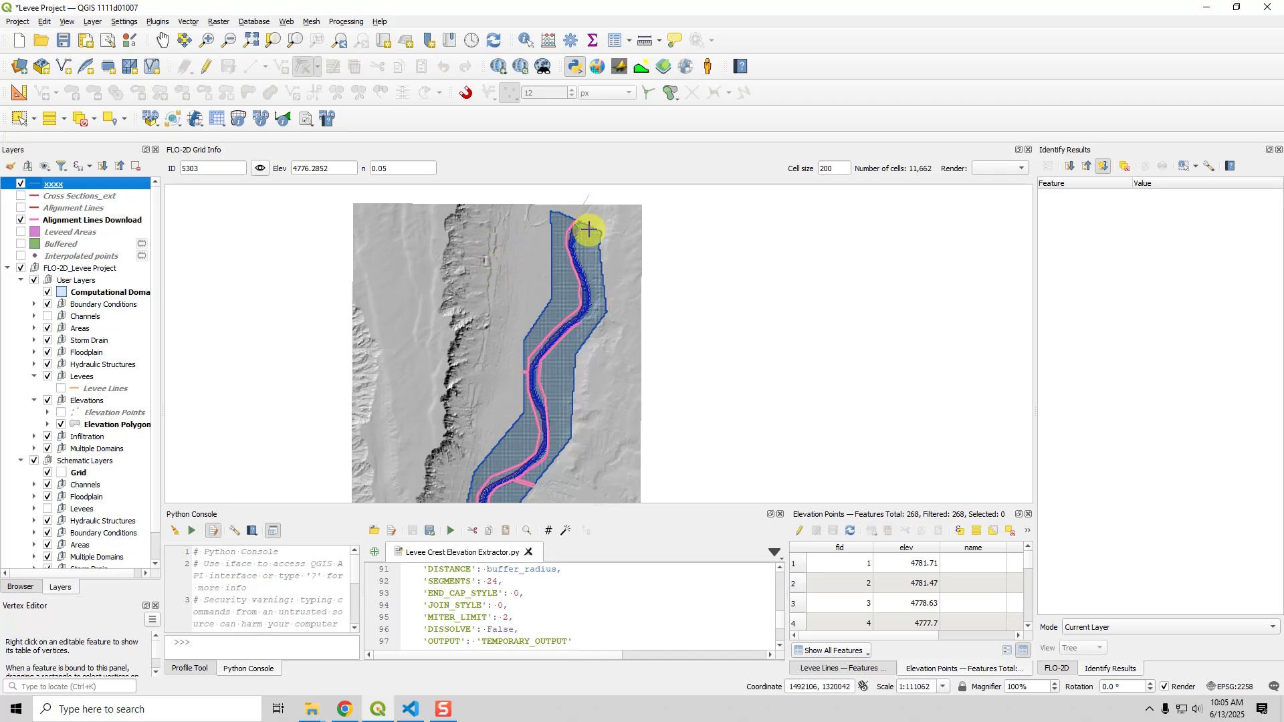
{"action": "left_click_drag", "start_coordinate": [599, 220], "coordinate": [537, 326]}
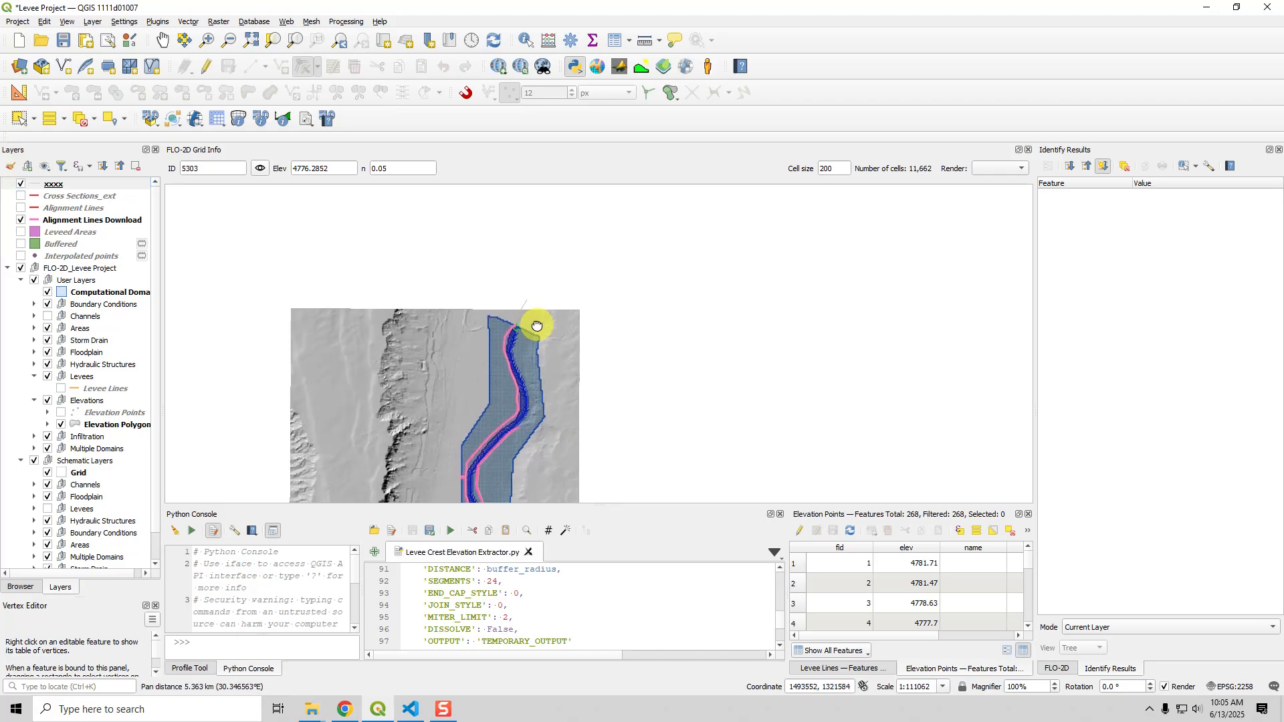
{"action": "scroll", "coordinate": [537, 322], "scroll_direction": "up", "scroll_amount": 3}
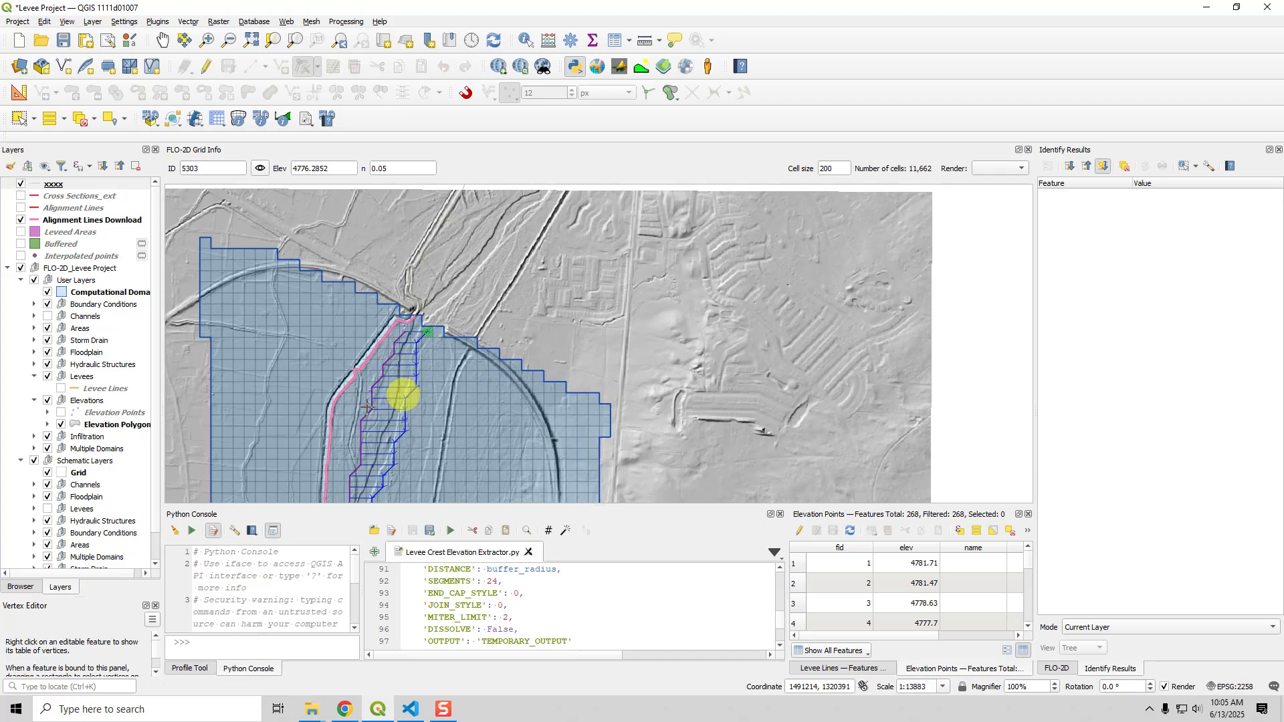
- Style the xxxx layer as a blue line with a width of 0.5 millimeters
{"action": "left_click", "coordinate": [45, 190]}
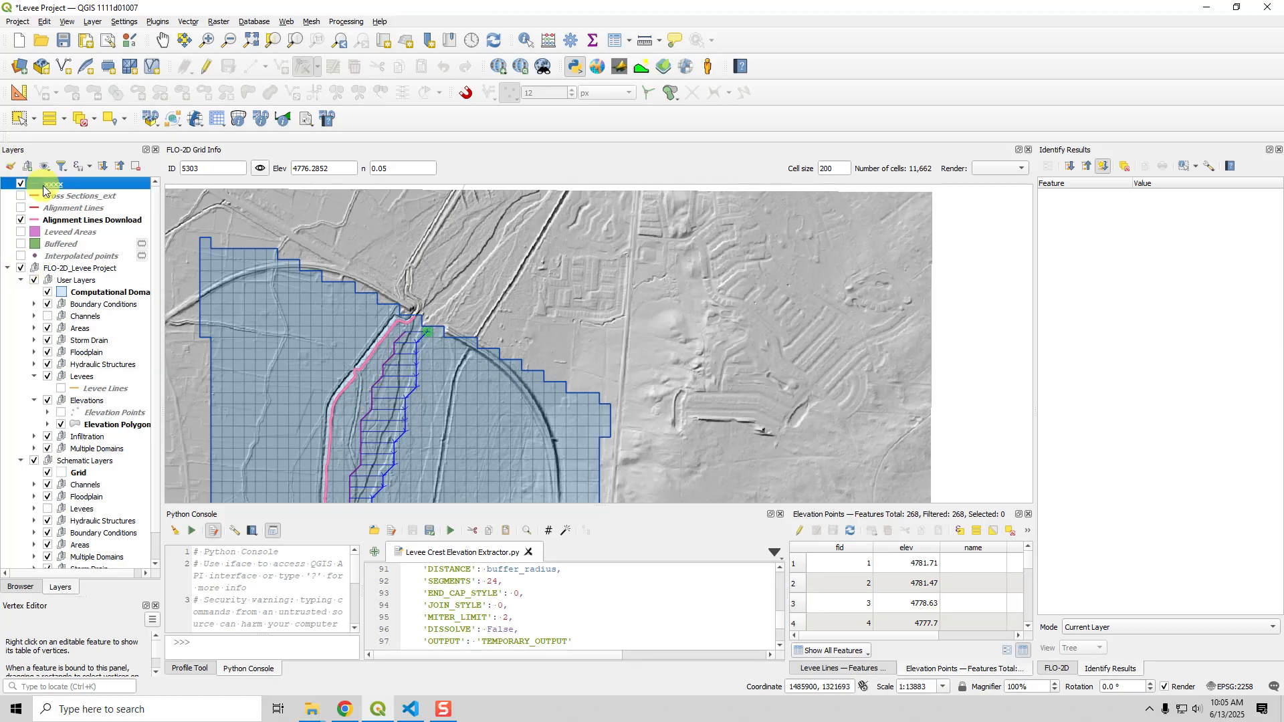
{"action": "left_click", "coordinate": [893, 207]}
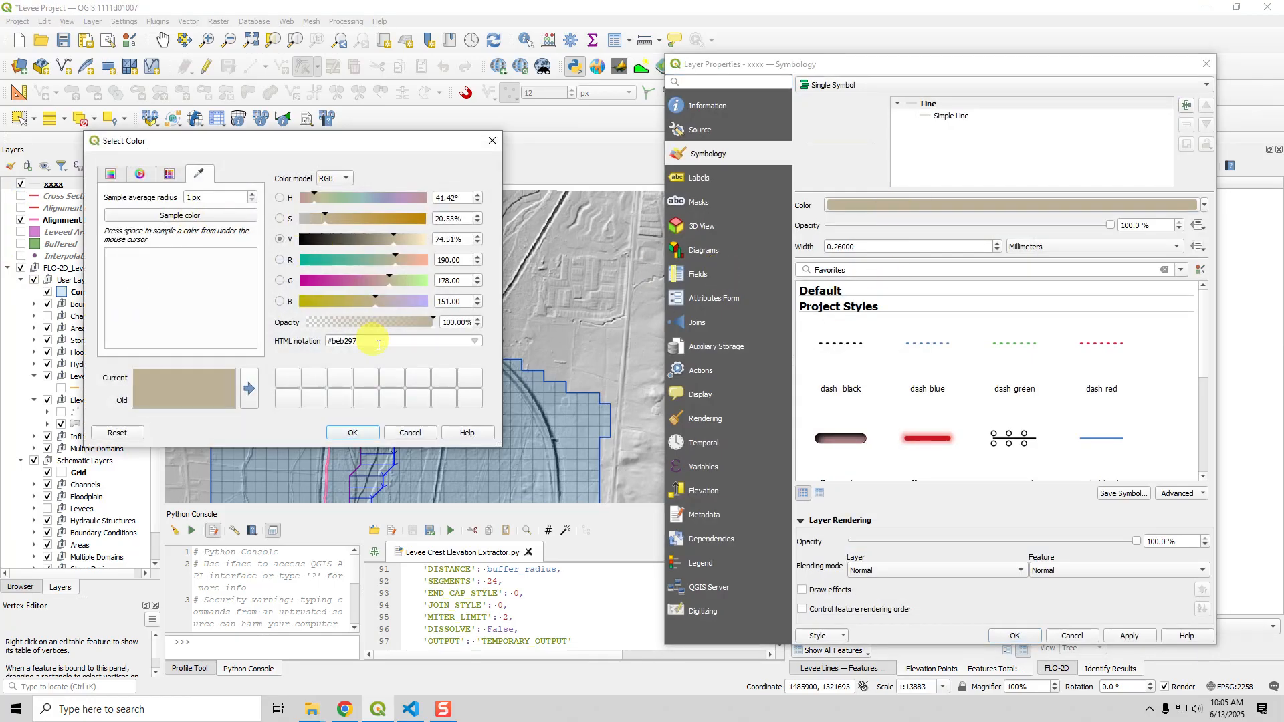
{"action": "left_click_drag", "start_coordinate": [368, 340], "coordinate": [305, 341]}
{"action": "type", "text": "blue"}
{"action": "key", "text": "Return"}
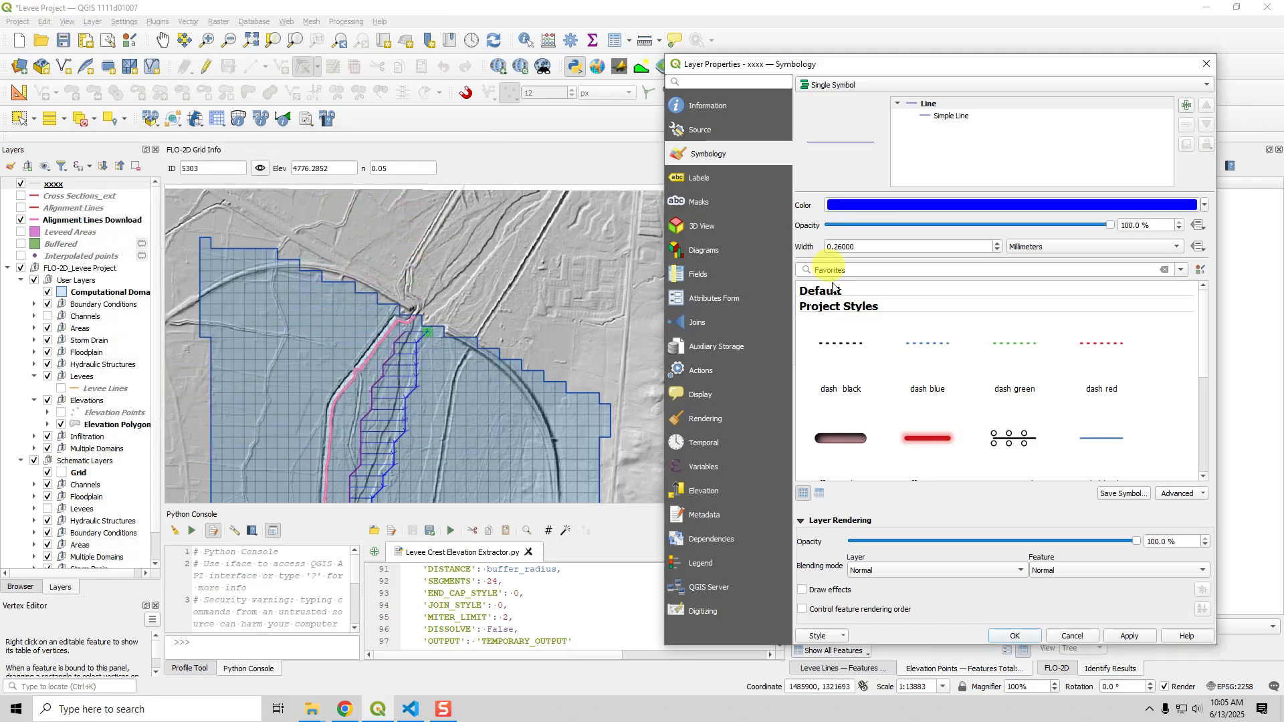
{"action": "type", "text": "0.5"}
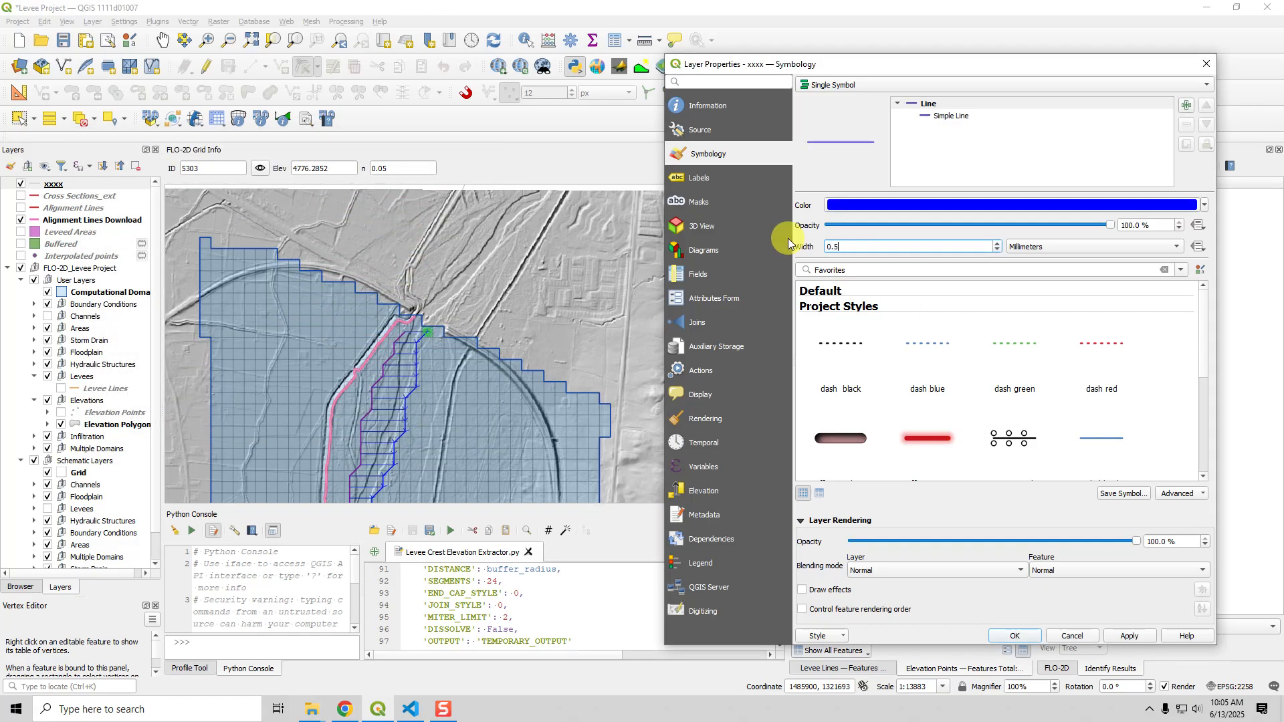
{"action": "left_click", "coordinate": [1126, 636]}
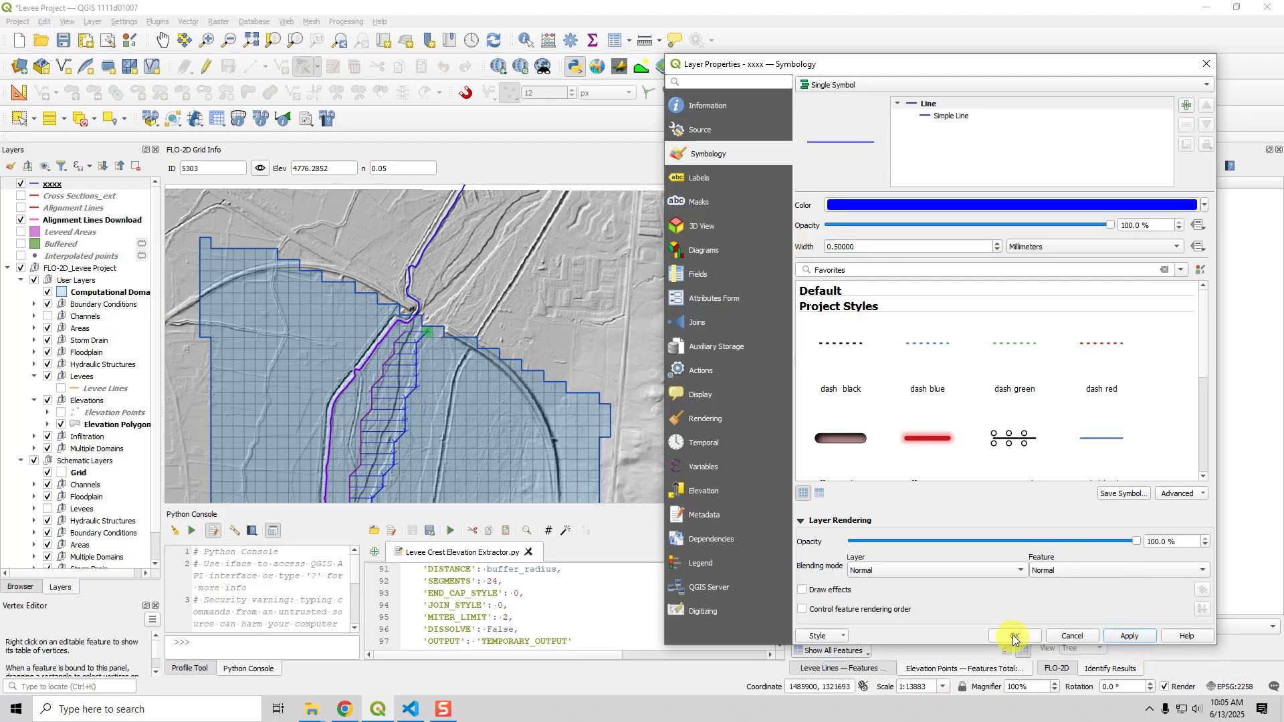
{"action": "left_click", "coordinate": [1013, 637]}
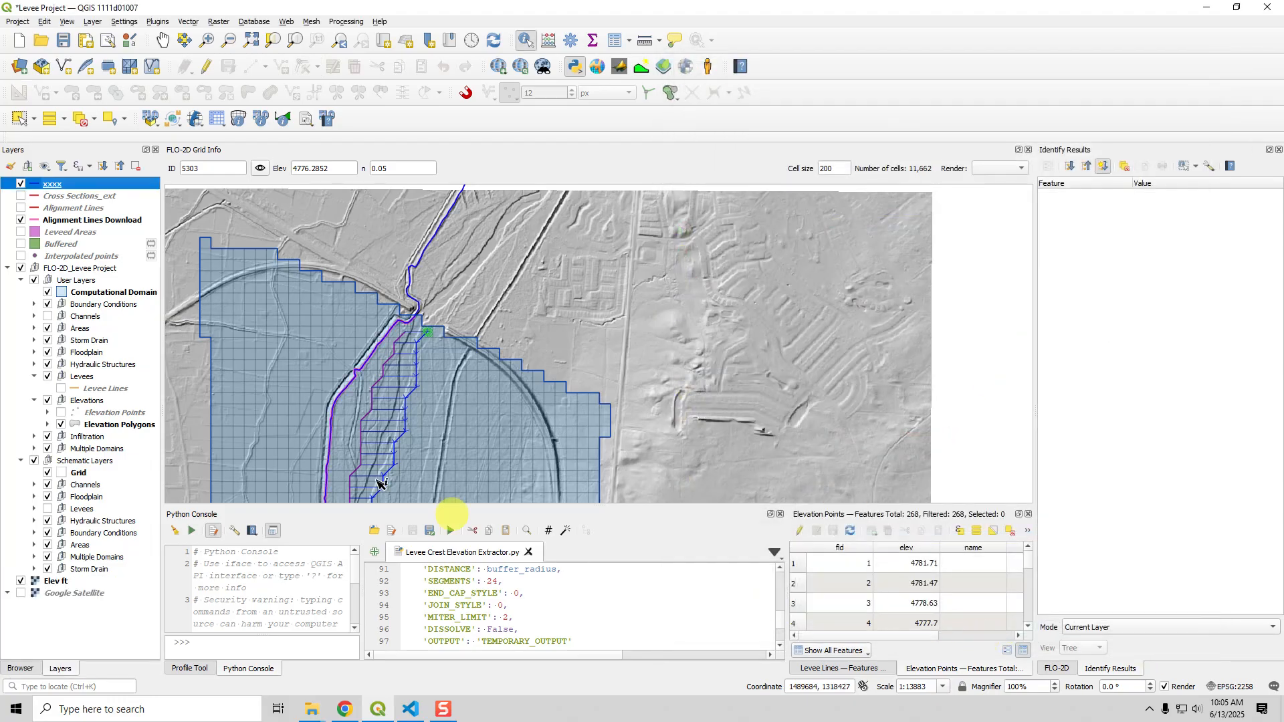
- Make Alignment Lines Download the active layer and compare it with the xxxx line along the northern reach of the computational domain
{"action": "left_click", "coordinate": [65, 222]}
{"action": "scroll", "coordinate": [401, 330], "scroll_direction": "up", "scroll_amount": 2}
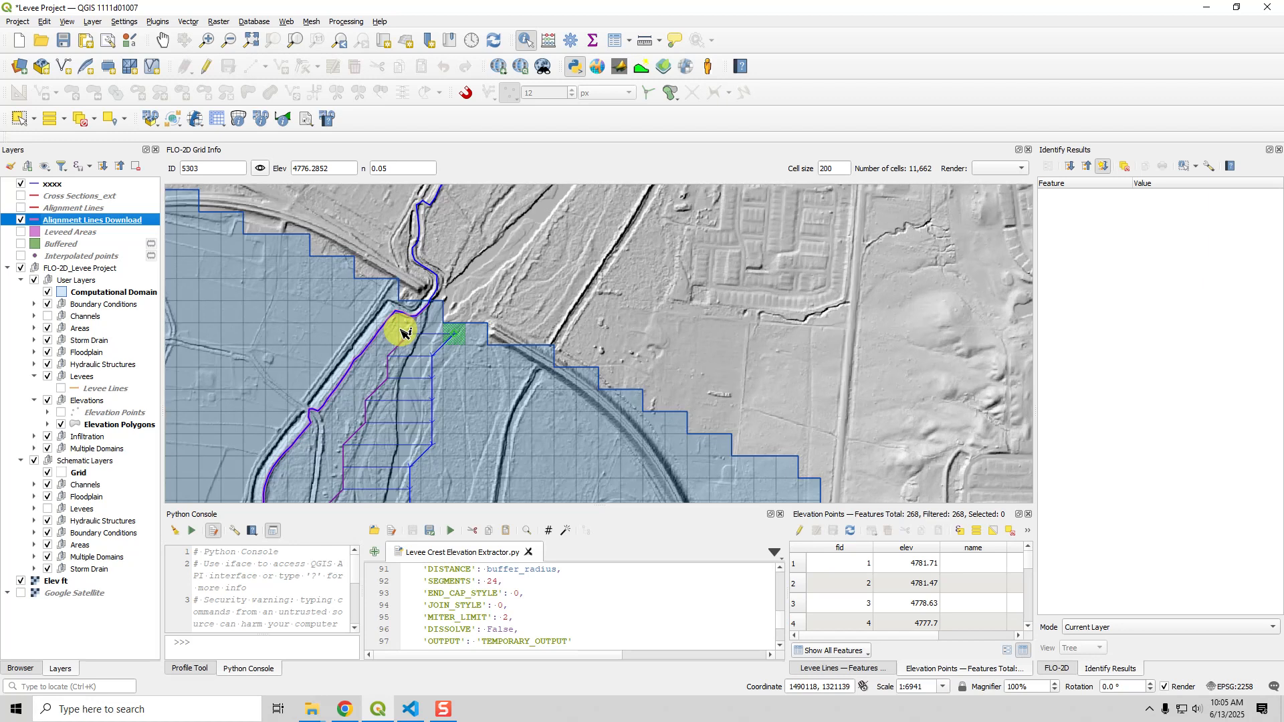
{"action": "scroll", "coordinate": [428, 304], "scroll_direction": "up", "scroll_amount": 2}
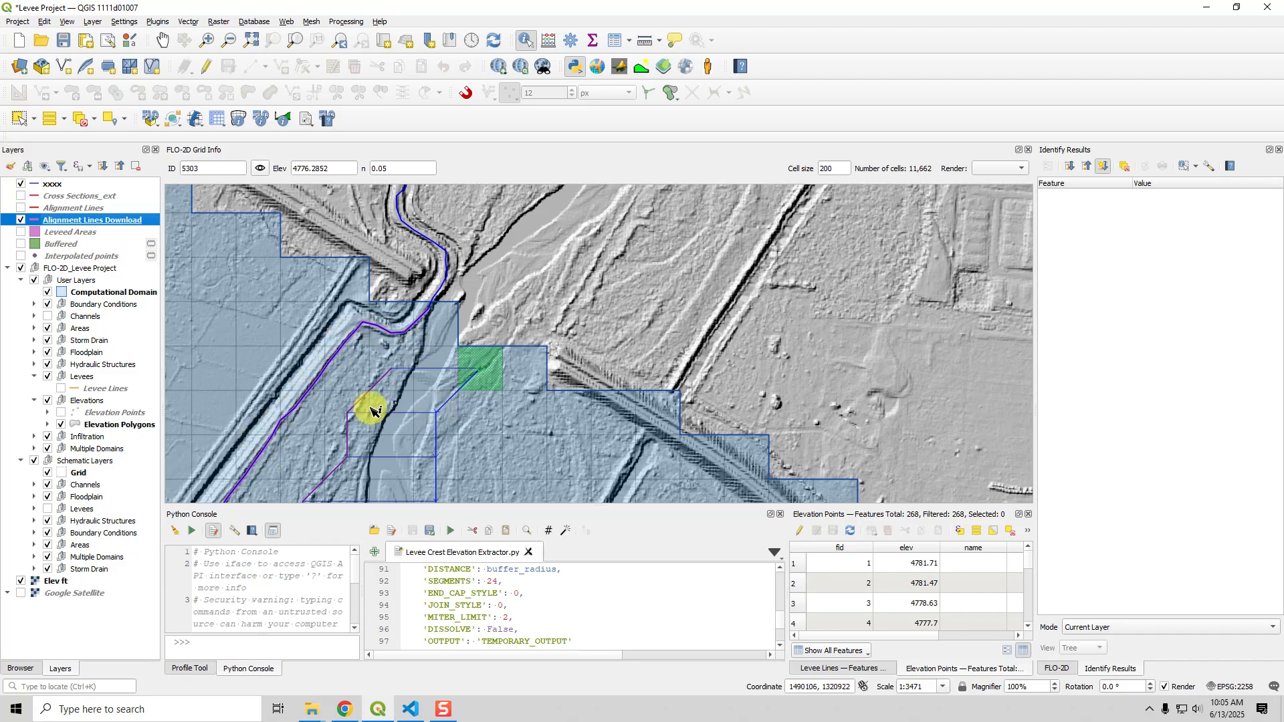
{"action": "left_click_drag", "start_coordinate": [372, 410], "coordinate": [550, 258]}
{"action": "scroll", "coordinate": [532, 272], "scroll_direction": "down", "scroll_amount": 1}
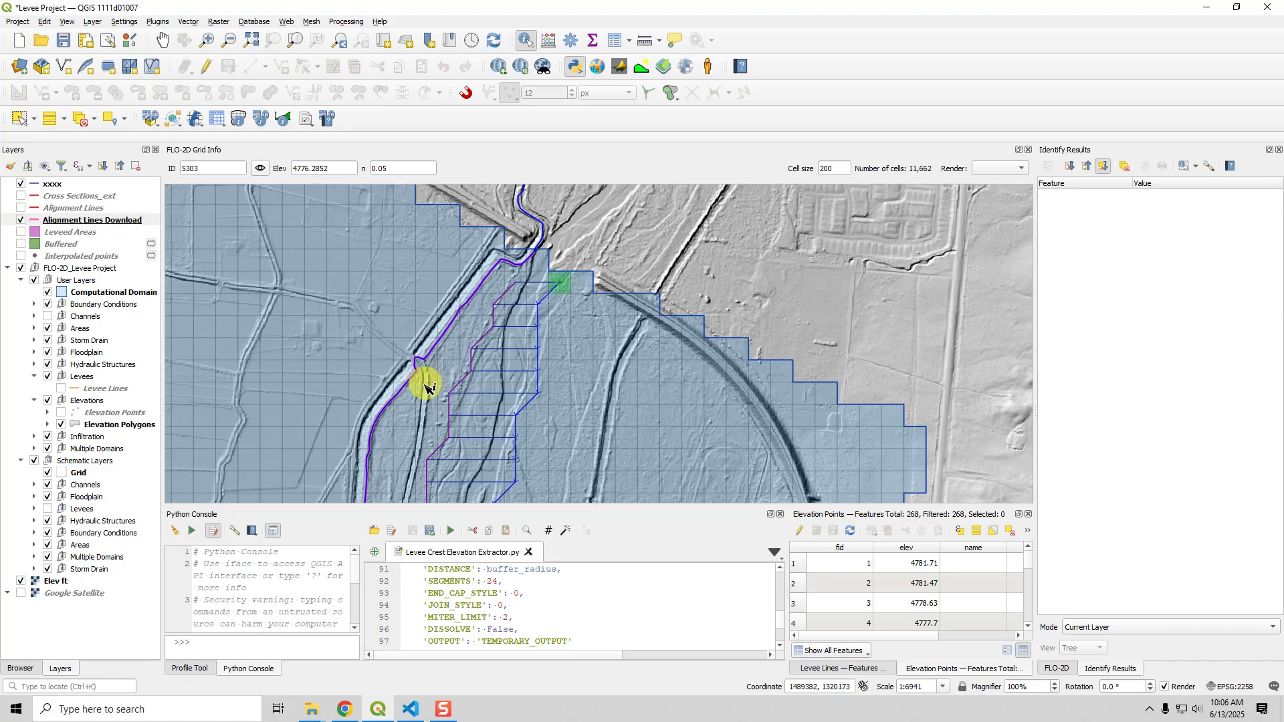
{"action": "left_click_drag", "start_coordinate": [401, 491], "coordinate": [524, 167]}
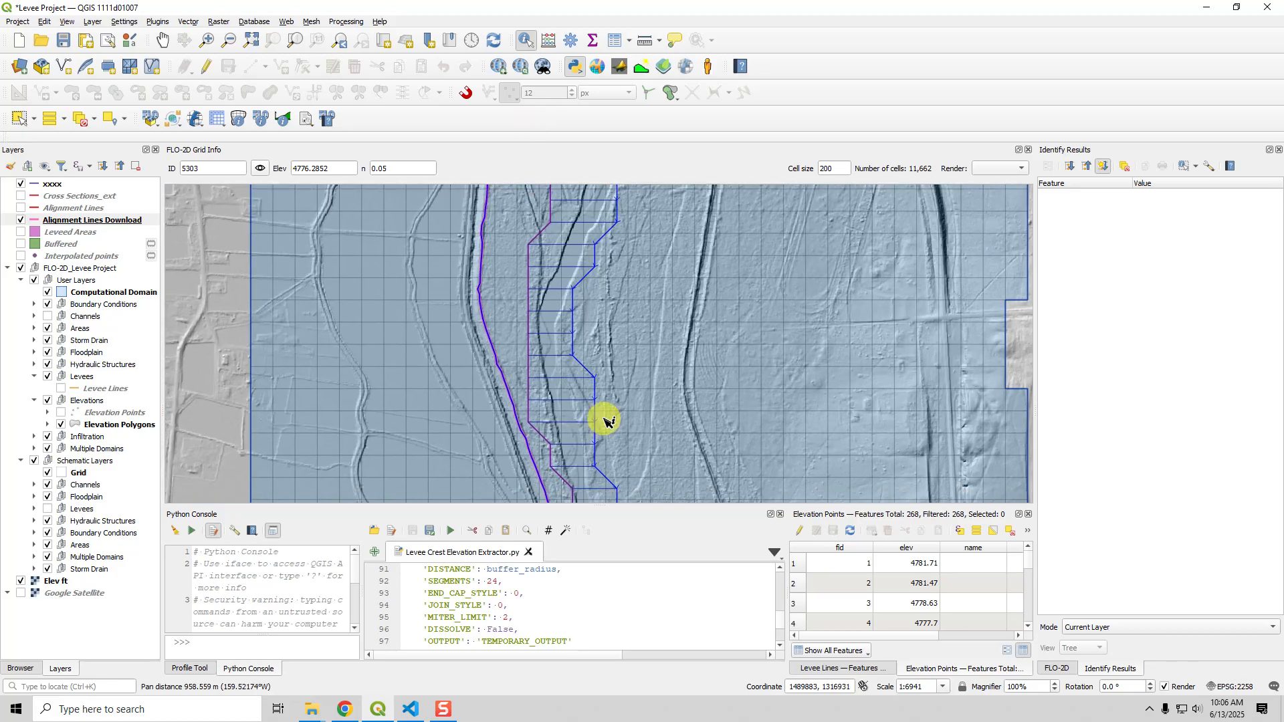
{"action": "scroll", "coordinate": [605, 418], "scroll_direction": "down", "scroll_amount": 1}
{"action": "left_click_drag", "start_coordinate": [603, 469], "coordinate": [444, 207]}
{"action": "left_click_drag", "start_coordinate": [414, 387], "coordinate": [424, 209]}
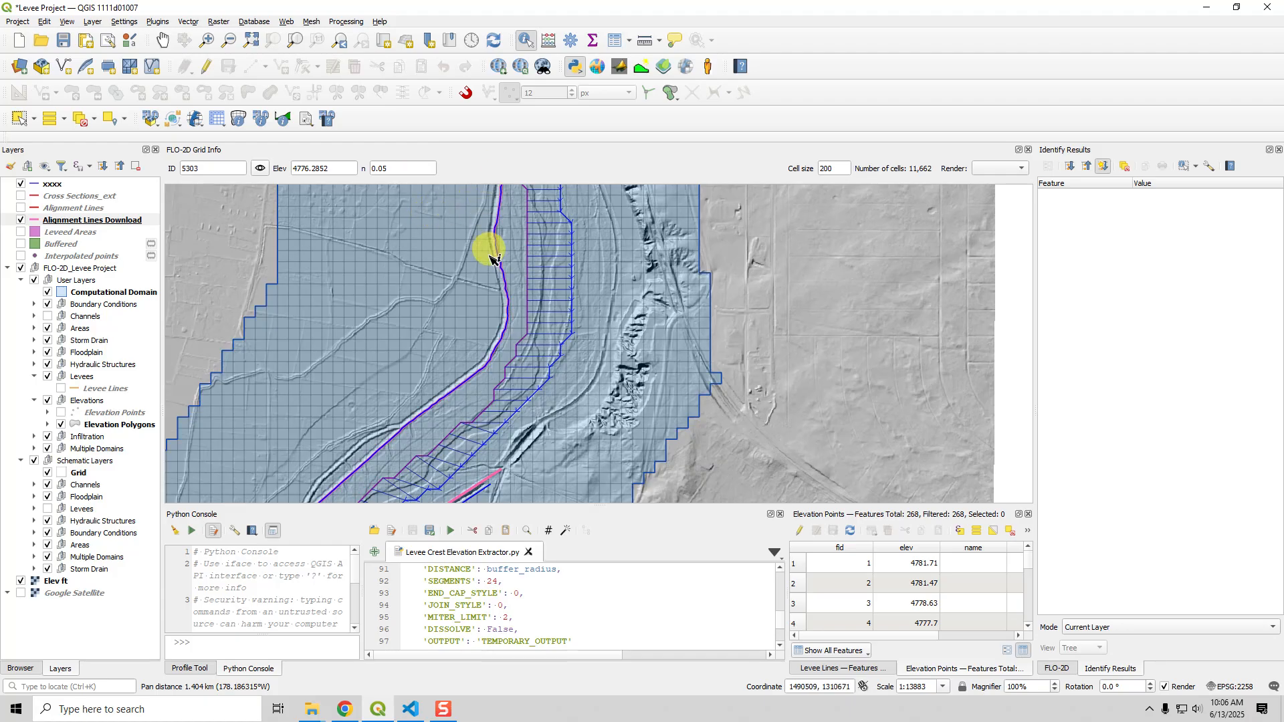
{"action": "left_click_drag", "start_coordinate": [402, 435], "coordinate": [620, 107]}
{"action": "scroll", "coordinate": [450, 370], "scroll_direction": "down", "scroll_amount": 1}
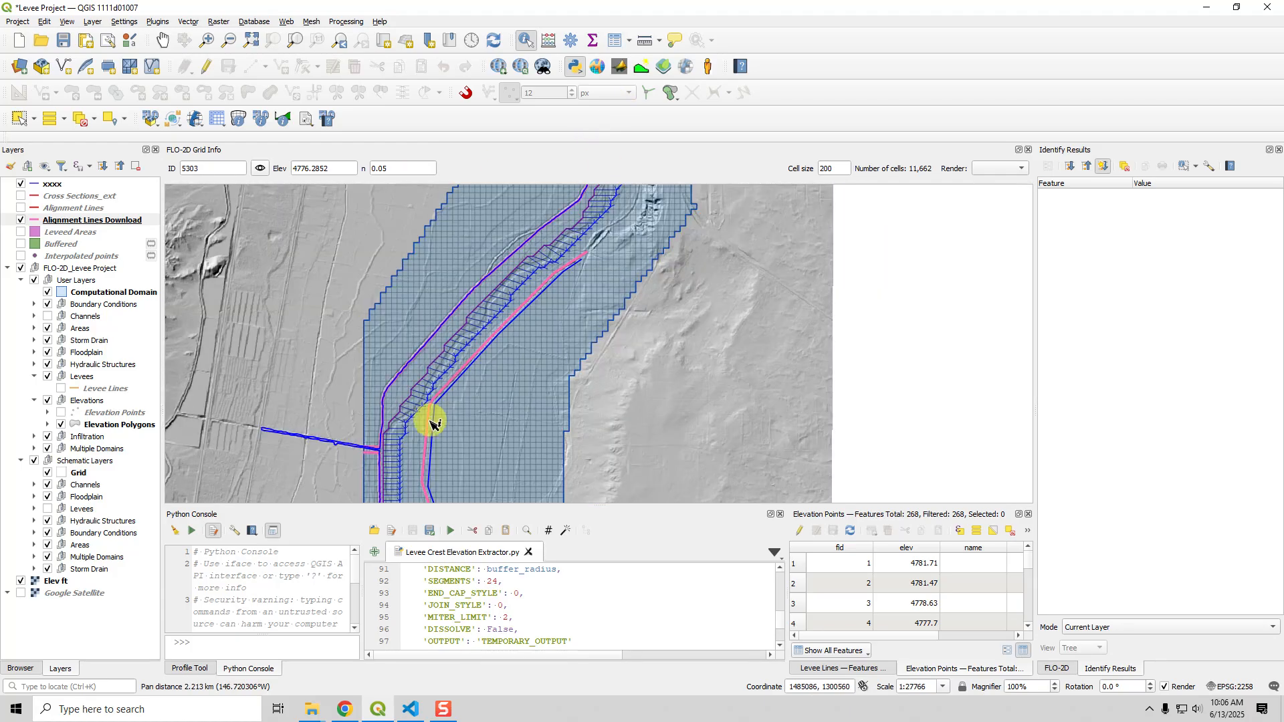
- Compare both alignment layers with the terrain at the branch crossing the western domain boundary and along the east levee bends
{"action": "scroll", "coordinate": [372, 314], "scroll_direction": "up", "scroll_amount": 2}
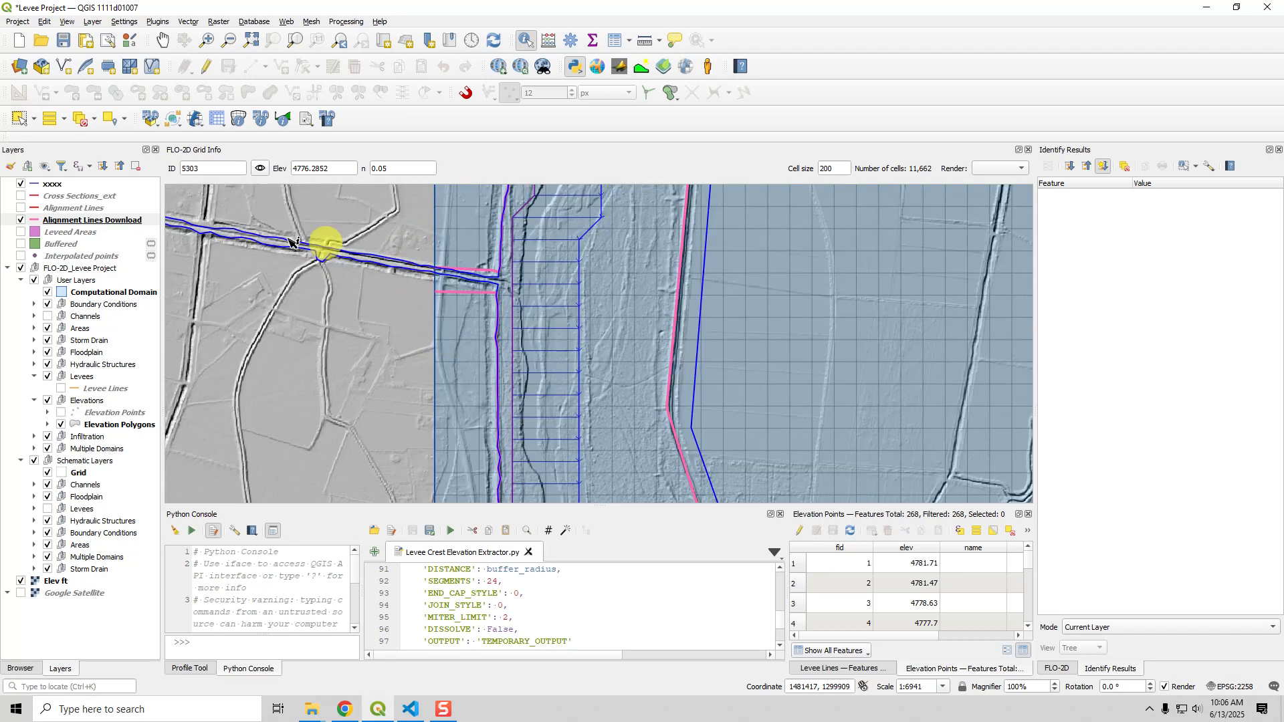
{"action": "left_click_drag", "start_coordinate": [339, 267], "coordinate": [415, 335]}
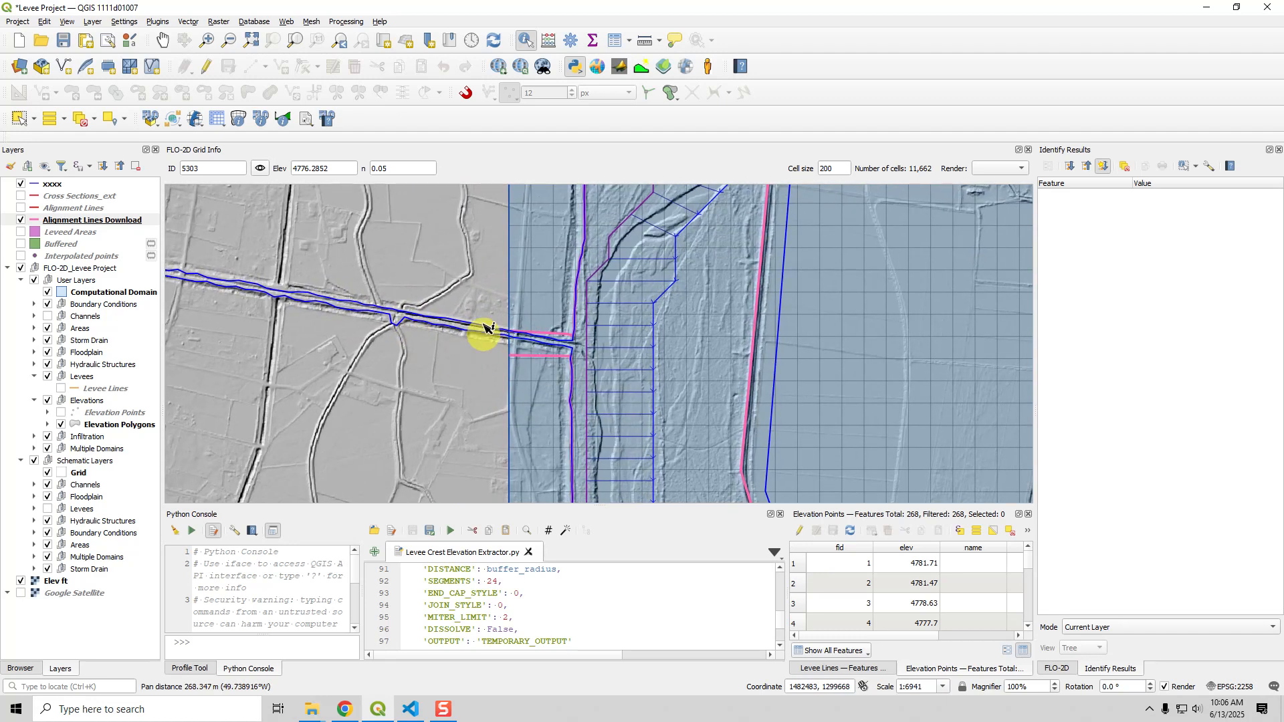
{"action": "scroll", "coordinate": [539, 372], "scroll_direction": "up", "scroll_amount": 1}
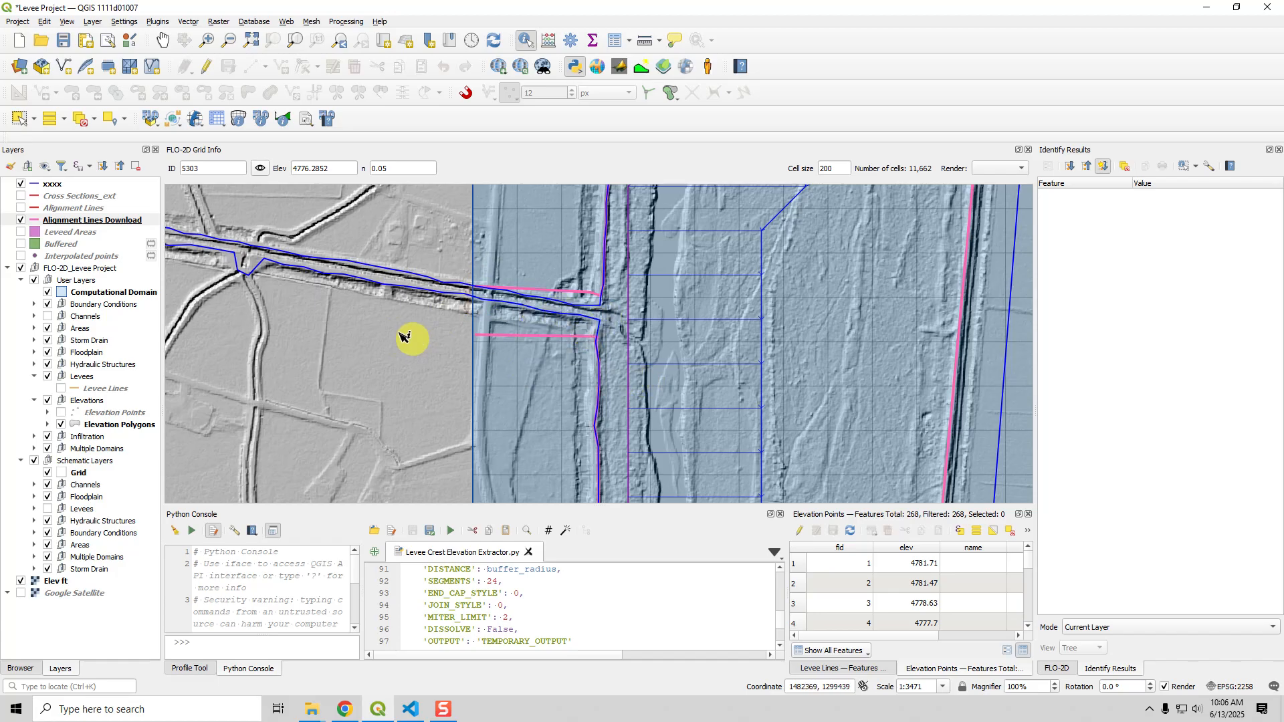
{"action": "scroll", "coordinate": [370, 326], "scroll_direction": "down", "scroll_amount": 1}
{"action": "scroll", "coordinate": [370, 325], "scroll_direction": "down", "scroll_amount": 1}
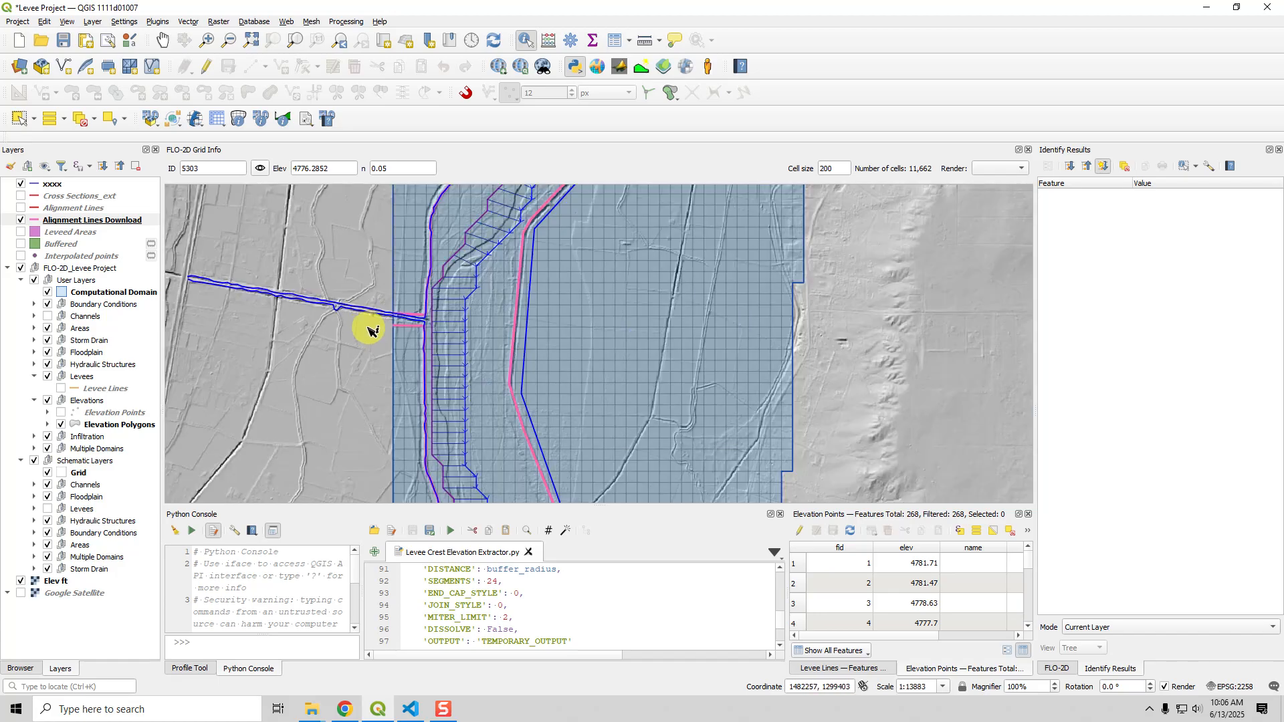
{"action": "left_click_drag", "start_coordinate": [602, 277], "coordinate": [587, 454]}
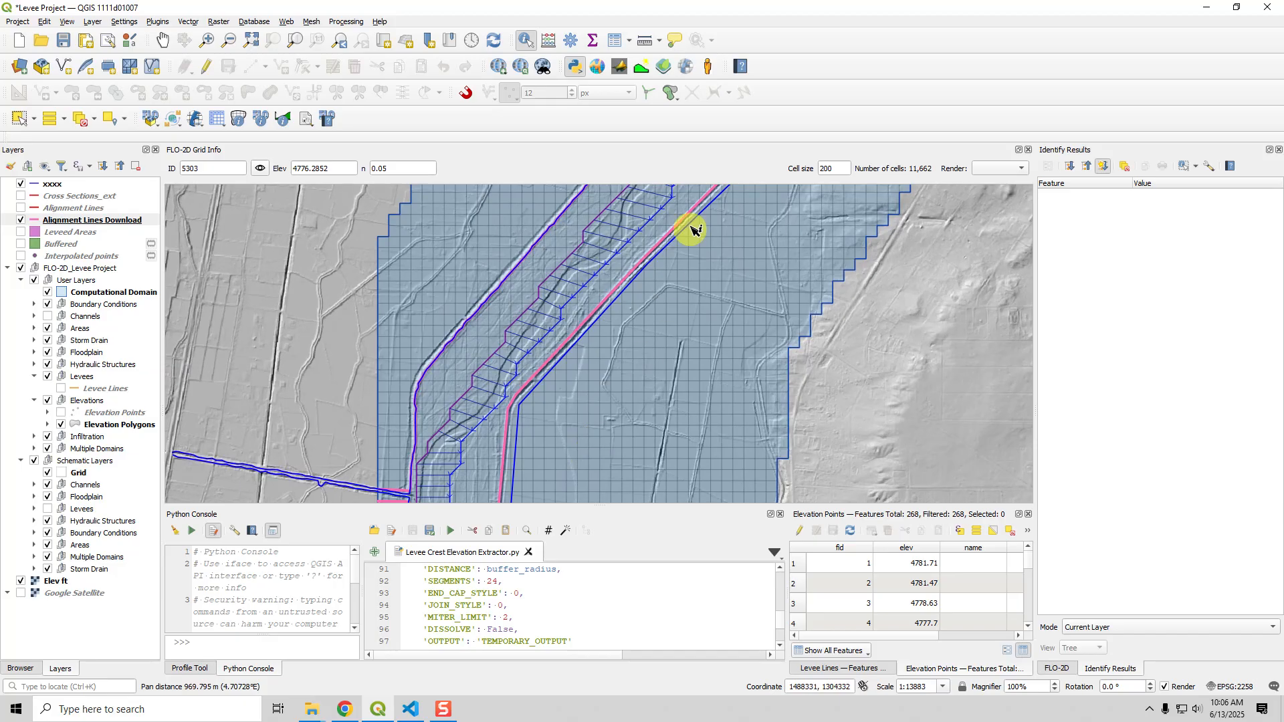
{"action": "scroll", "coordinate": [521, 421], "scroll_direction": "up", "scroll_amount": 1}
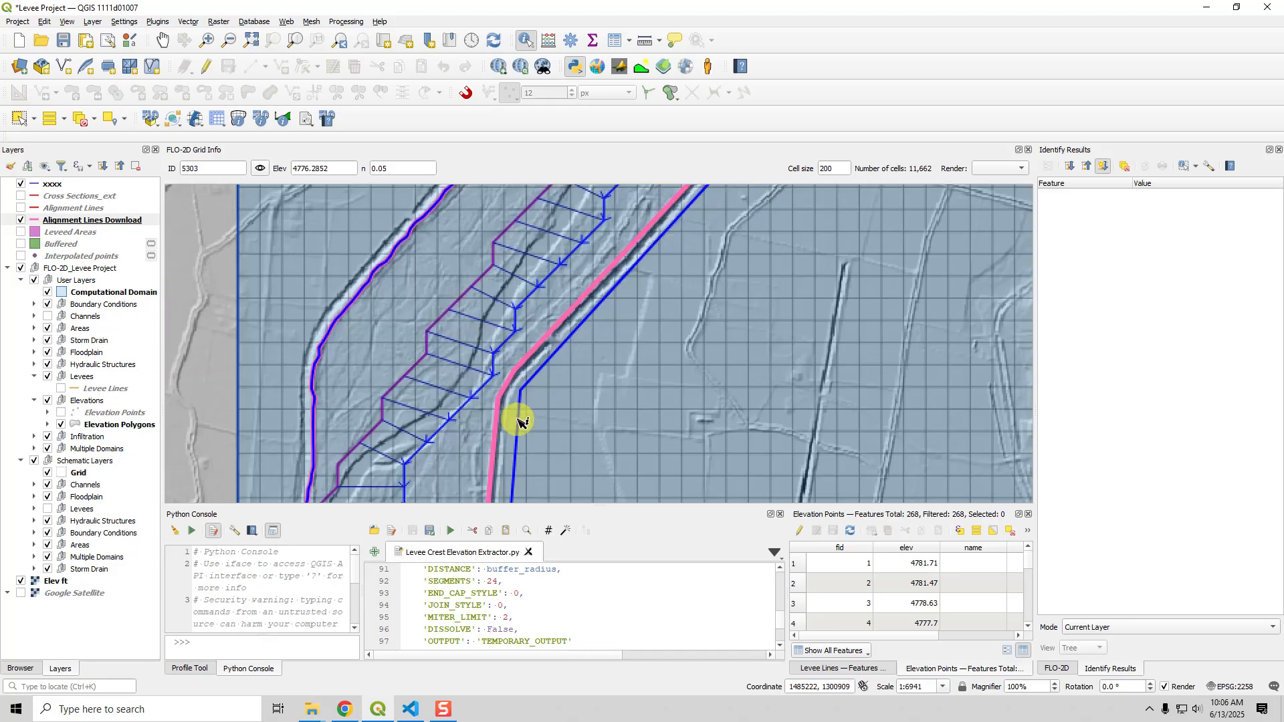
{"action": "scroll", "coordinate": [518, 420], "scroll_direction": "up", "scroll_amount": 1}
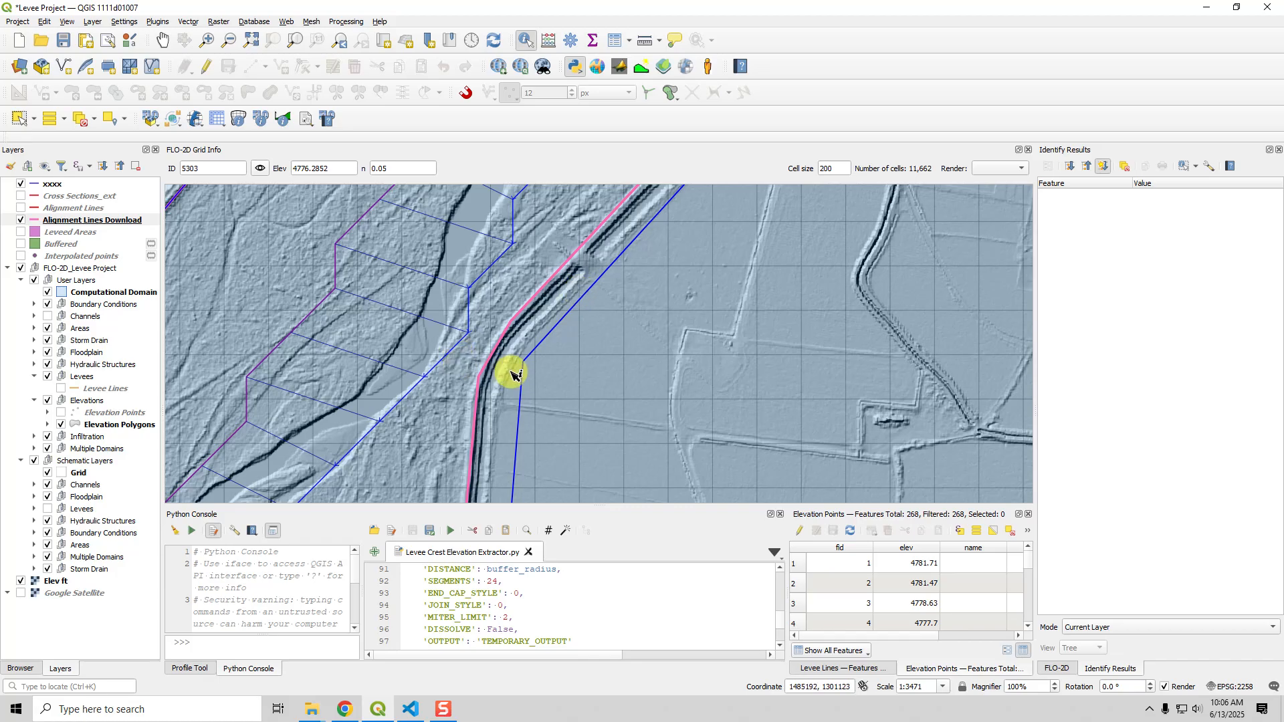
{"action": "left_click_drag", "start_coordinate": [528, 393], "coordinate": [610, 215]}
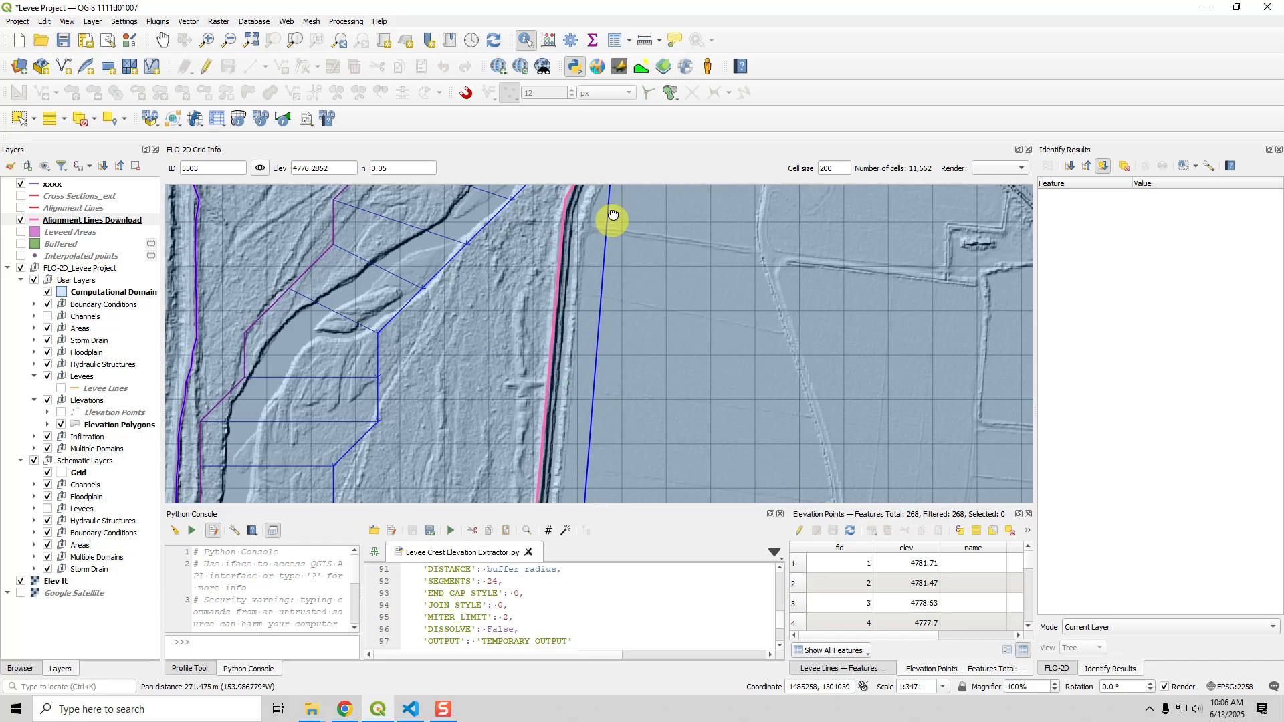
{"action": "scroll", "coordinate": [599, 238], "scroll_direction": "down", "scroll_amount": 2}
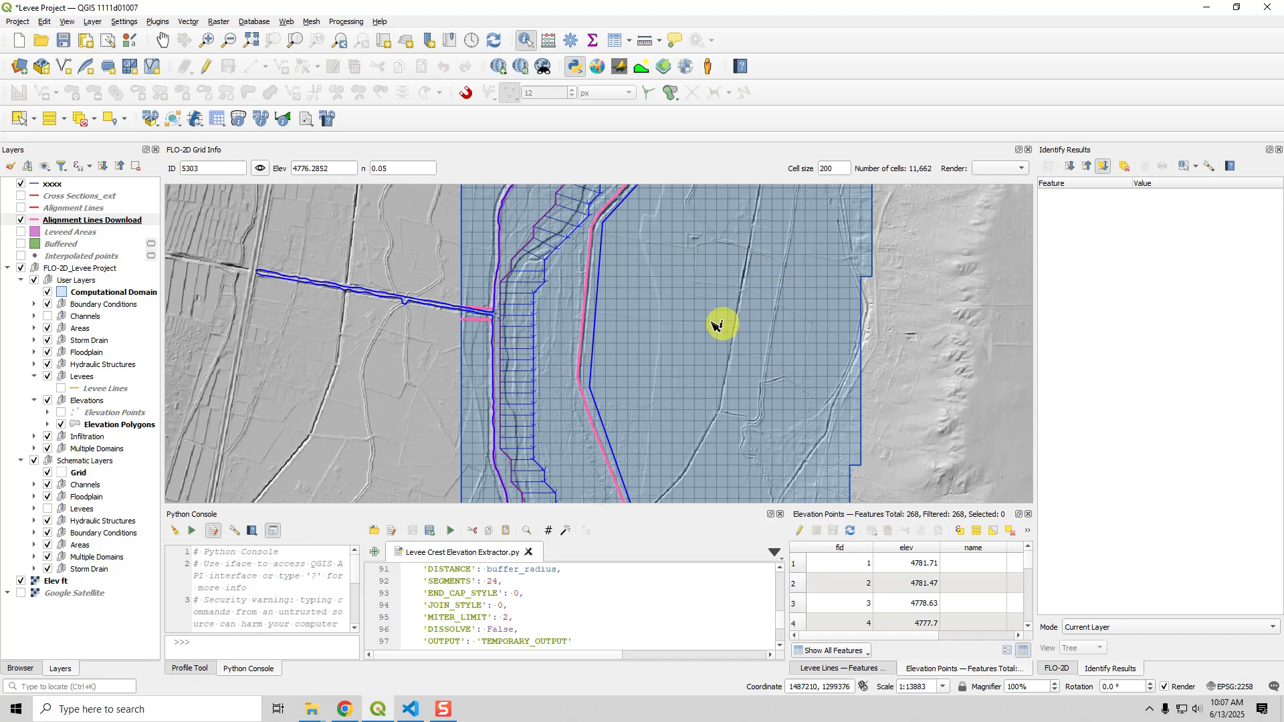
{"action": "scroll", "coordinate": [709, 328], "scroll_direction": "down", "scroll_amount": 1}
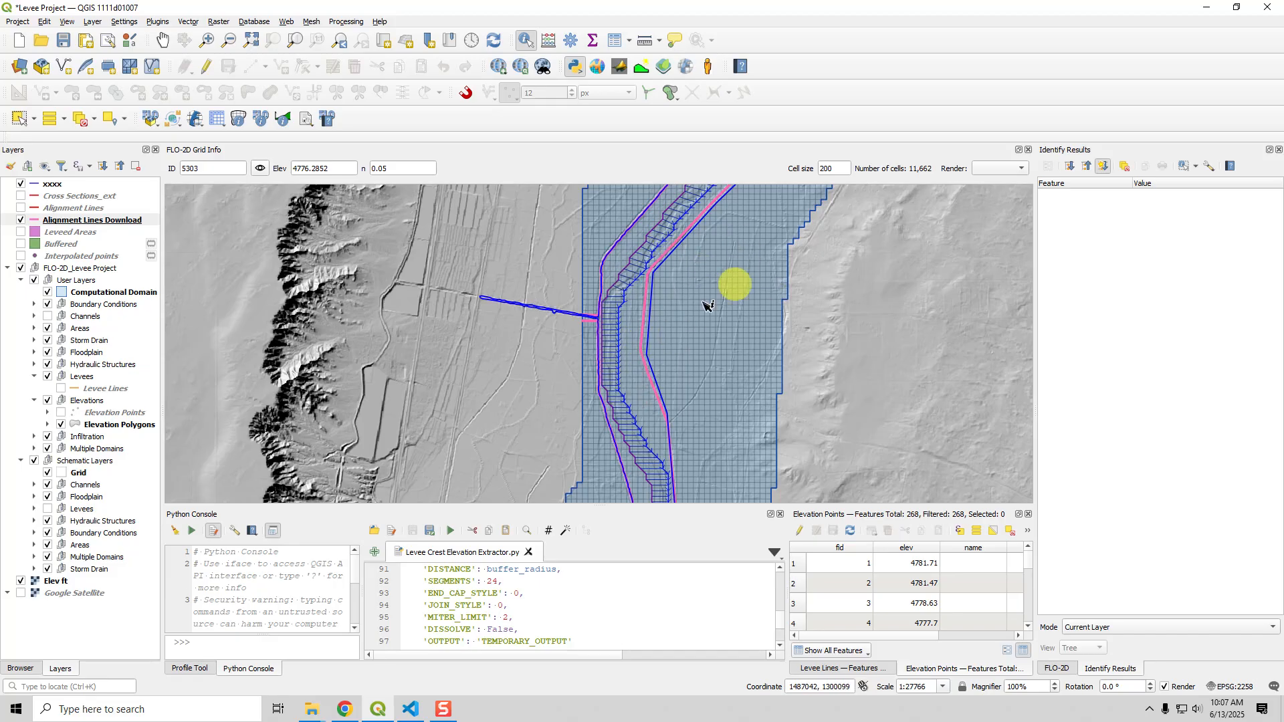
{"action": "left_click_drag", "start_coordinate": [701, 349], "coordinate": [581, 356]}
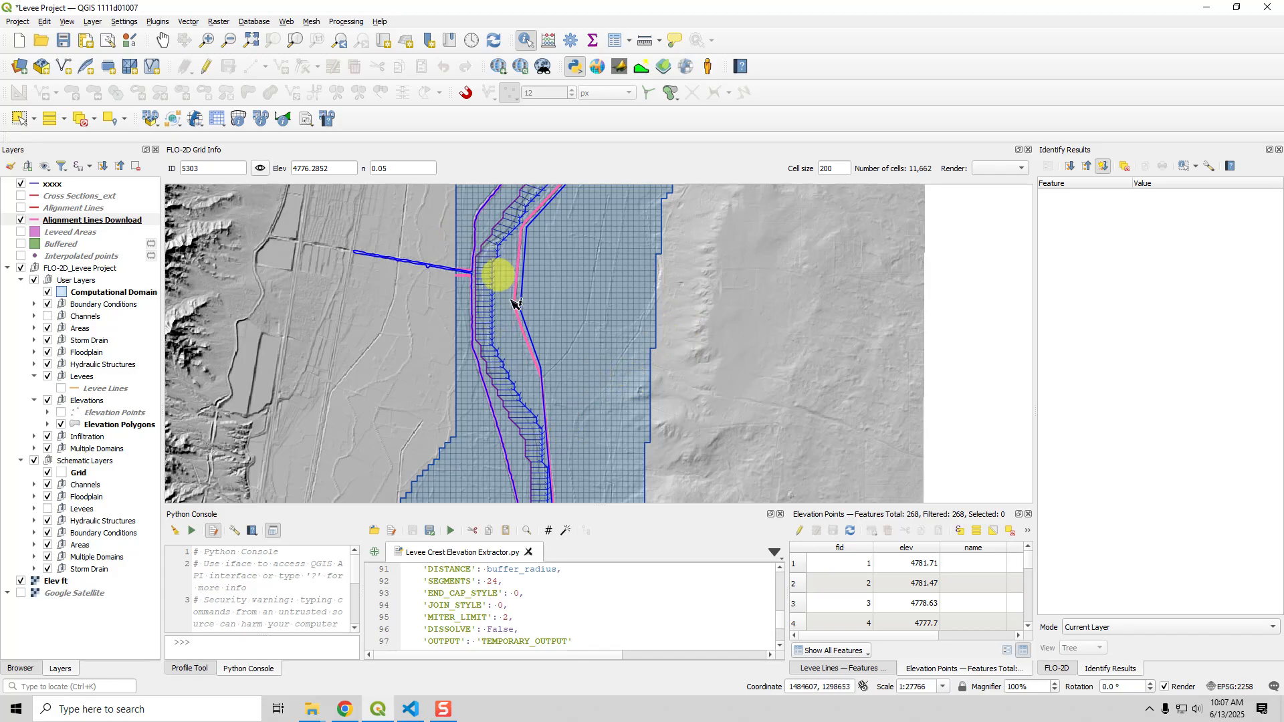
- Examine both alignment layers along the southern reach, including the eastern tributary levees and the levee offset near the river
{"action": "left_click_drag", "start_coordinate": [545, 444], "coordinate": [594, 181]}
{"action": "left_click_drag", "start_coordinate": [488, 453], "coordinate": [551, 324]}
{"action": "scroll", "coordinate": [549, 325], "scroll_direction": "up", "scroll_amount": 2}
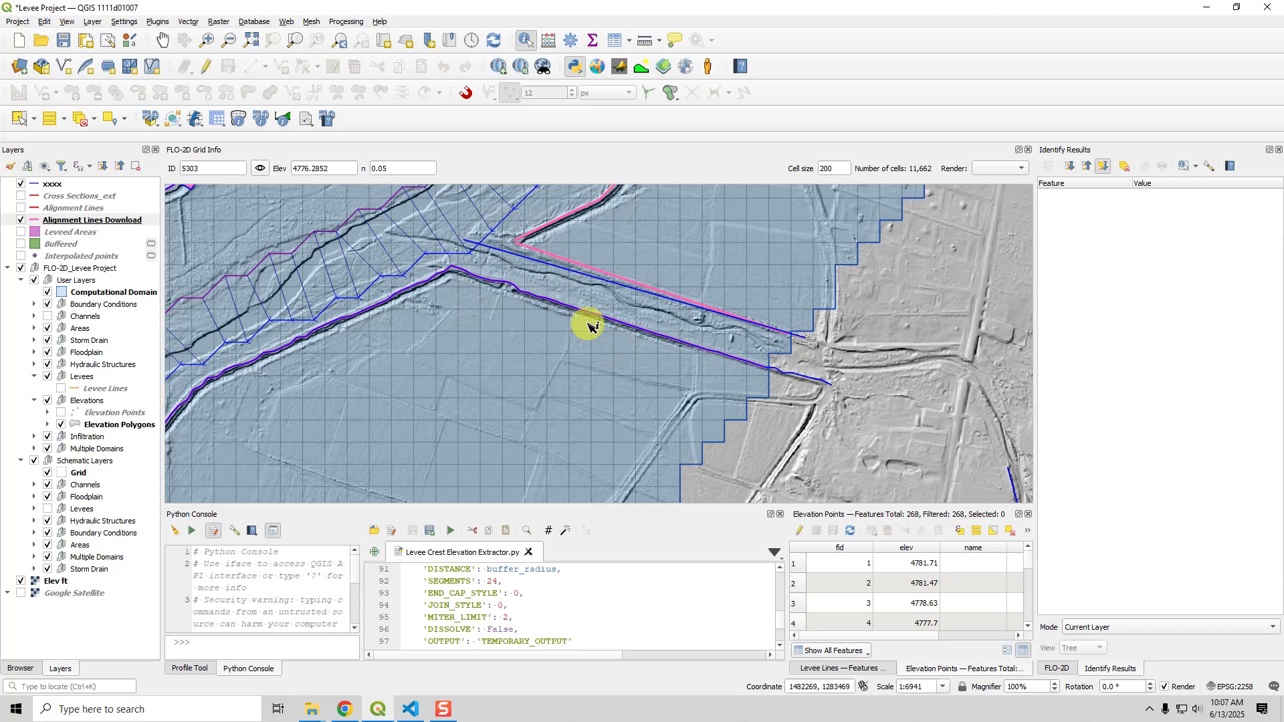
{"action": "scroll", "coordinate": [594, 326], "scroll_direction": "down", "scroll_amount": 2}
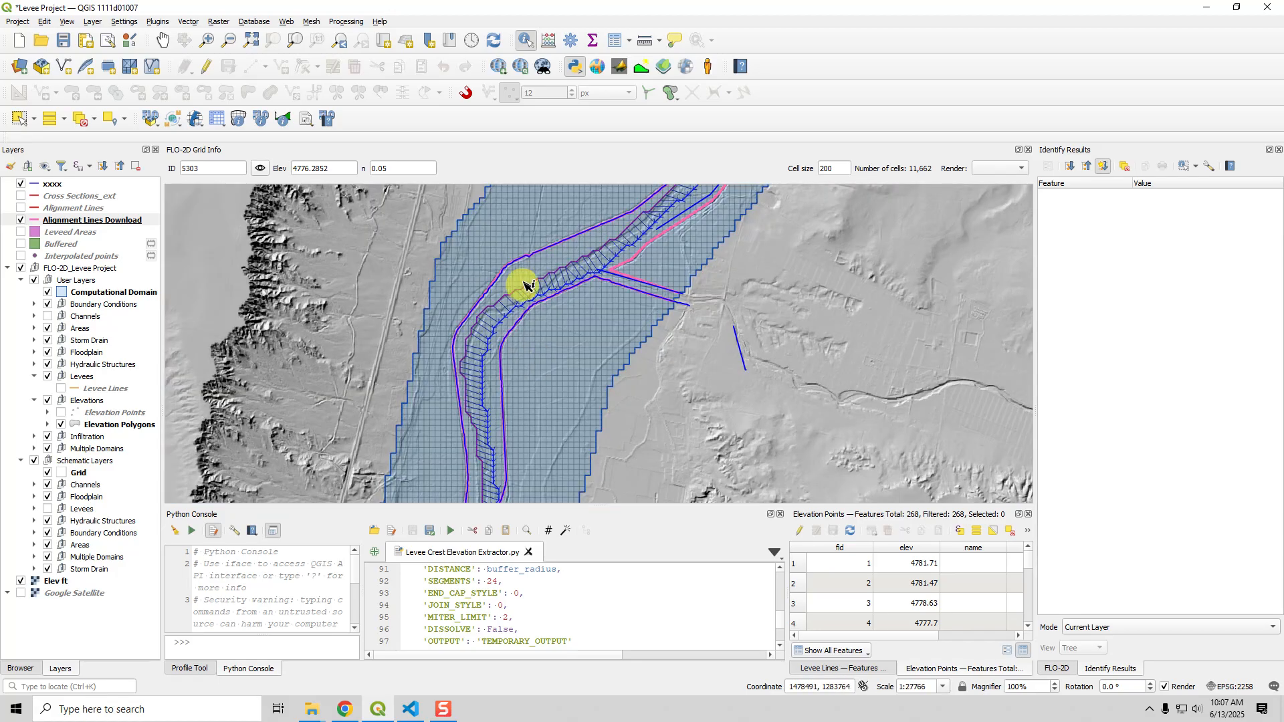
{"action": "left_click_drag", "start_coordinate": [533, 420], "coordinate": [552, 226]}
{"action": "left_click_drag", "start_coordinate": [523, 421], "coordinate": [505, 444]}
{"action": "scroll", "coordinate": [481, 335], "scroll_direction": "up", "scroll_amount": 2}
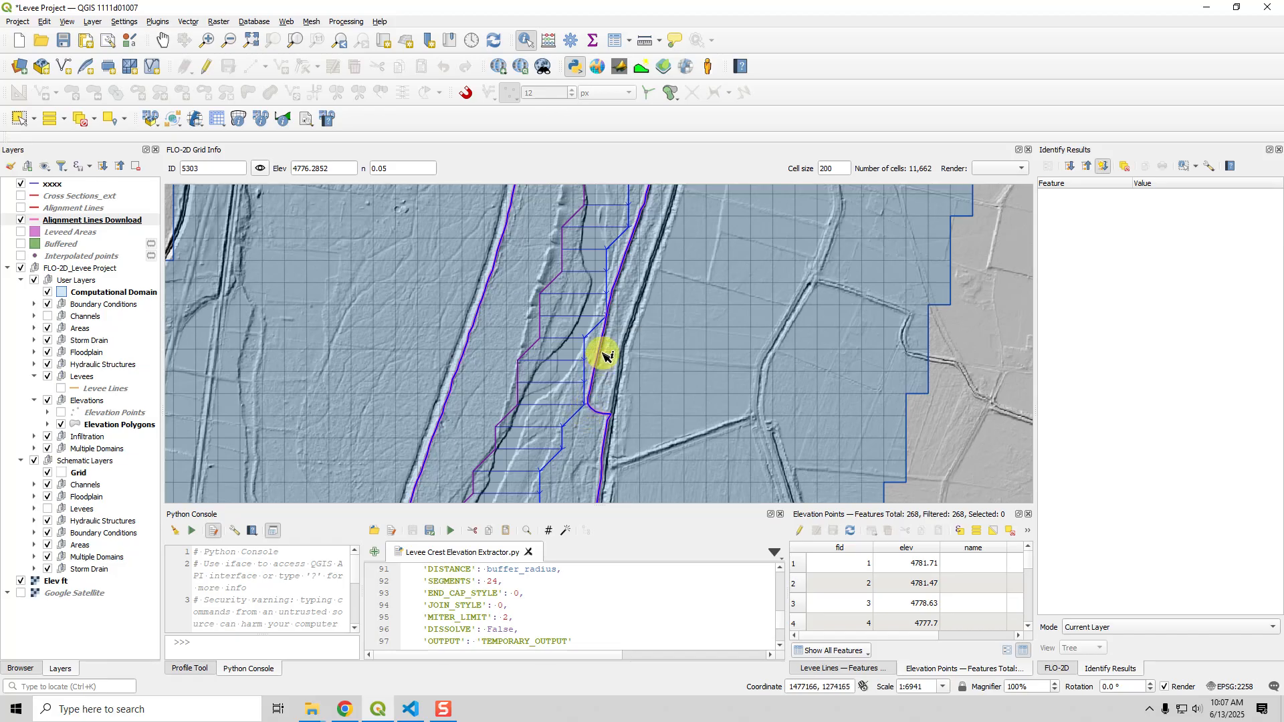
{"action": "left_click_drag", "start_coordinate": [506, 302], "coordinate": [511, 187]}
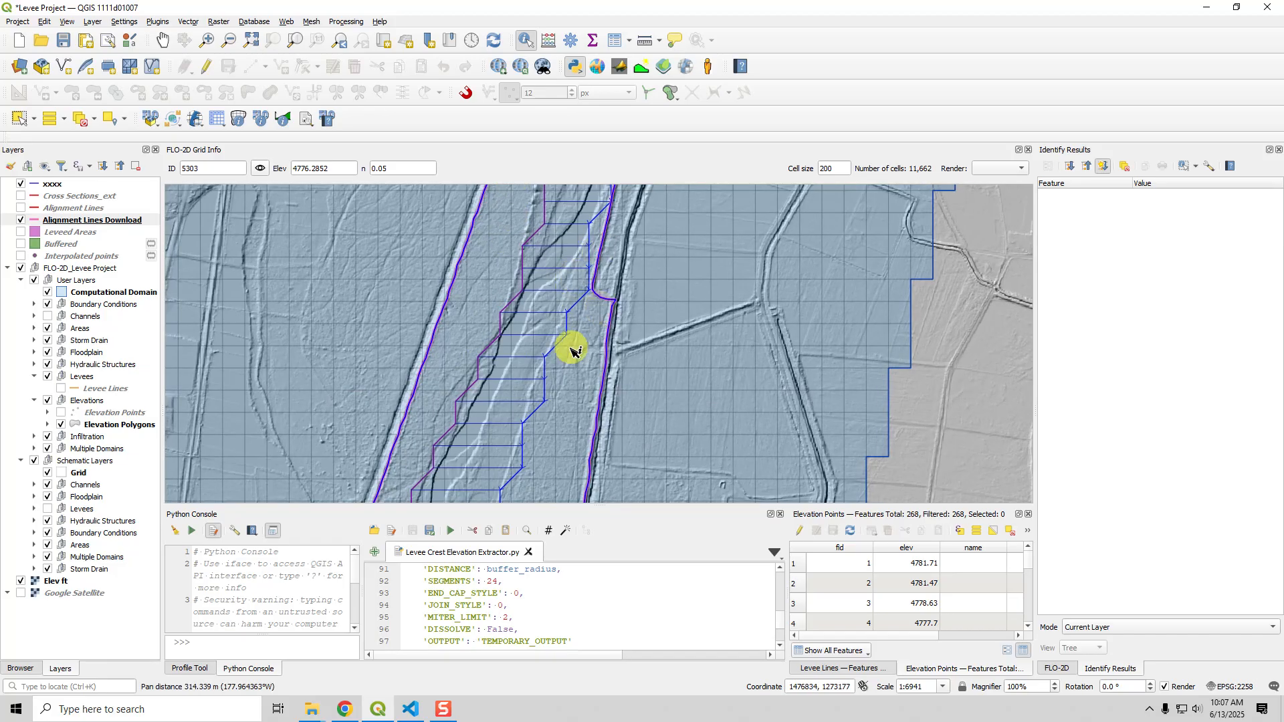
- Examine both alignment layers against the terrain around the short branch levees on the west side of the southern reach
{"action": "scroll", "coordinate": [580, 342], "scroll_direction": "down", "scroll_amount": 2}
{"action": "left_click_drag", "start_coordinate": [516, 444], "coordinate": [508, 304]}
{"action": "scroll", "coordinate": [510, 261], "scroll_direction": "up", "scroll_amount": 3}
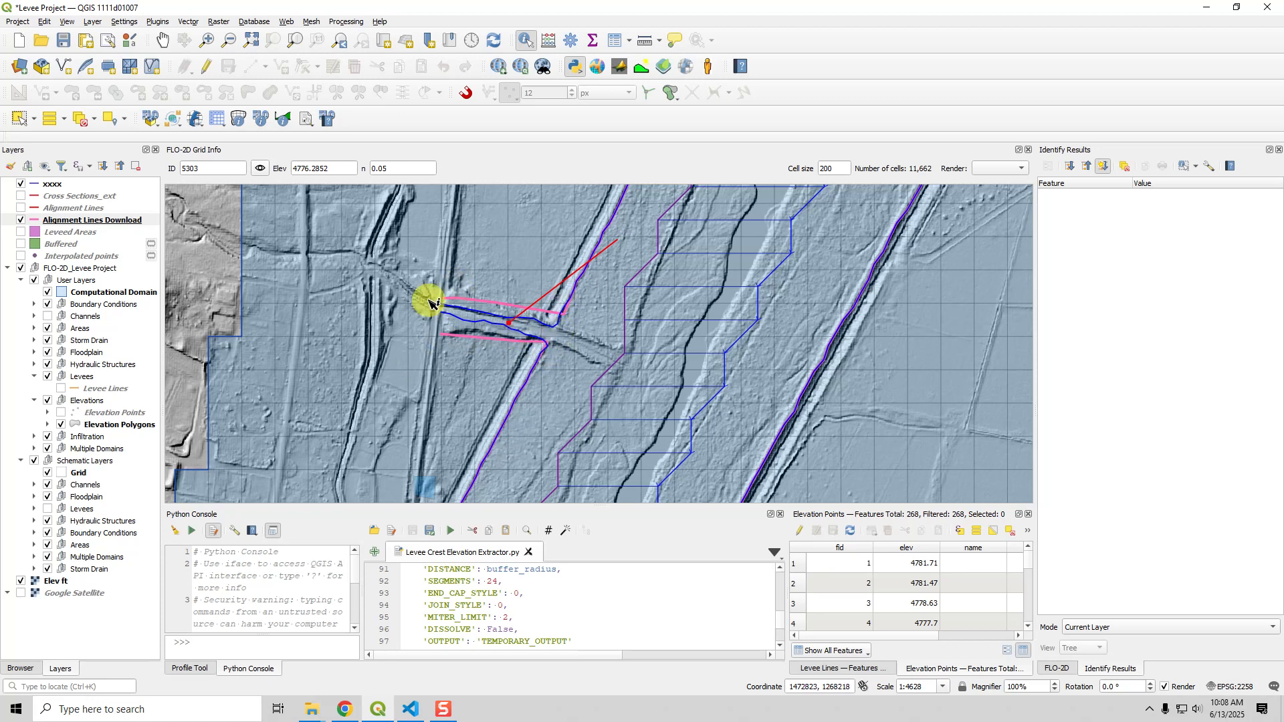
{"action": "scroll", "coordinate": [514, 382], "scroll_direction": "down", "scroll_amount": 1}
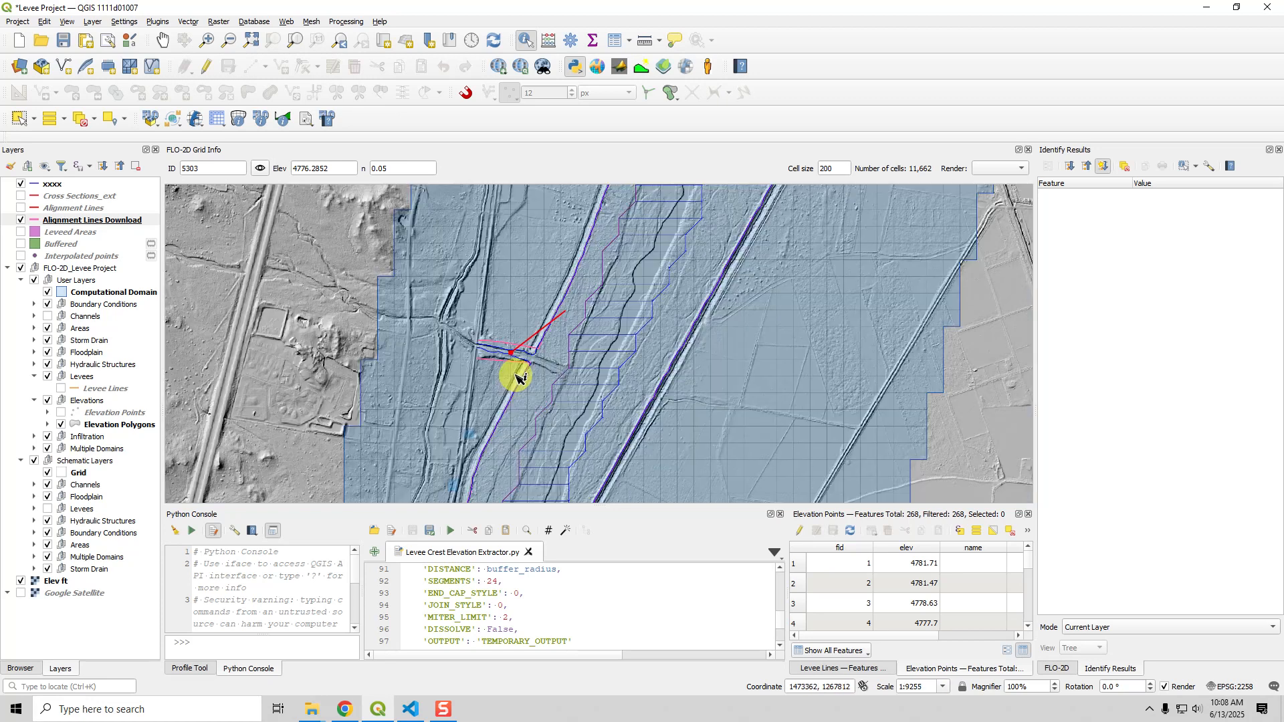
{"action": "scroll", "coordinate": [476, 470], "scroll_direction": "down", "scroll_amount": 1}
{"action": "left_click_drag", "start_coordinate": [516, 435], "coordinate": [561, 326]}
{"action": "scroll", "coordinate": [560, 326], "scroll_direction": "down", "scroll_amount": 1}
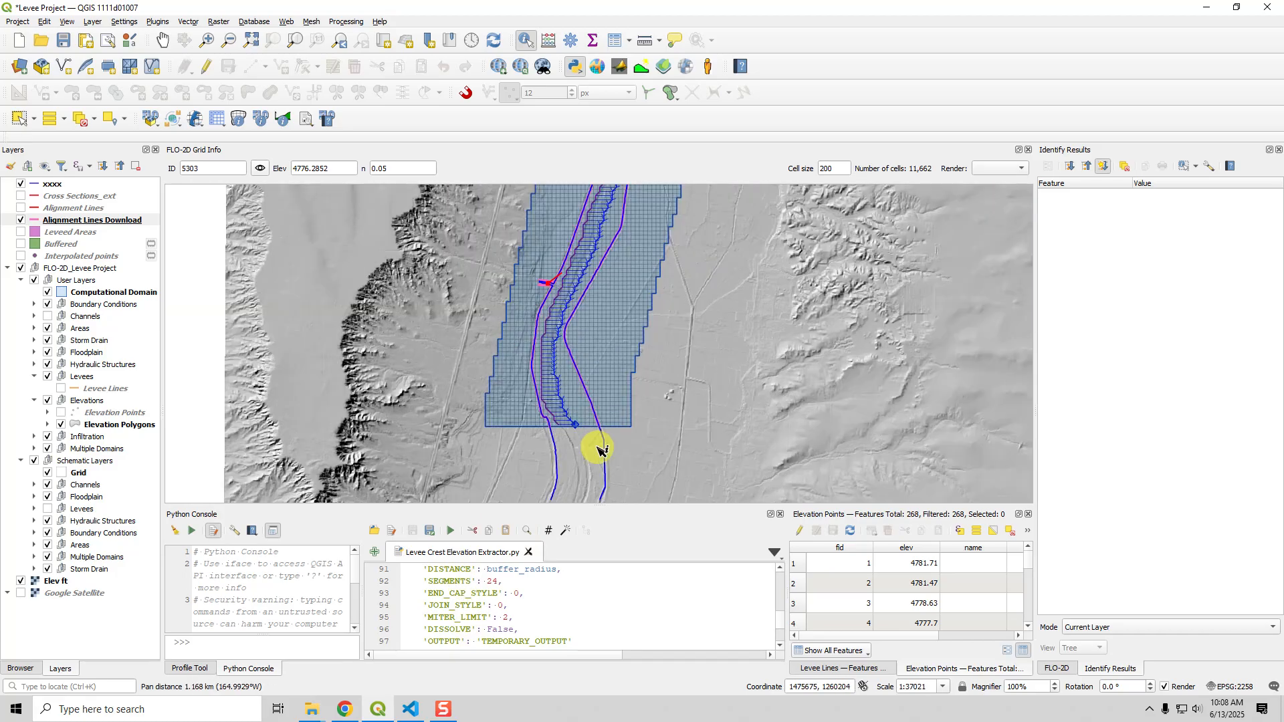
- Check both alignment layers at the southern domain boundary and review their overall extent along the full computational domain
{"action": "scroll", "coordinate": [585, 458], "scroll_direction": "up", "scroll_amount": 1}
{"action": "scroll", "coordinate": [581, 422], "scroll_direction": "up", "scroll_amount": 1}
{"action": "scroll", "coordinate": [642, 394], "scroll_direction": "up", "scroll_amount": 2}
{"action": "left_click_drag", "start_coordinate": [629, 418], "coordinate": [591, 386]}
{"action": "scroll", "coordinate": [388, 381], "scroll_direction": "down", "scroll_amount": 1}
{"action": "scroll", "coordinate": [422, 399], "scroll_direction": "down", "scroll_amount": 1}
{"action": "scroll", "coordinate": [429, 381], "scroll_direction": "down", "scroll_amount": 1}
{"action": "scroll", "coordinate": [591, 387], "scroll_direction": "down", "scroll_amount": 1}
{"action": "left_click_drag", "start_coordinate": [615, 301], "coordinate": [593, 358]}
{"action": "scroll", "coordinate": [593, 358], "scroll_direction": "down", "scroll_amount": 1}
{"action": "scroll", "coordinate": [598, 345], "scroll_direction": "down", "scroll_amount": 1}
{"action": "mouse_move", "coordinate": [568, 371]}
{"action": "left_mouse_down"}
{"action": "mouse_move", "coordinate": [541, 381]}
{"action": "mouse_move", "coordinate": [564, 375]}
{"action": "left_mouse_up"}
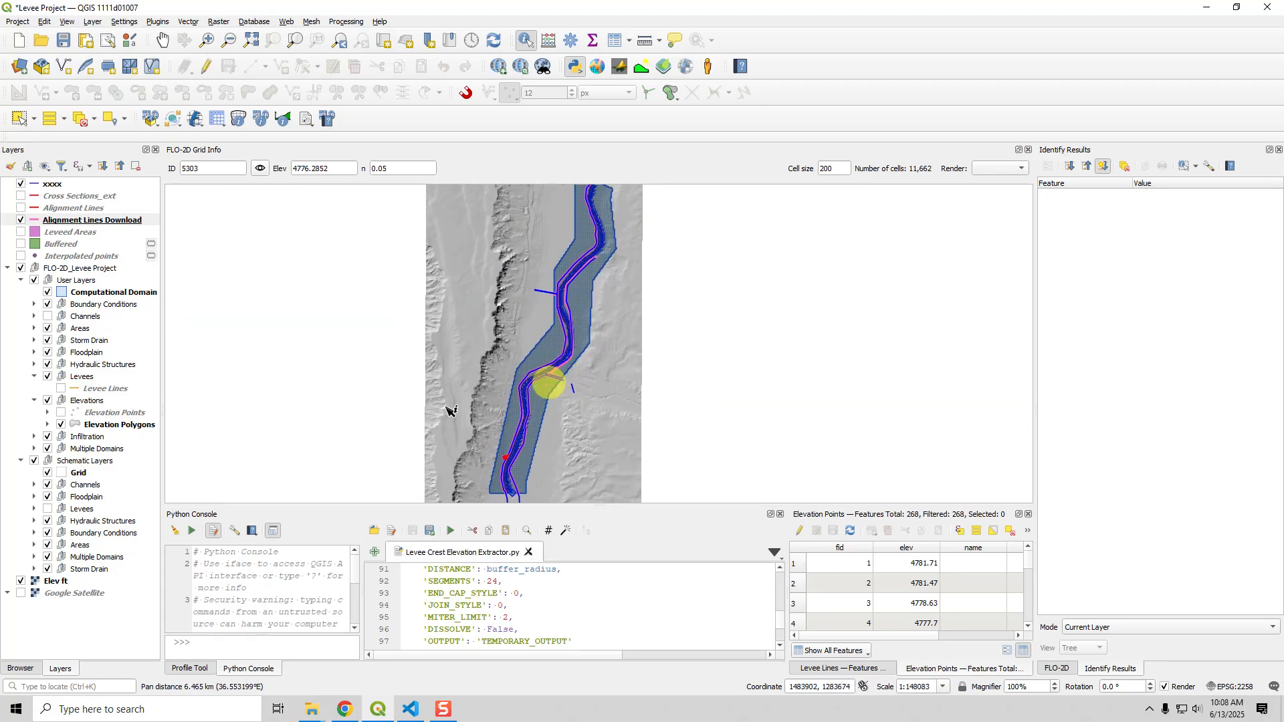
- Fit the map to the Computational Domain layer and remove the xxxx layer from the project
{"action": "left_click", "coordinate": [90, 293]}
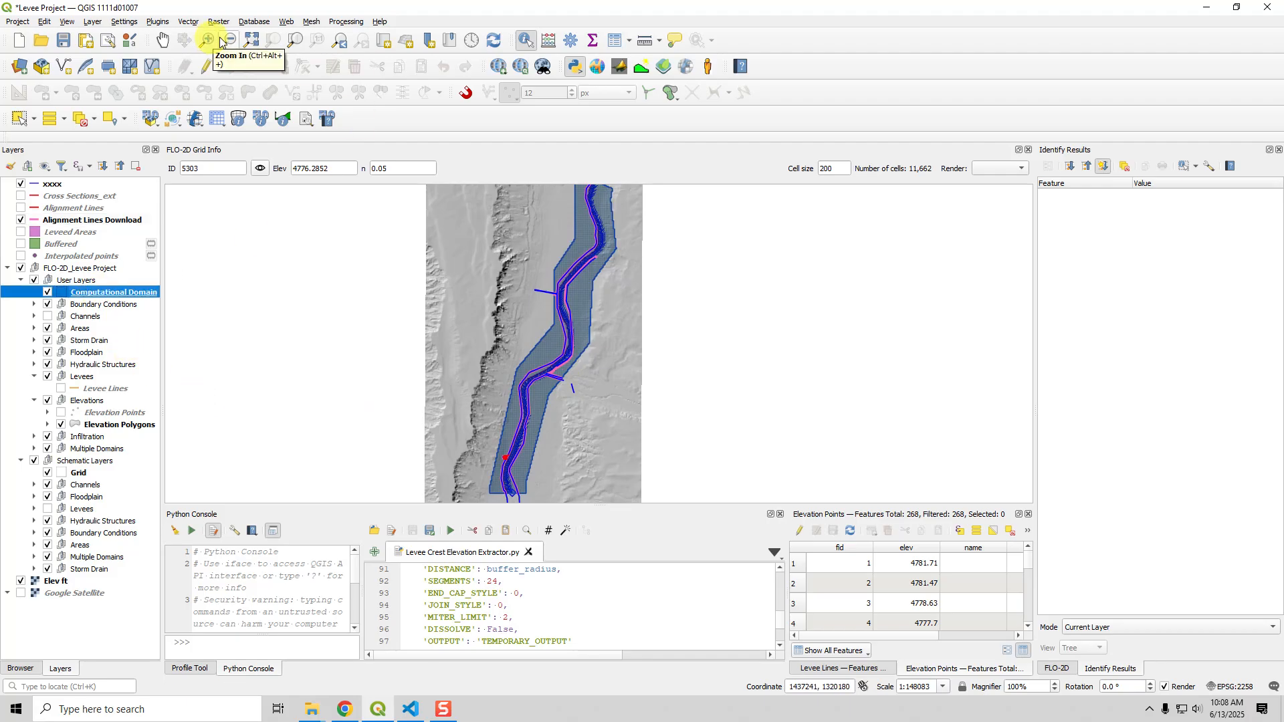
{"action": "left_click", "coordinate": [295, 41]}
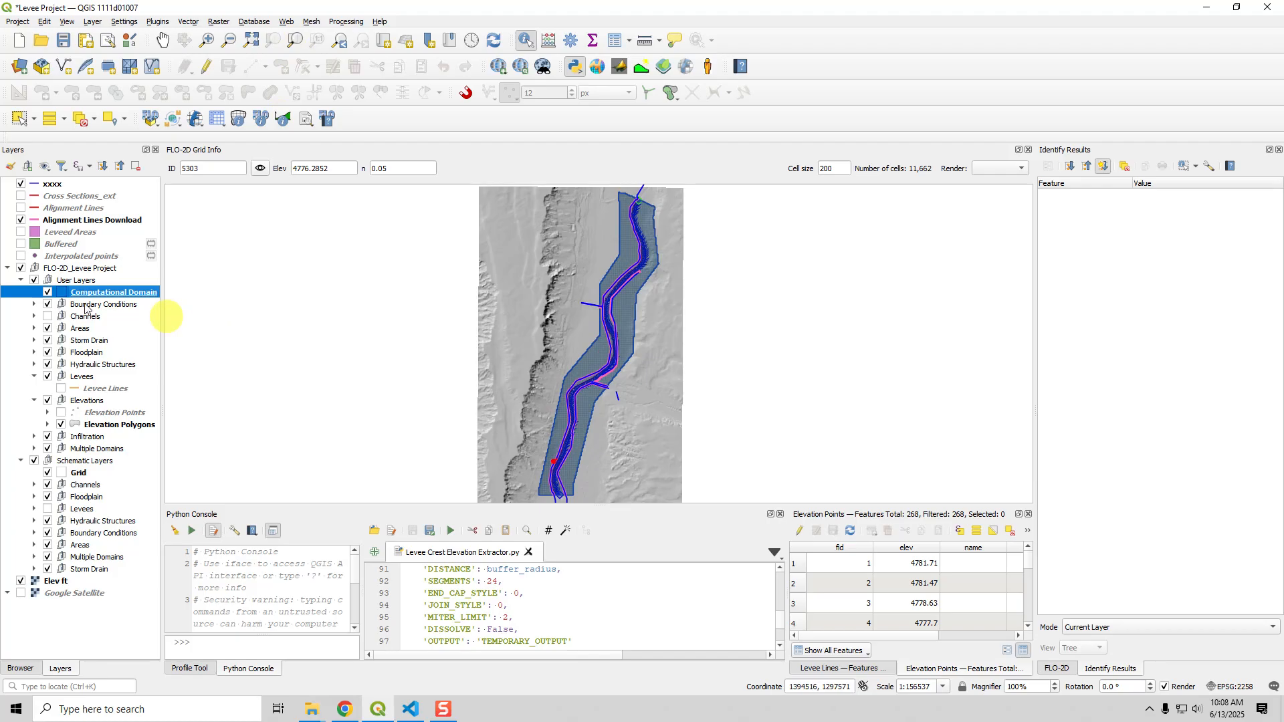
{"action": "left_click", "coordinate": [22, 185]}
{"action": "right_click", "coordinate": [41, 185]}
{"action": "left_click", "coordinate": [99, 292]}
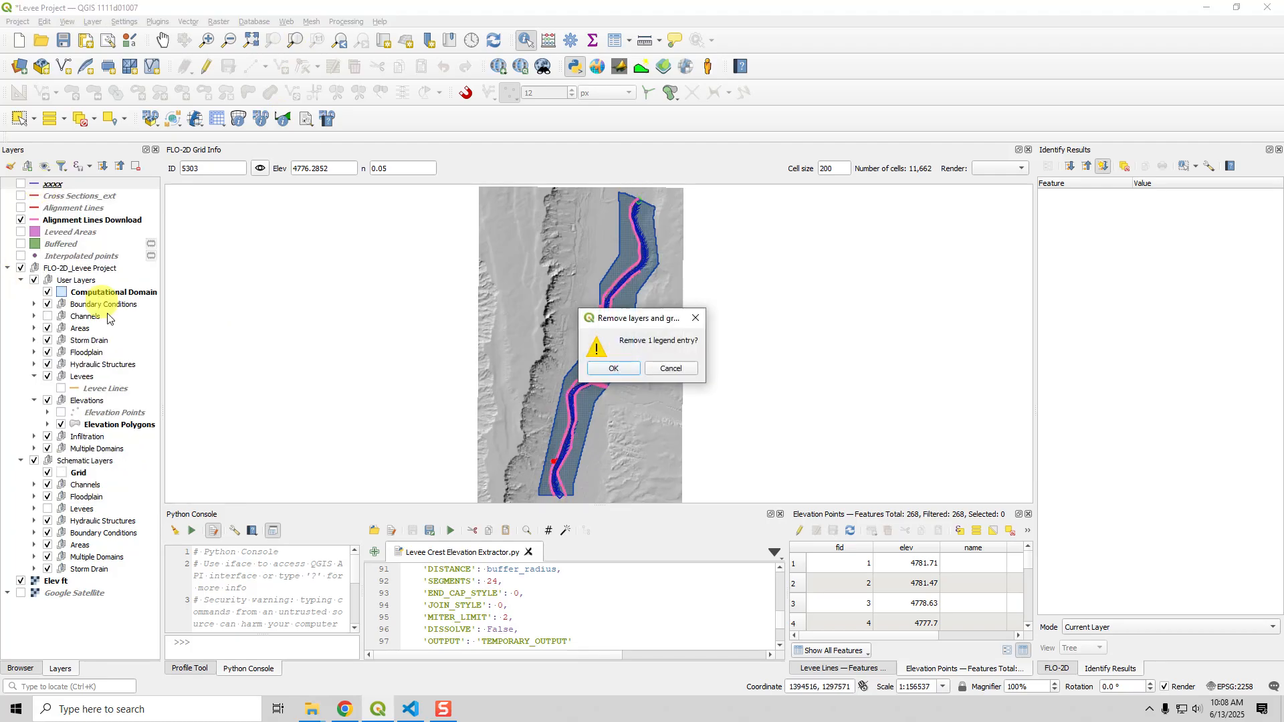
{"action": "left_click", "coordinate": [613, 368]}
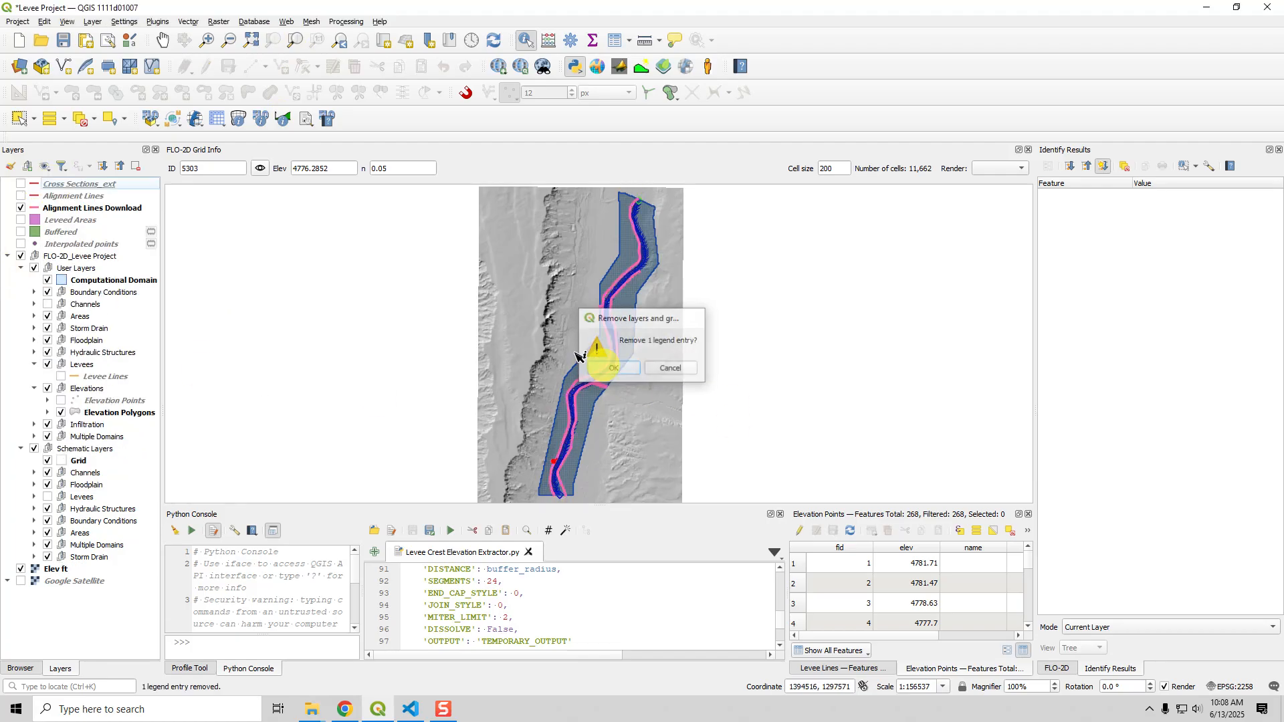
- Show the Levee Lines attribute table in a wider and taller panel so all its rows can be read
{"action": "left_click", "coordinate": [70, 212]}
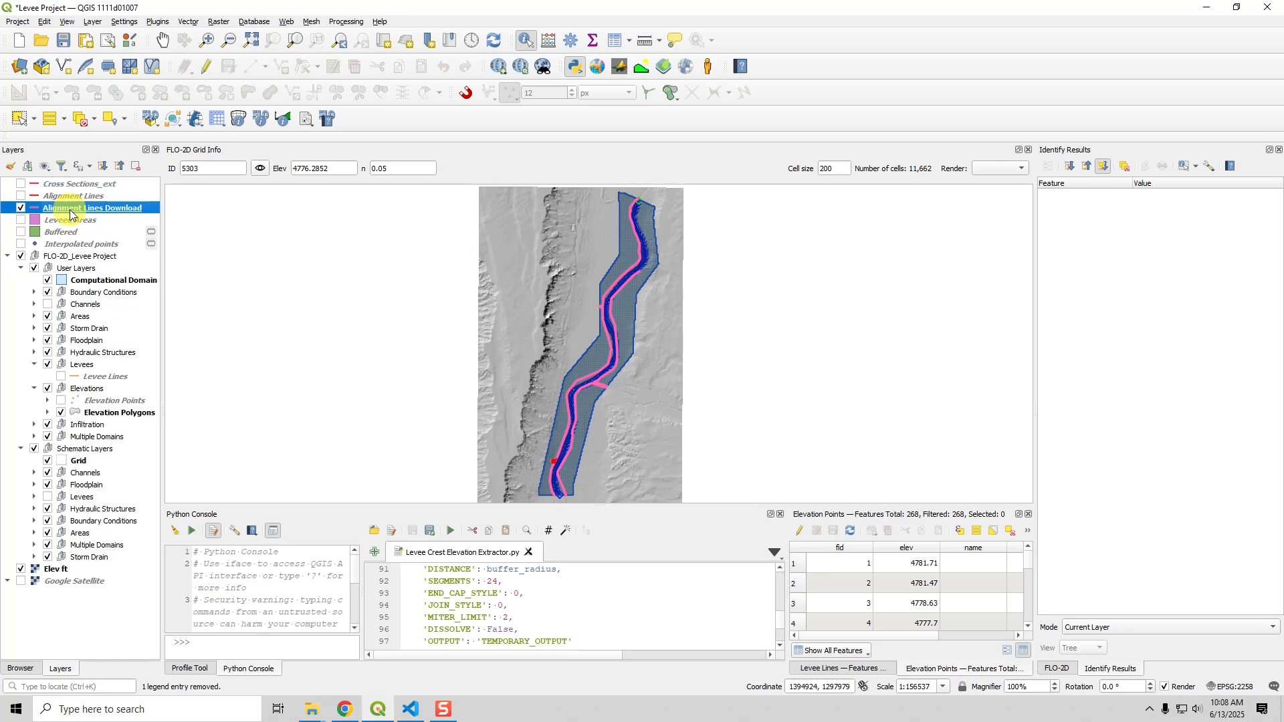
{"action": "left_click", "coordinate": [108, 367]}
{"action": "left_click", "coordinate": [110, 380]}
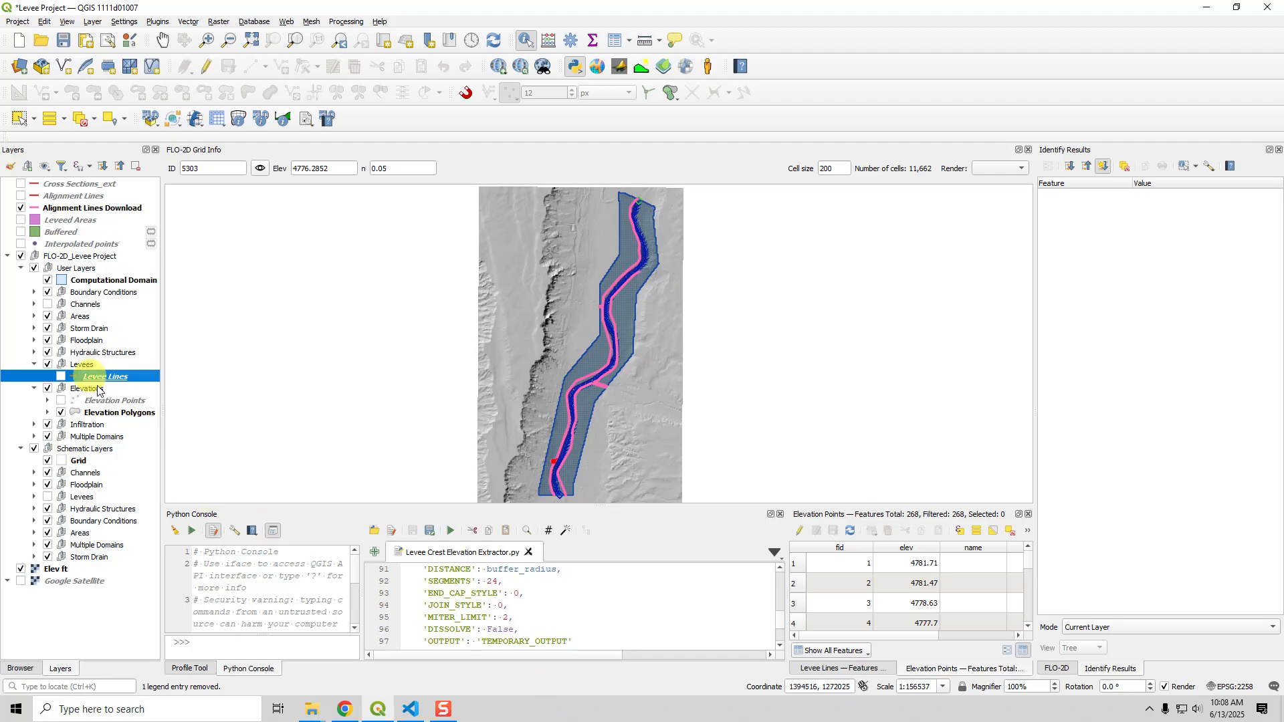
{"action": "left_click_drag", "start_coordinate": [787, 588], "coordinate": [702, 582]}
{"action": "left_click", "coordinate": [776, 674]}
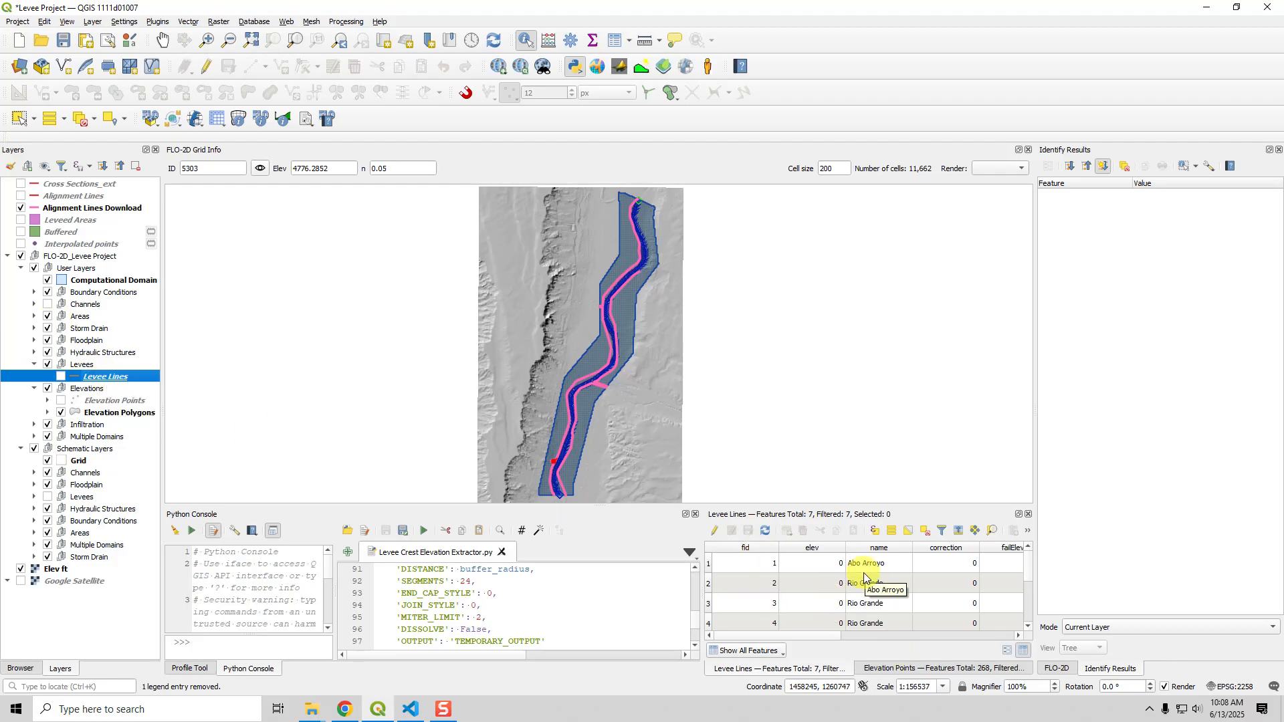
{"action": "mouse_move", "coordinate": [826, 638]}
{"action": "left_mouse_down"}
{"action": "mouse_move", "coordinate": [1020, 639]}
{"action": "mouse_move", "coordinate": [825, 637]}
{"action": "left_mouse_up"}
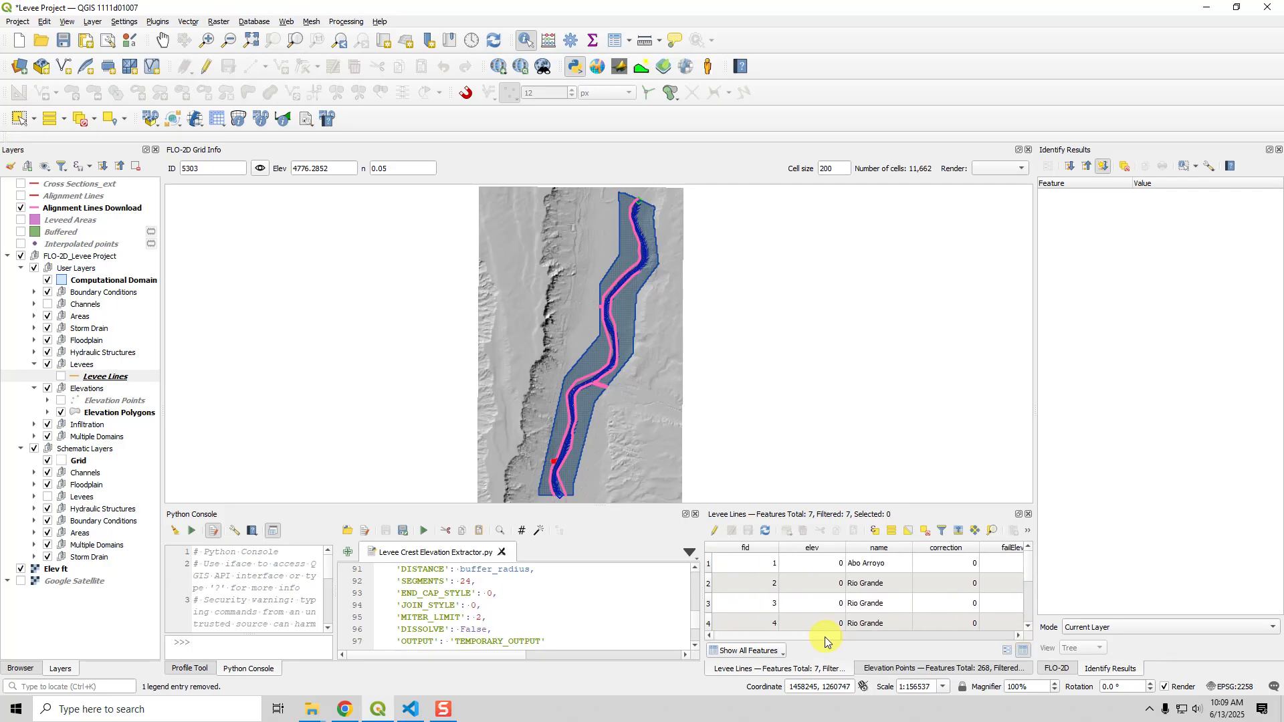
{"action": "left_click_drag", "start_coordinate": [833, 509], "coordinate": [829, 431]}
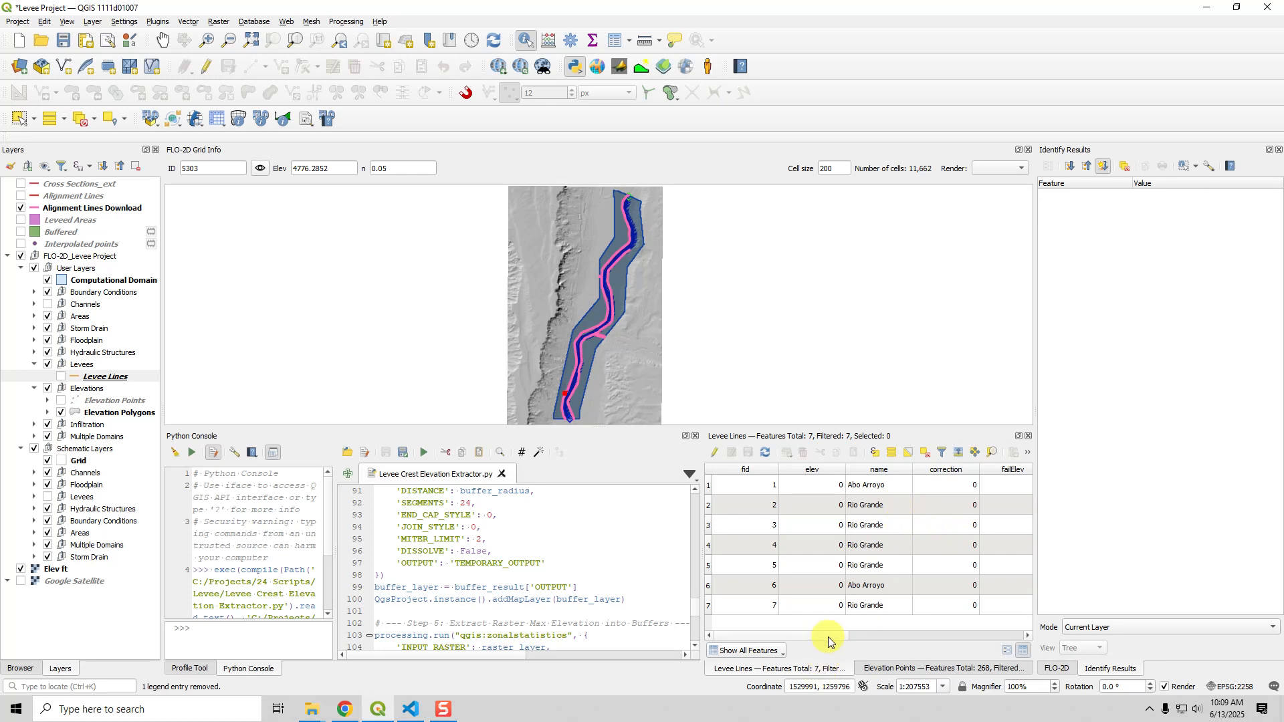
- Open the attribute table of Alignment Lines Download and dock it in the same panel as the Levee Lines table
{"action": "left_click", "coordinate": [70, 208]}
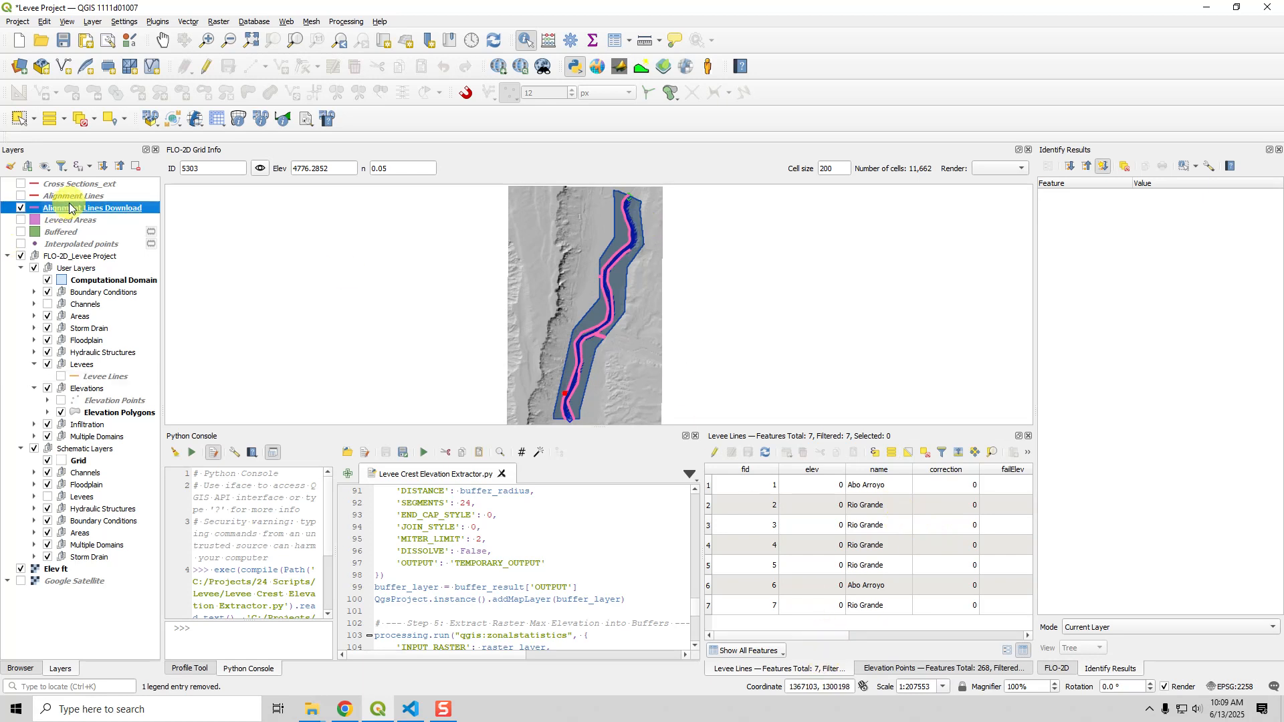
{"action": "left_click", "coordinate": [93, 377]}
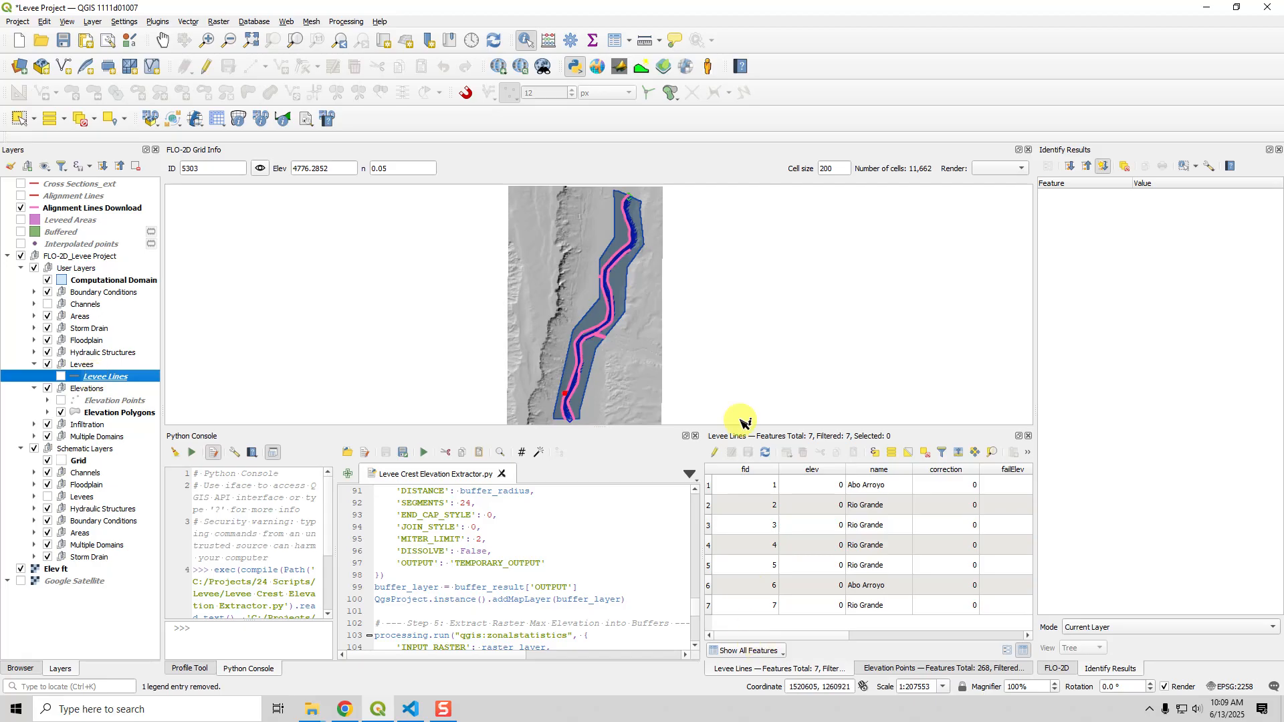
{"action": "left_click", "coordinate": [84, 210]}
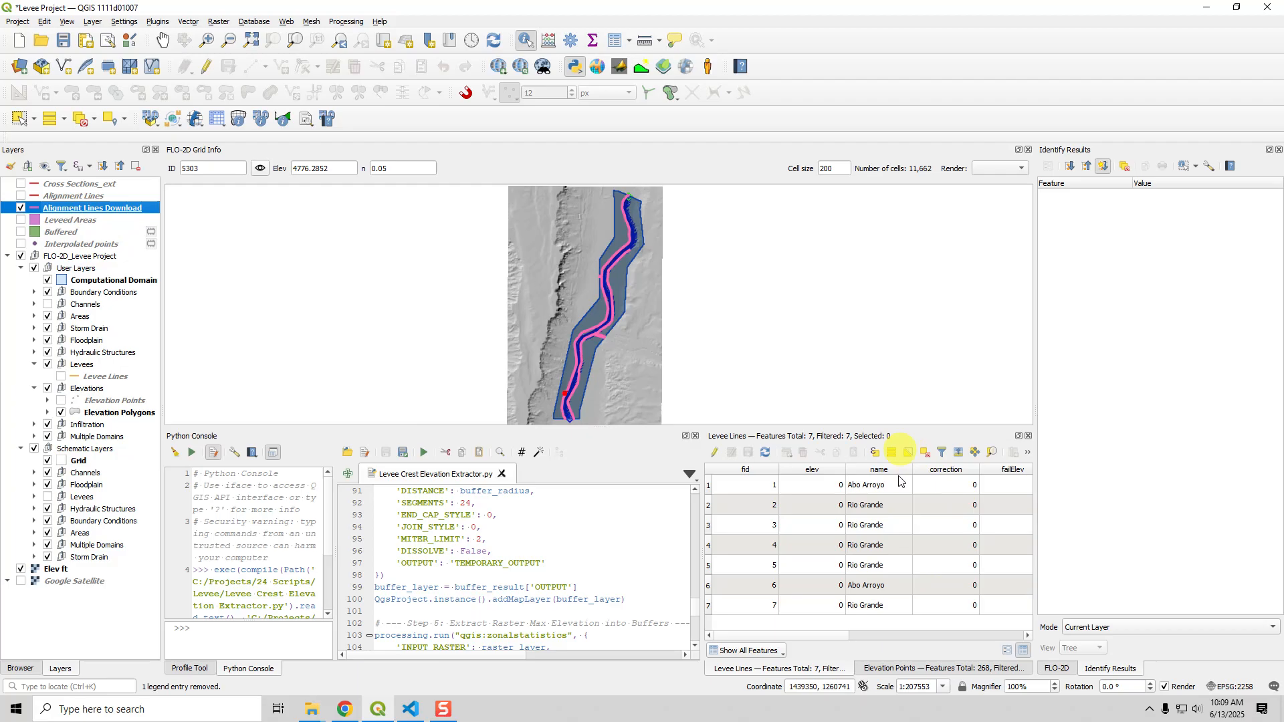
{"action": "right_click", "coordinate": [111, 208]}
{"action": "left_click", "coordinate": [141, 388]}
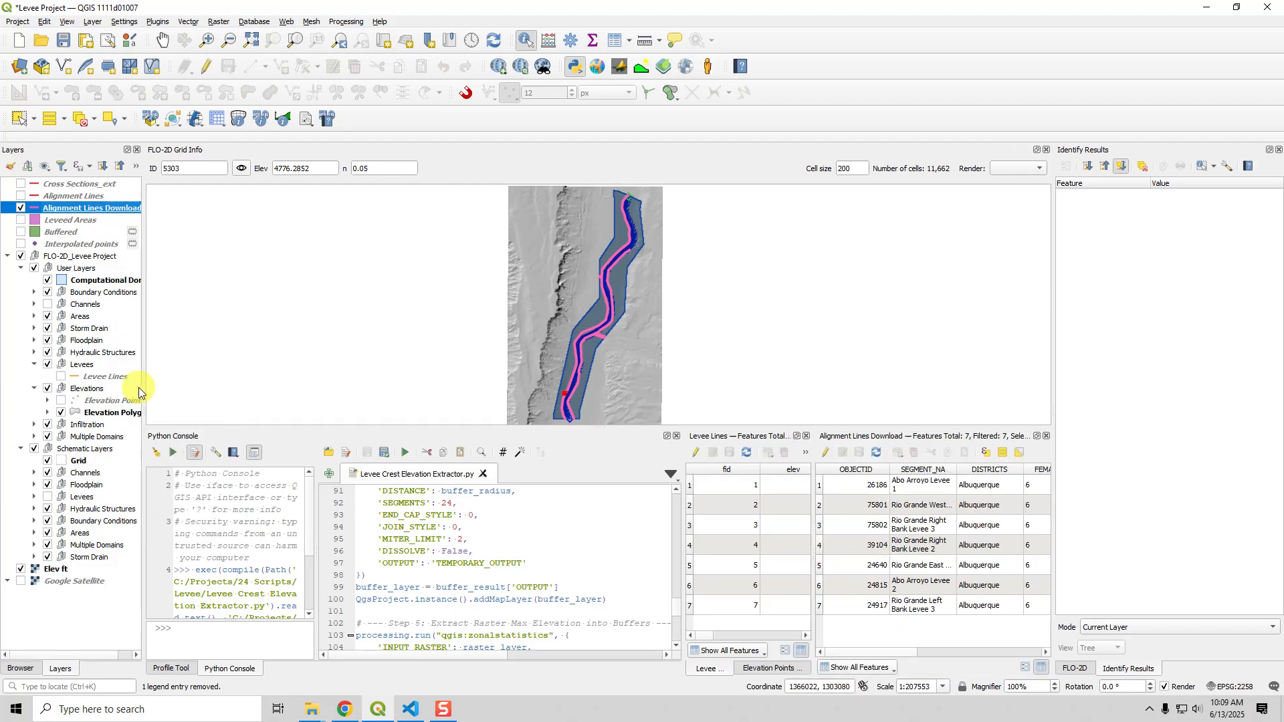
{"action": "left_click_drag", "start_coordinate": [916, 438], "coordinate": [679, 513]}
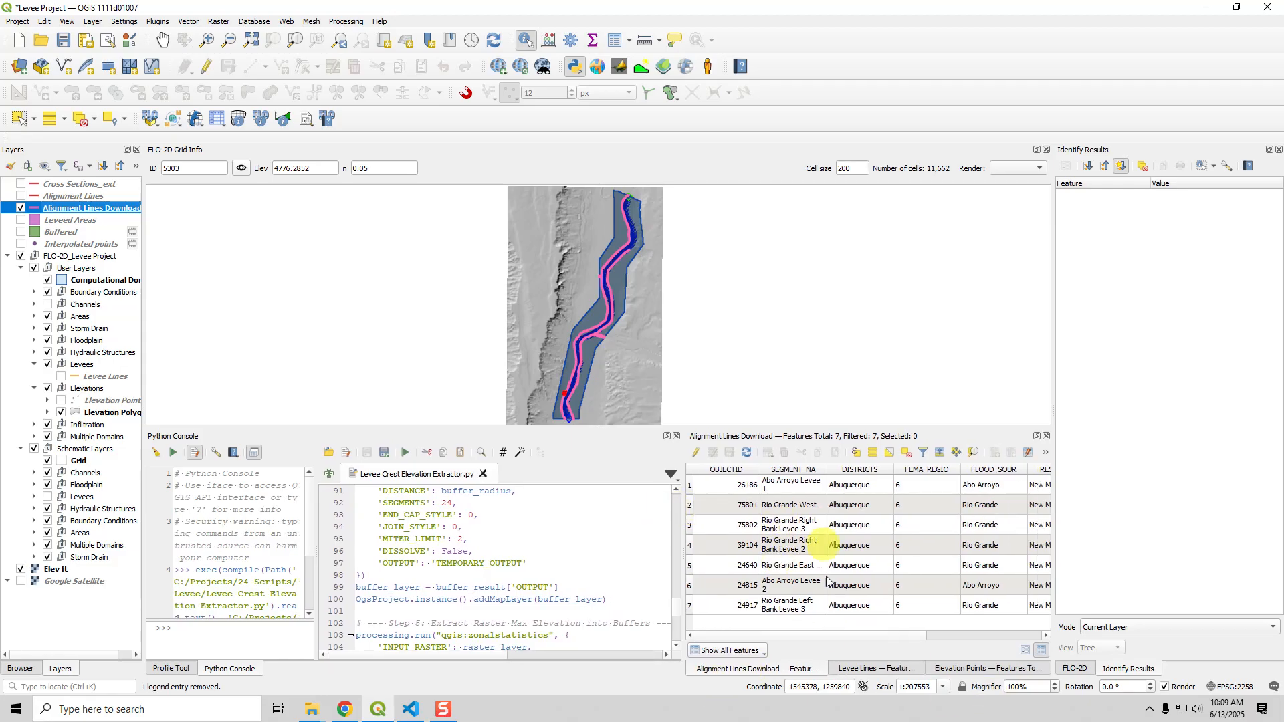
- Compare the name and elev fields of Alignment Lines Download with the Levee Lines fields and review the SEGMENT_NA values
{"action": "left_click_drag", "start_coordinate": [839, 636], "coordinate": [923, 624]}
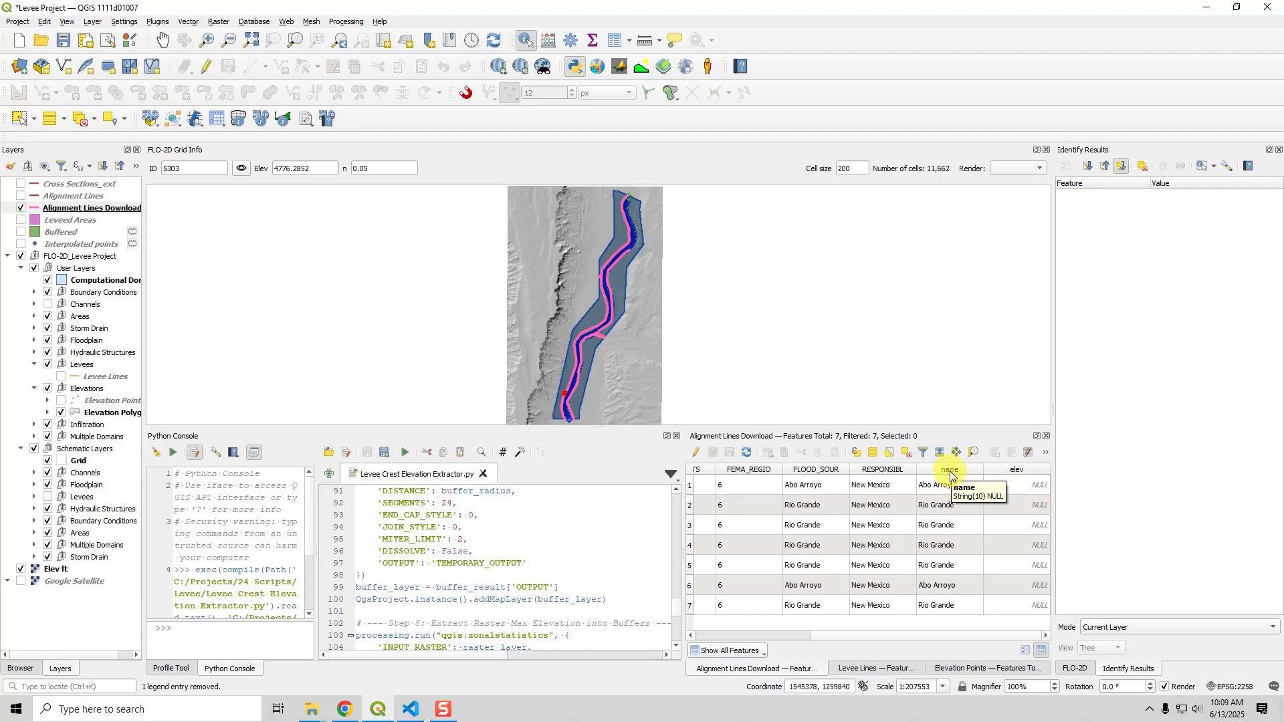
{"action": "left_click", "coordinate": [875, 670]}
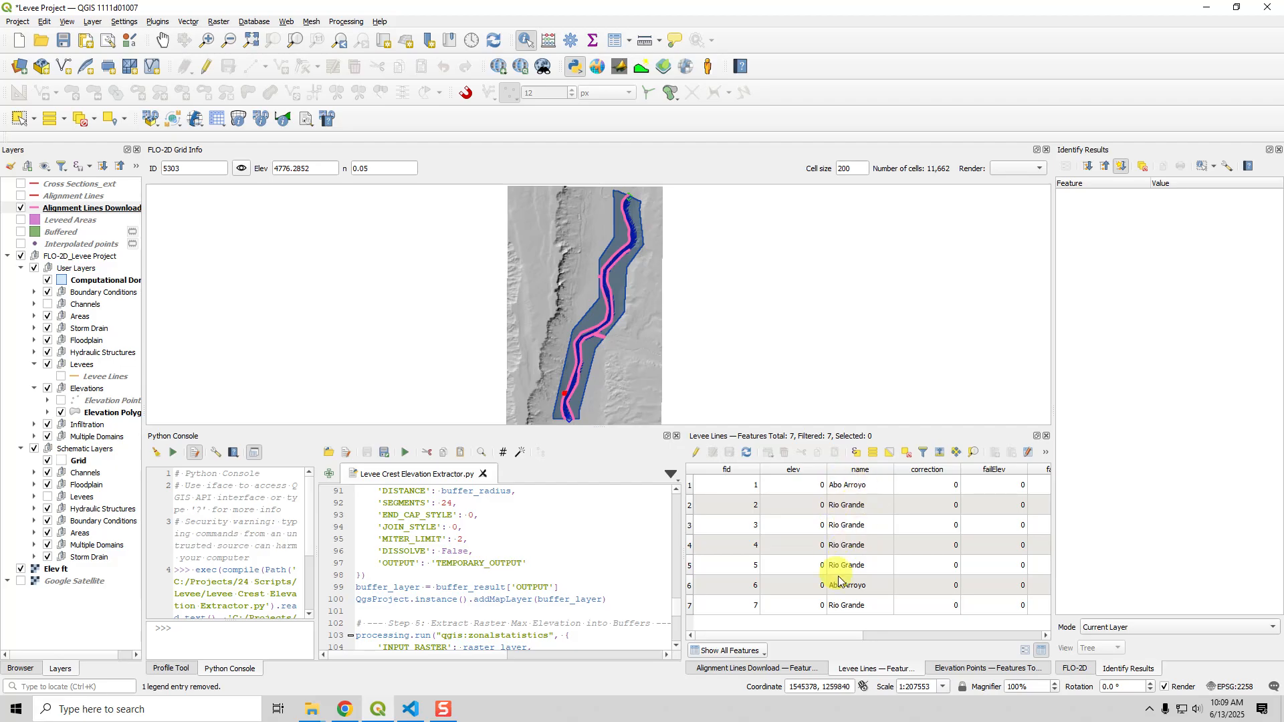
{"action": "left_click", "coordinate": [769, 667]}
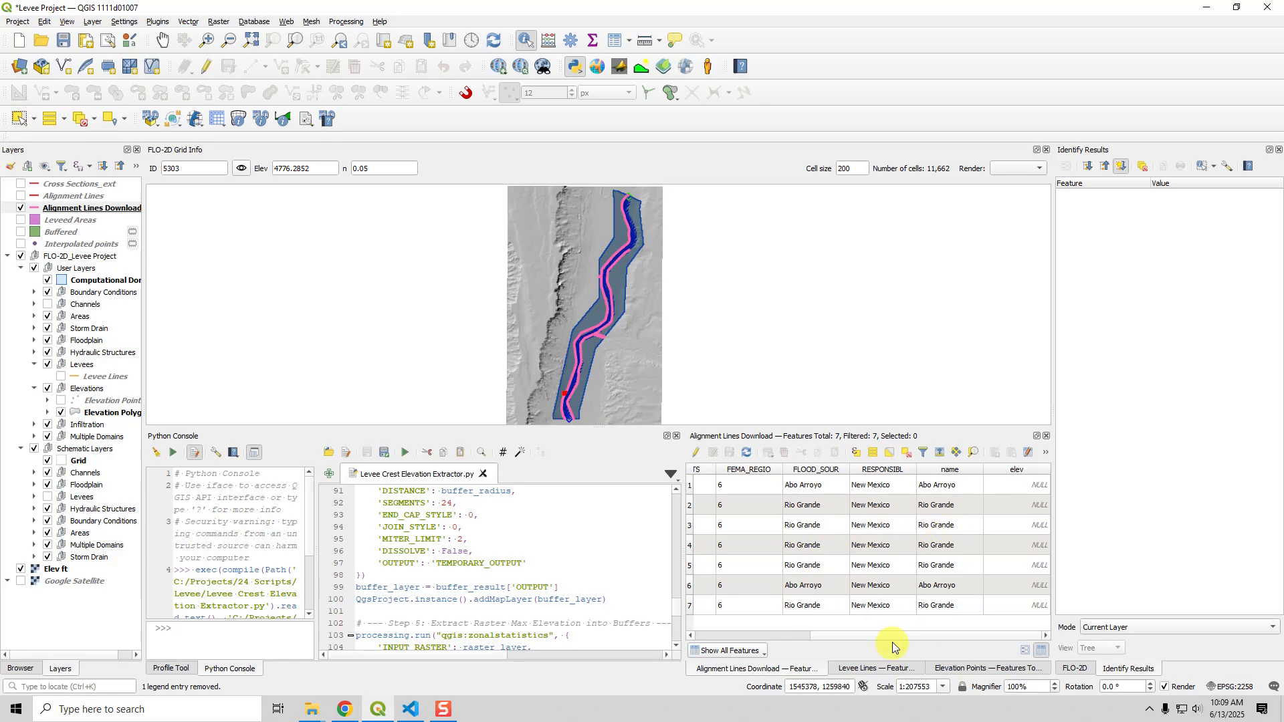
{"action": "left_click_drag", "start_coordinate": [893, 636], "coordinate": [752, 636]}
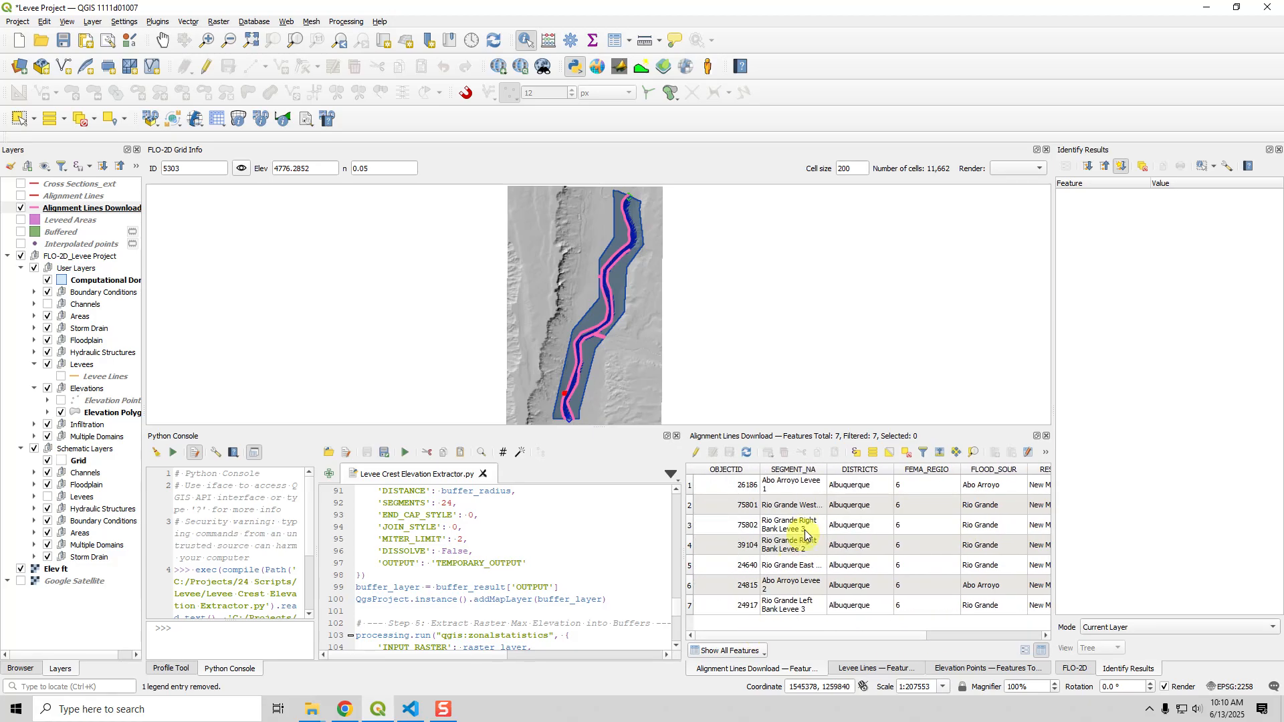
{"action": "left_click_drag", "start_coordinate": [824, 636], "coordinate": [949, 636]}
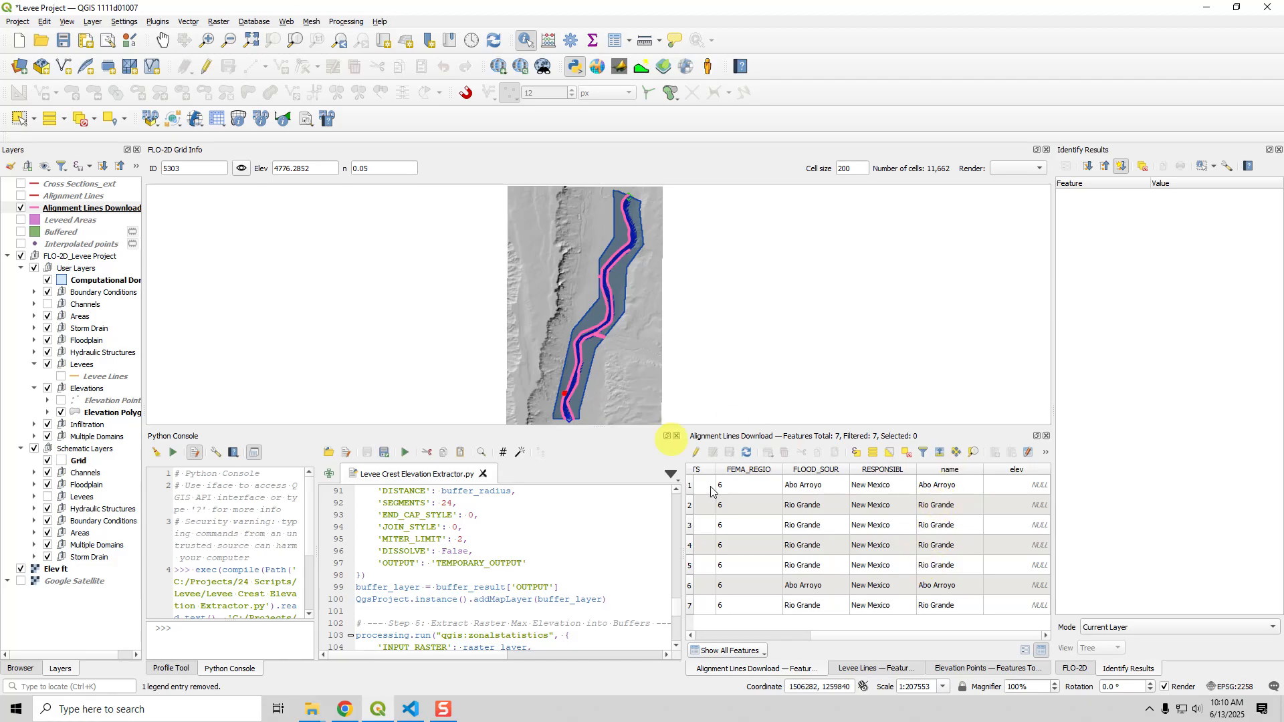
- Enable editing on Alignment Lines Download and try to fill the name field of all features from SEGMENT_NA
{"action": "left_click", "coordinate": [695, 459]}
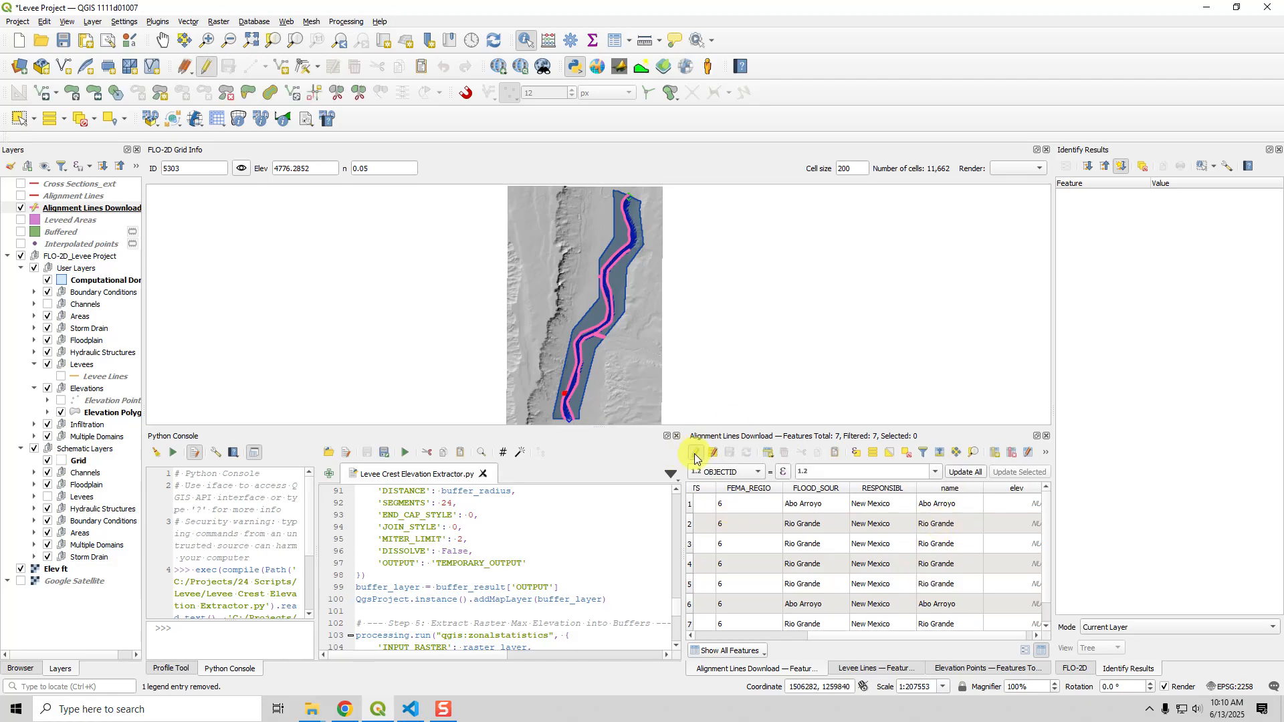
{"action": "left_click", "coordinate": [756, 474]}
{"action": "left_click", "coordinate": [741, 555]}
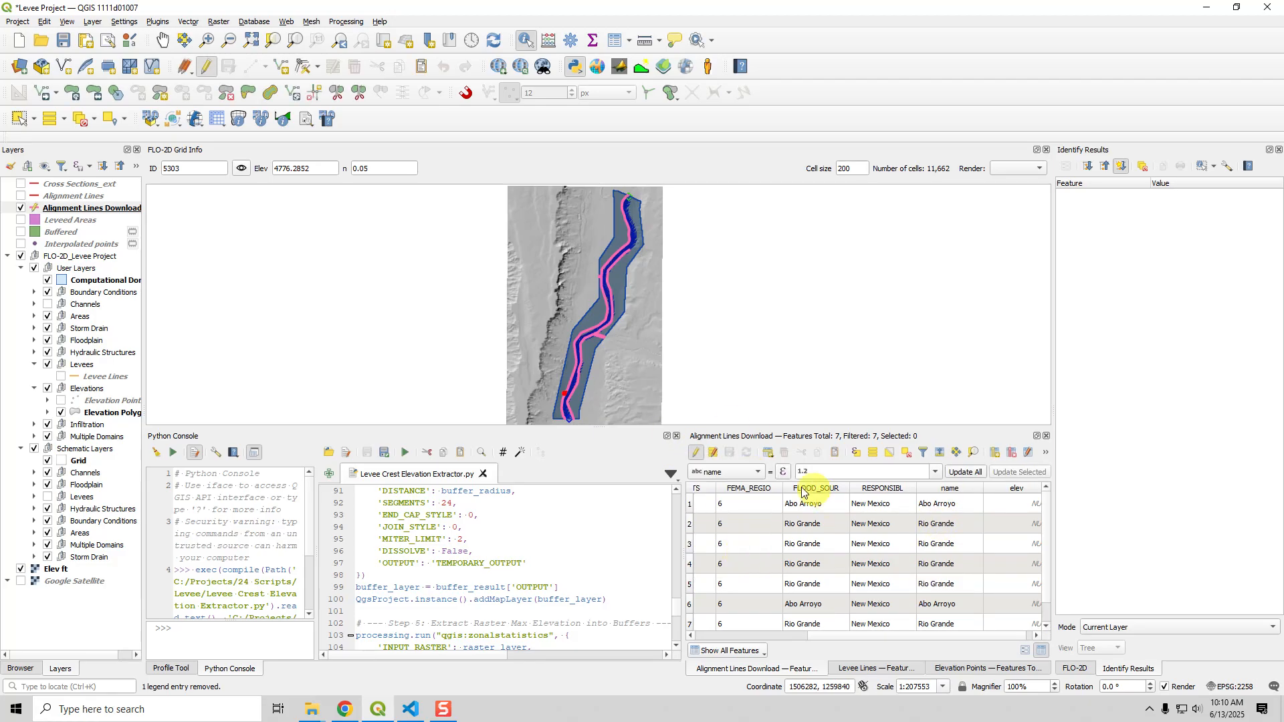
{"action": "left_click", "coordinate": [936, 472]}
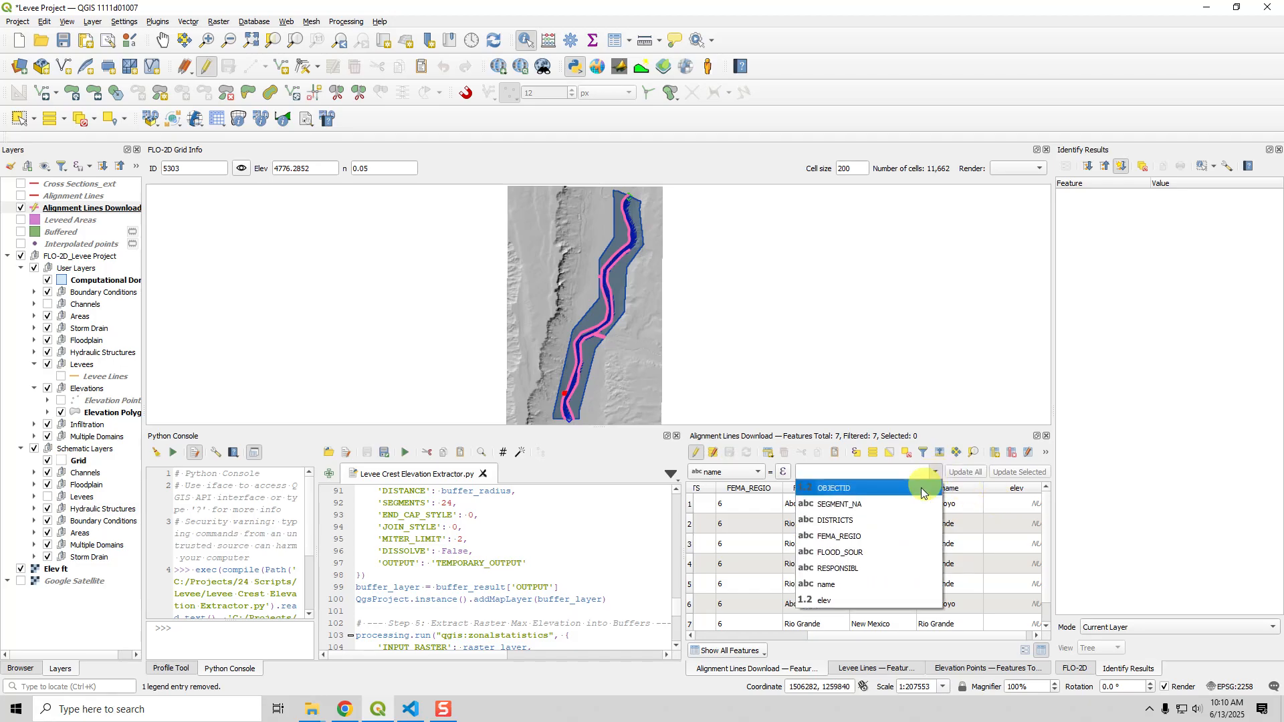
{"action": "left_click", "coordinate": [840, 505]}
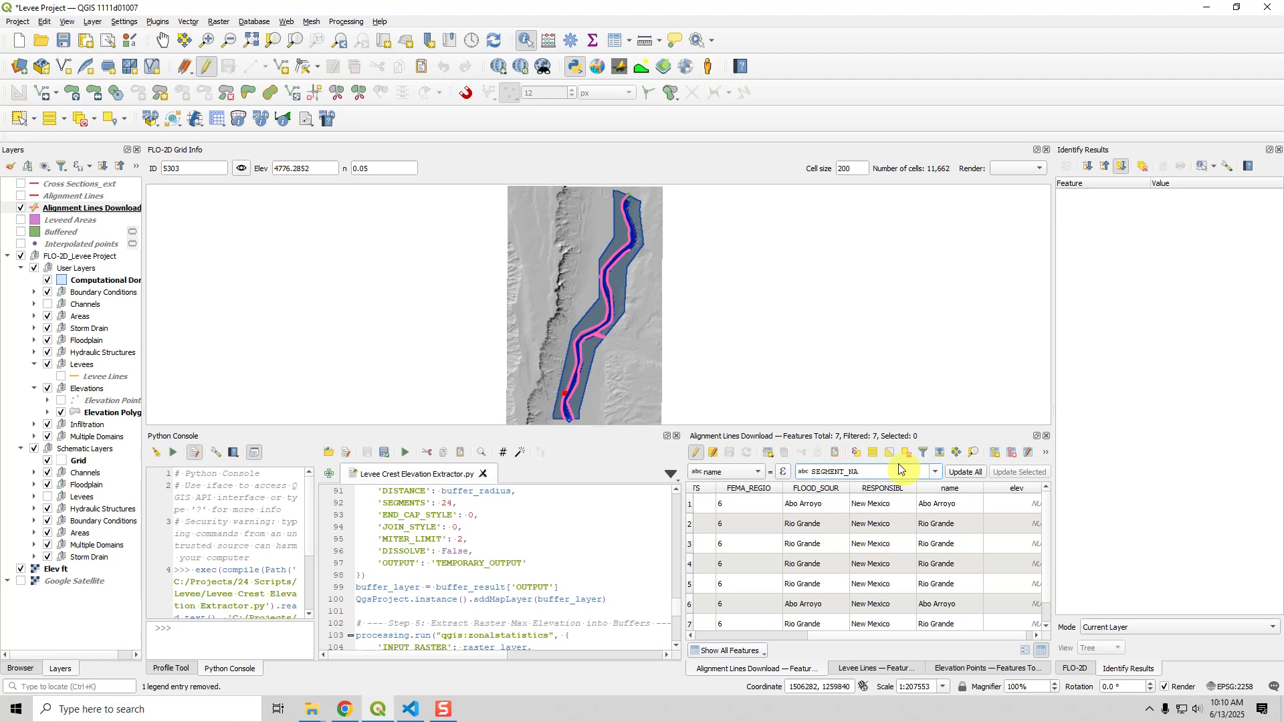
{"action": "left_click", "coordinate": [965, 472]}
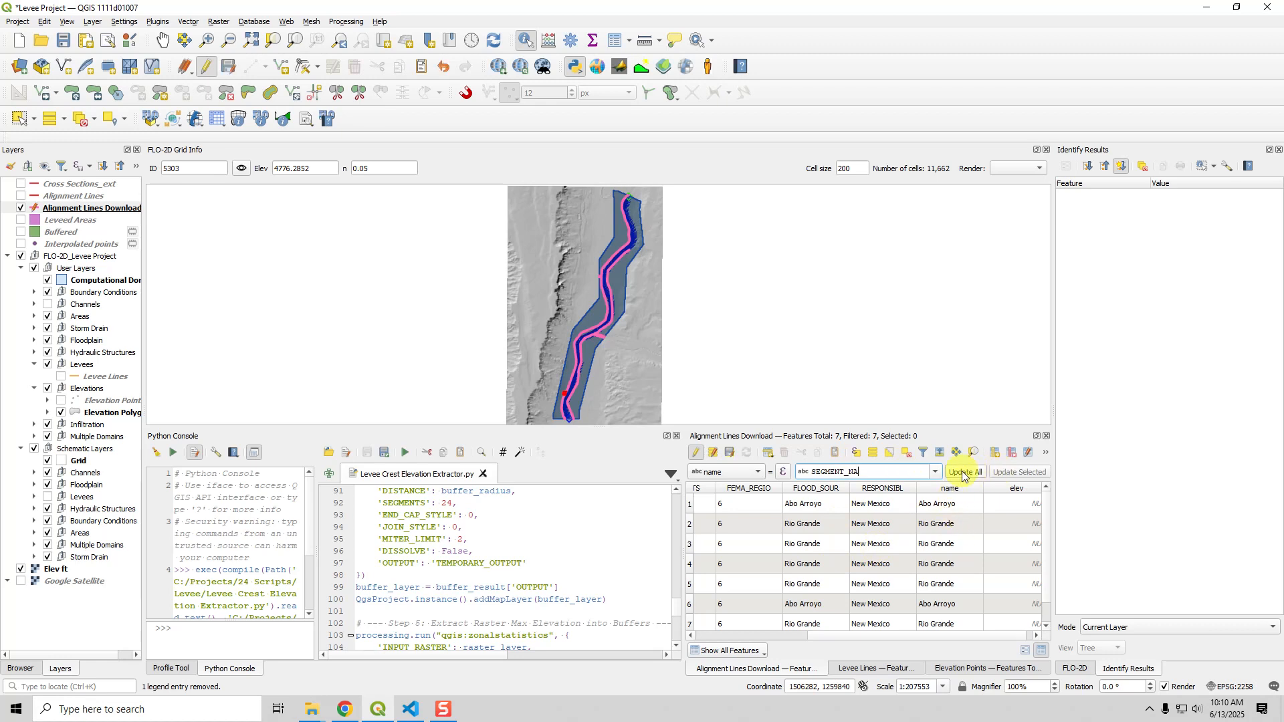
{"action": "left_click_drag", "start_coordinate": [863, 636], "coordinate": [941, 639]}
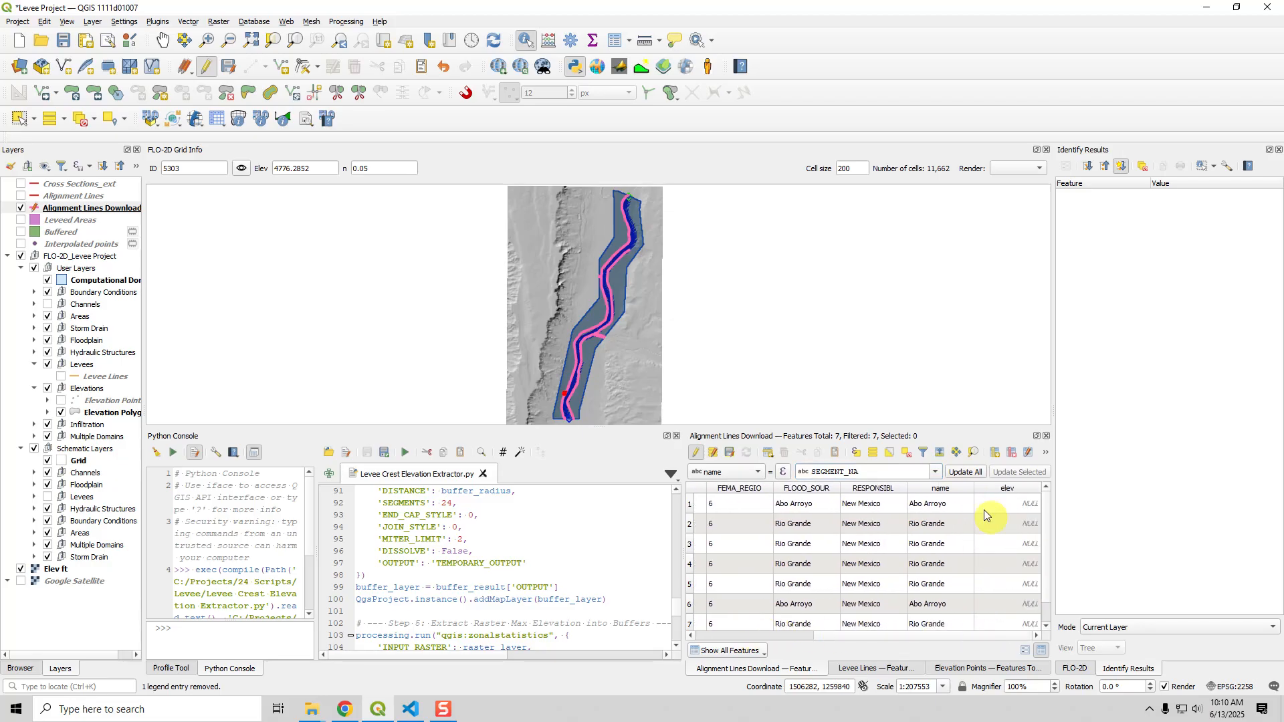
- Retry updating the name field of all features with the SEGMENT_NA expression and check a name cell
{"action": "left_click", "coordinate": [956, 531]}
{"action": "left_click", "coordinate": [707, 472]}
{"action": "left_click", "coordinate": [860, 470]}
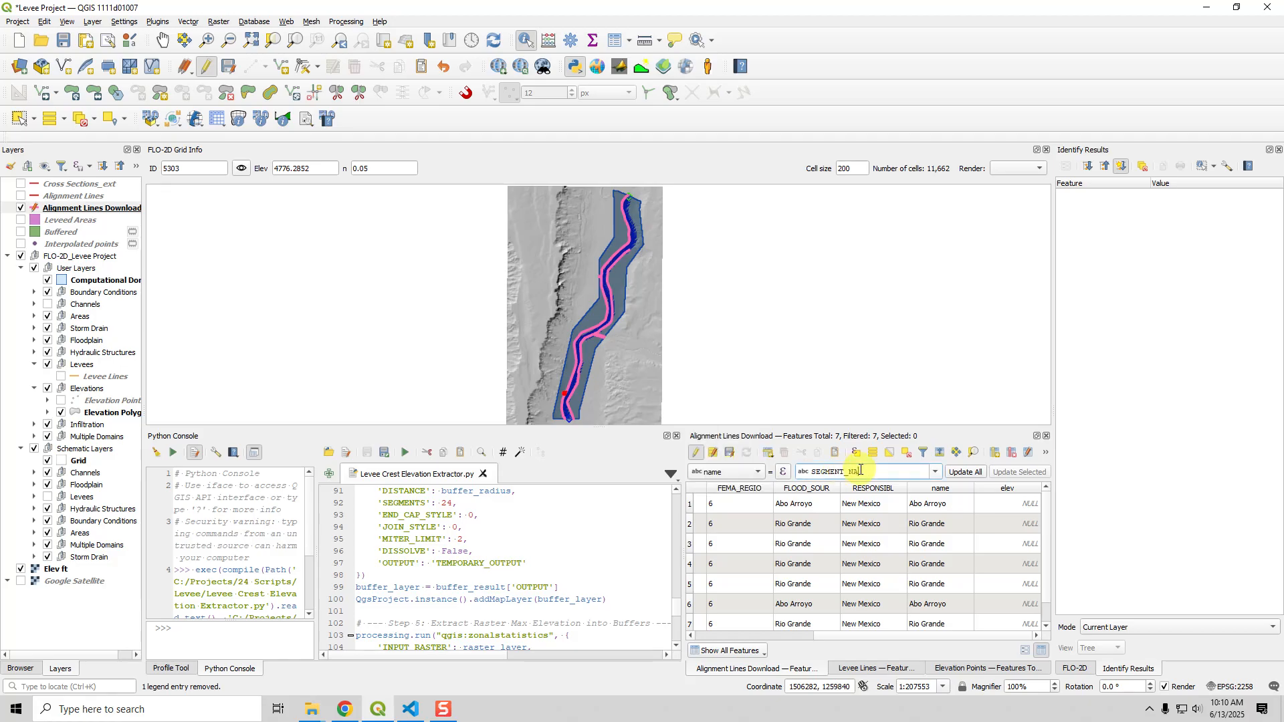
{"action": "left_click", "coordinate": [961, 473]}
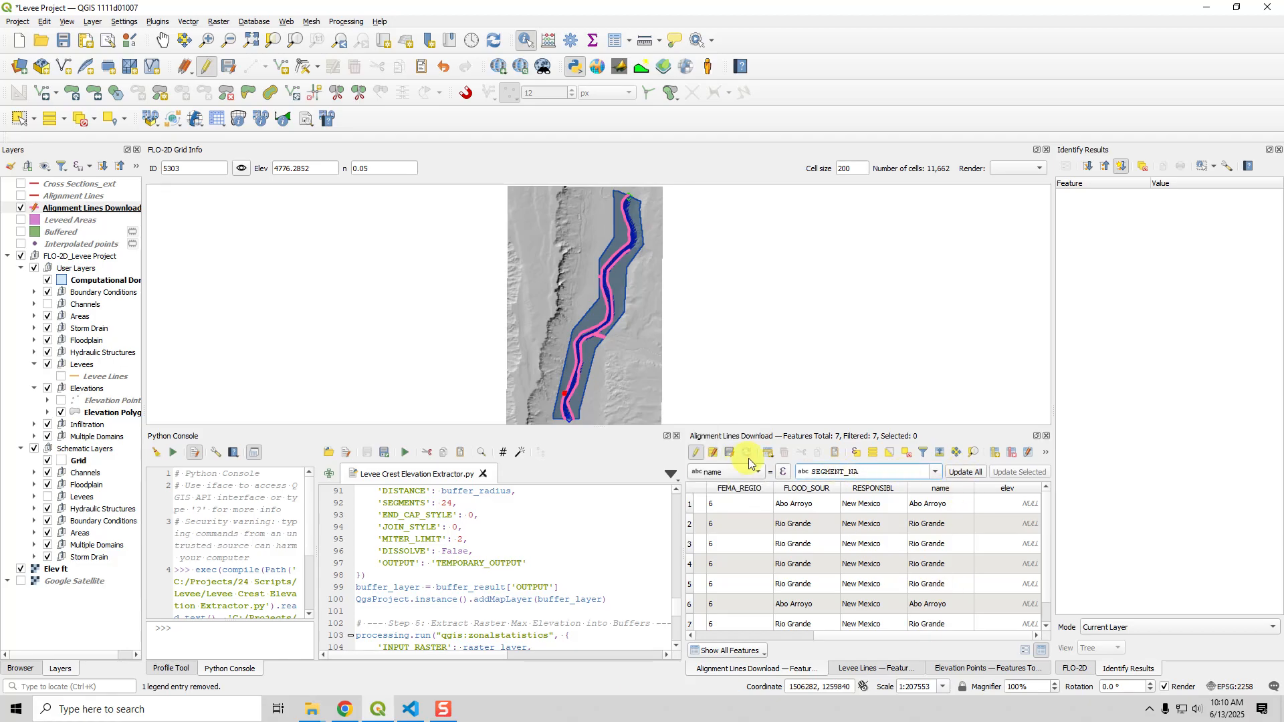
{"action": "double_click", "coordinate": [956, 524]}
- Sort the Alignment Lines Download table by SEGMENT_NA in descending order and open the first row's name cell
{"action": "left_click_drag", "start_coordinate": [892, 636], "coordinate": [774, 640]}
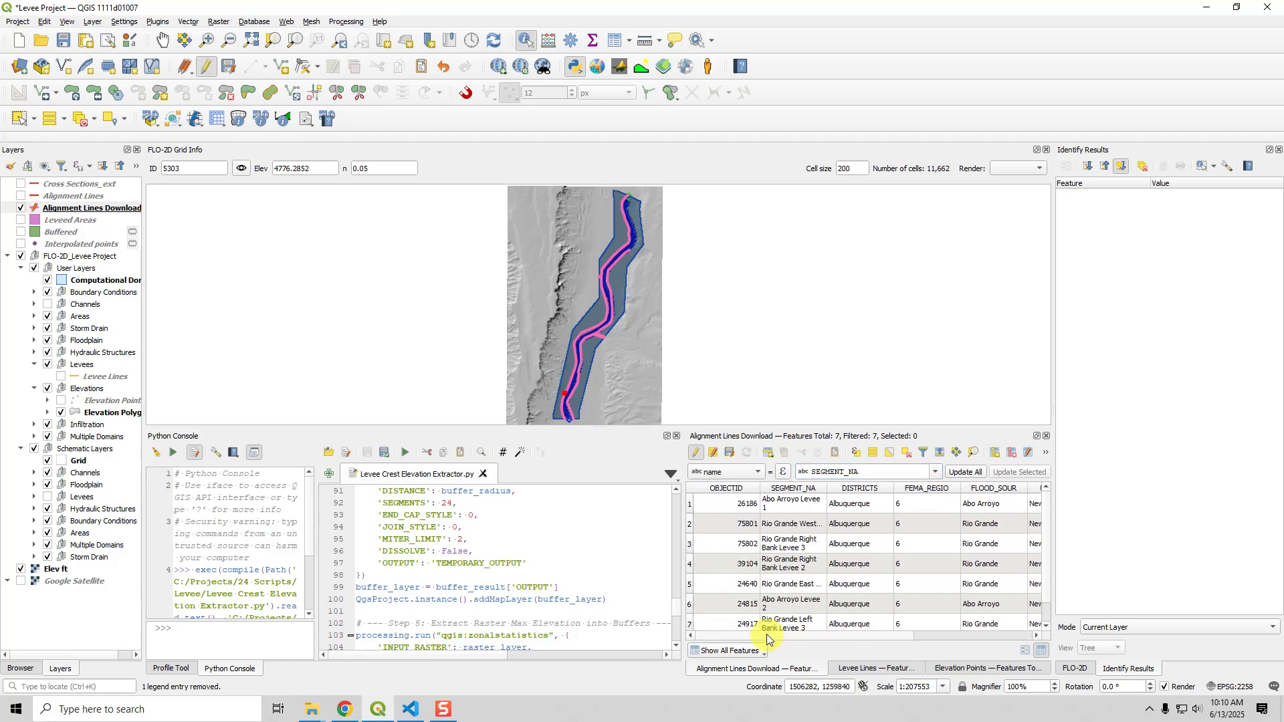
{"action": "left_click", "coordinate": [793, 491]}
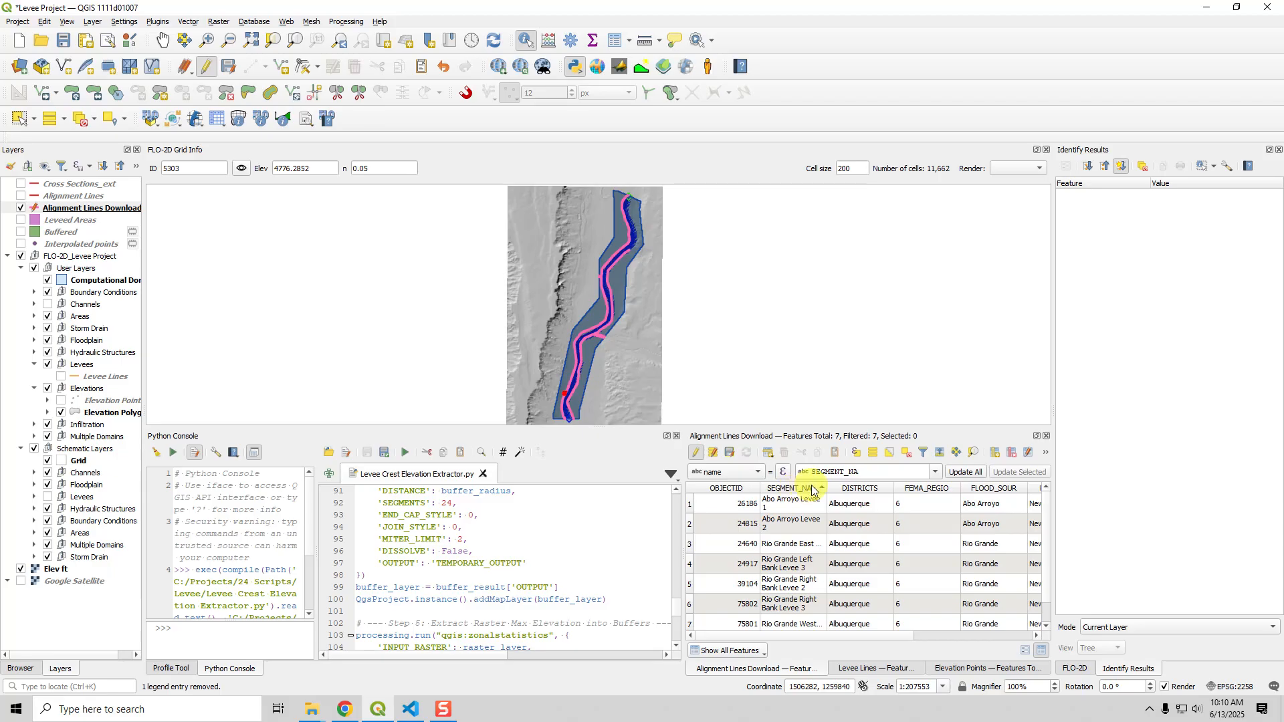
{"action": "left_click", "coordinate": [812, 491]}
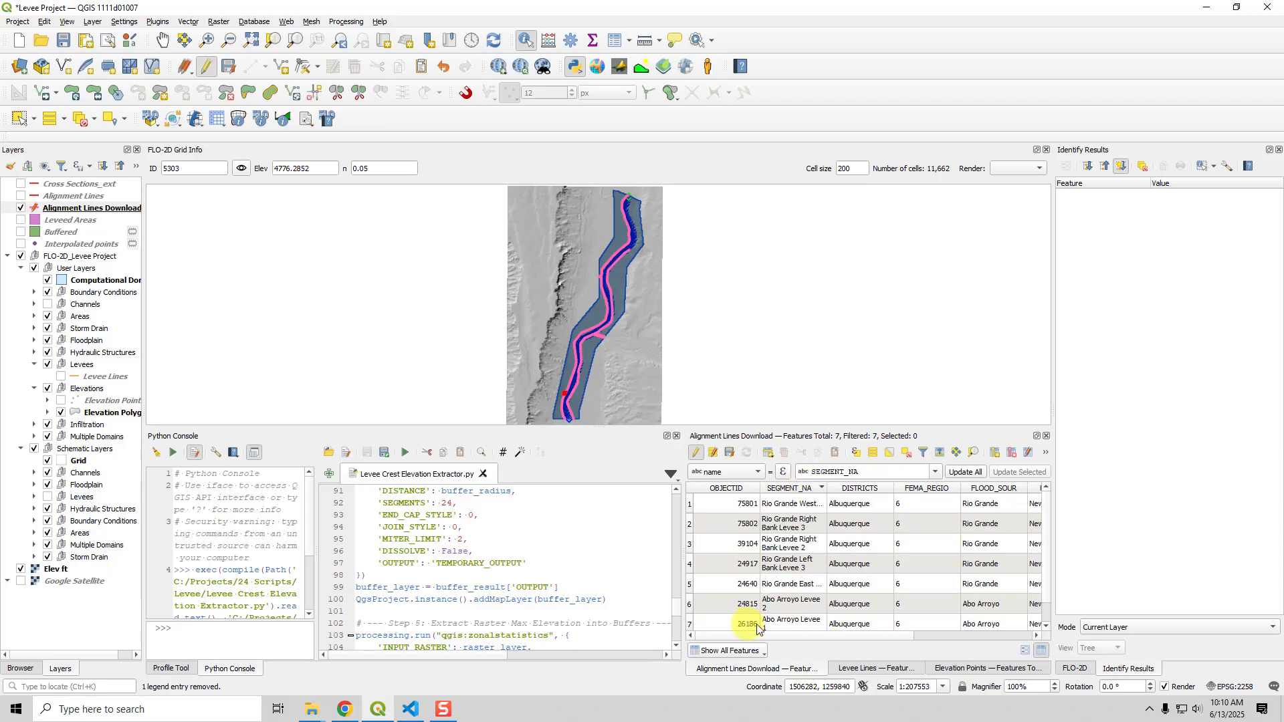
{"action": "left_click_drag", "start_coordinate": [811, 636], "coordinate": [970, 634]}
{"action": "left_click", "coordinate": [1011, 506]}
{"action": "left_click", "coordinate": [937, 508]}
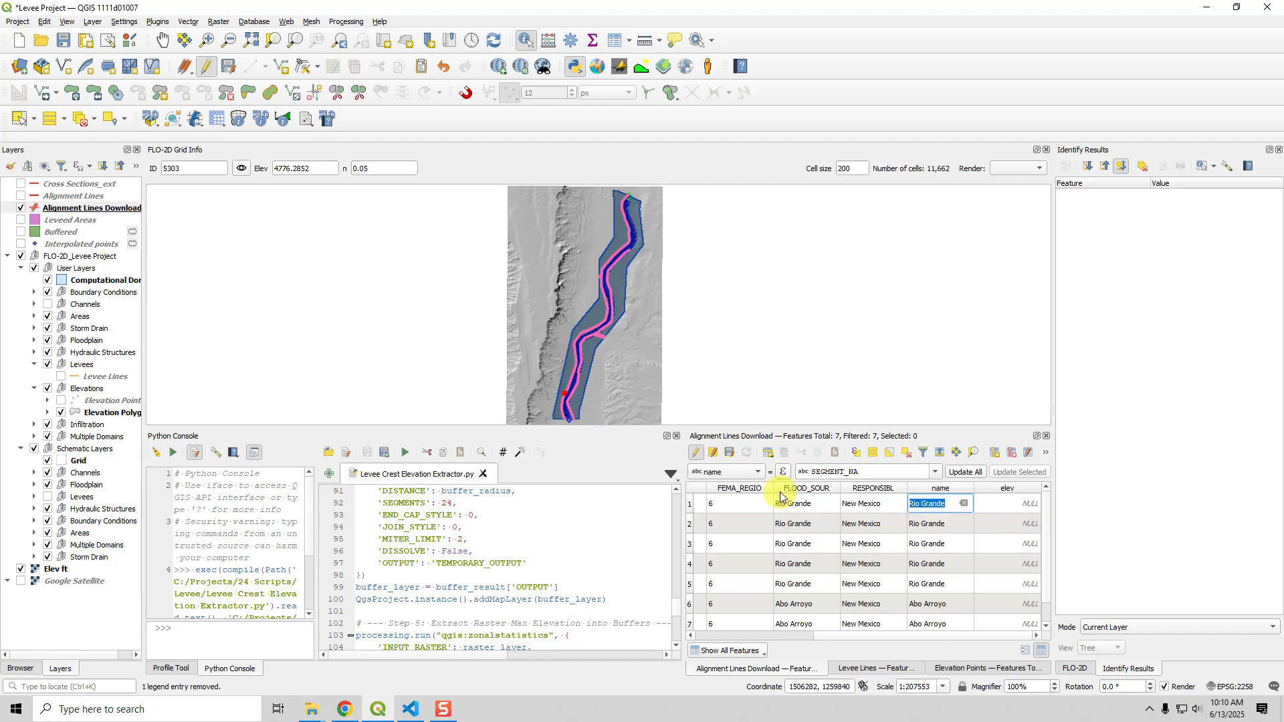
- Blank the name field of all Alignment Lines Download features using the empty string ''
{"action": "left_click", "coordinate": [706, 472]}
{"action": "left_click", "coordinate": [879, 473]}
{"action": "left_click_drag", "start_coordinate": [879, 471], "coordinate": [751, 474]}
{"action": "type", "text": "''"}
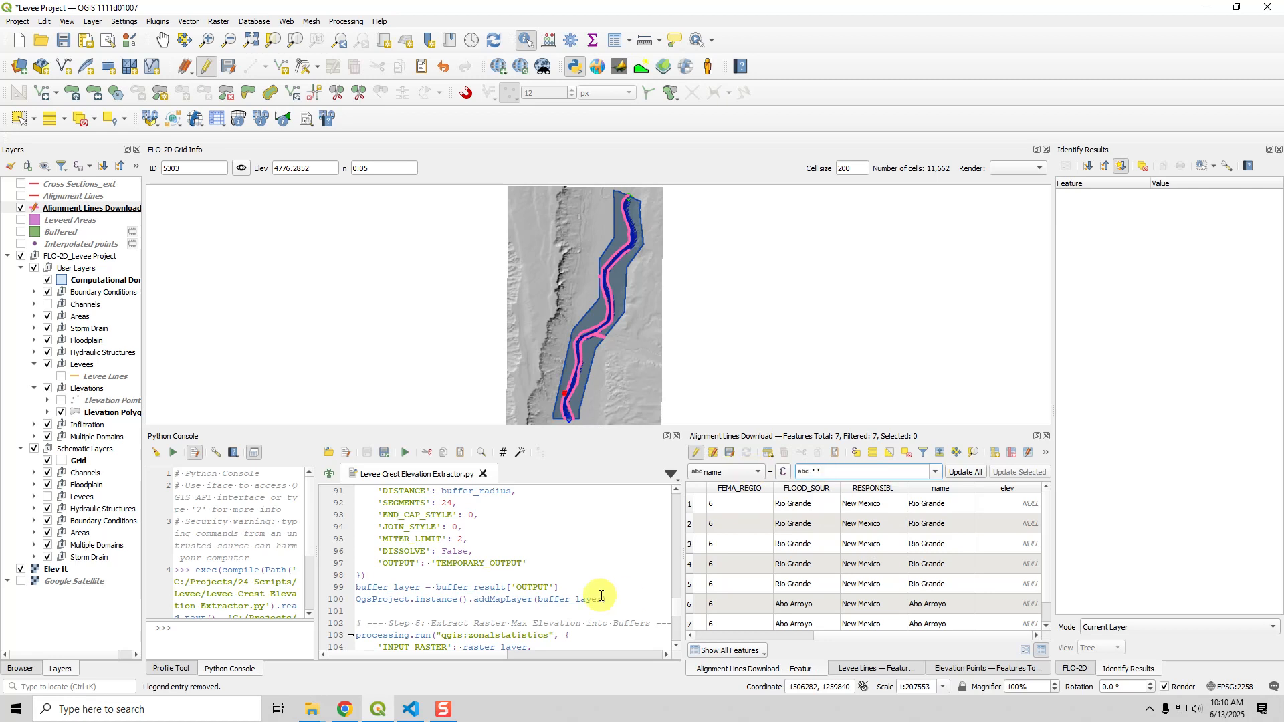
{"action": "left_click", "coordinate": [968, 474]}
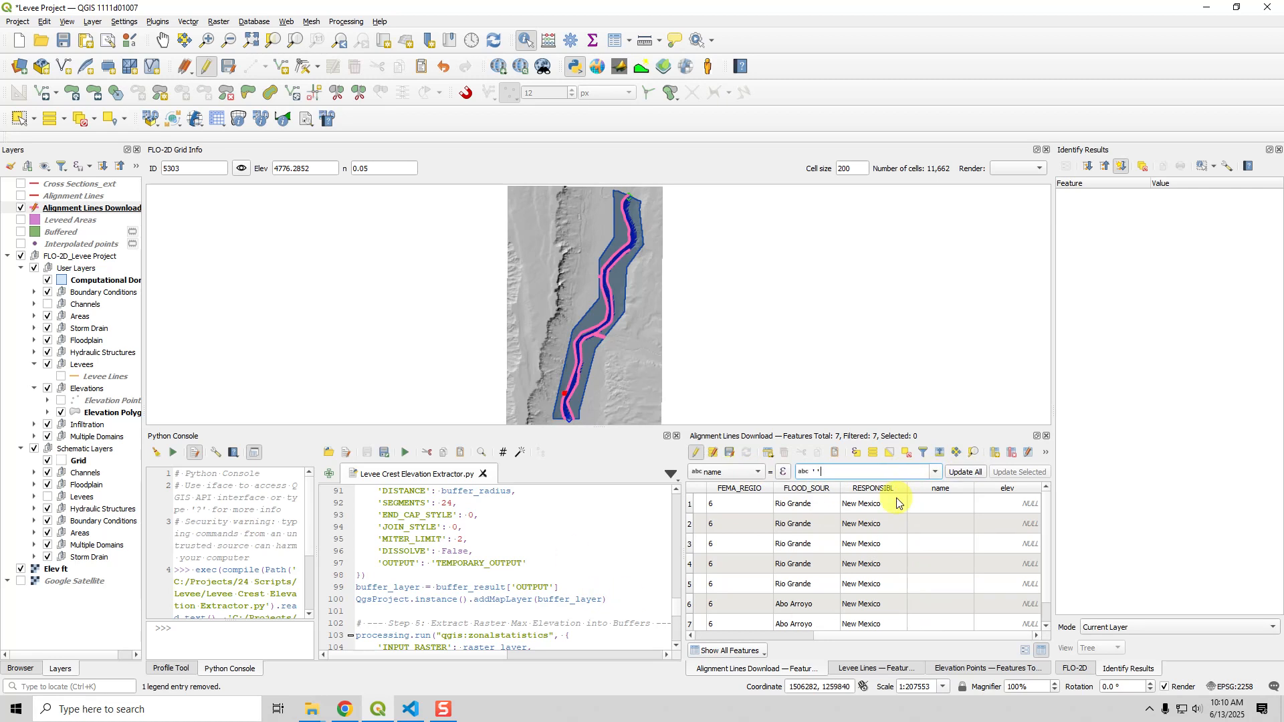
- Refill the name field of all Alignment Lines Download features from SEGMENT_NA
{"action": "left_click", "coordinate": [935, 472]}
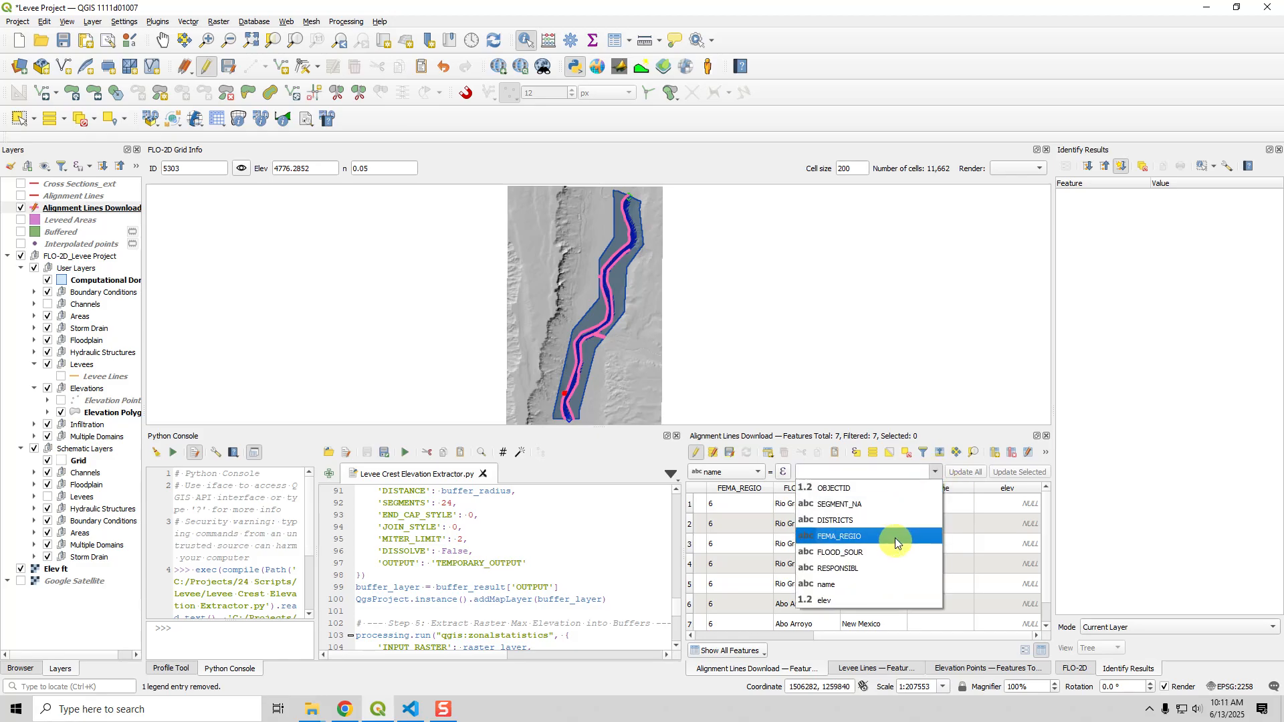
{"action": "left_click", "coordinate": [892, 504]}
{"action": "left_click", "coordinate": [973, 473]}
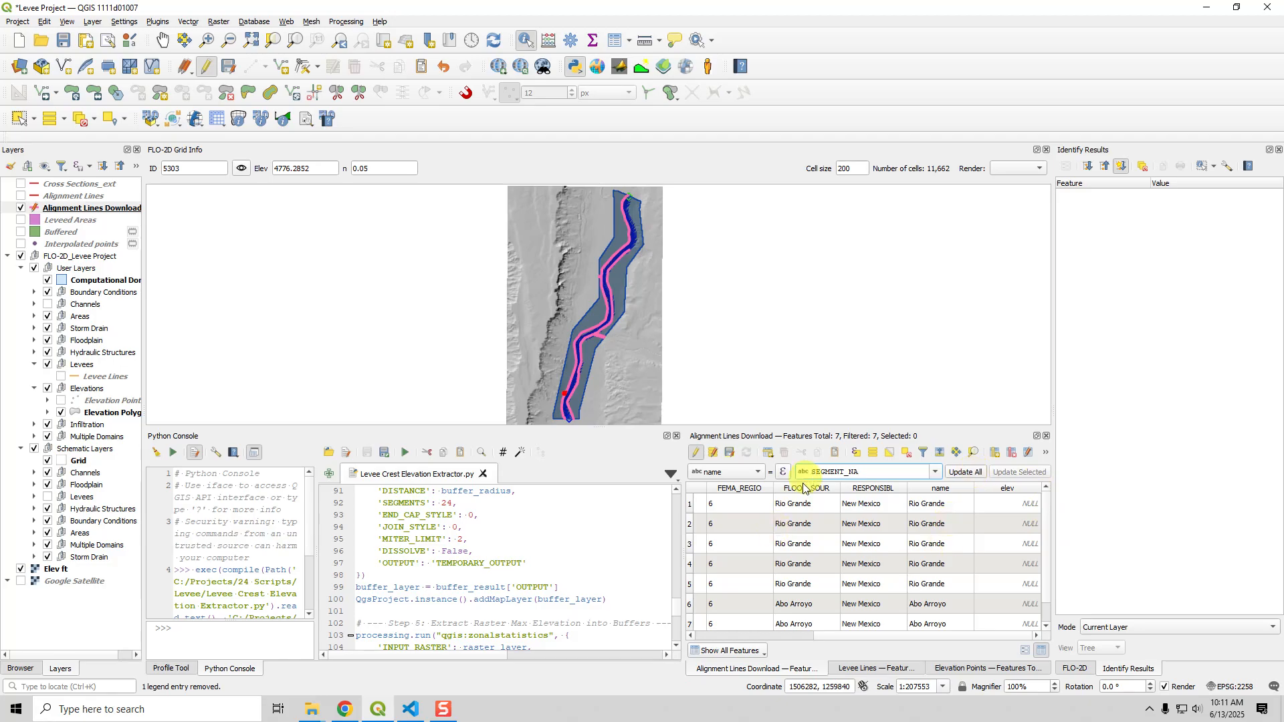
- Compare the full SEGMENT_NA text of the first rows with their name values and sort the table by name
{"action": "left_click_drag", "start_coordinate": [835, 636], "coordinate": [710, 646]}
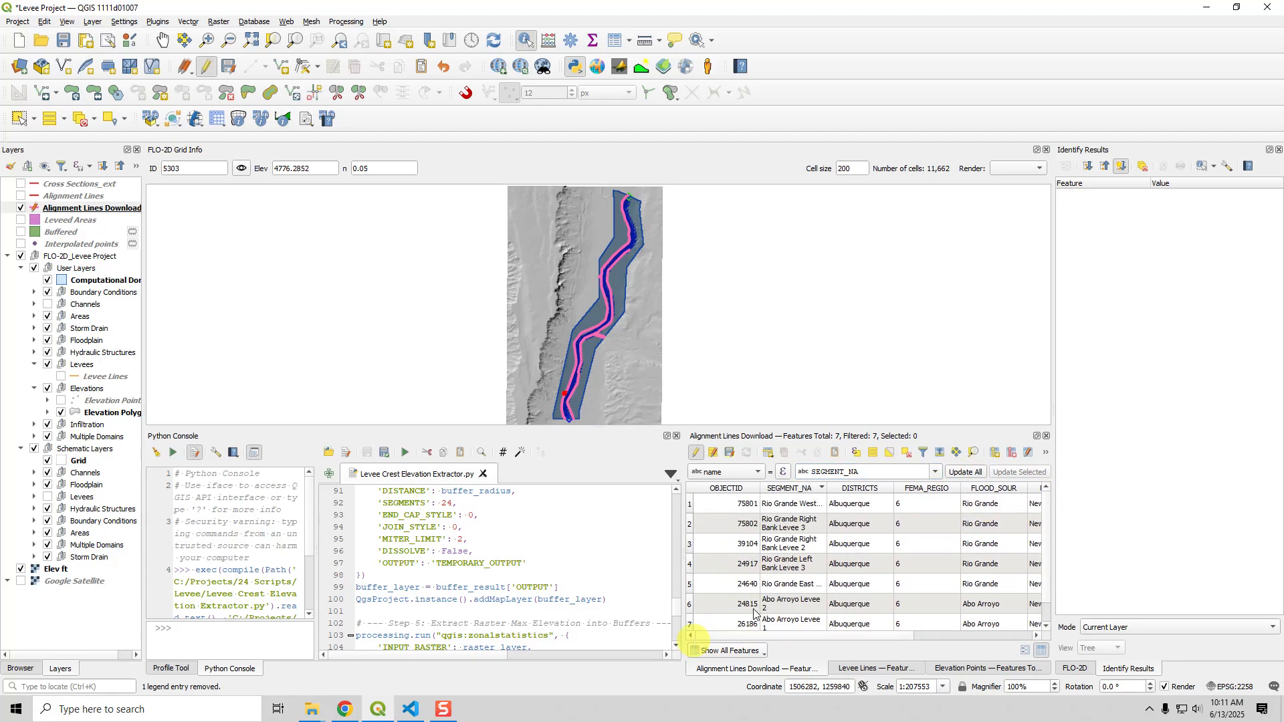
{"action": "double_click", "coordinate": [798, 504]}
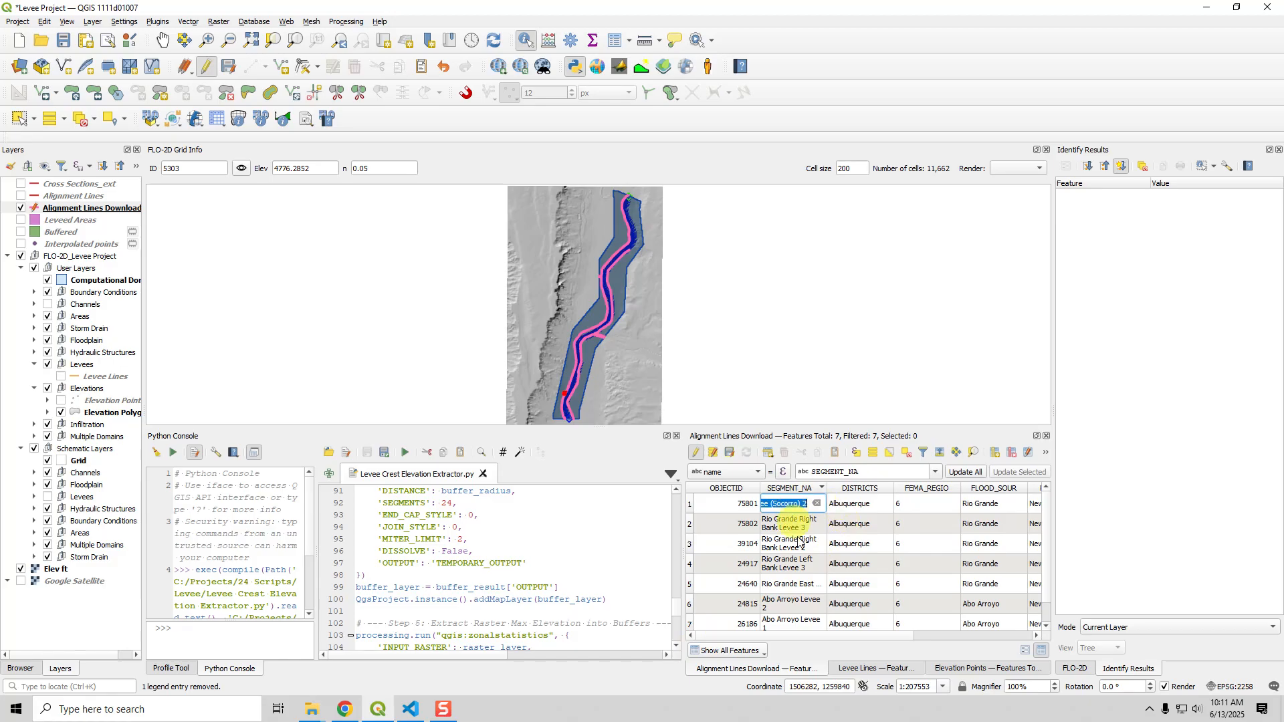
{"action": "left_click_drag", "start_coordinate": [825, 635], "coordinate": [986, 632]}
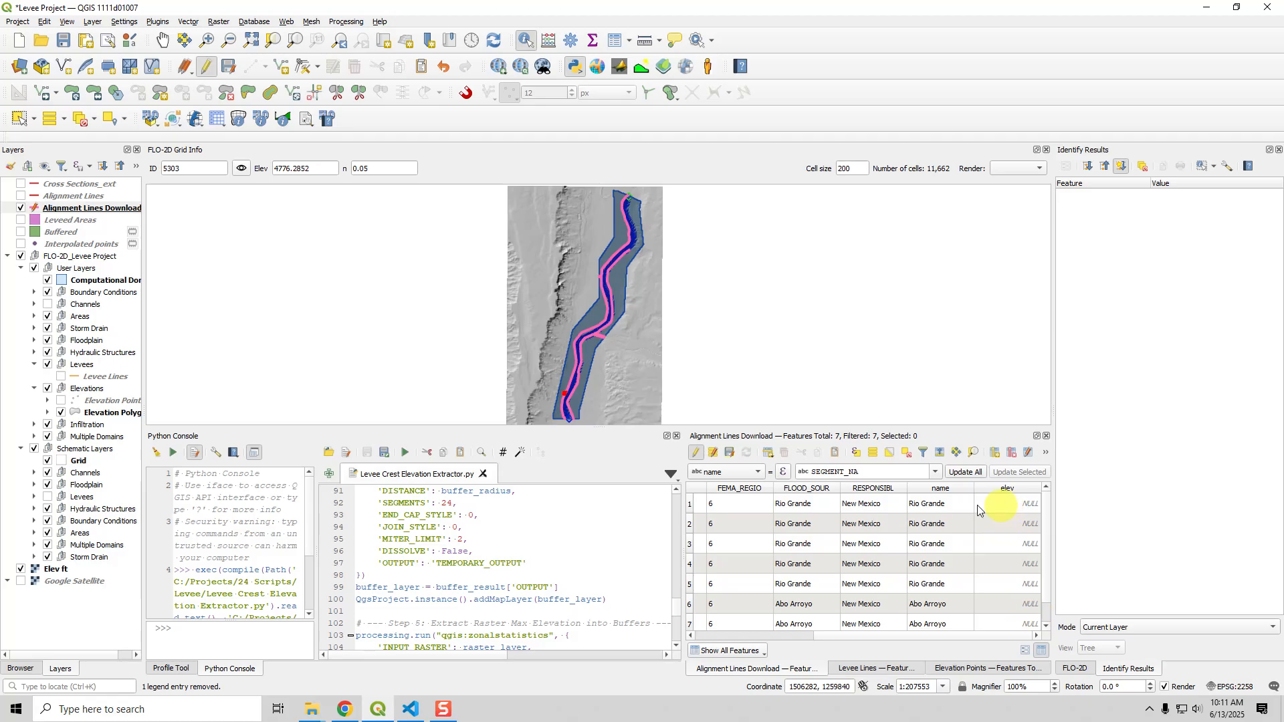
{"action": "double_click", "coordinate": [940, 503]}
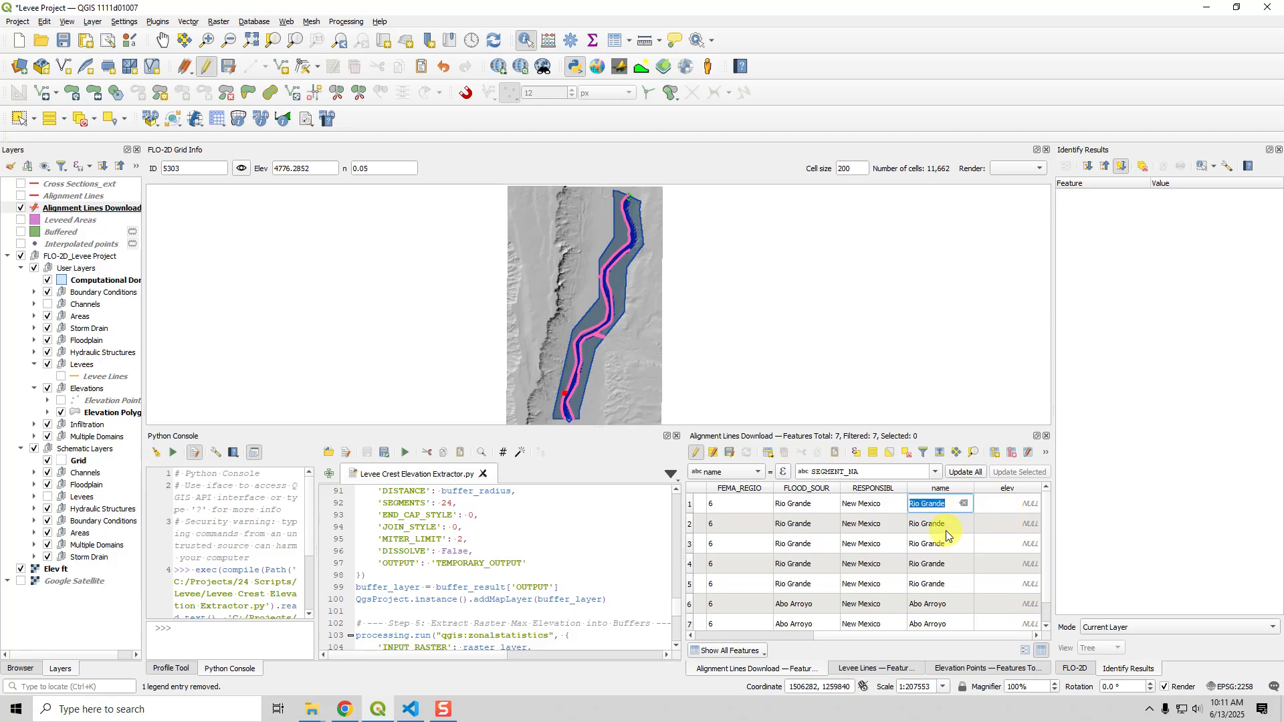
{"action": "left_click_drag", "start_coordinate": [933, 635], "coordinate": [773, 635]}
{"action": "double_click", "coordinate": [792, 505]}
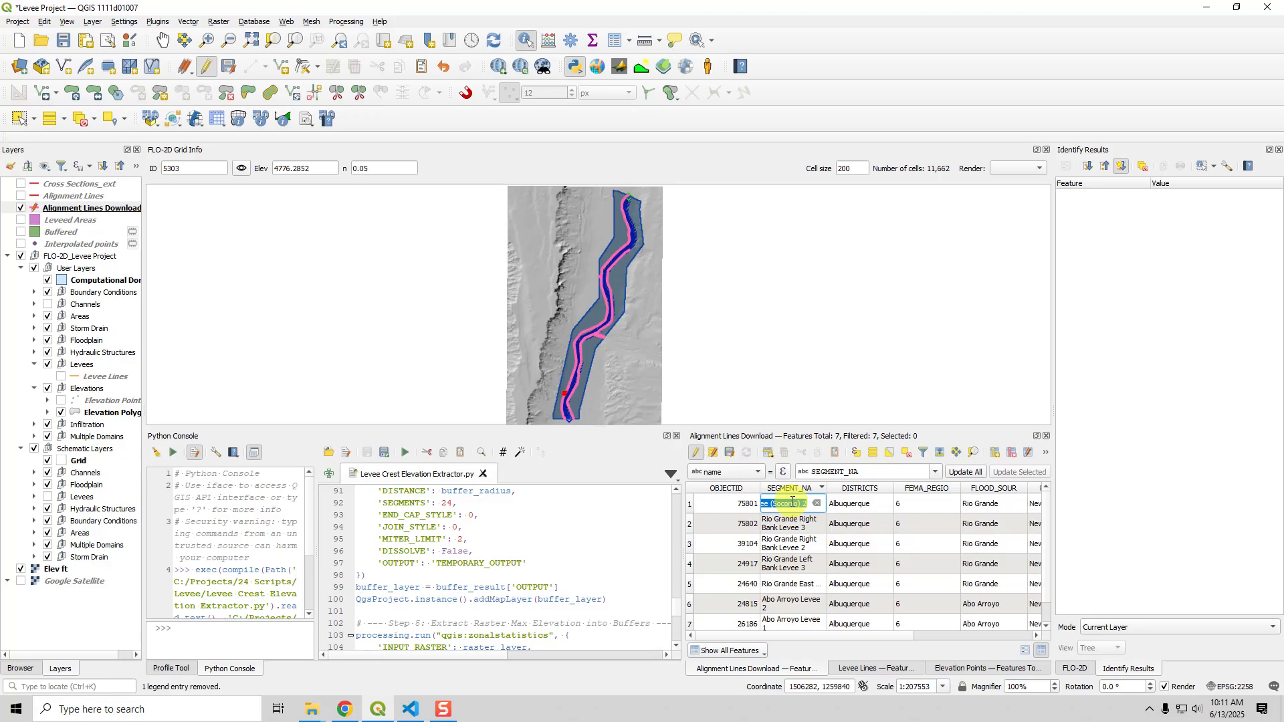
{"action": "double_click", "coordinate": [793, 529]}
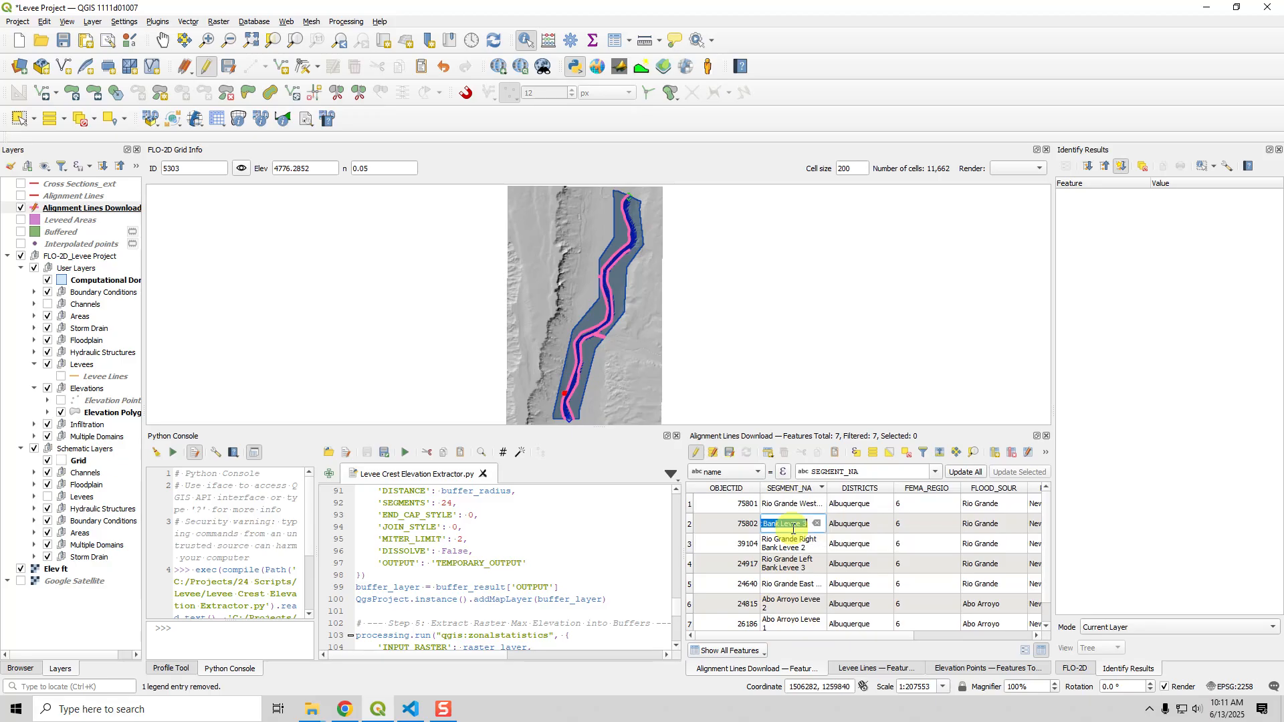
{"action": "double_click", "coordinate": [786, 549]}
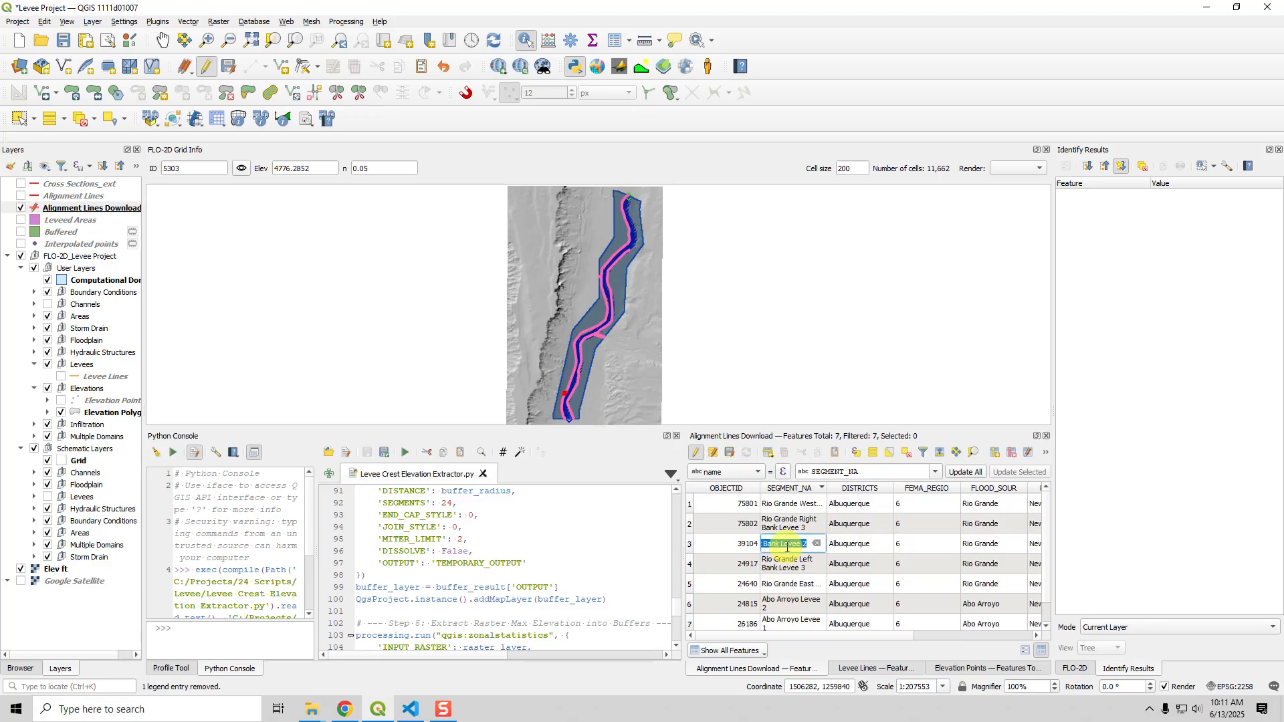
{"action": "left_click_drag", "start_coordinate": [868, 635], "coordinate": [1004, 613]}
{"action": "double_click", "coordinate": [952, 544]}
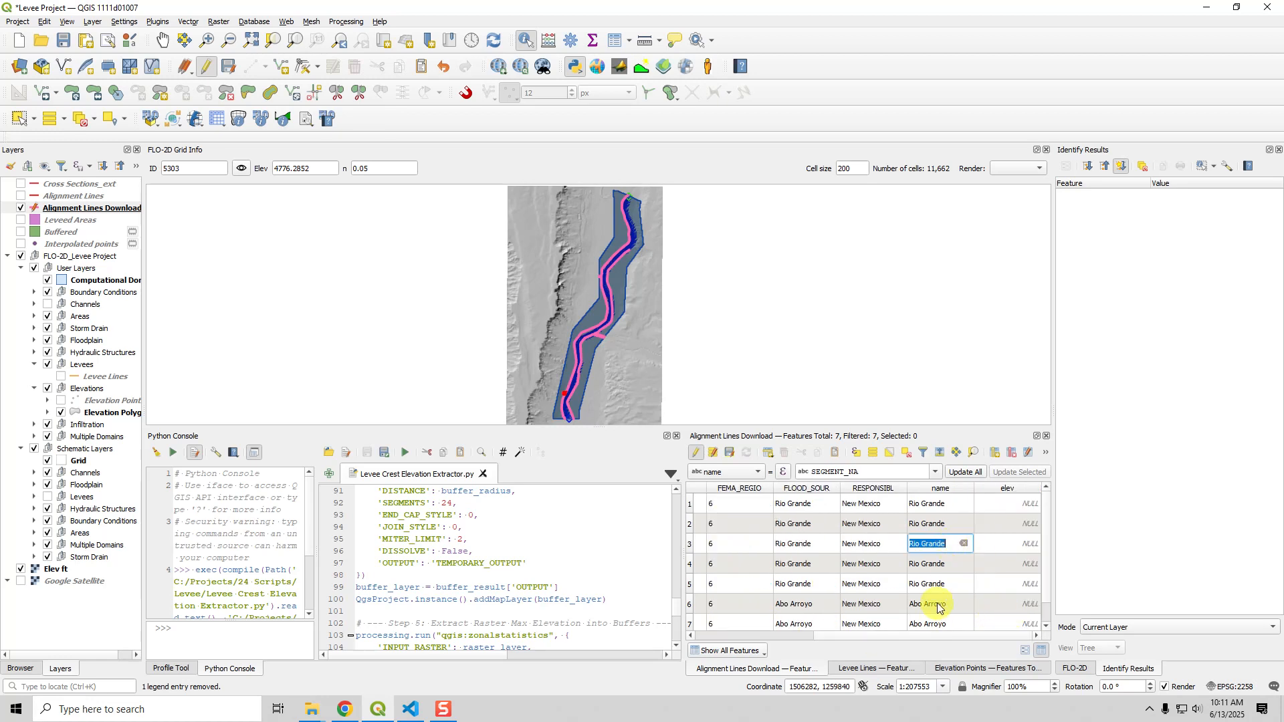
{"action": "left_click", "coordinate": [943, 488]}
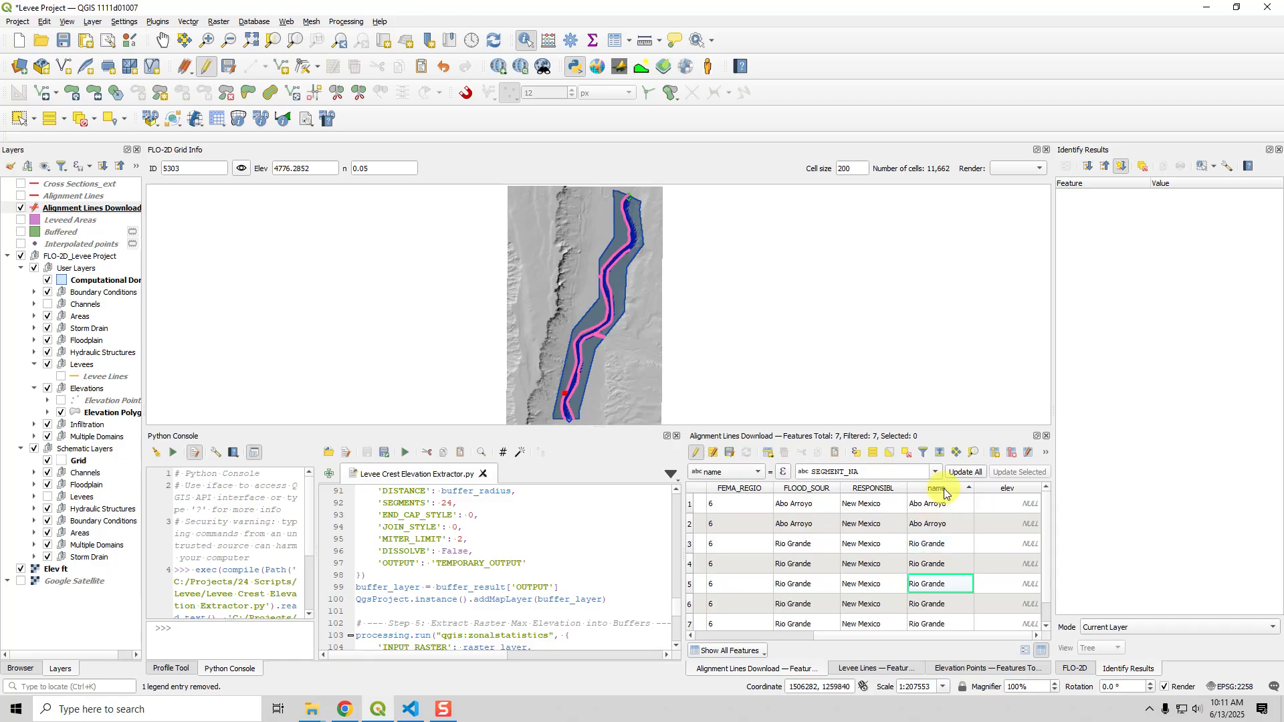
- Delete the name and elev fields from the Alignment Lines Download layer
{"action": "left_click", "coordinate": [1012, 453]}
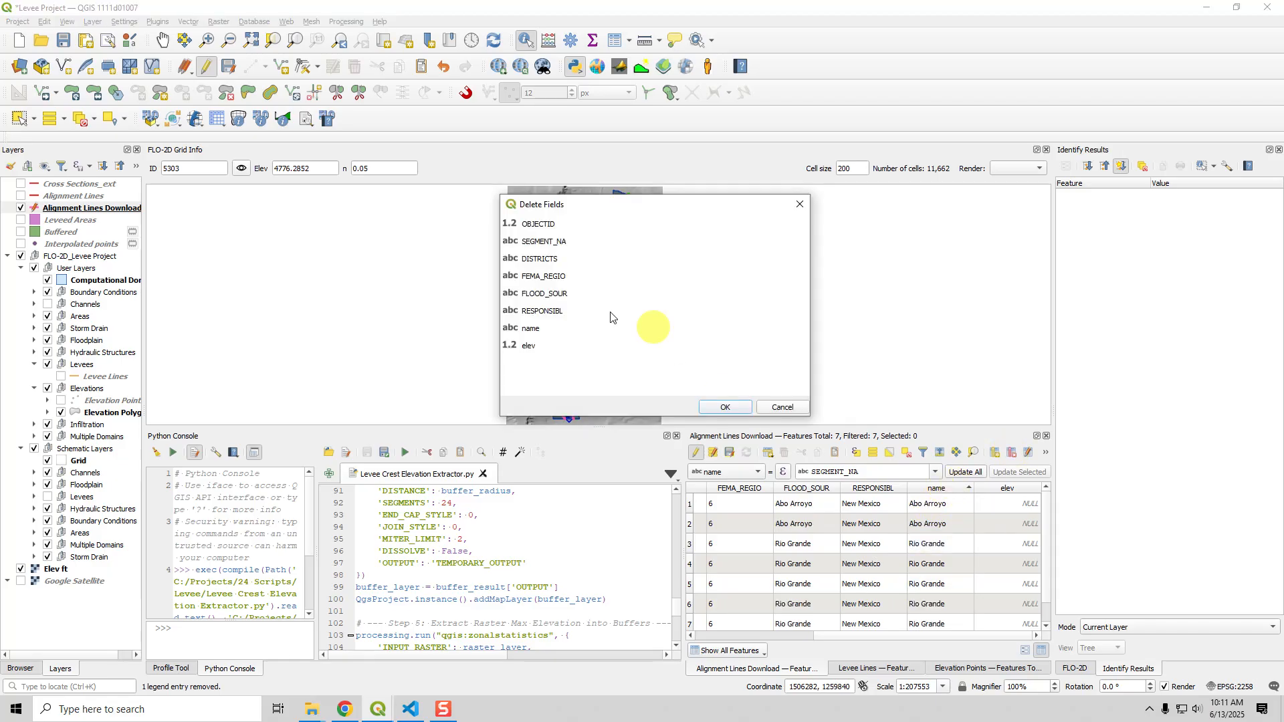
{"action": "left_click", "coordinate": [535, 327]}
{"action": "left_click", "coordinate": [537, 346], "text": "ctrl"}
{"action": "left_click", "coordinate": [724, 408]}
- Add a Text (string) field called name to Alignment Lines Download with a greater length than the default
{"action": "left_click", "coordinate": [995, 452]}
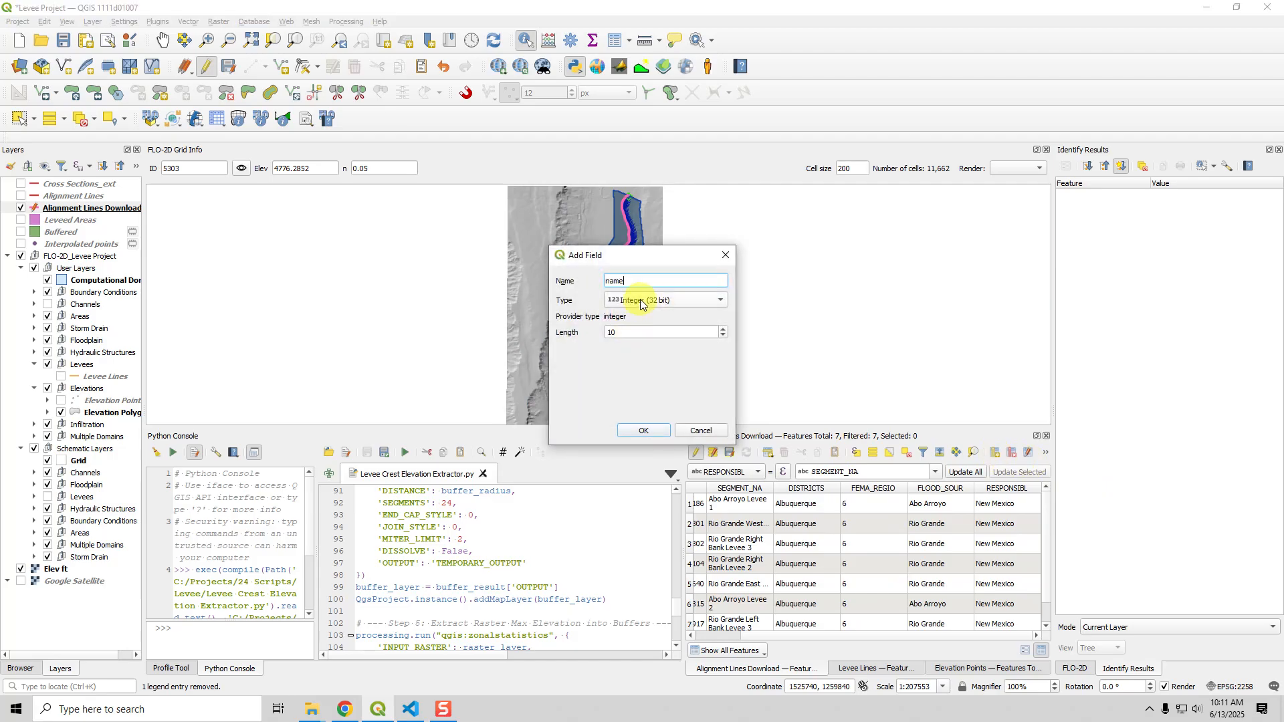
{"action": "left_click", "coordinate": [640, 299]}
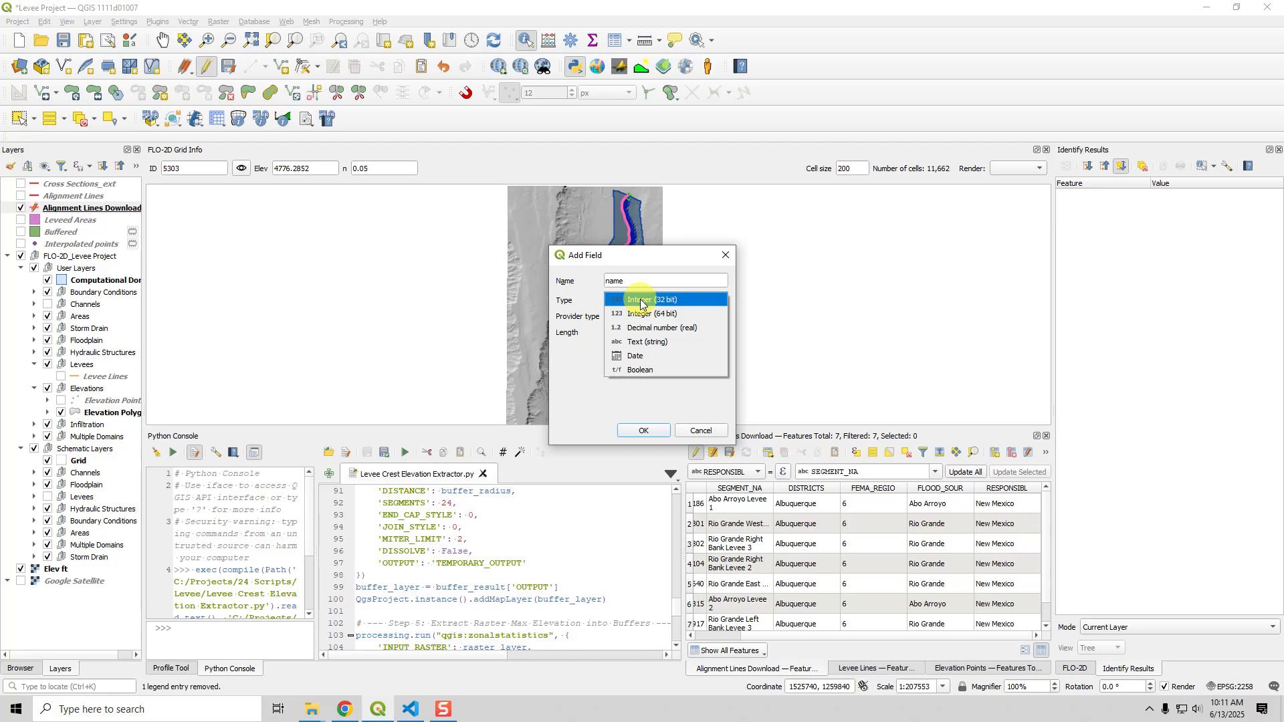
{"action": "left_click", "coordinate": [644, 348]}
{"action": "key", "text": "Tab"}
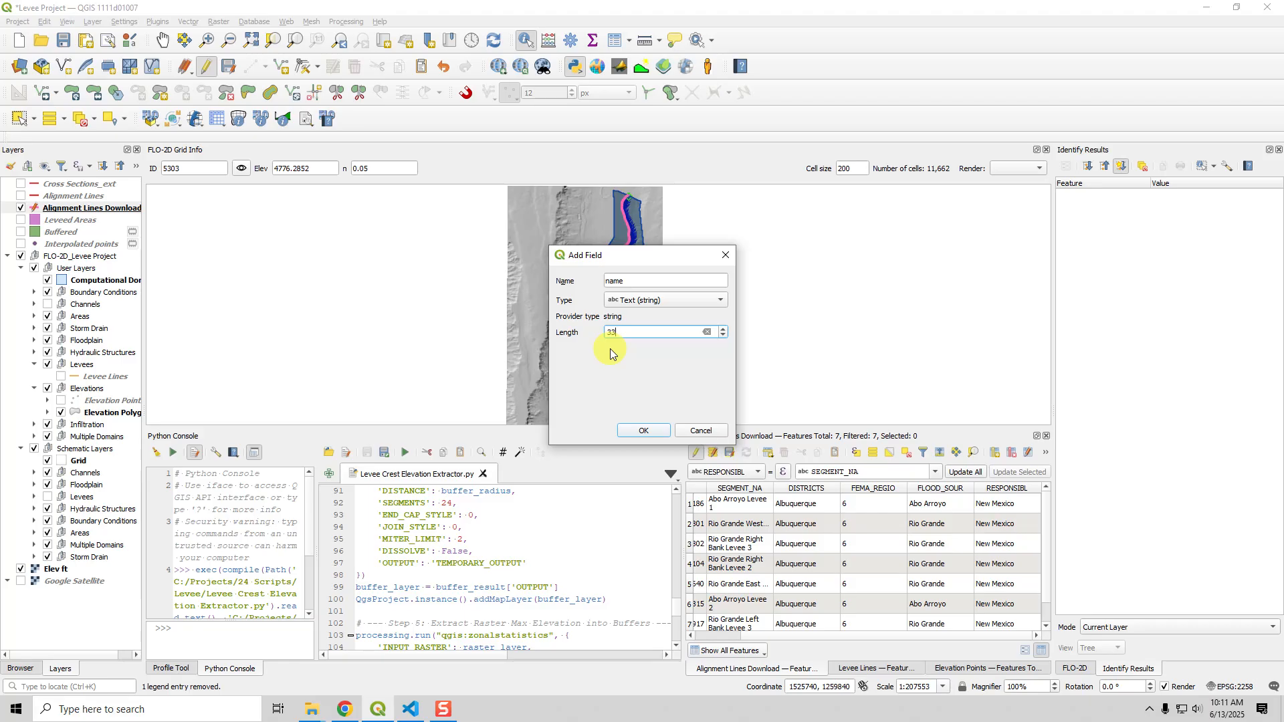
{"action": "left_click", "coordinate": [643, 431]}
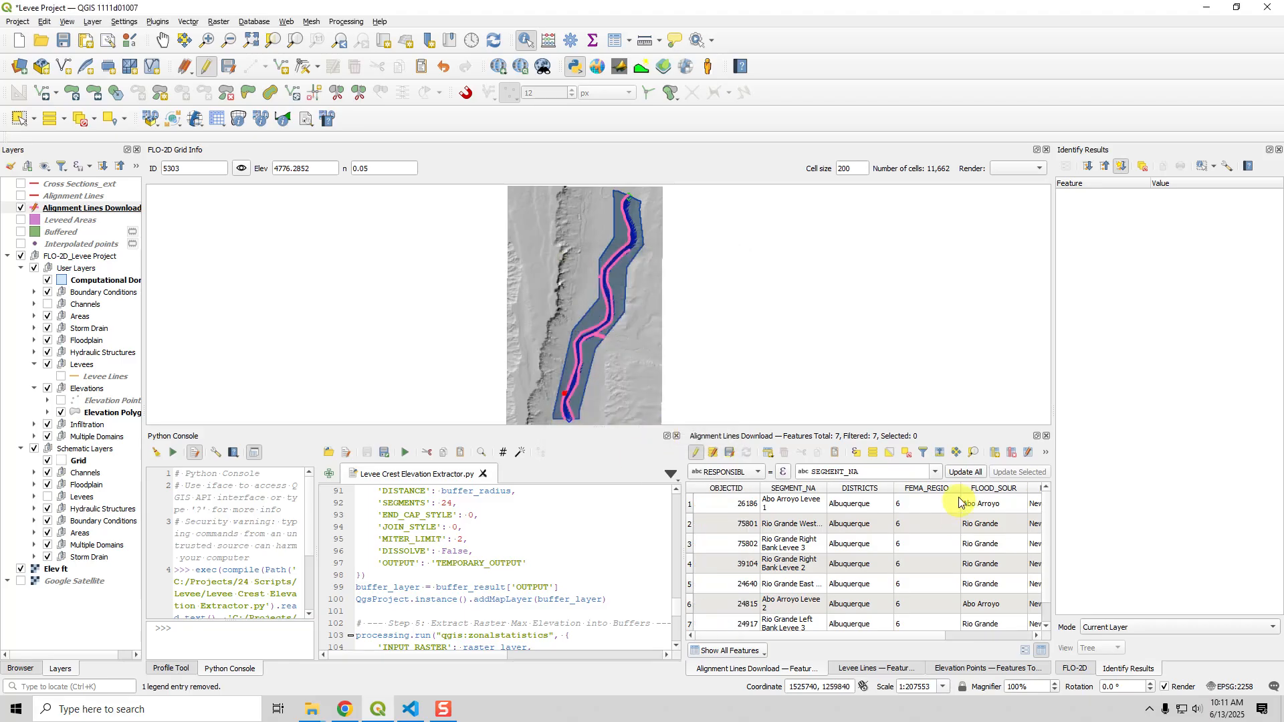
- Fill the new name field of all features with the SEGMENT_NA values
{"action": "left_click_drag", "start_coordinate": [933, 636], "coordinate": [1061, 625]}
{"action": "left_click", "coordinate": [726, 472]}
{"action": "left_click", "coordinate": [729, 485]}
{"action": "left_click", "coordinate": [822, 473]}
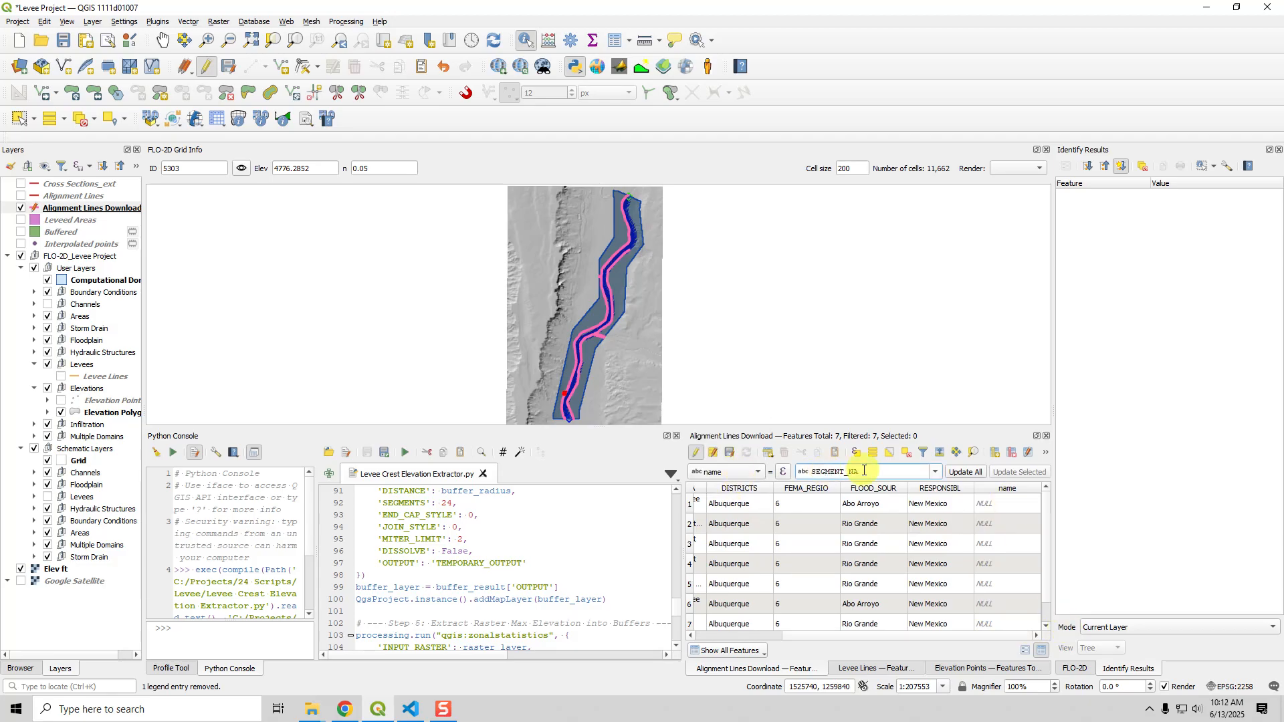
{"action": "left_click", "coordinate": [963, 472]}
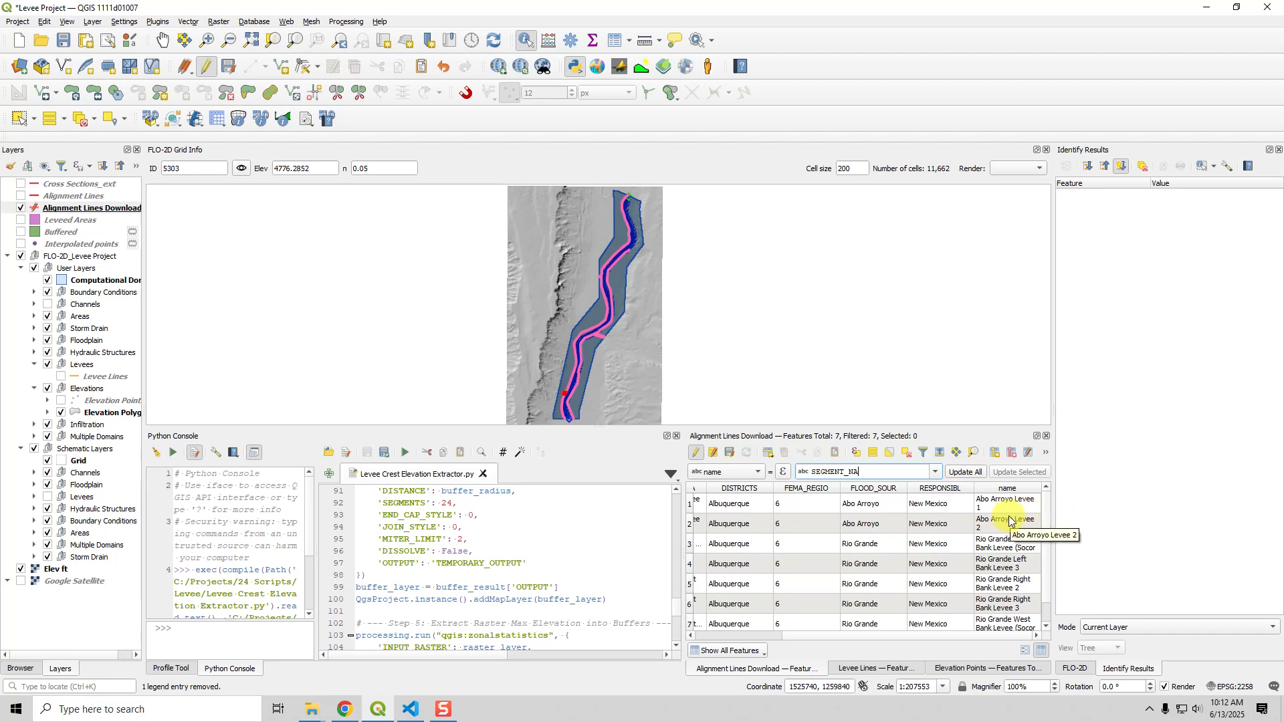
- Check the names against SEGMENT_NA, then save the edits and stop editing Alignment Lines Download
{"action": "left_click_drag", "start_coordinate": [809, 639], "coordinate": [693, 636]}
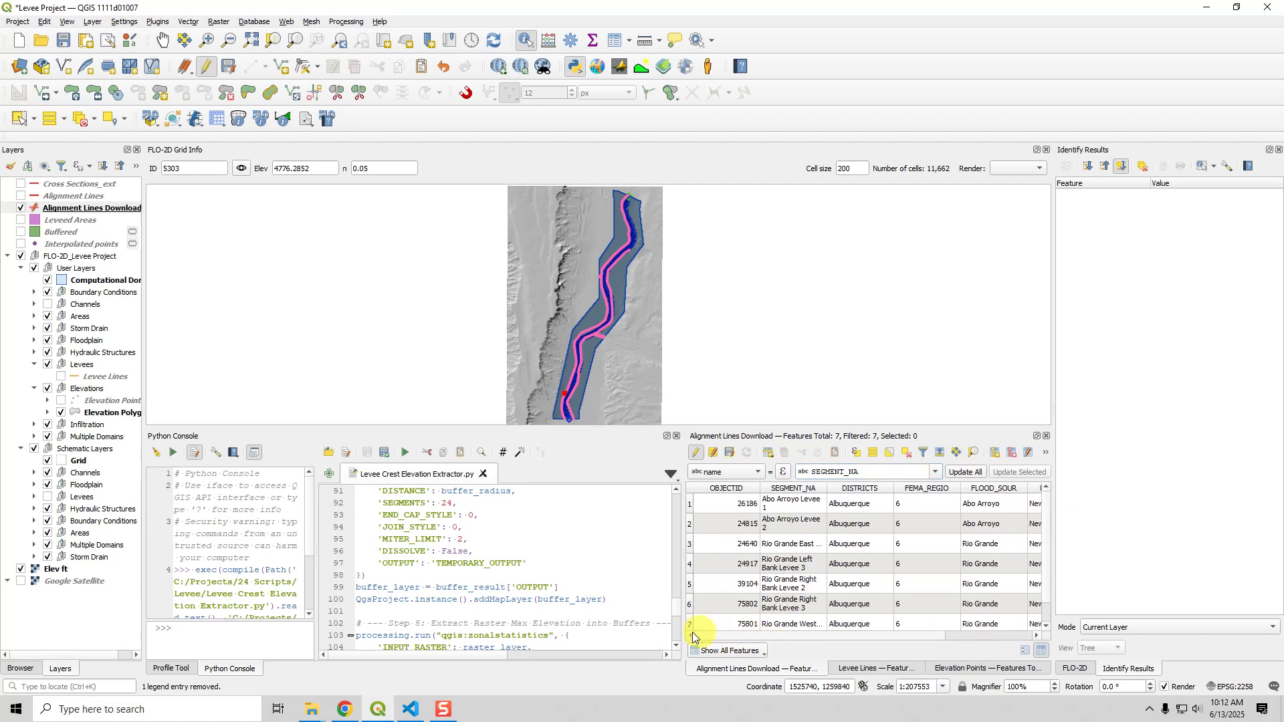
{"action": "left_click", "coordinate": [730, 452]}
{"action": "left_click", "coordinate": [696, 456]}
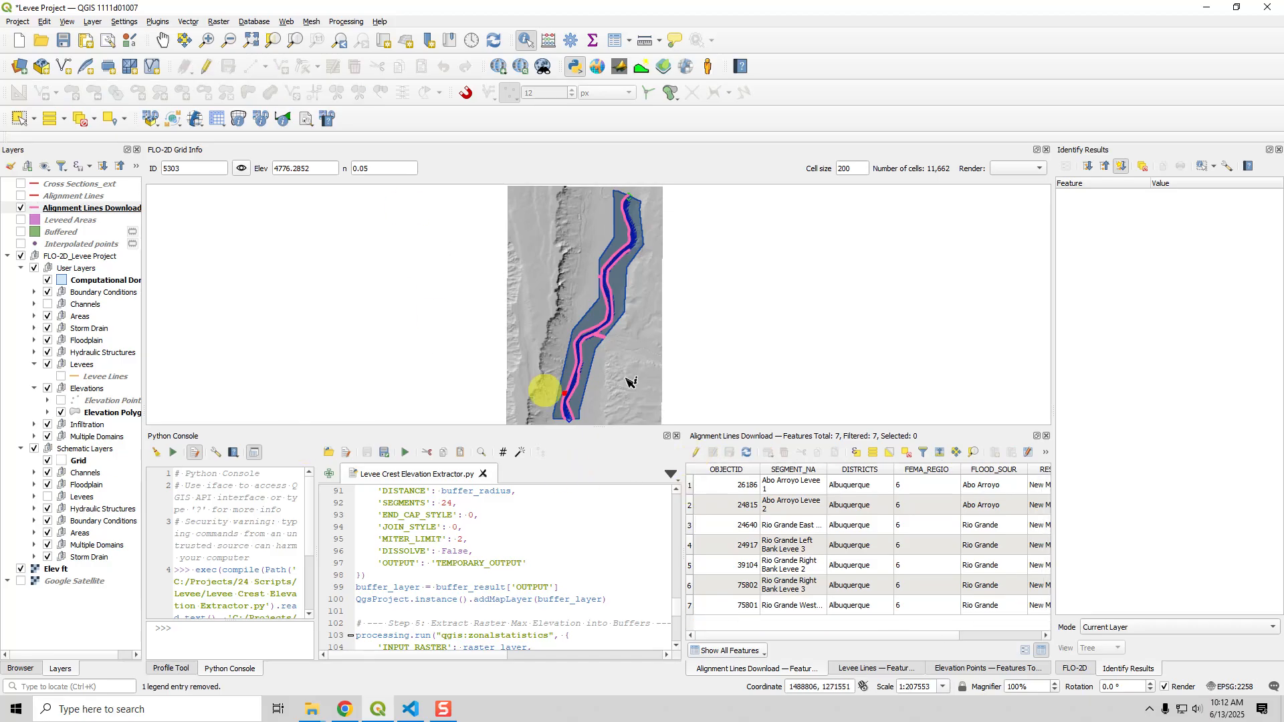
- Select all features of the Alignment Lines Download layer and copy them
{"action": "left_click", "coordinate": [97, 377]}
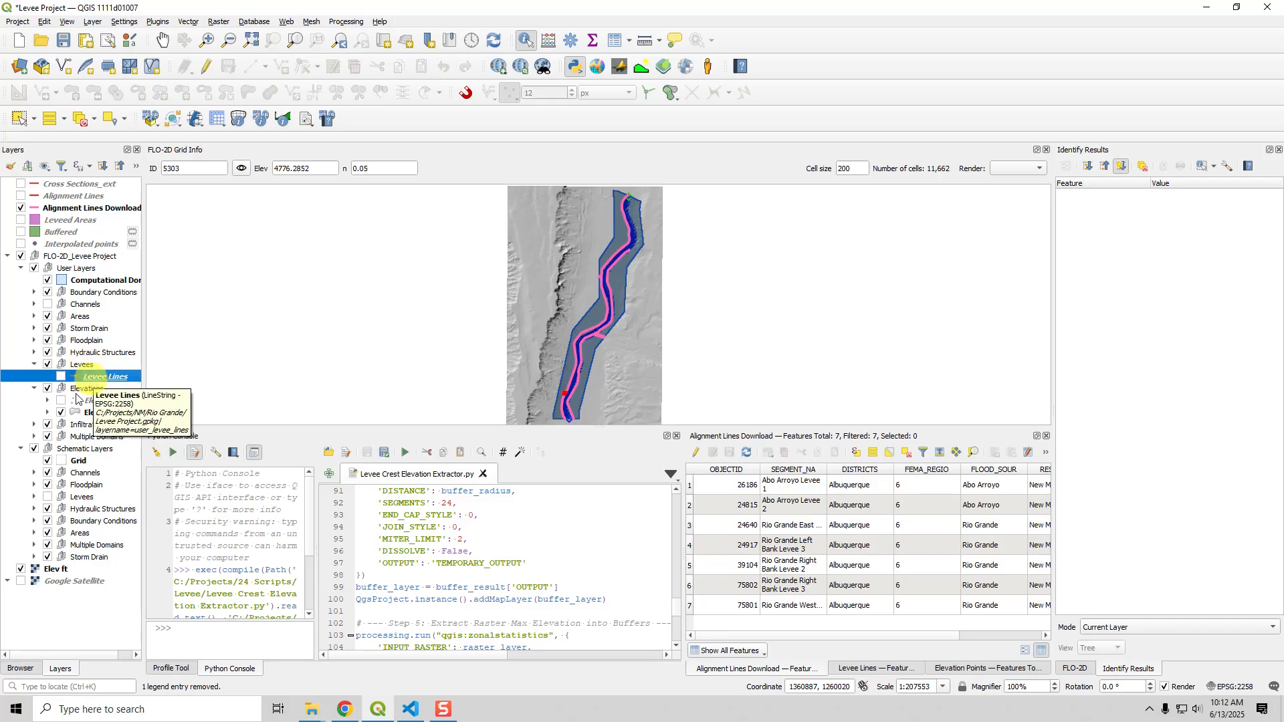
{"action": "left_click", "coordinate": [68, 211]}
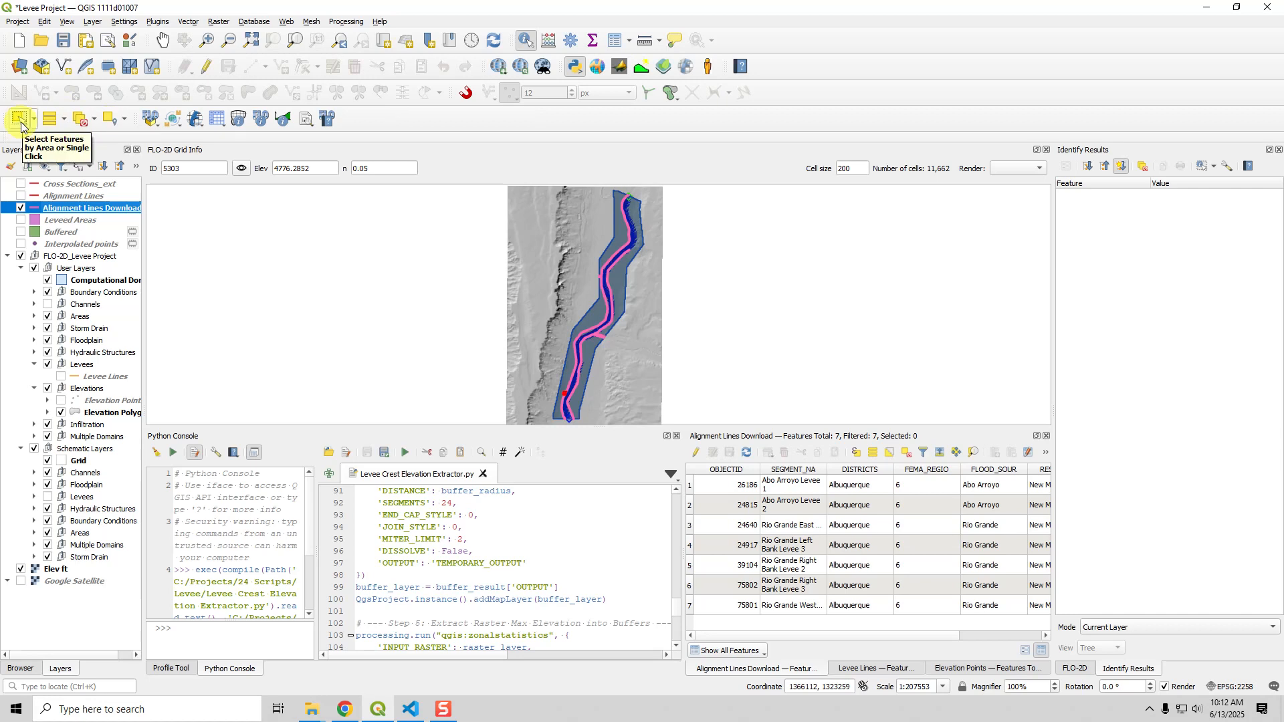
{"action": "left_click", "coordinate": [63, 119]}
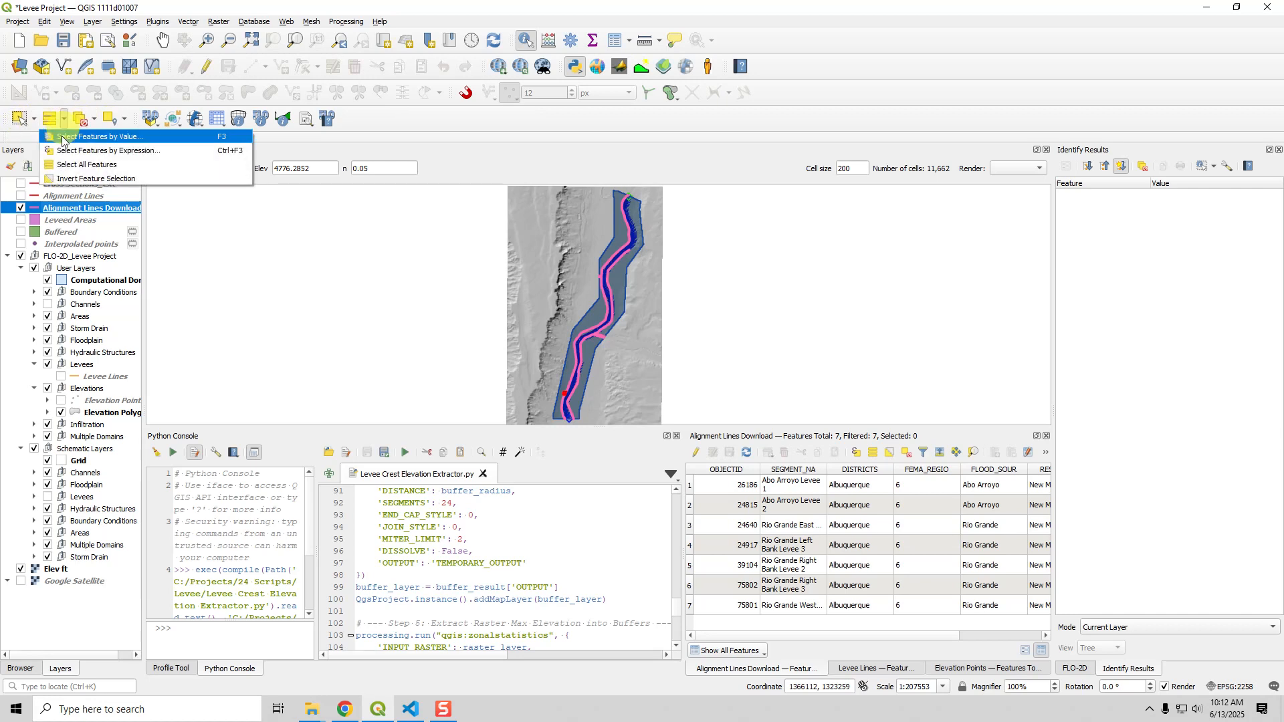
{"action": "left_click", "coordinate": [64, 167]}
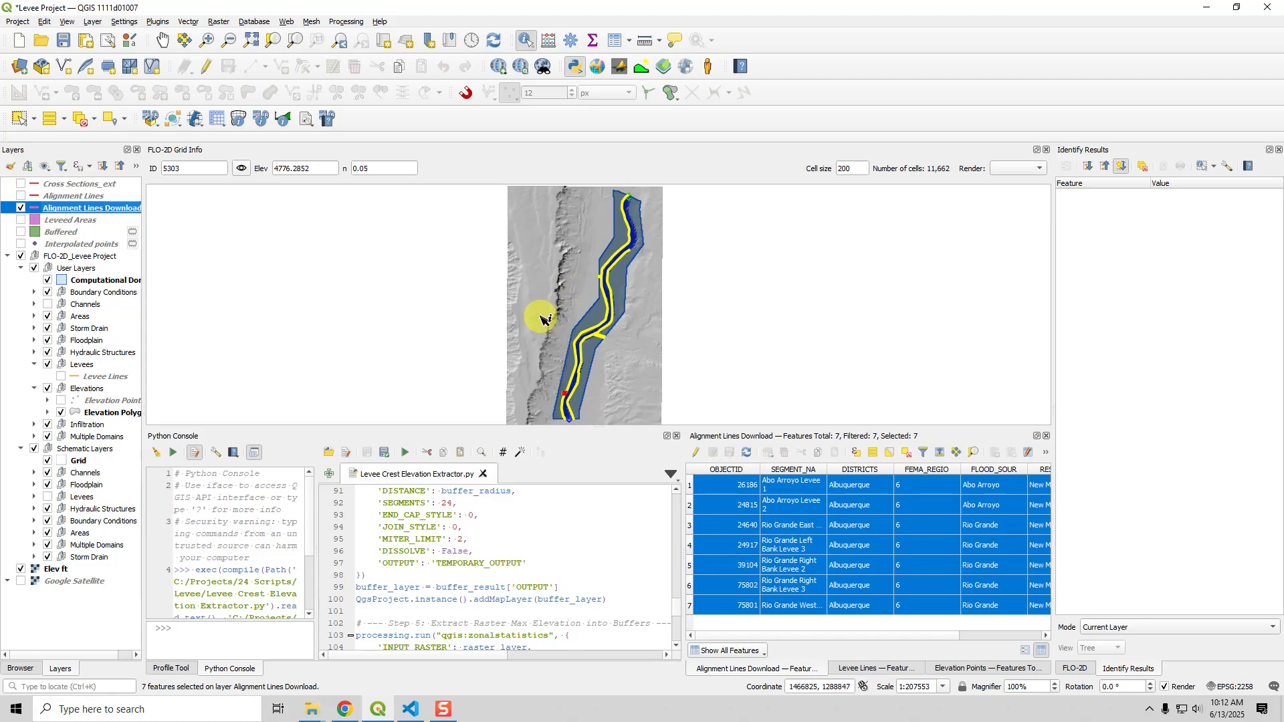
{"action": "left_click_drag", "start_coordinate": [543, 318], "coordinate": [479, 330]}
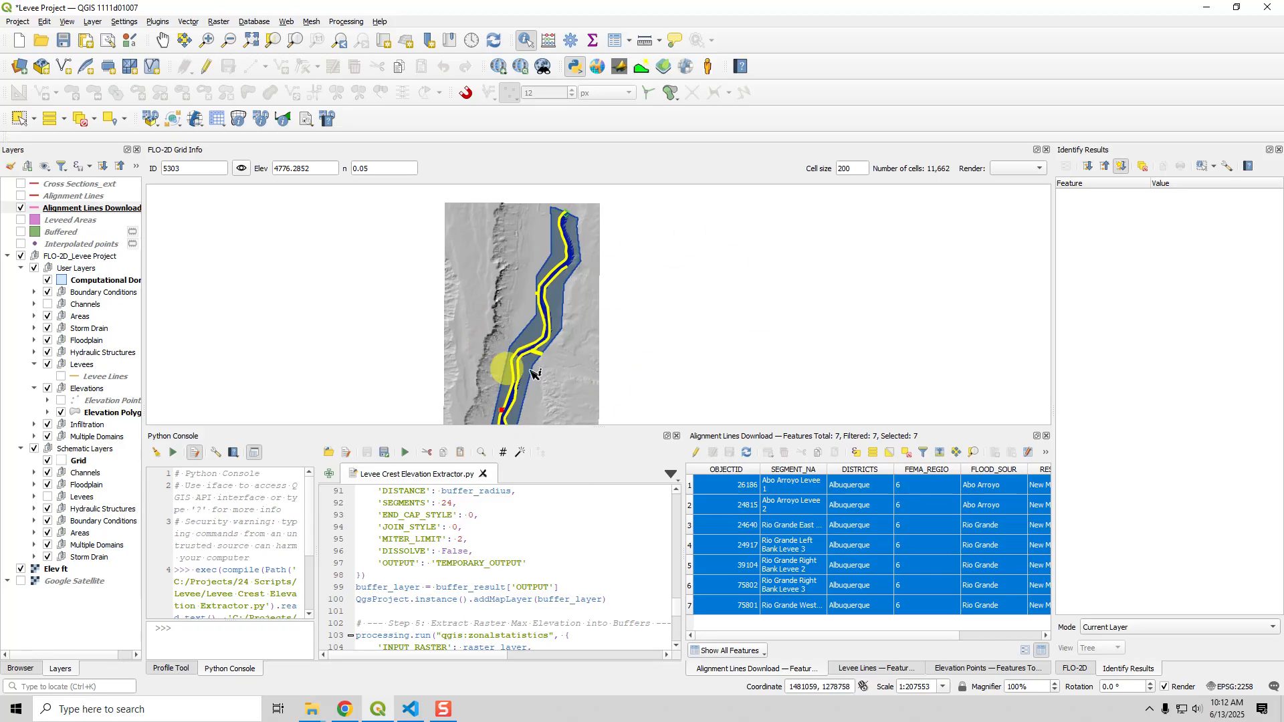
{"action": "left_click_drag", "start_coordinate": [549, 330], "coordinate": [609, 323]}
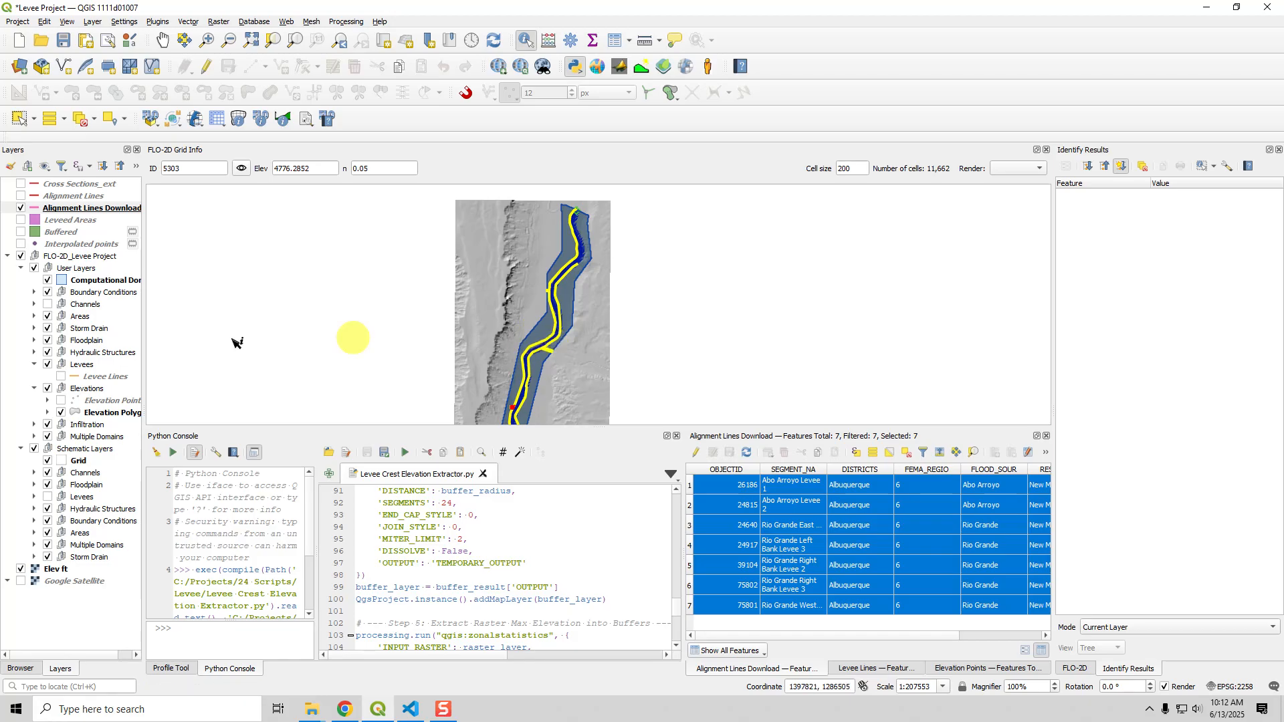
- Show the Levee Lines layer, enable editing on it and delete all of its existing features
{"action": "left_click", "coordinate": [107, 378]}
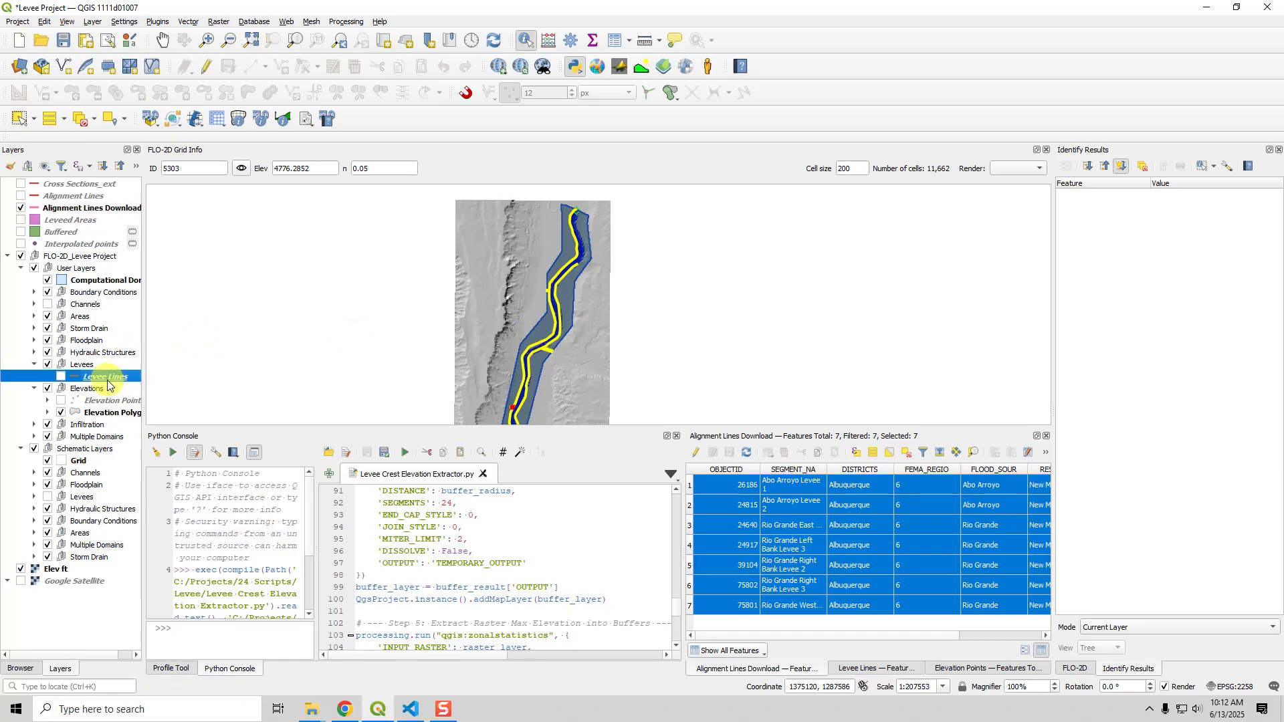
{"action": "left_click", "coordinate": [61, 376]}
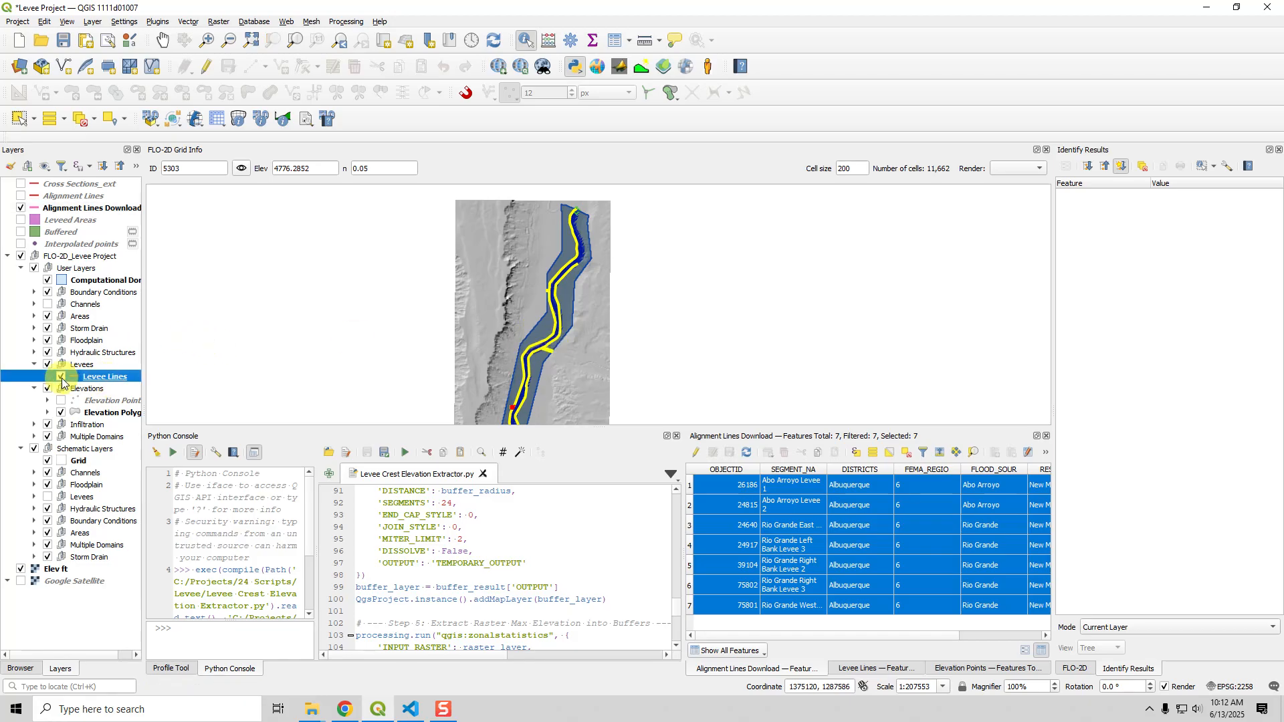
{"action": "left_click", "coordinate": [203, 70]}
{"action": "left_click", "coordinate": [50, 120]}
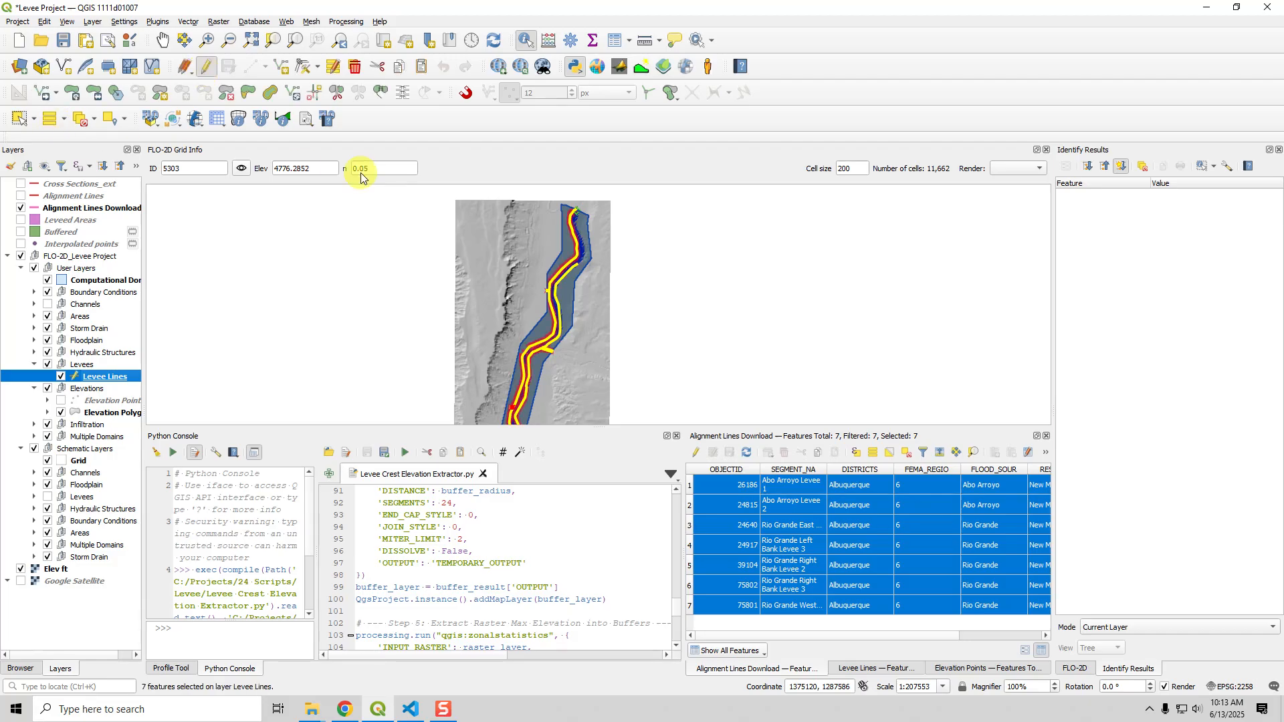
{"action": "left_click", "coordinate": [354, 70]}
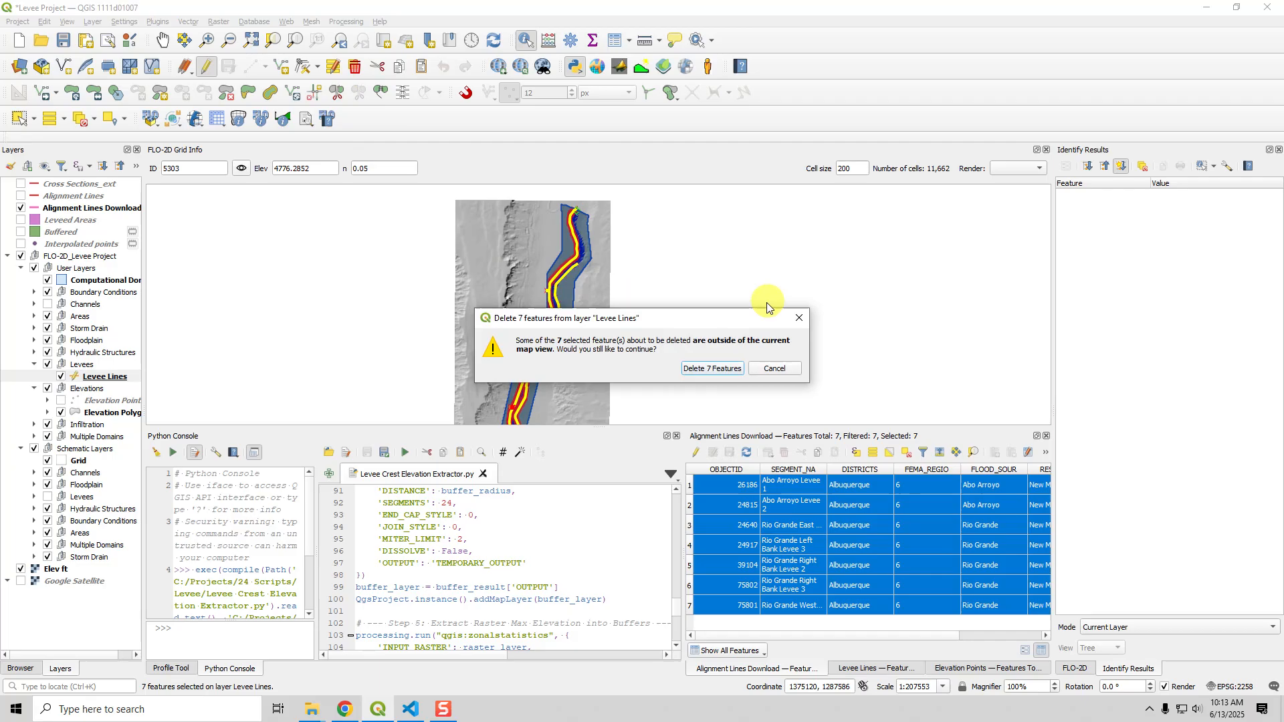
{"action": "left_click", "coordinate": [725, 366]}
- Paste the copied alignment lines into Levee Lines, save the layer edits and check its attribute table
{"action": "key", "text": "ctrl+v"}
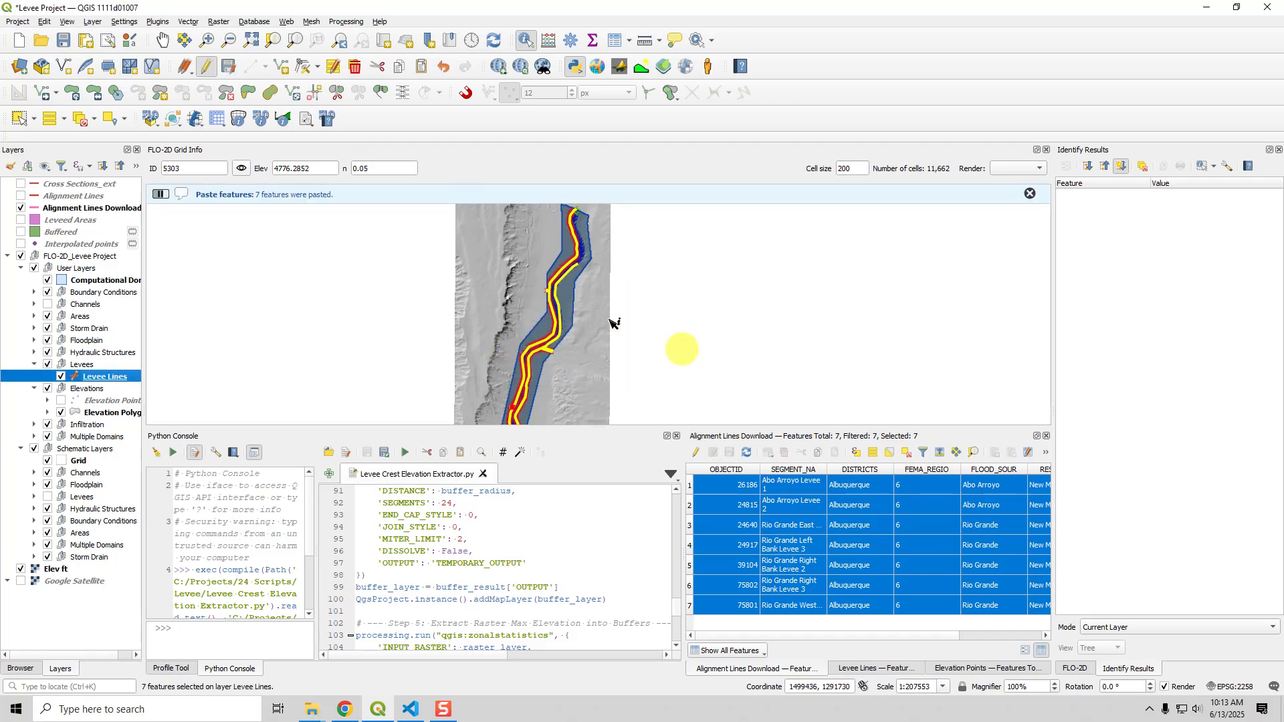
{"action": "left_click", "coordinate": [228, 68]}
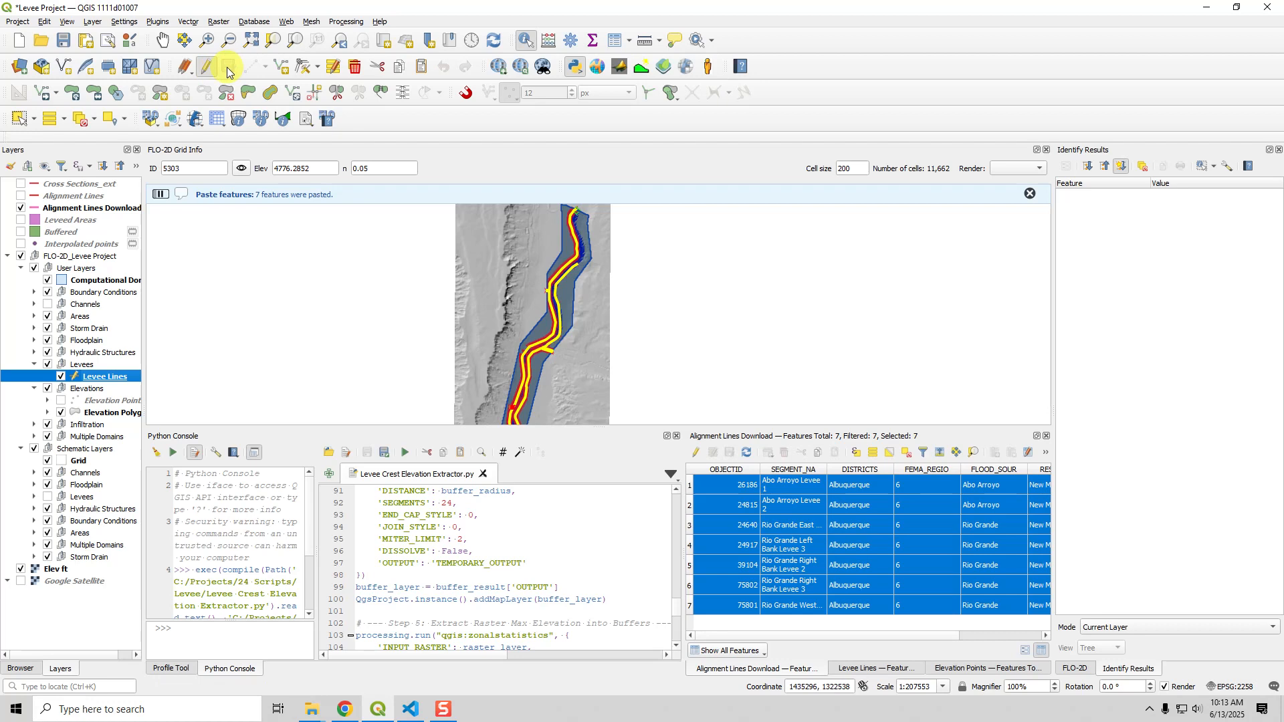
{"action": "left_click", "coordinate": [856, 669]}
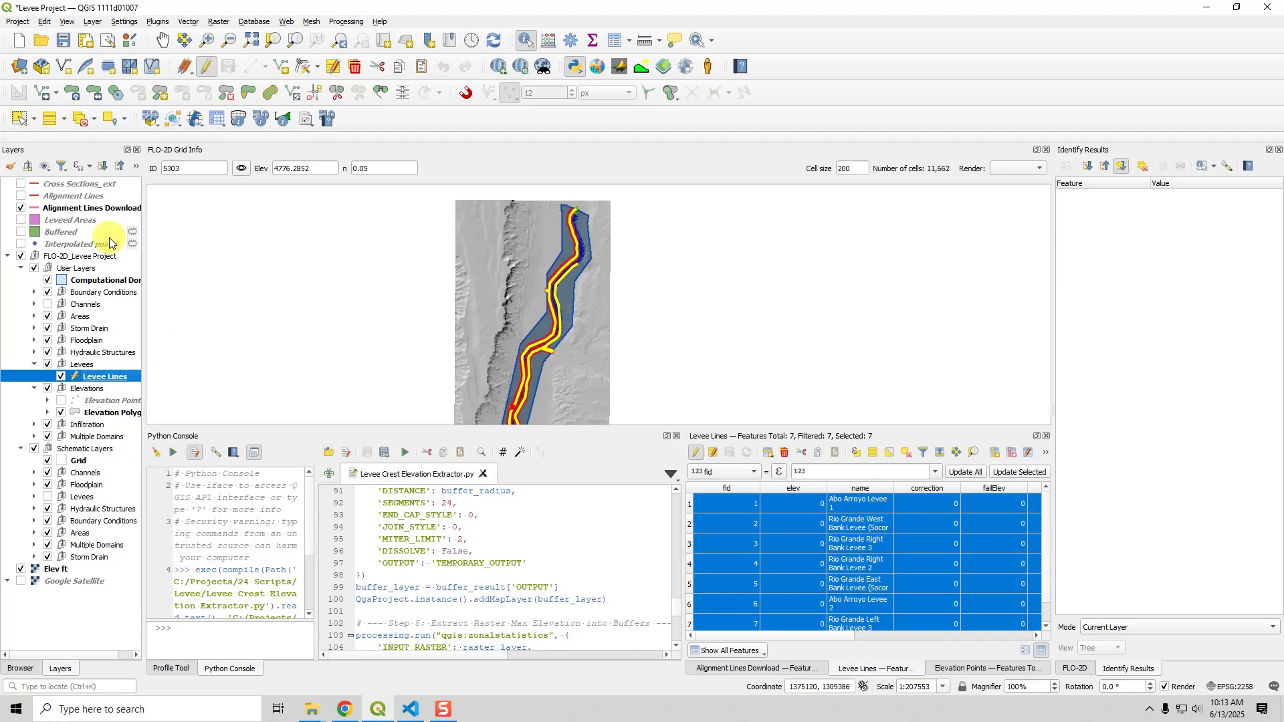
- Stop editing the Levee Lines layer and hide the Alignment Lines Download layer
{"action": "left_click", "coordinate": [204, 66]}
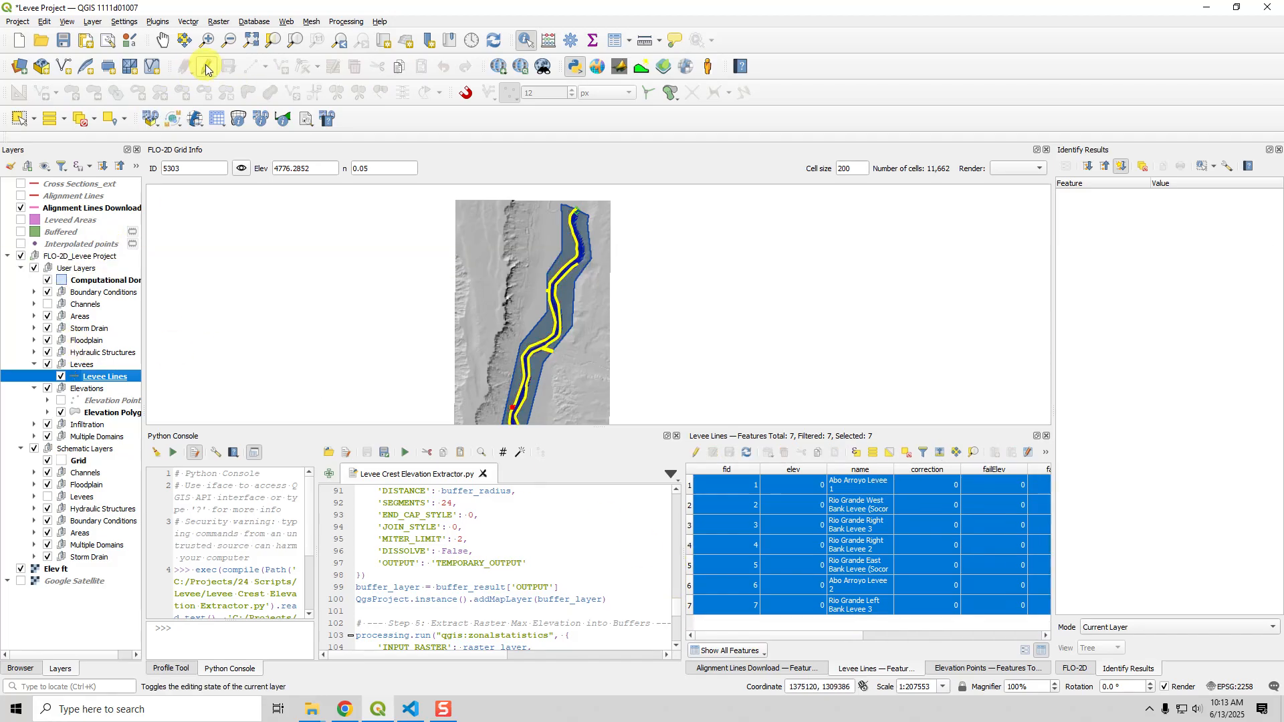
{"action": "left_click", "coordinate": [23, 208]}
- Remove the Cross Sections_ext layer from the project
{"action": "left_click", "coordinate": [75, 184]}
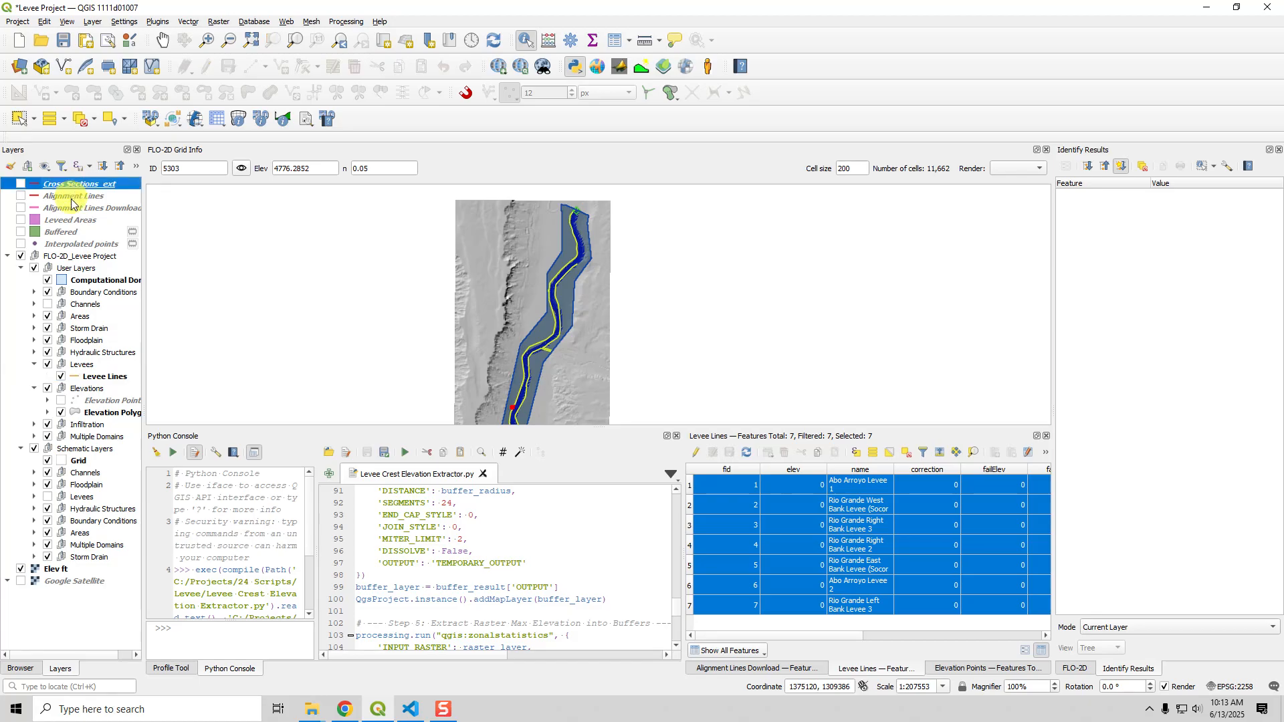
{"action": "left_click", "coordinate": [73, 198], "text": "ctrl"}
{"action": "left_click", "coordinate": [73, 189]}
{"action": "right_click", "coordinate": [74, 191]}
{"action": "key", "text": "r"}
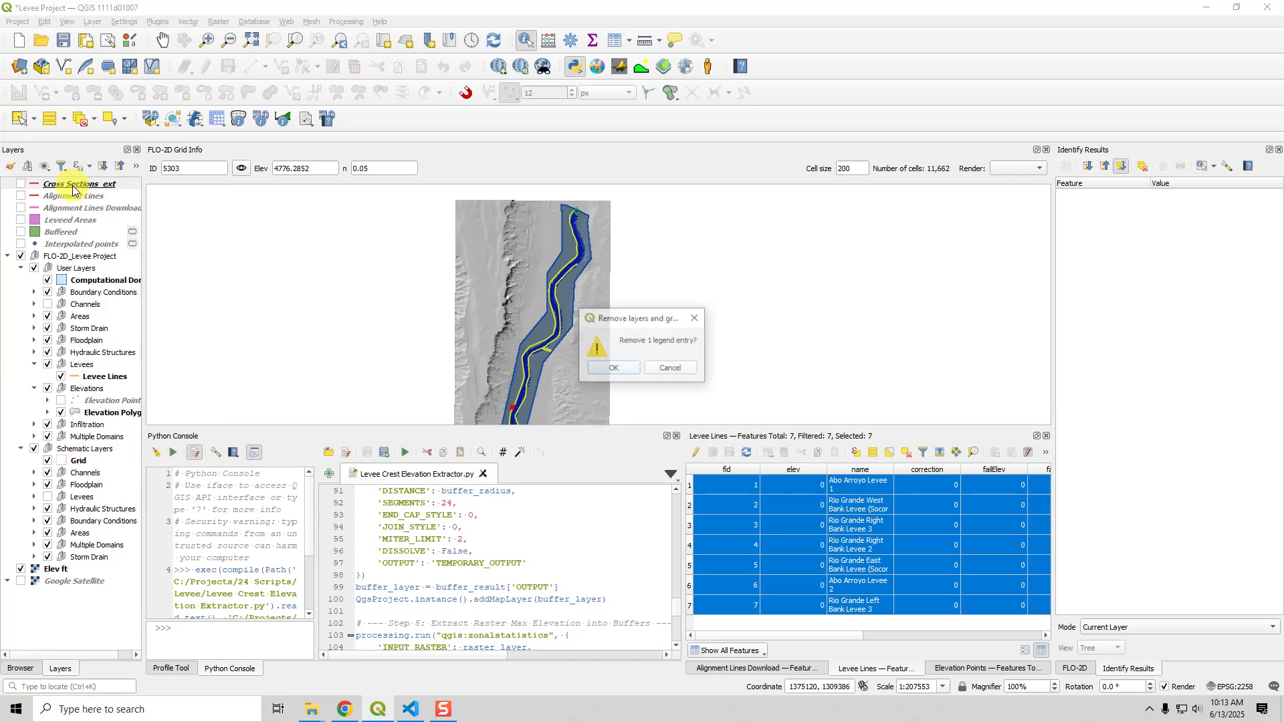
{"action": "left_click", "coordinate": [609, 367]}
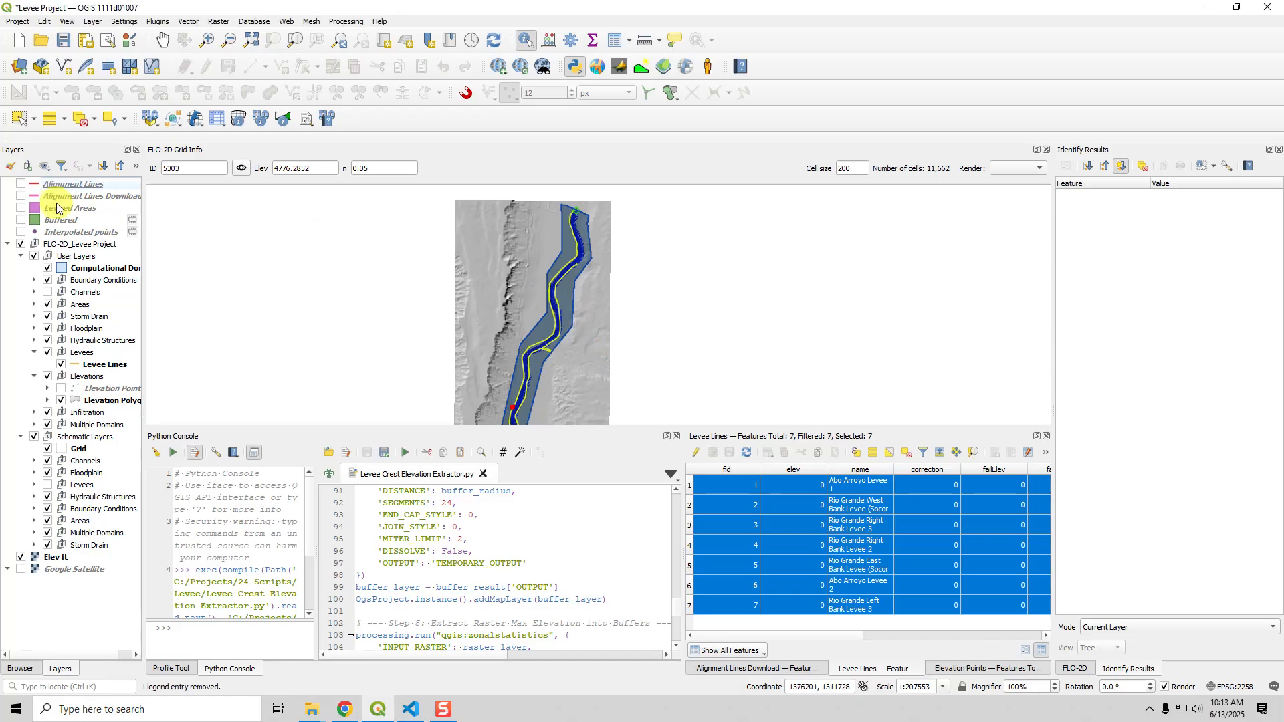
- Move the Leveed Areas, Alignment Lines Download and Alignment Lines layers to the end of the layer order, below Google Satellite
{"action": "left_click", "coordinate": [59, 209]}
{"action": "left_click_drag", "start_coordinate": [60, 210], "coordinate": [74, 588]}
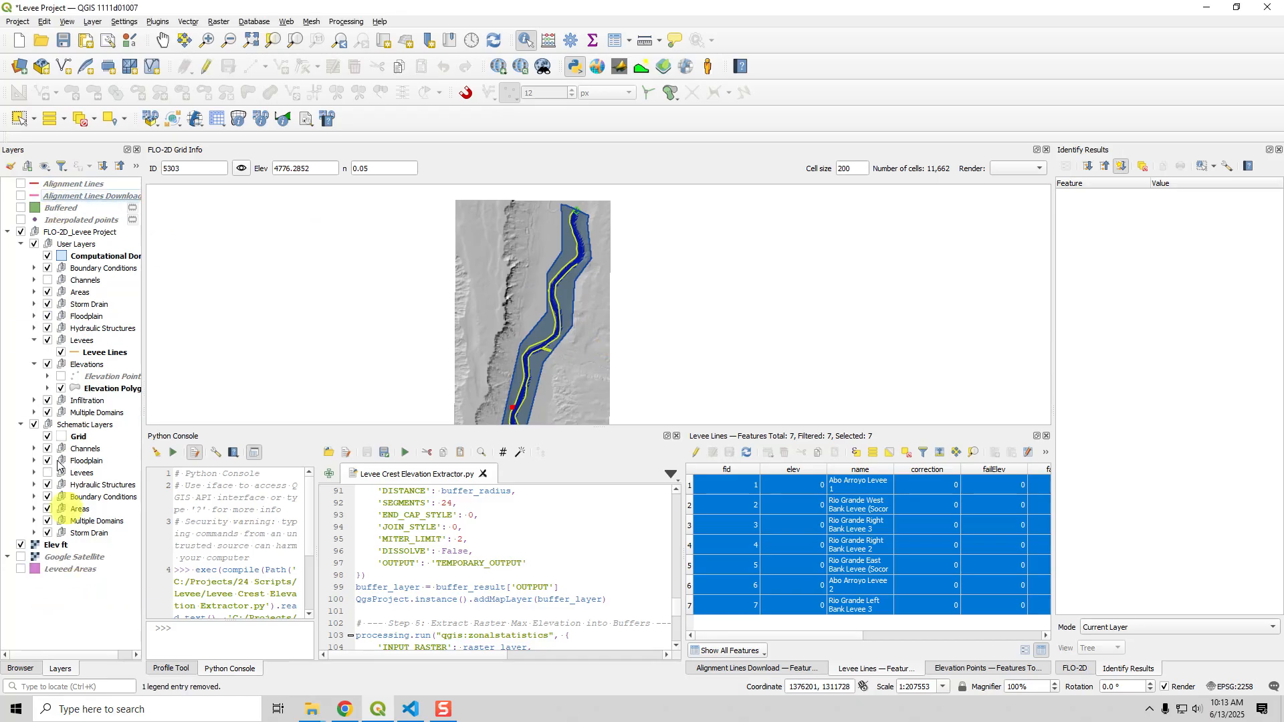
{"action": "left_click_drag", "start_coordinate": [59, 196], "coordinate": [90, 601]}
{"action": "left_click", "coordinate": [72, 185]}
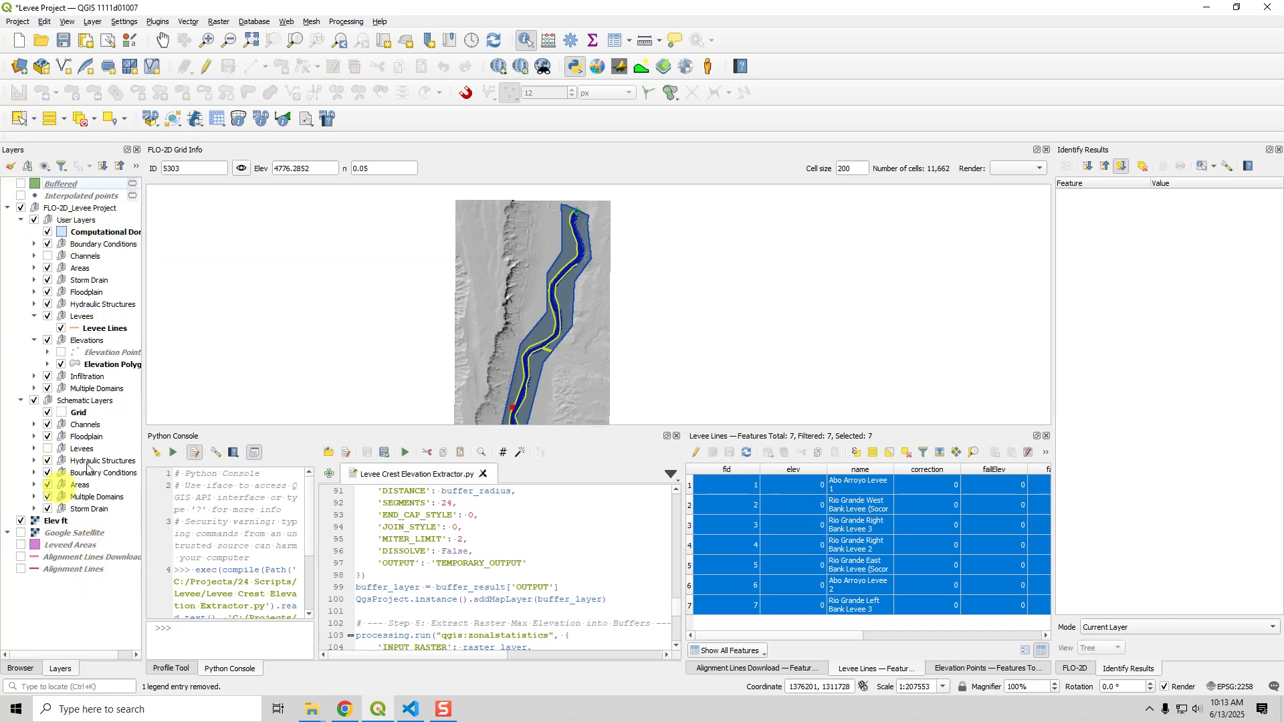
- Save the project, storing only the external layers' paths in the GeoPackage, and dismiss the save notification
{"action": "left_click", "coordinate": [67, 44]}
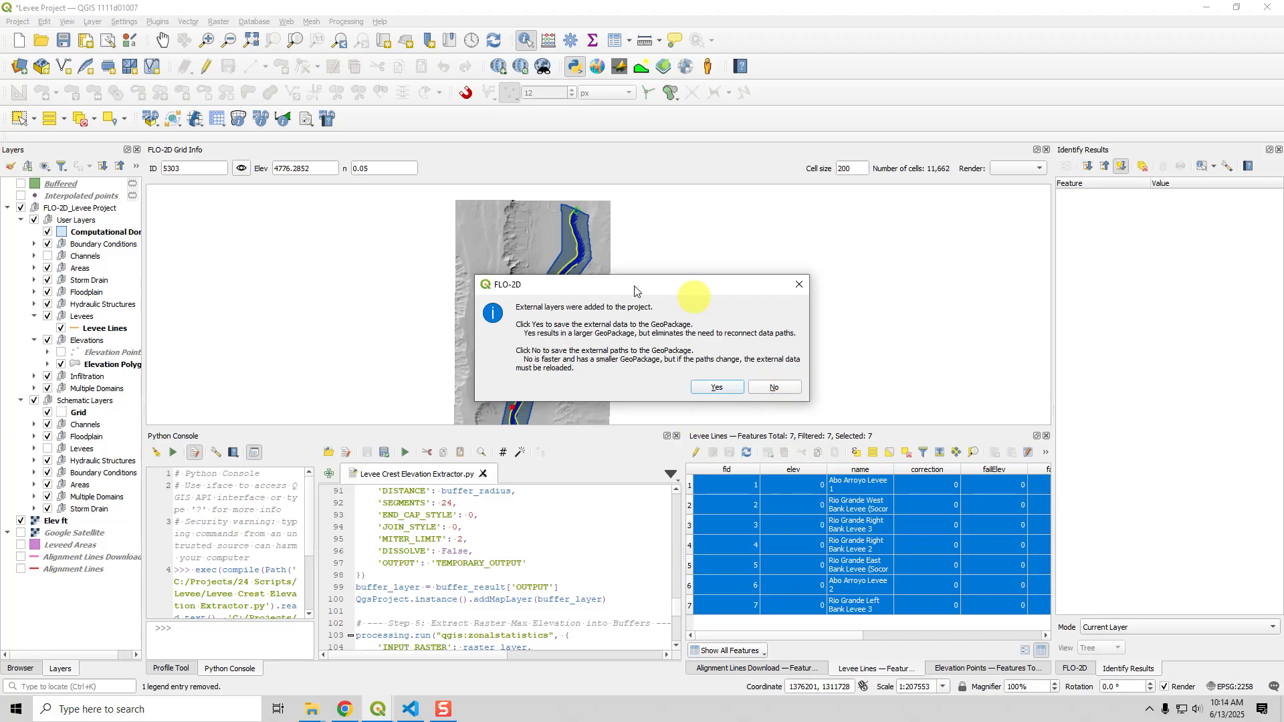
{"action": "left_click", "coordinate": [789, 389]}
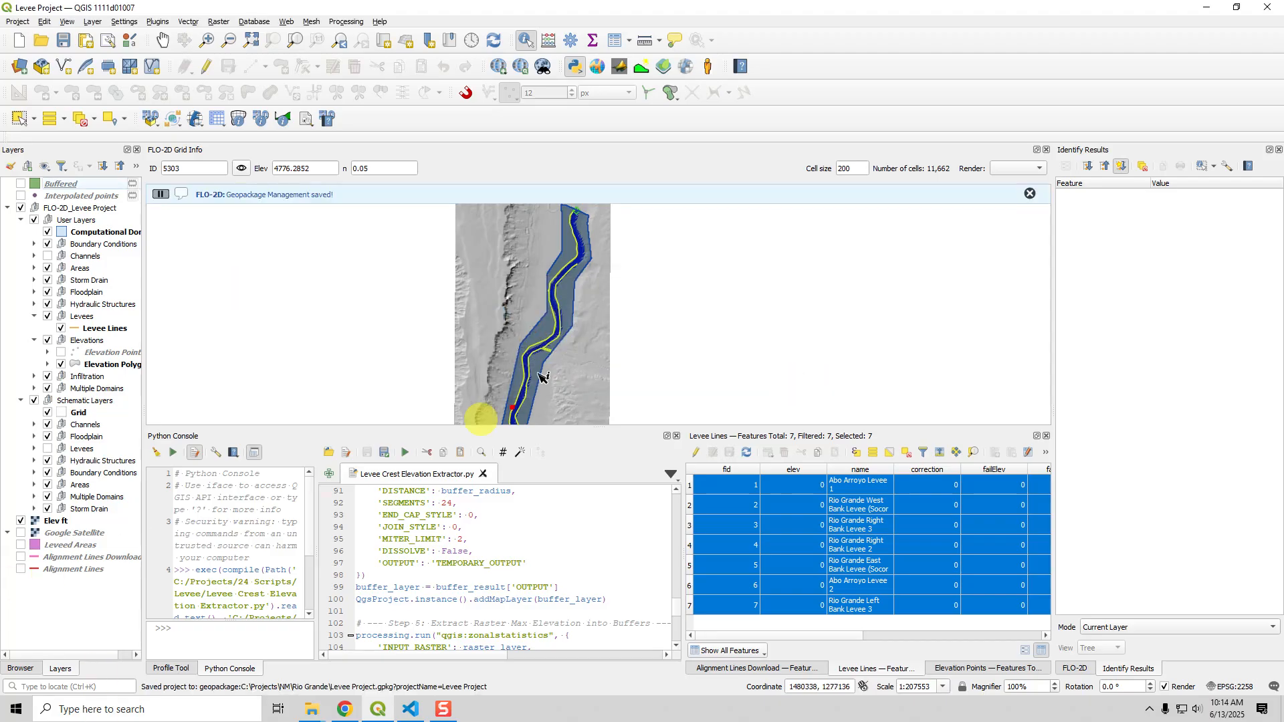
{"action": "left_click", "coordinate": [1030, 194]}
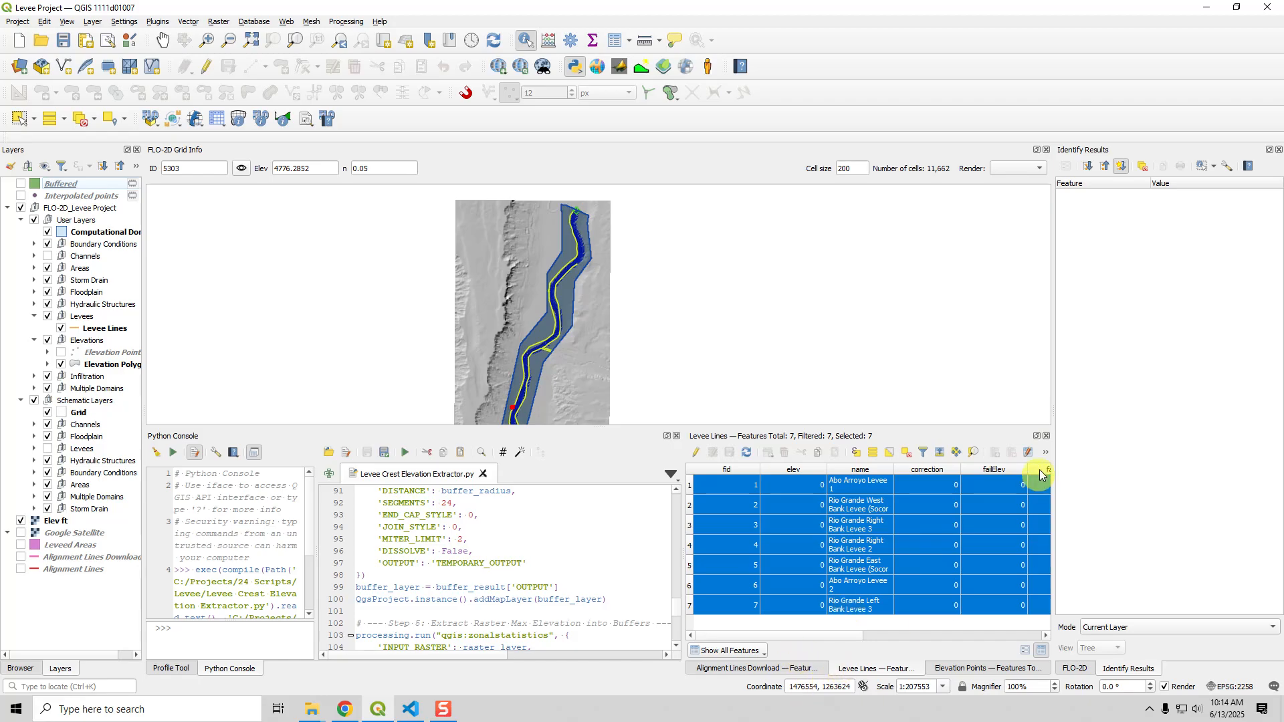
- Close the Levee Lines and Alignment Lines Download attribute tables and deselect all features
{"action": "left_click", "coordinate": [1045, 438]}
{"action": "left_click", "coordinate": [742, 668]}
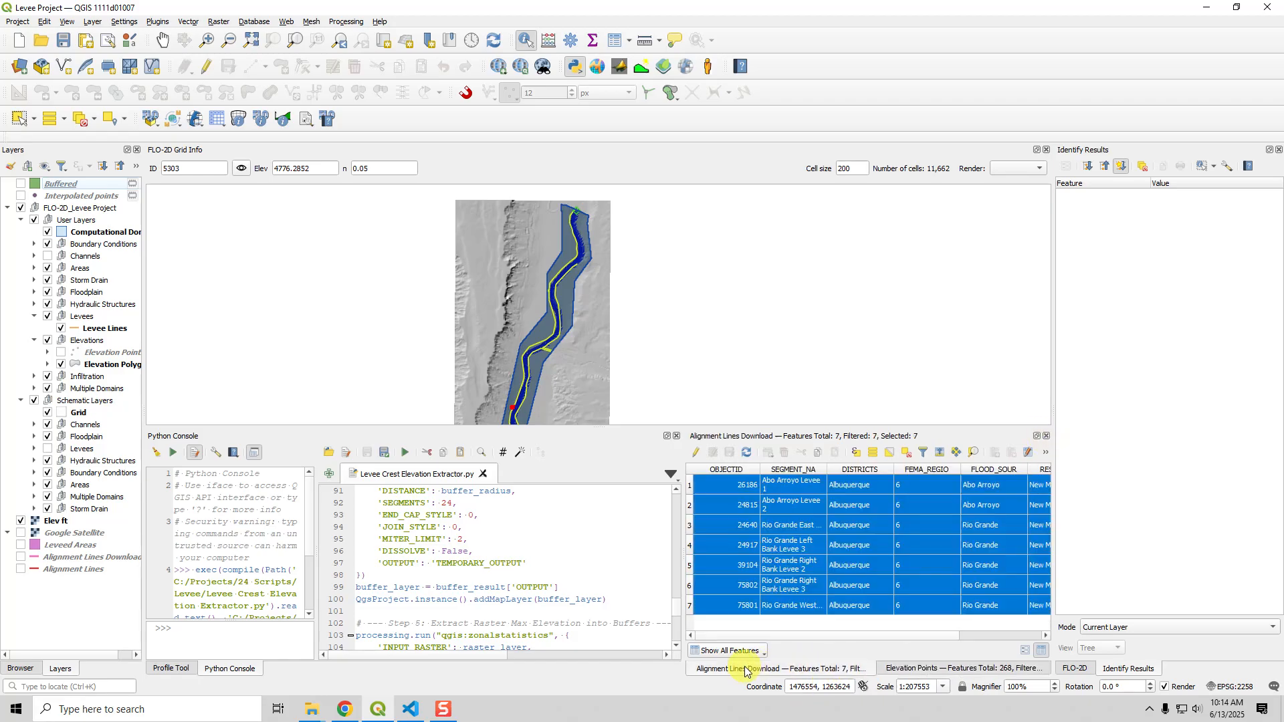
{"action": "left_click", "coordinate": [1045, 437]}
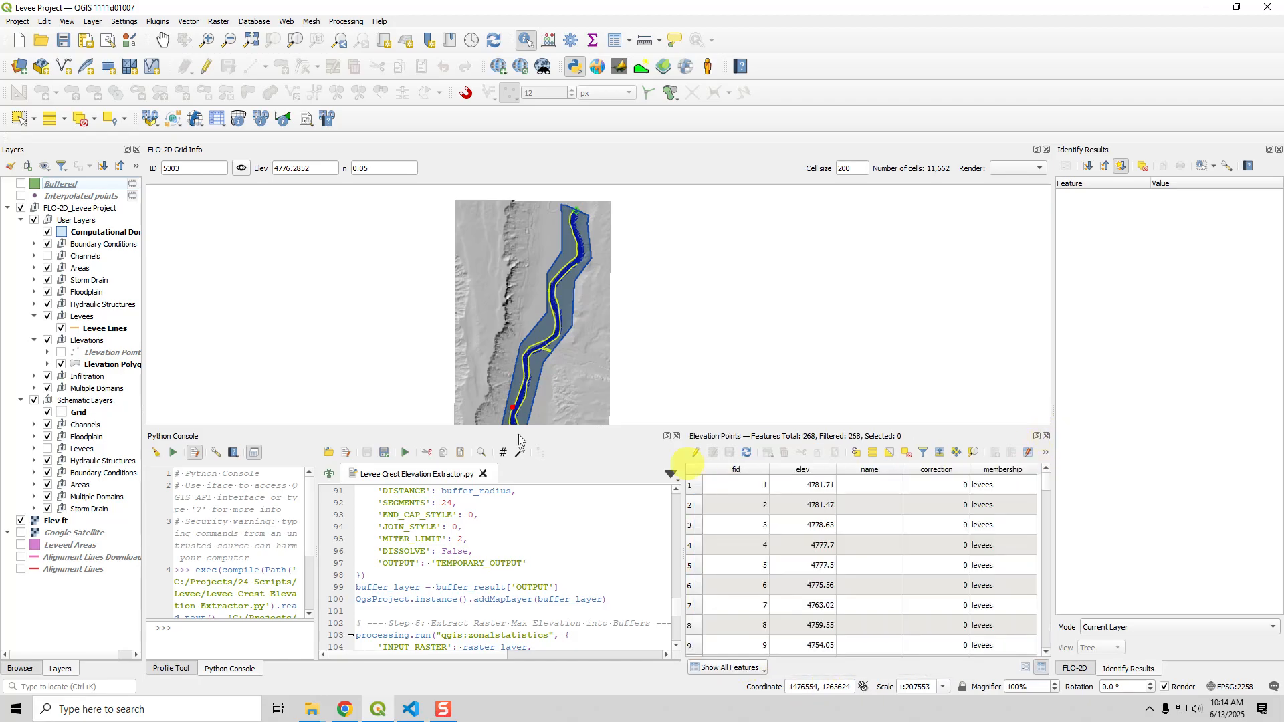
{"action": "left_click", "coordinate": [78, 121]}
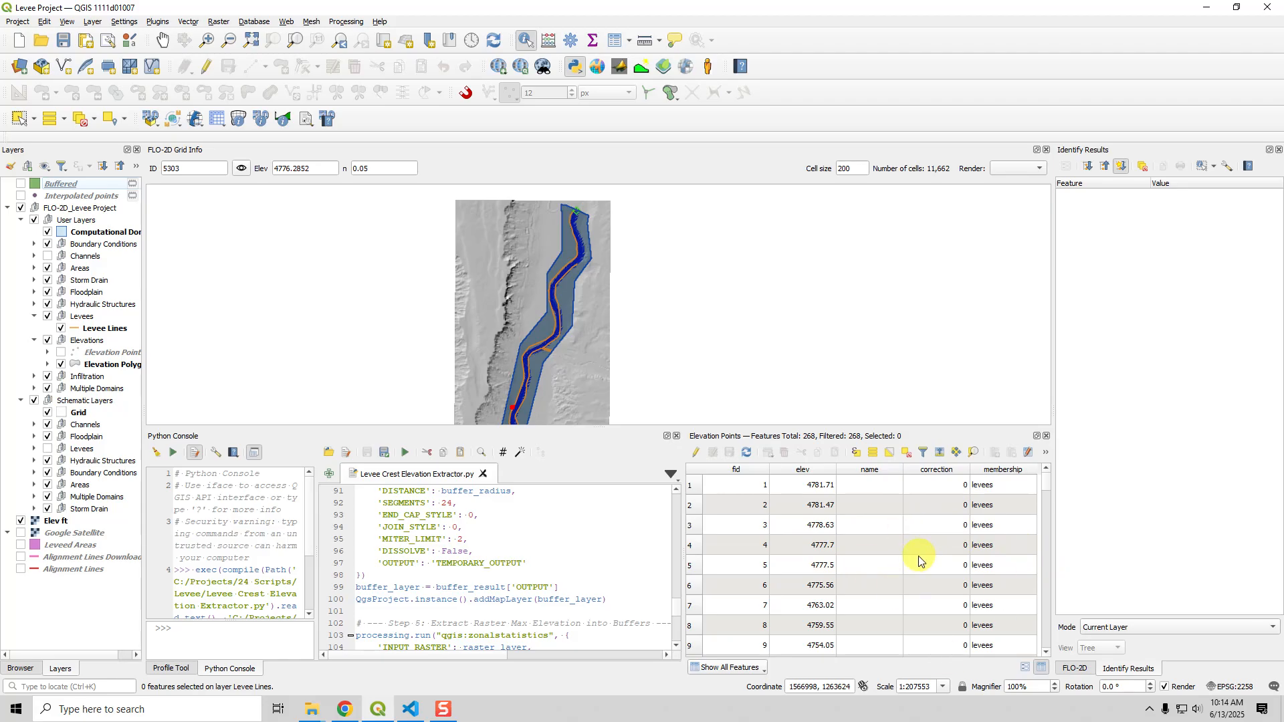
- Delete all features from the Elevation Points layer, save the edits and stop editing it
{"action": "left_click", "coordinate": [696, 454]}
{"action": "left_click", "coordinate": [695, 493]}
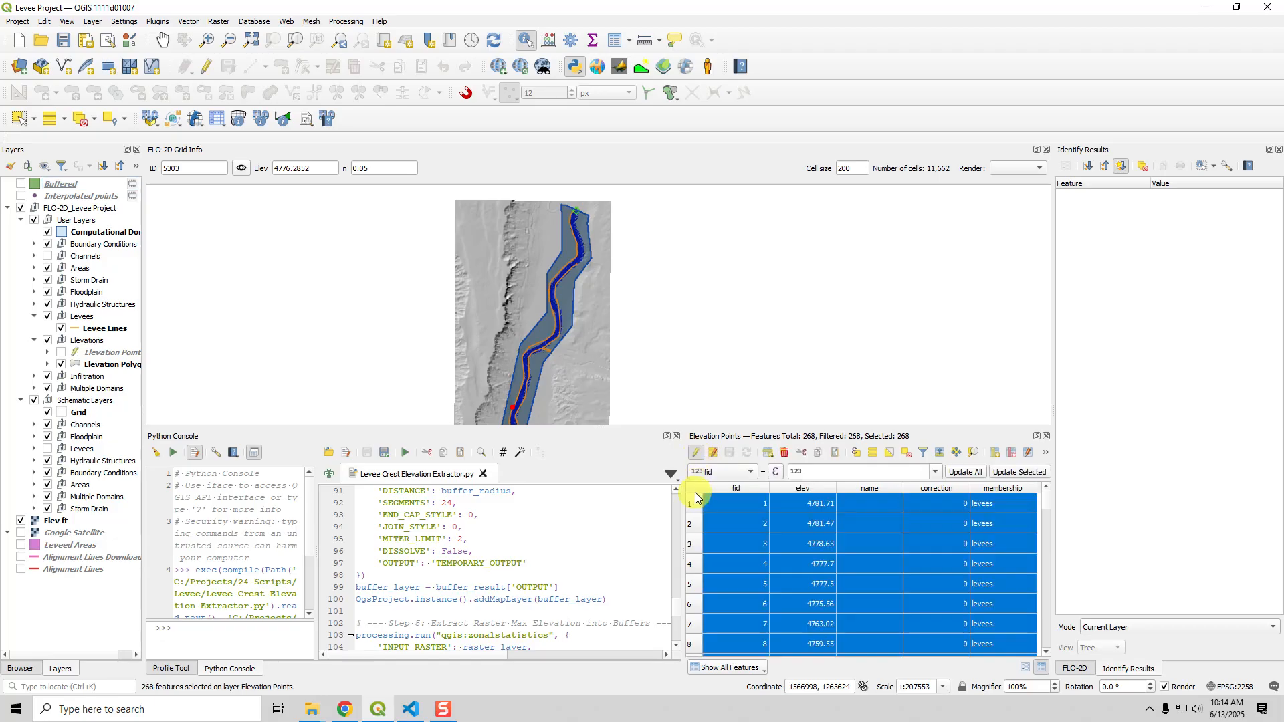
{"action": "left_click", "coordinate": [787, 453]}
{"action": "left_click", "coordinate": [729, 453]}
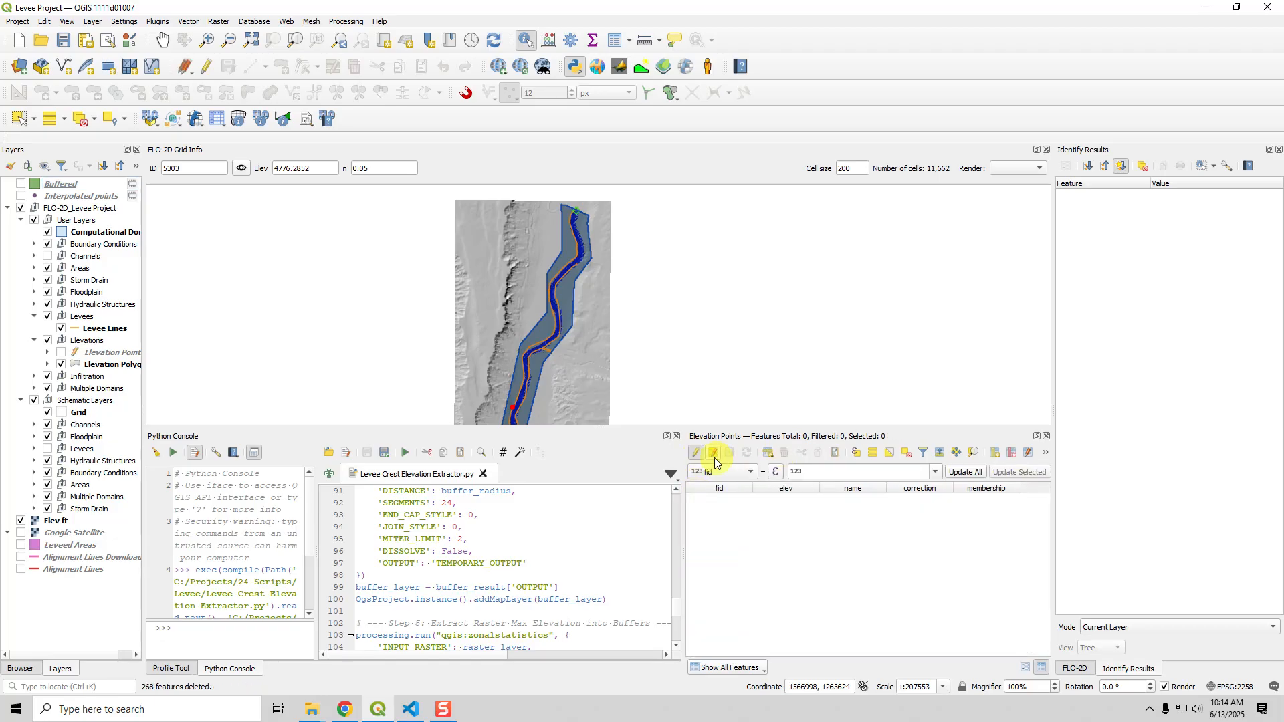
{"action": "left_click", "coordinate": [696, 452]}
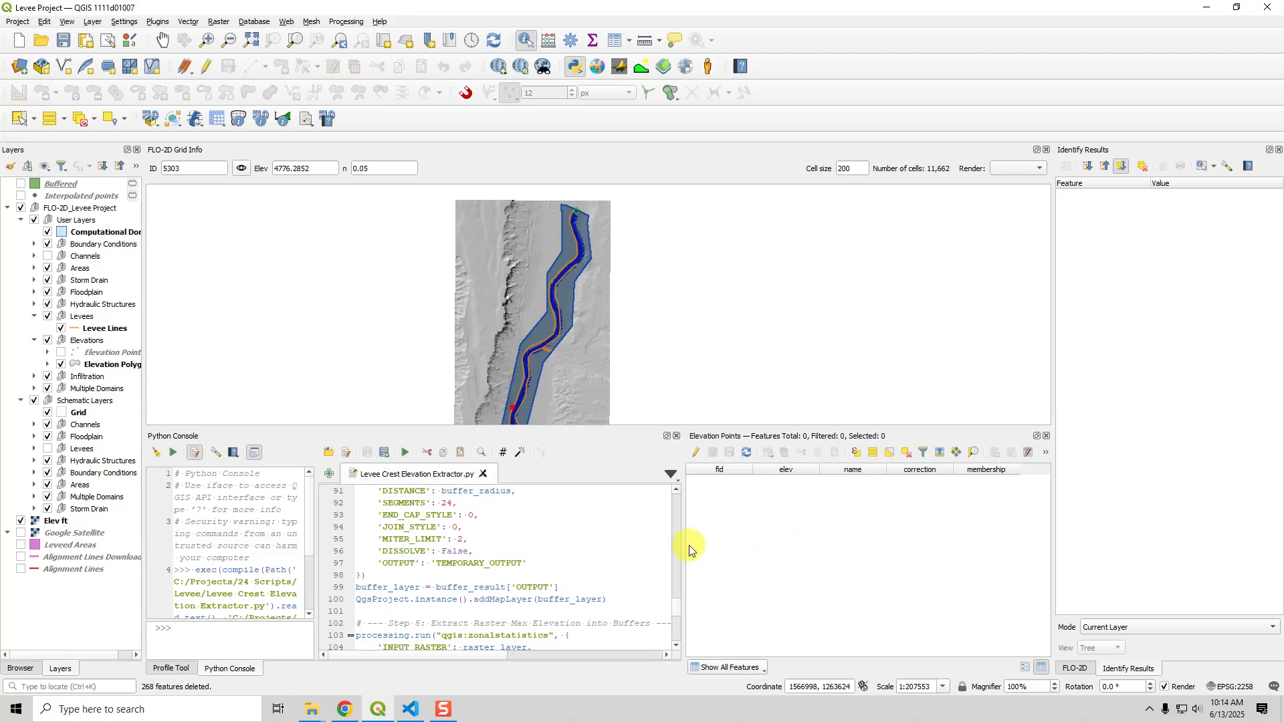
- Review the configurable variables at the start of the Levee Crest Elevation Extractor script and show the Elevation Points layer
{"action": "left_click_drag", "start_coordinate": [675, 605], "coordinate": [691, 498]}
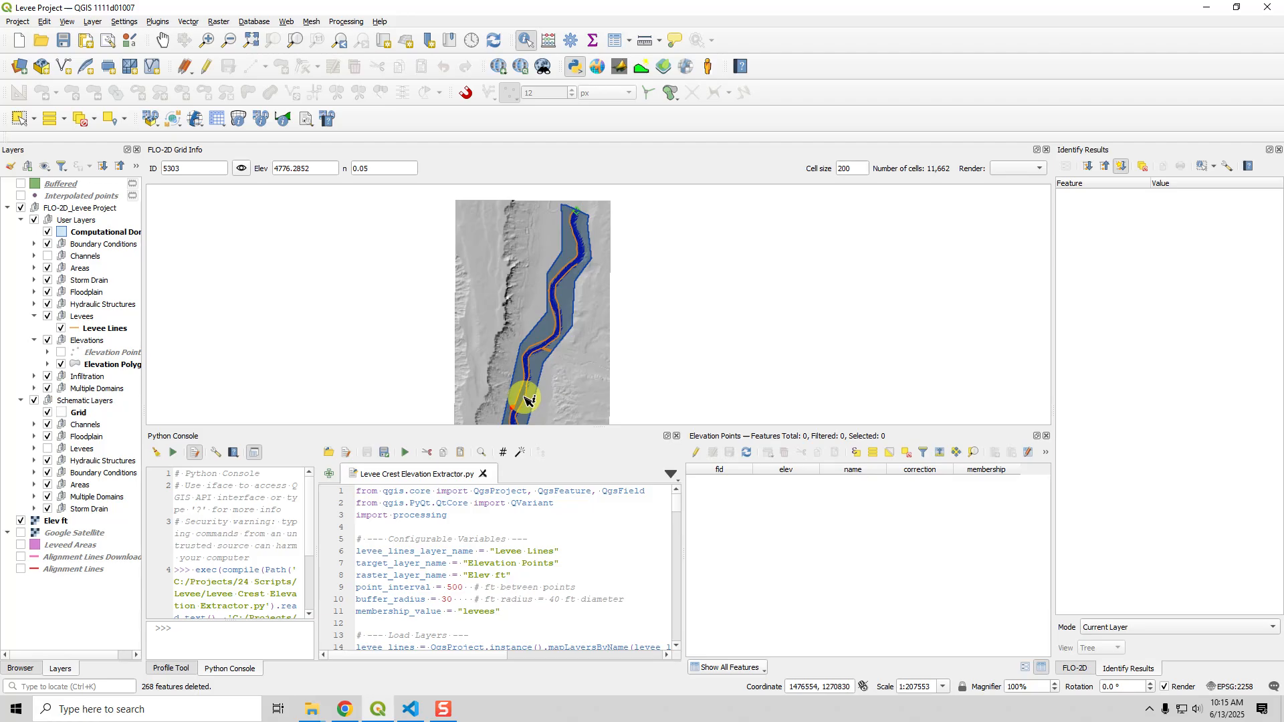
{"action": "left_click", "coordinate": [59, 187]}
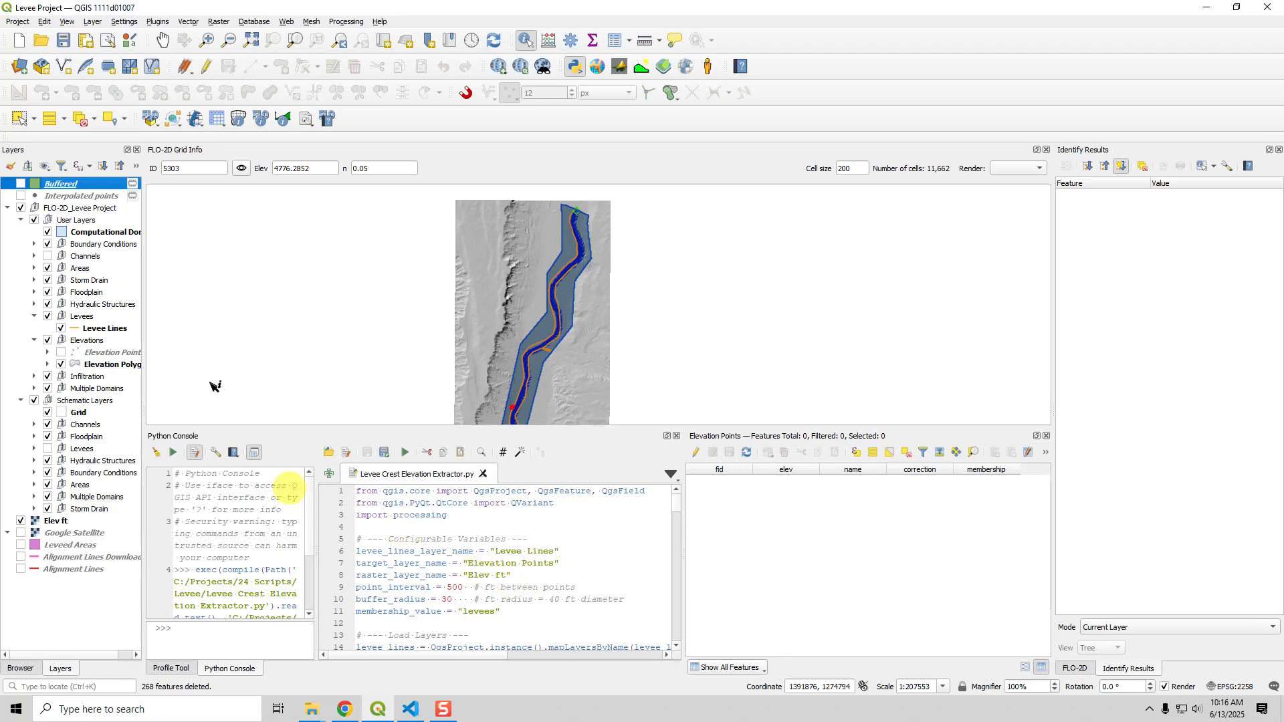
{"action": "left_click", "coordinate": [75, 354]}
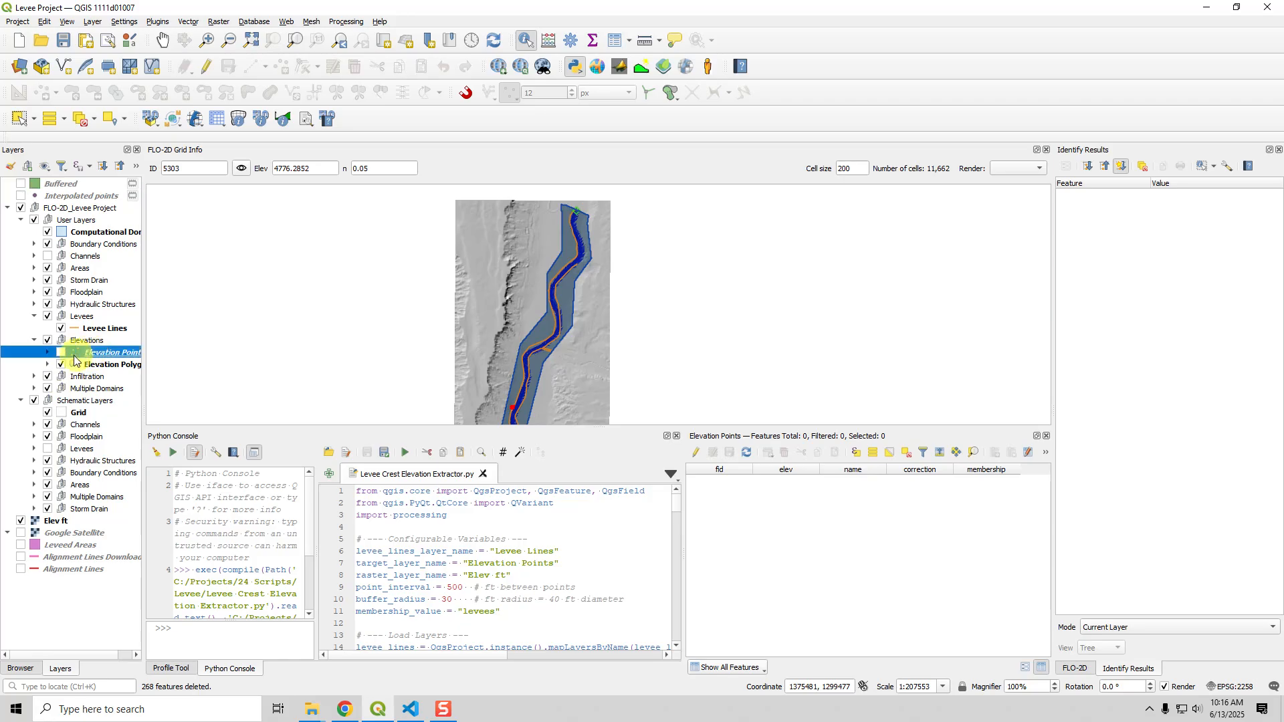
{"action": "left_click", "coordinate": [63, 351]}
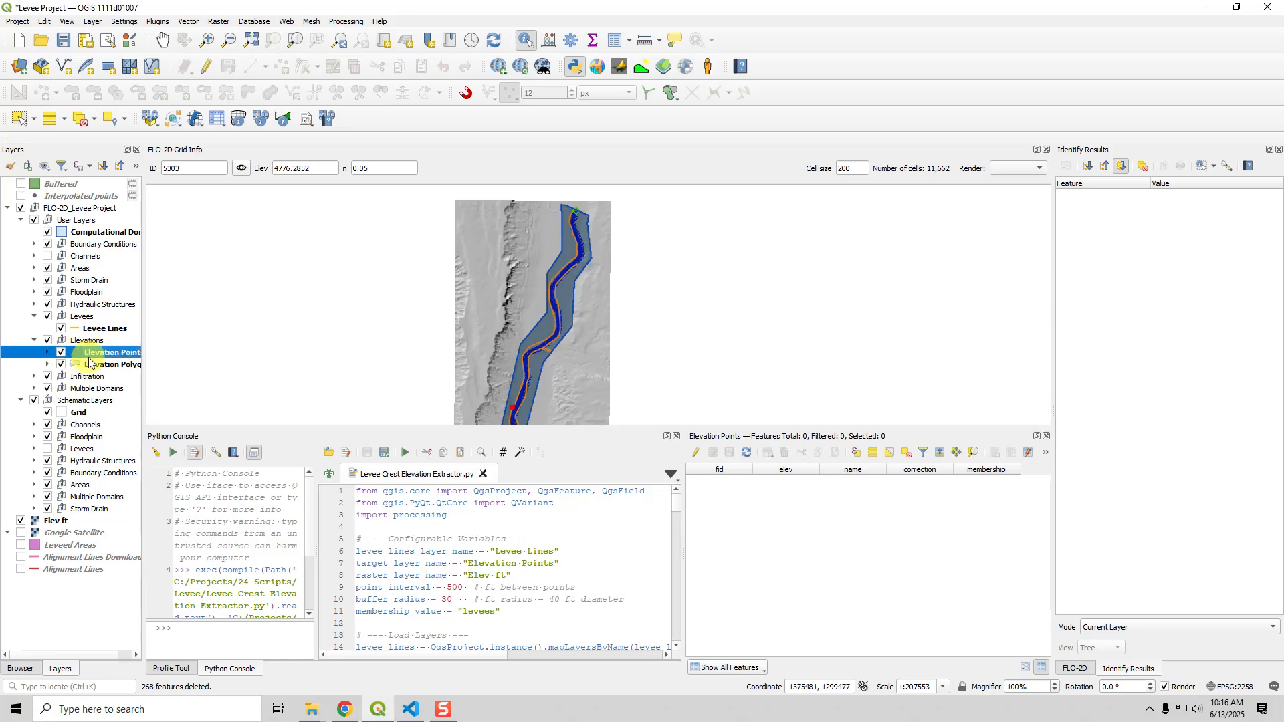
- Remove the temporary Buffered and Interpolated points layers from the project
{"action": "left_click", "coordinate": [53, 185]}
{"action": "left_click", "coordinate": [60, 196], "text": "shift"}
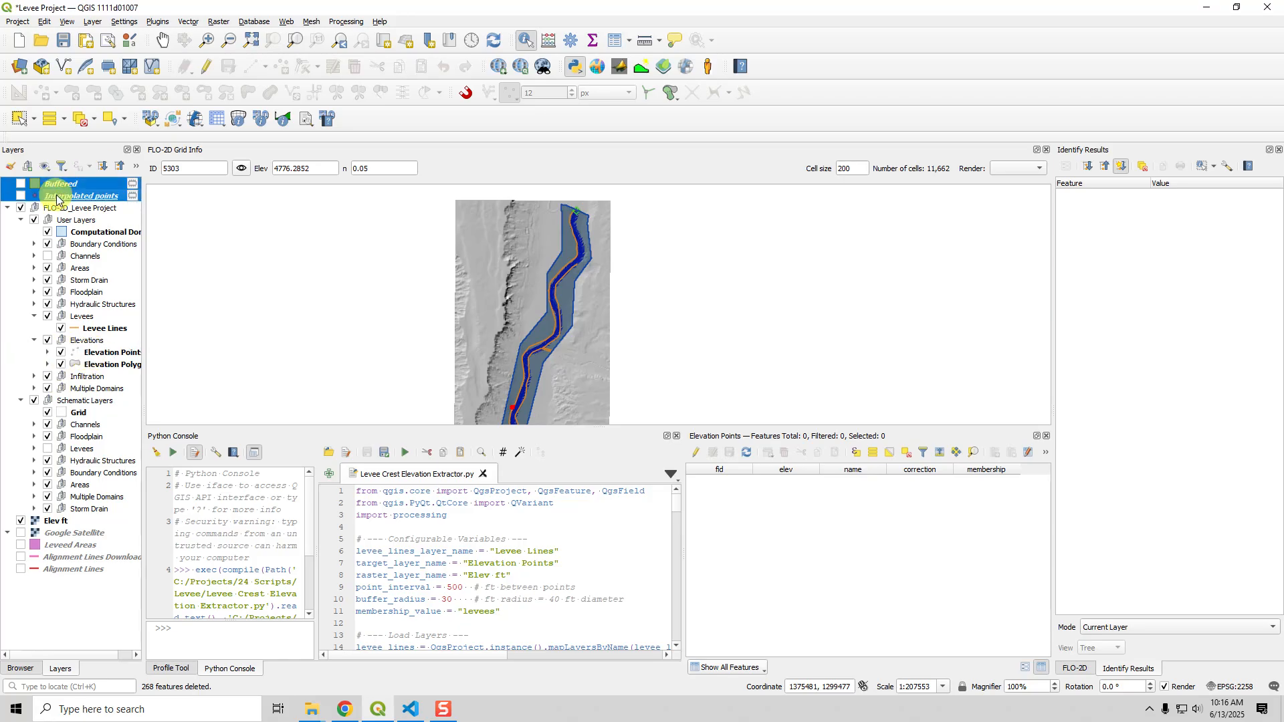
{"action": "right_click", "coordinate": [60, 194]}
{"action": "key", "text": "r"}
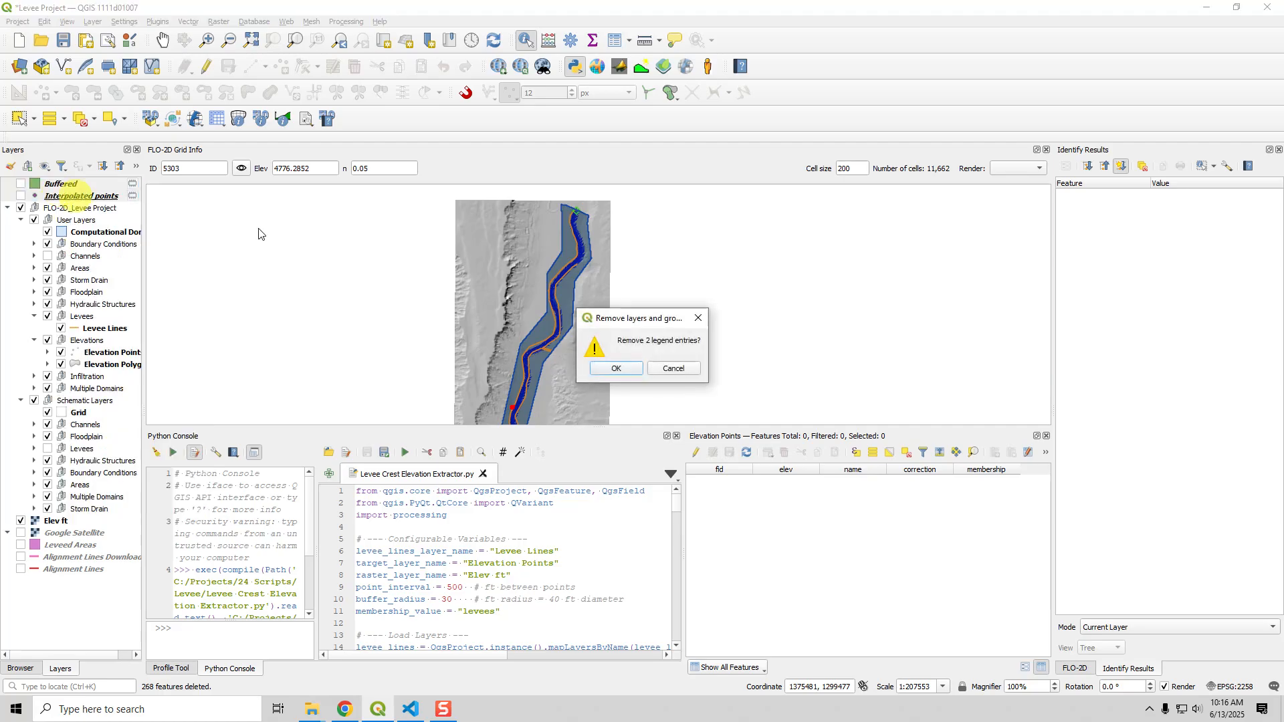
{"action": "left_click", "coordinate": [614, 367]}
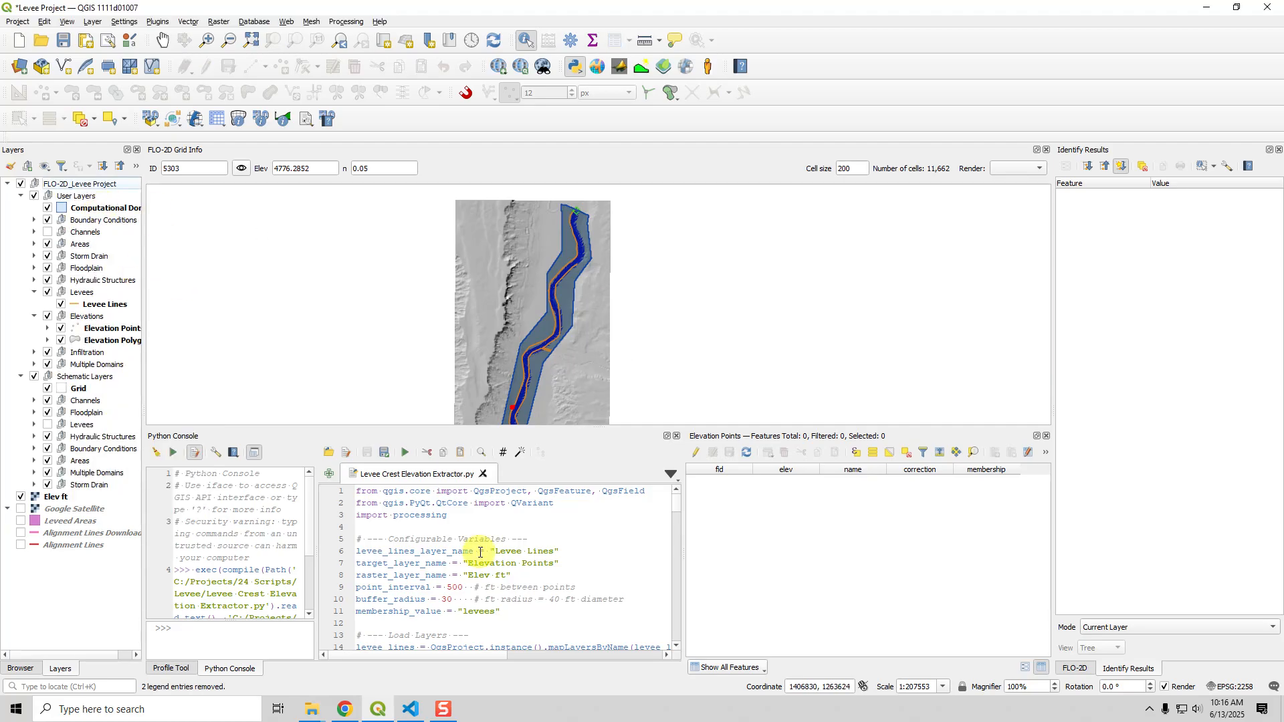
- Enlarge the script editor and compare its levee lines, target and raster layer names with the project's layer names
{"action": "left_click", "coordinate": [495, 539]}
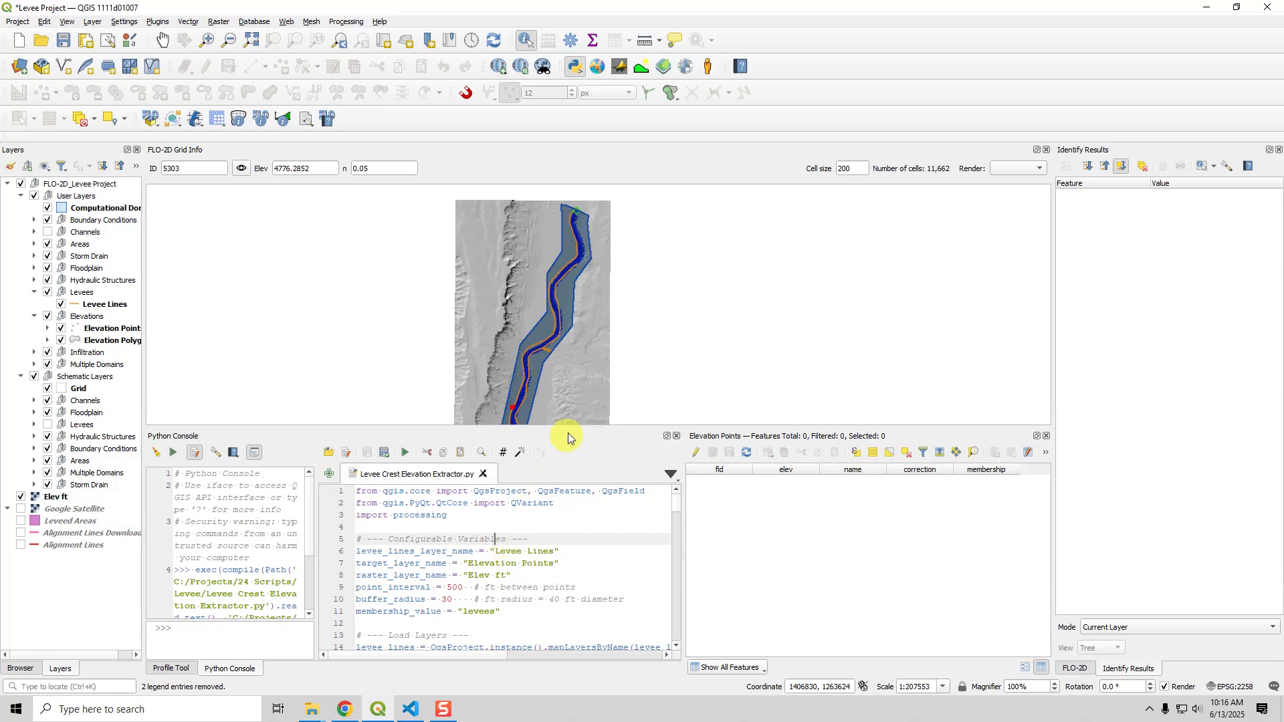
{"action": "left_click_drag", "start_coordinate": [573, 429], "coordinate": [597, 332]}
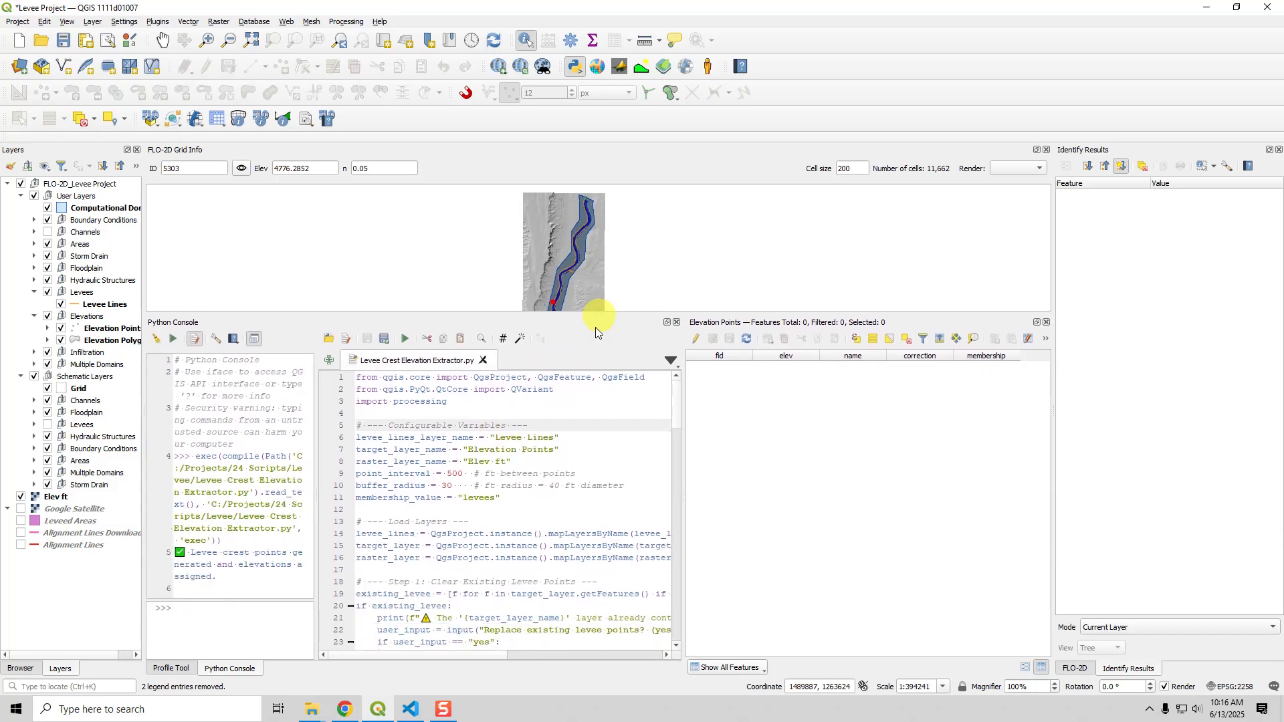
{"action": "left_click_drag", "start_coordinate": [535, 461], "coordinate": [353, 445]}
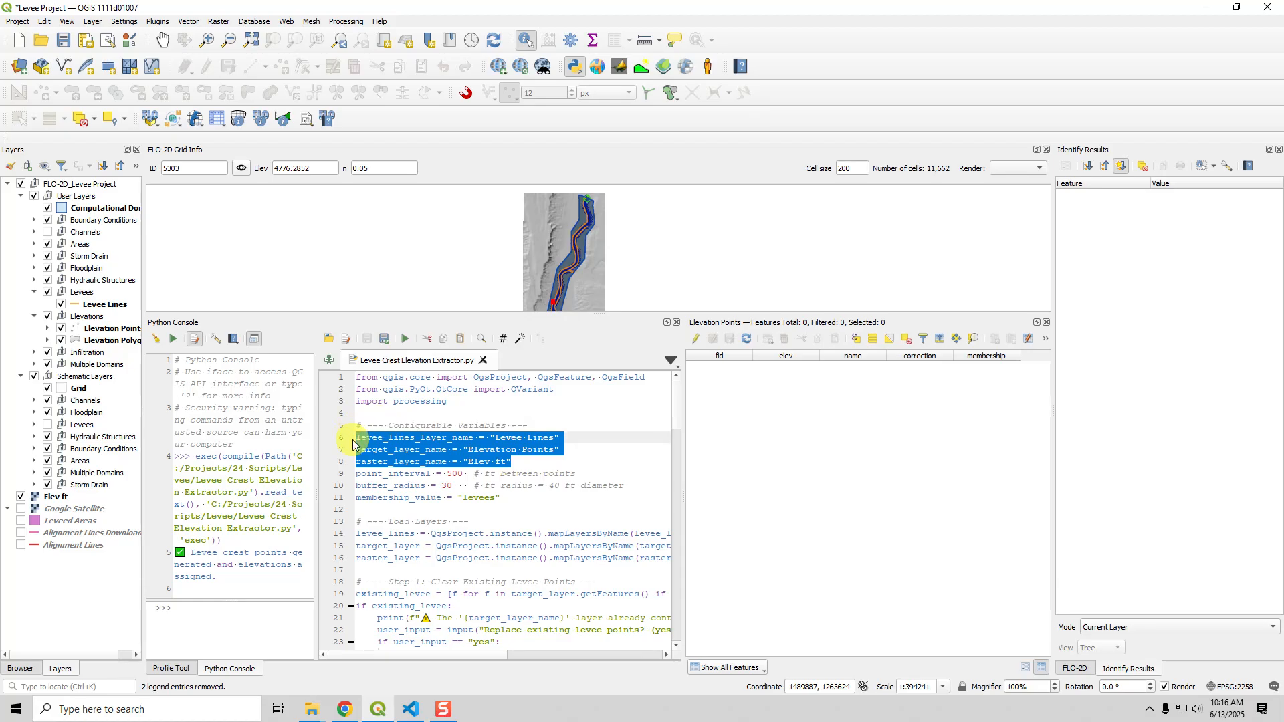
{"action": "left_click", "coordinate": [446, 460]}
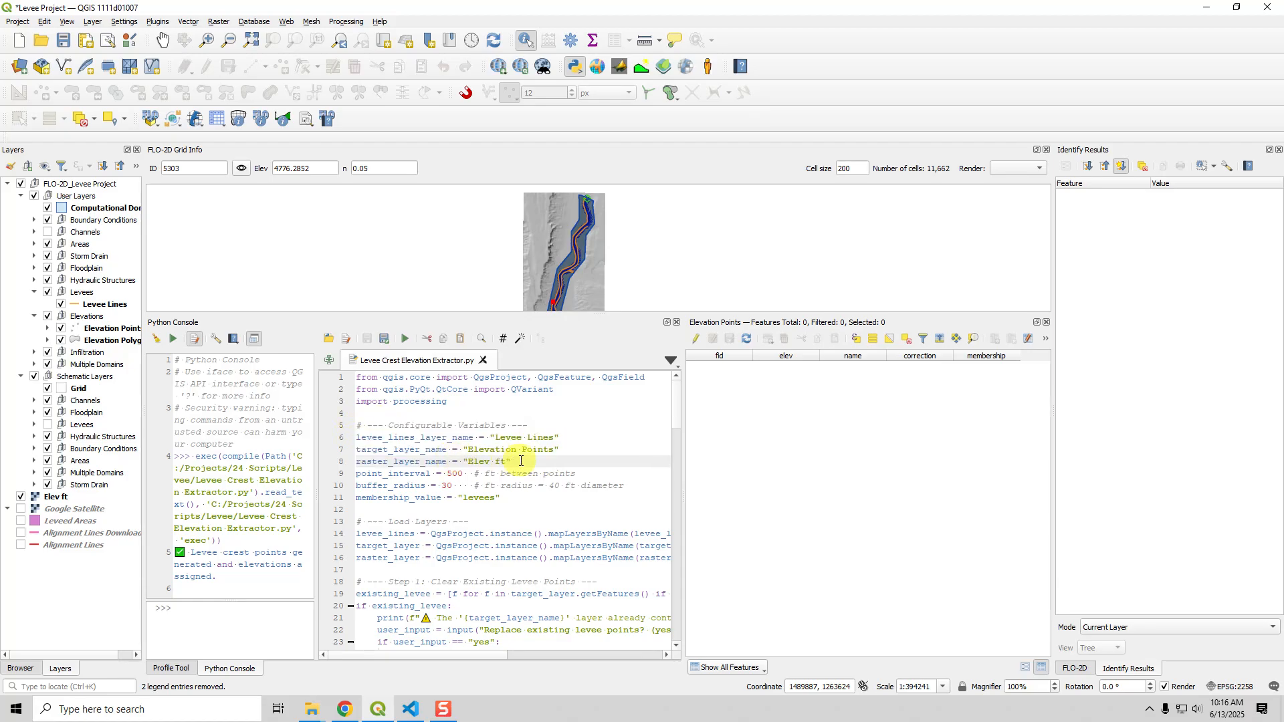
{"action": "left_click", "coordinate": [56, 497]}
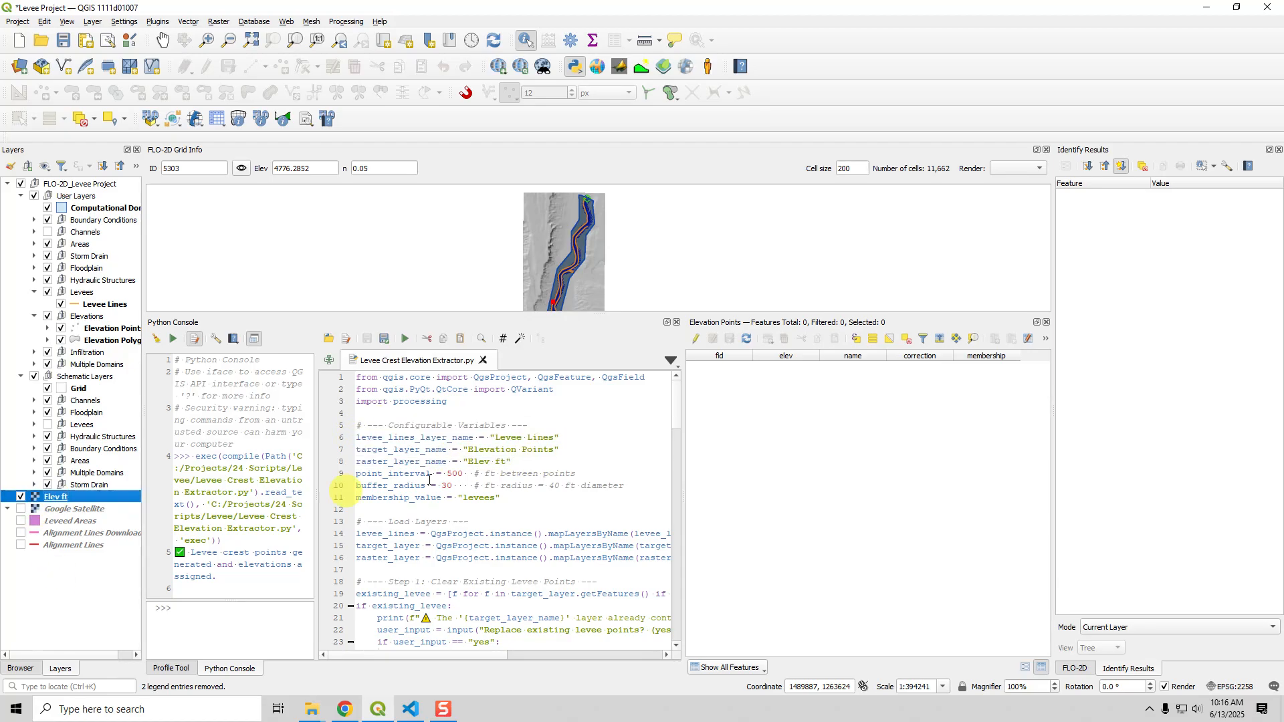
{"action": "left_click", "coordinate": [107, 328]}
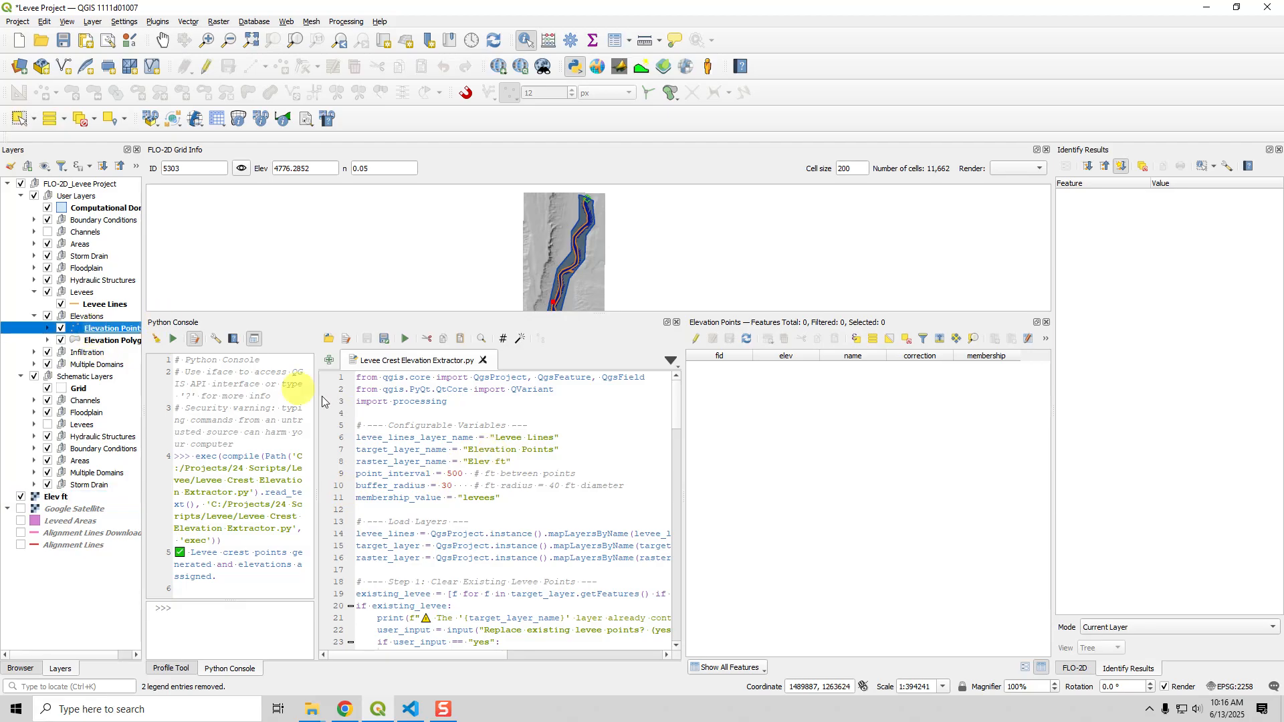
{"action": "left_click", "coordinate": [106, 304]}
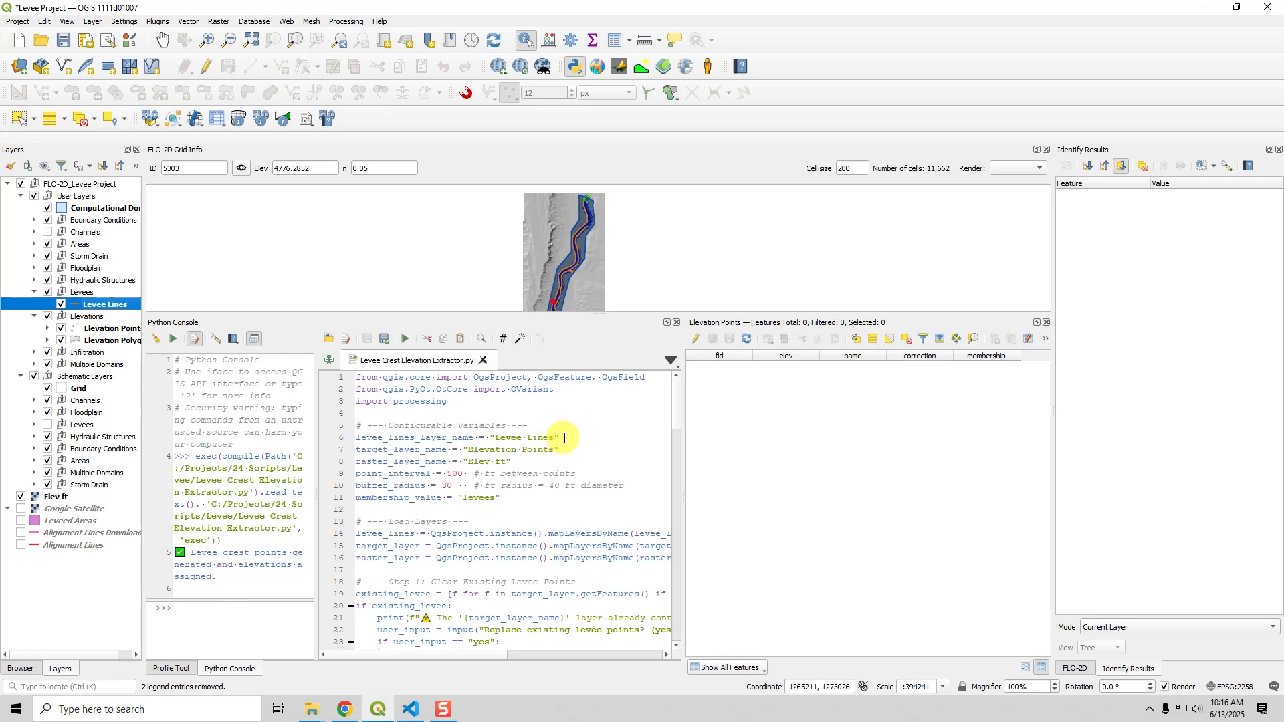
- Review the script's point interval and correct the buffer_radius comment to a 60 ft diameter
{"action": "double_click", "coordinate": [455, 474]}
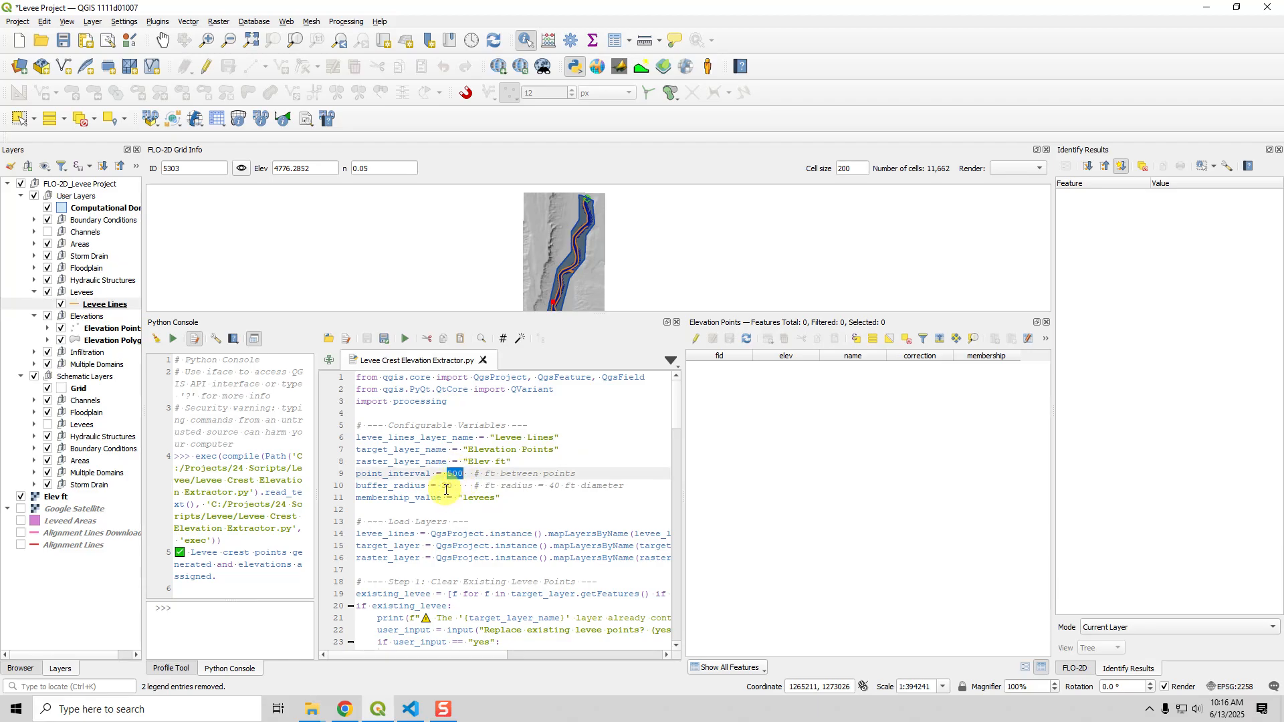
{"action": "left_click", "coordinate": [446, 486]}
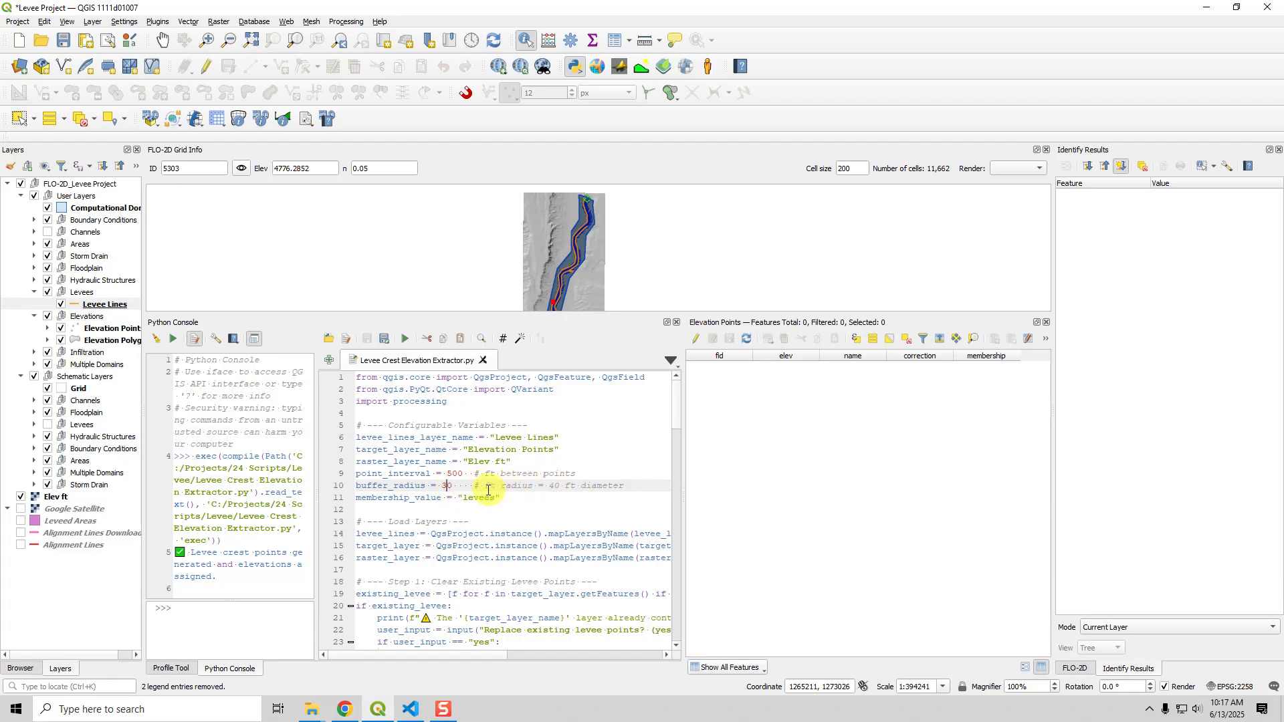
{"action": "double_click", "coordinate": [553, 486]}
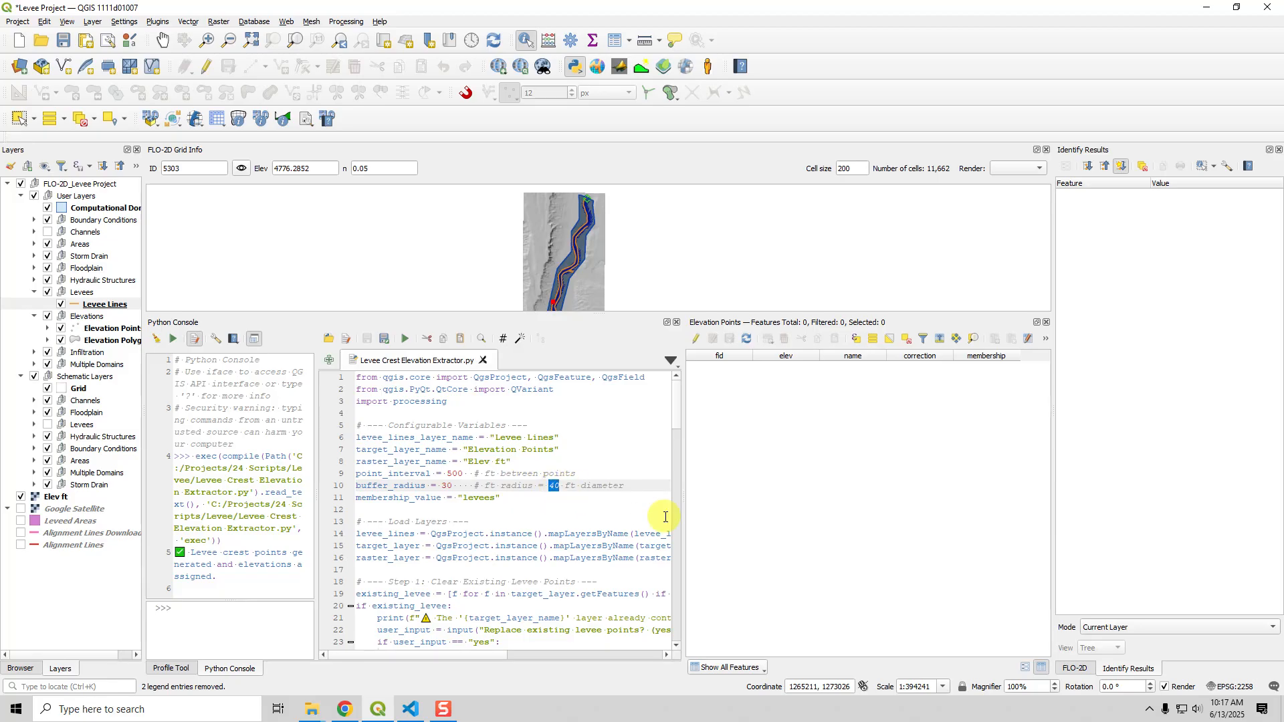
{"action": "type", "text": "30"}
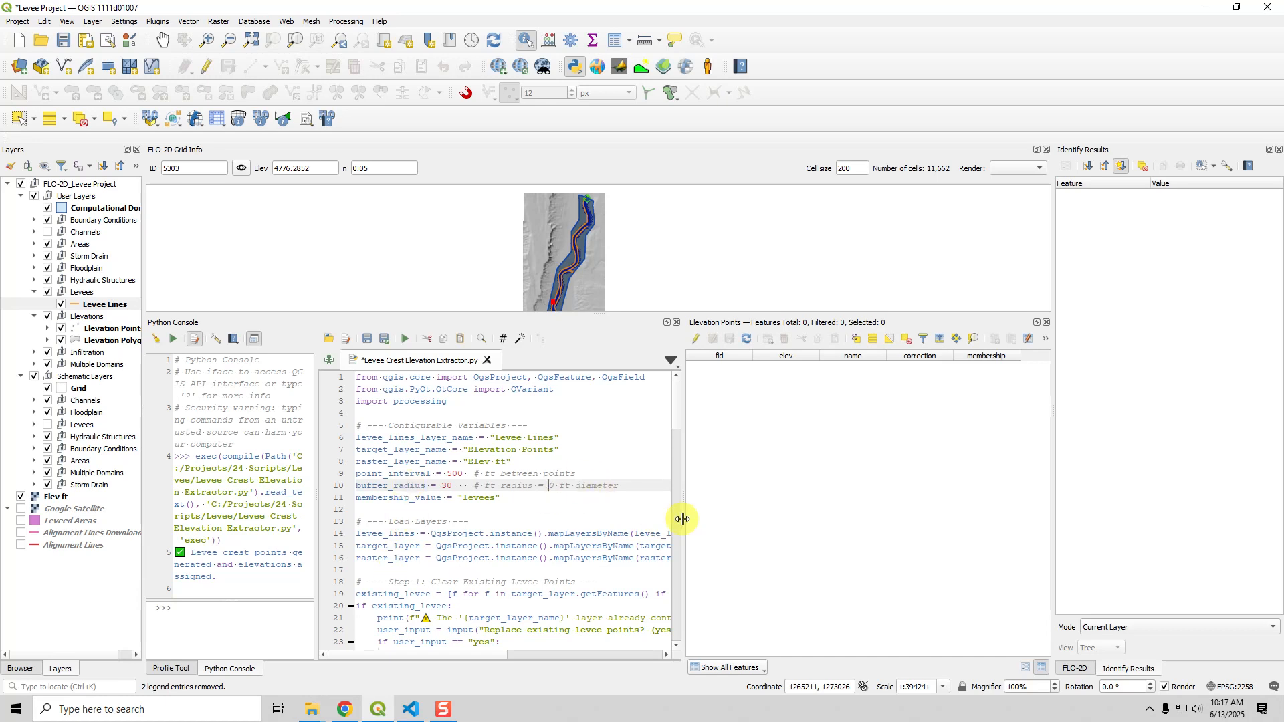
{"action": "key", "text": "Delete"}
{"action": "type", "text": "6"}
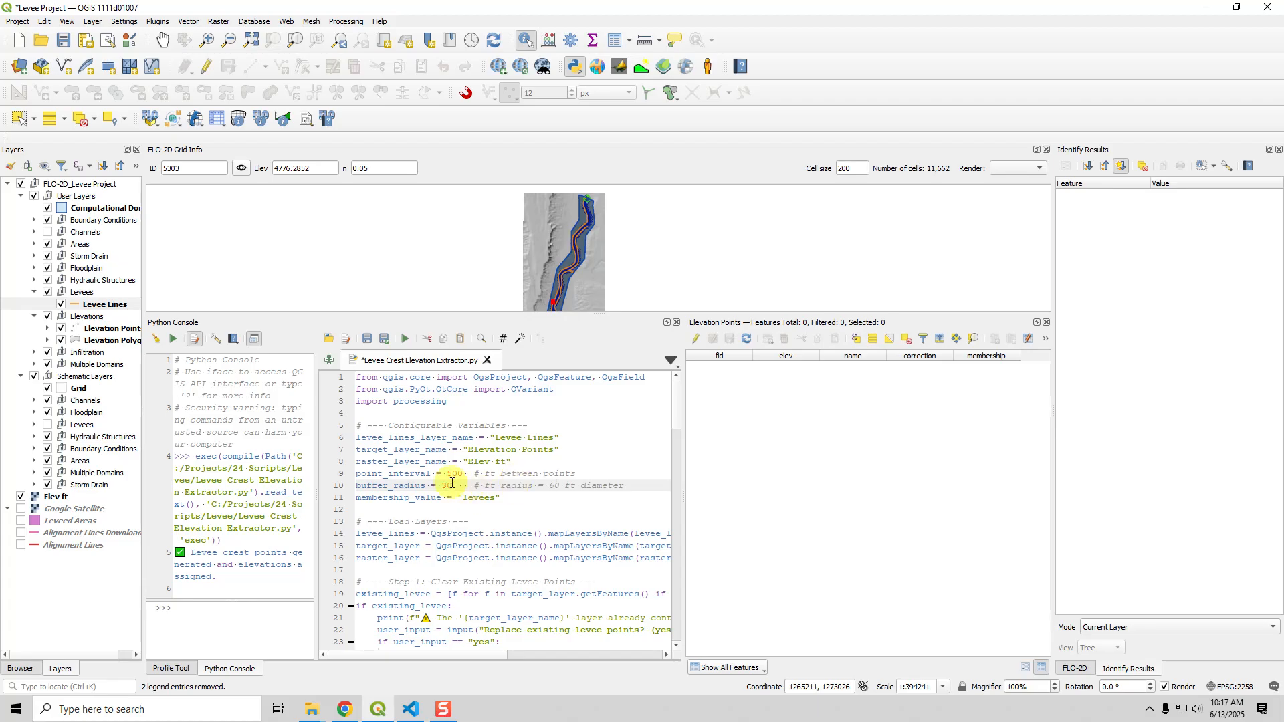
{"action": "left_click", "coordinate": [479, 498]}
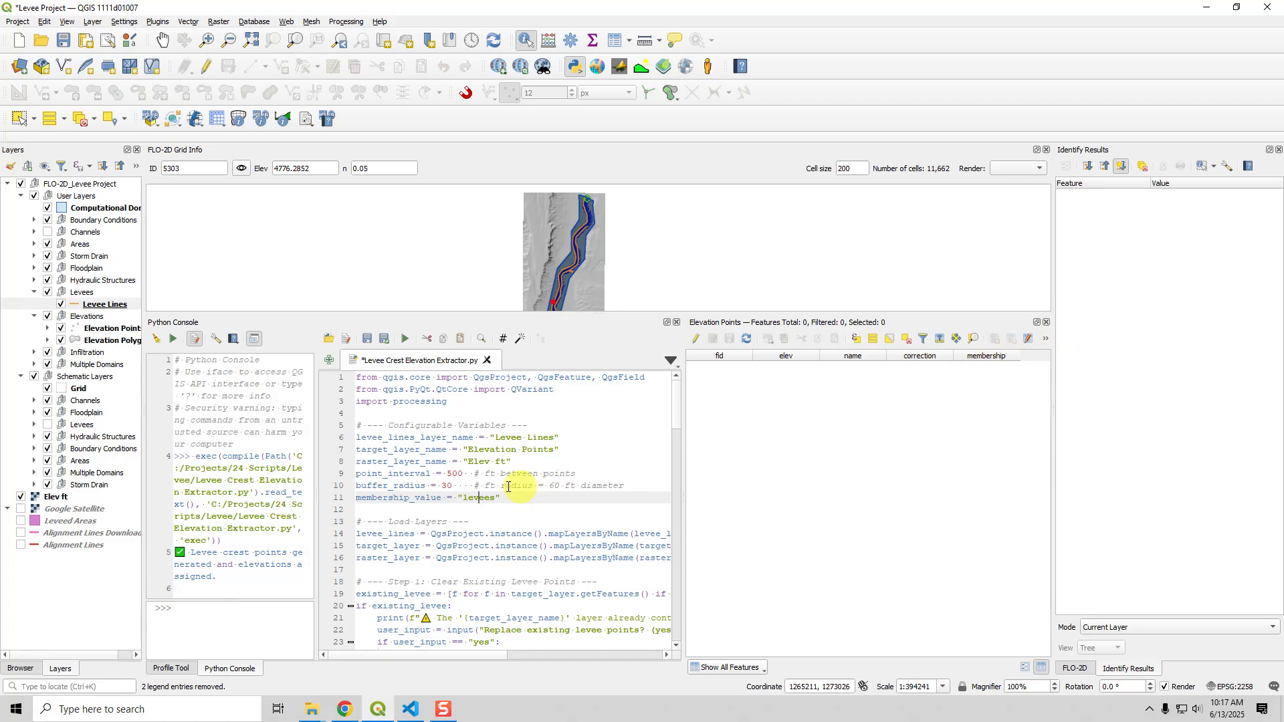
- Review the script's membership value of levees and read through its point generation, field and buffer steps
{"action": "double_click", "coordinate": [476, 497]}
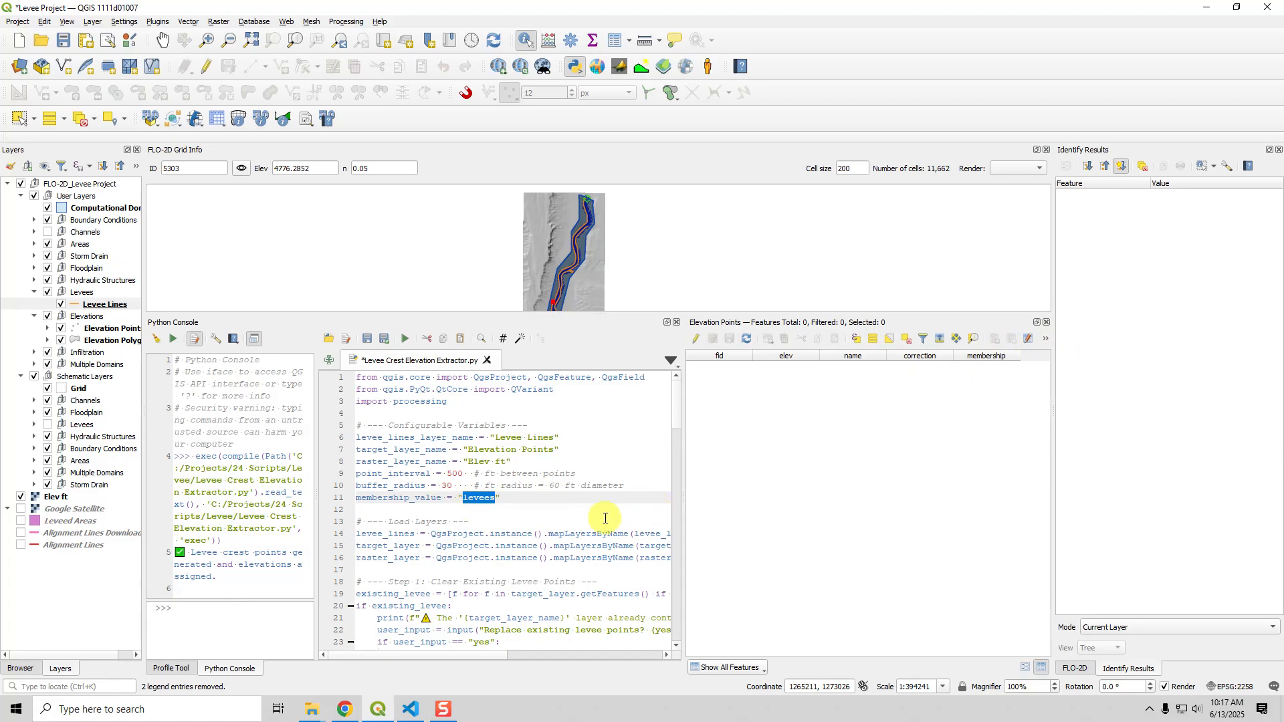
{"action": "scroll", "coordinate": [503, 538], "scroll_direction": "down", "scroll_amount": 3}
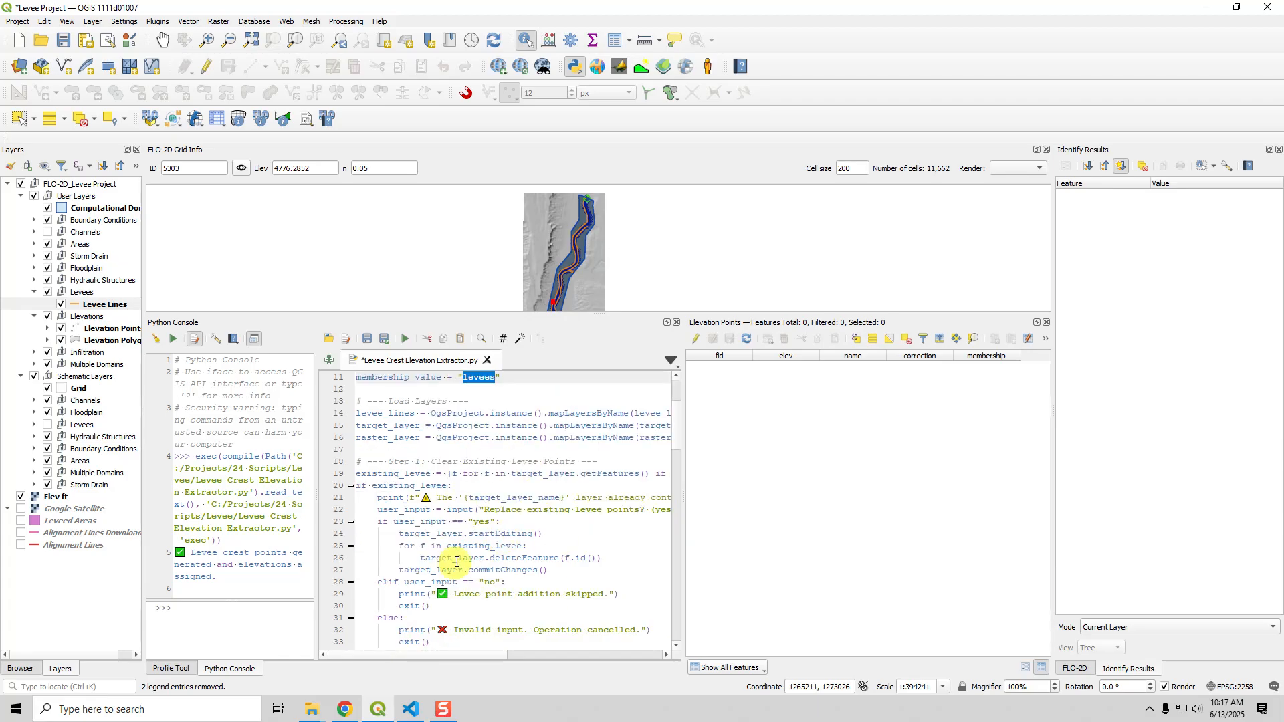
{"action": "scroll", "coordinate": [456, 563], "scroll_direction": "down", "scroll_amount": 6}
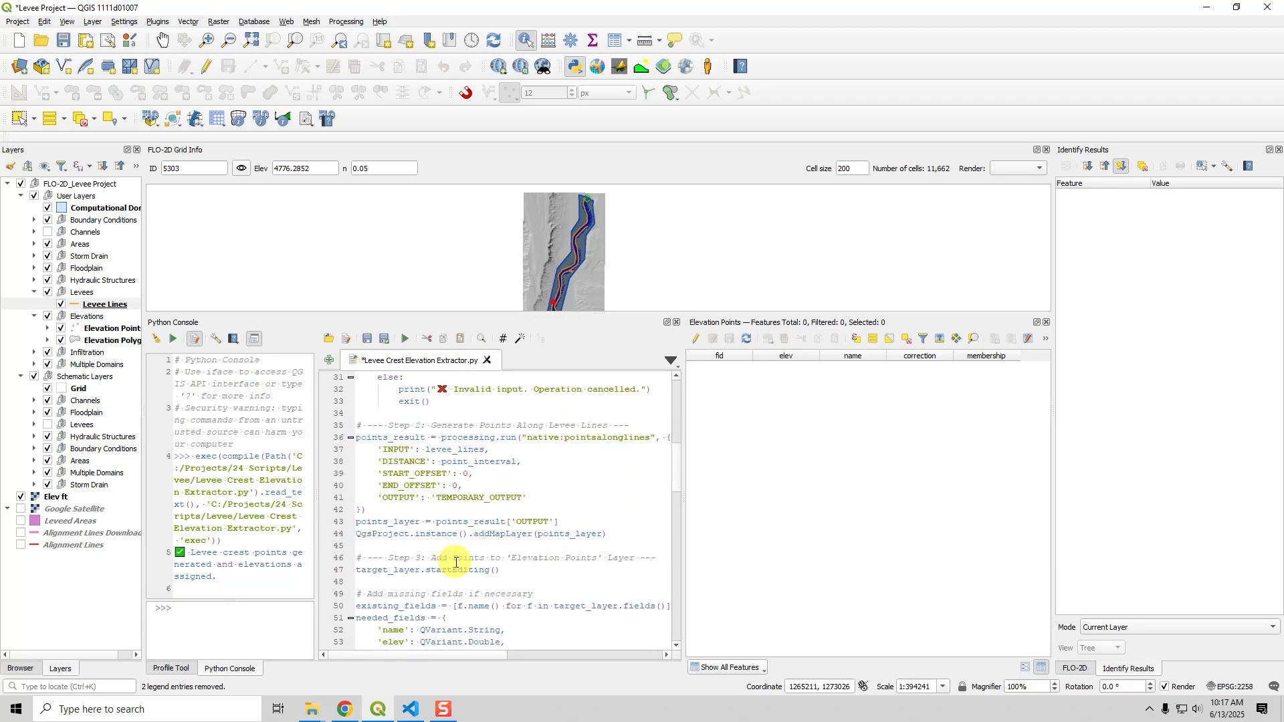
{"action": "scroll", "coordinate": [456, 562], "scroll_direction": "down", "scroll_amount": 3}
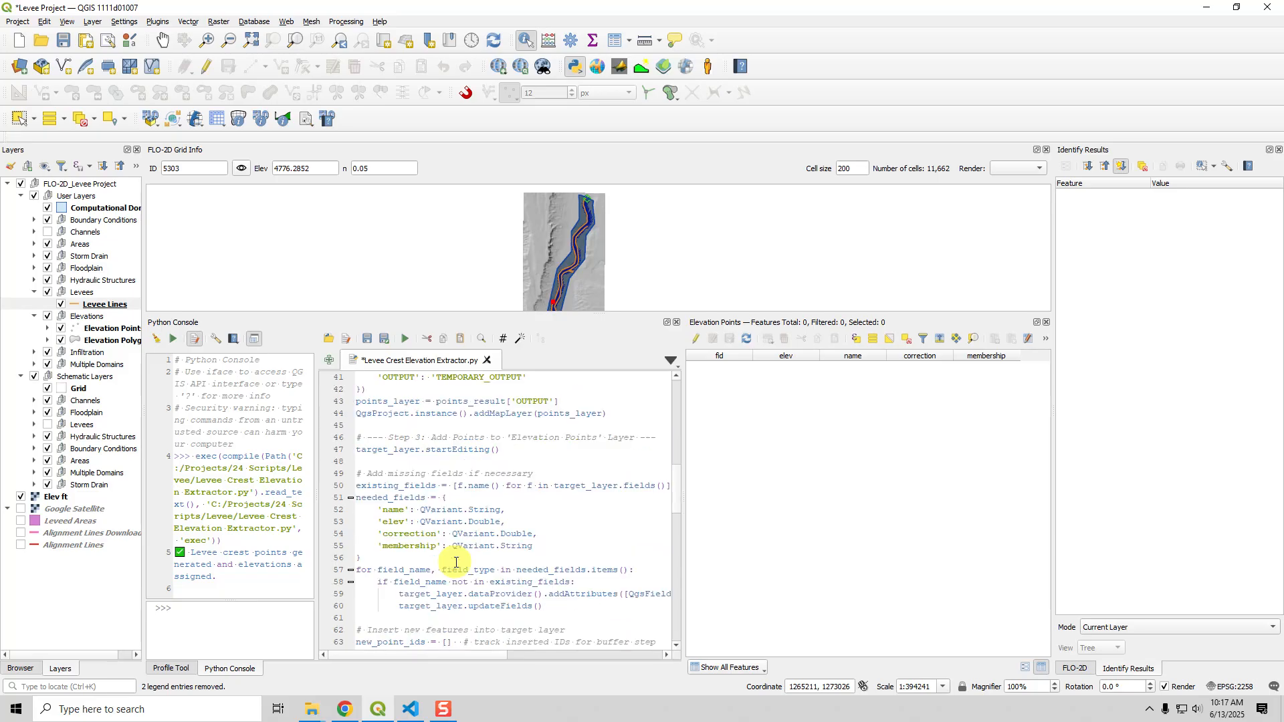
{"action": "scroll", "coordinate": [456, 562], "scroll_direction": "down", "scroll_amount": 3}
{"action": "scroll", "coordinate": [456, 563], "scroll_direction": "down", "scroll_amount": 3}
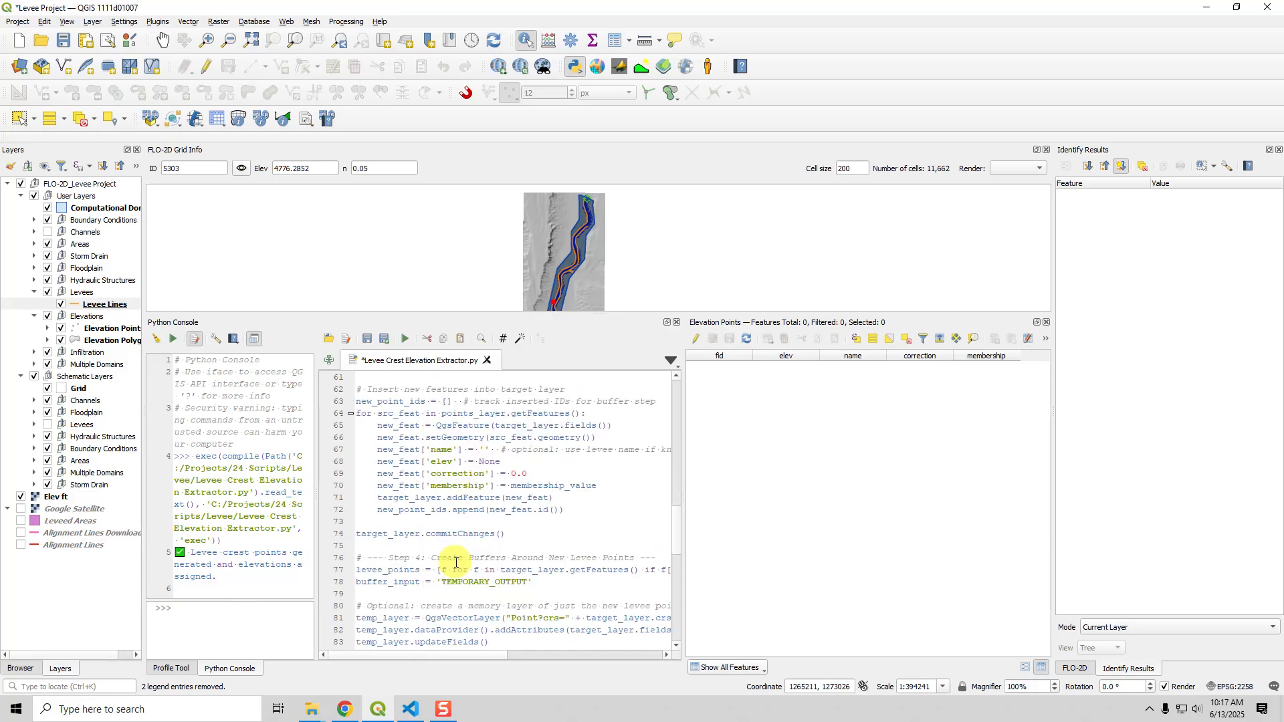
{"action": "scroll", "coordinate": [456, 565], "scroll_direction": "down", "scroll_amount": 3}
{"action": "scroll", "coordinate": [532, 489], "scroll_direction": "down", "scroll_amount": 3}
{"action": "scroll", "coordinate": [536, 489], "scroll_direction": "down", "scroll_amount": 3}
{"action": "scroll", "coordinate": [536, 488], "scroll_direction": "down", "scroll_amount": 3}
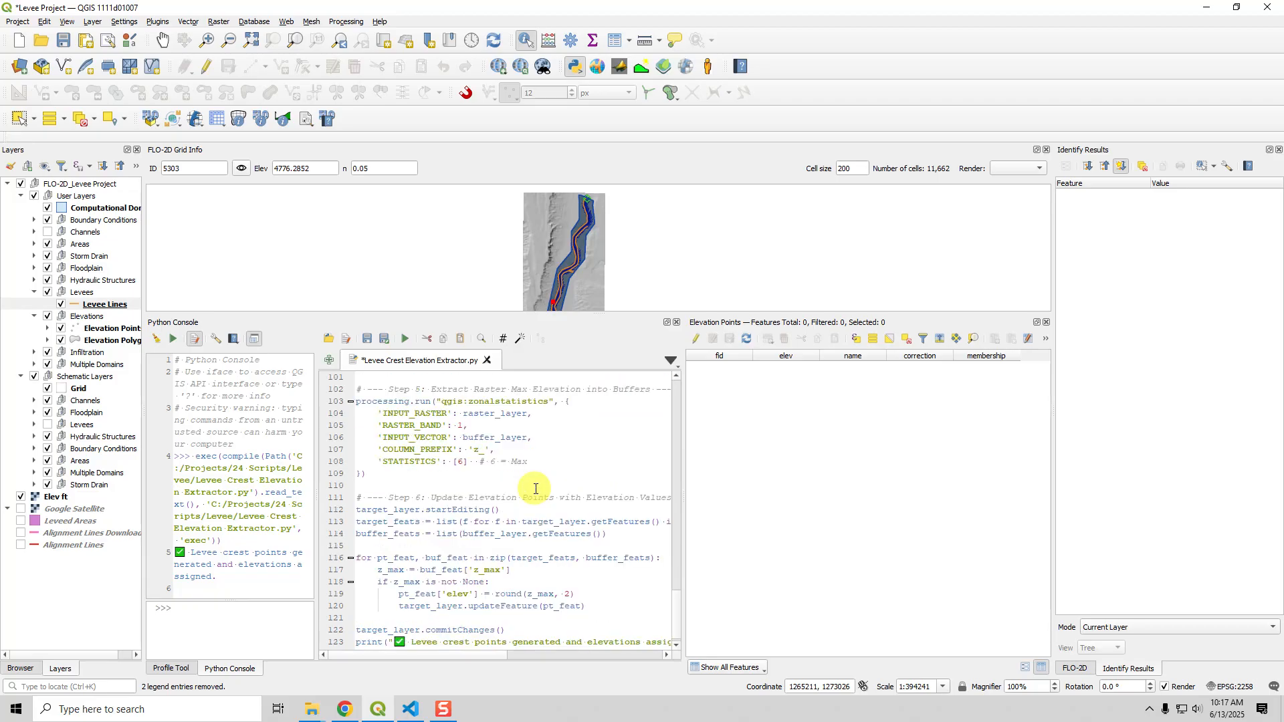
- Examine the zonal statistics settings that extract the maximum raster elevation and the code that updates the elevation points
{"action": "left_click_drag", "start_coordinate": [560, 462], "coordinate": [310, 455]}
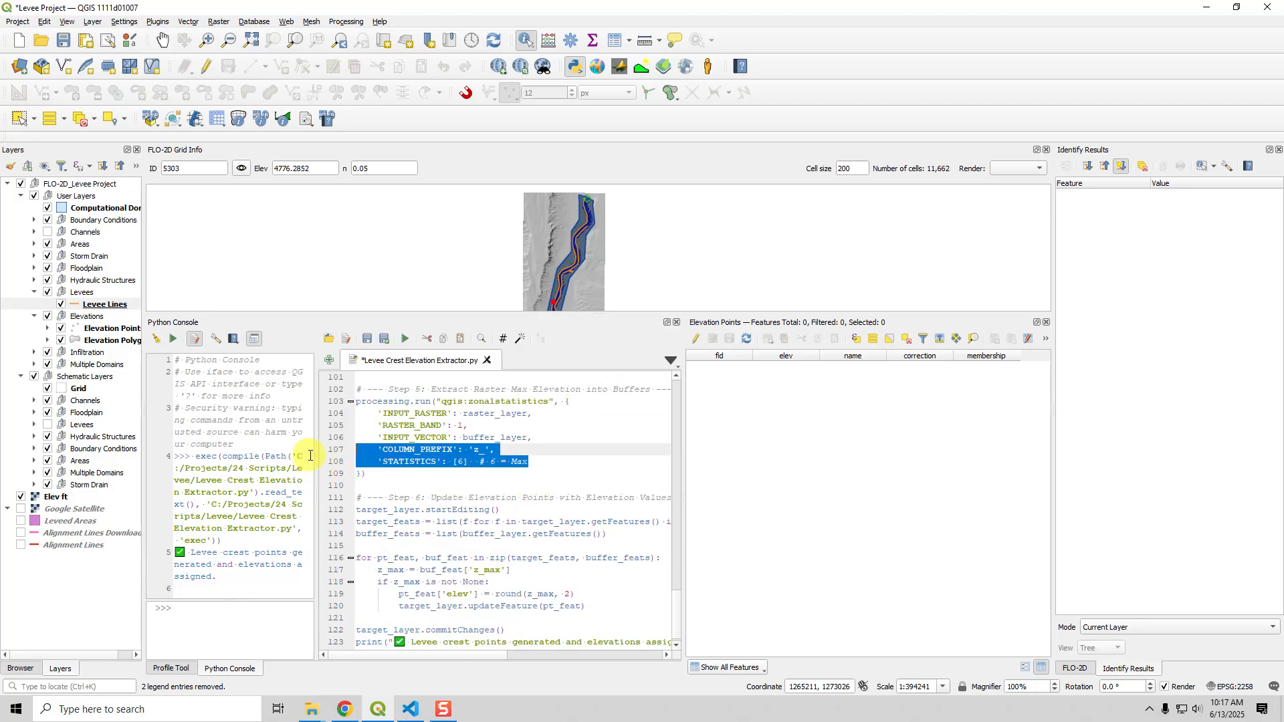
{"action": "left_click_drag", "start_coordinate": [441, 462], "coordinate": [528, 462]}
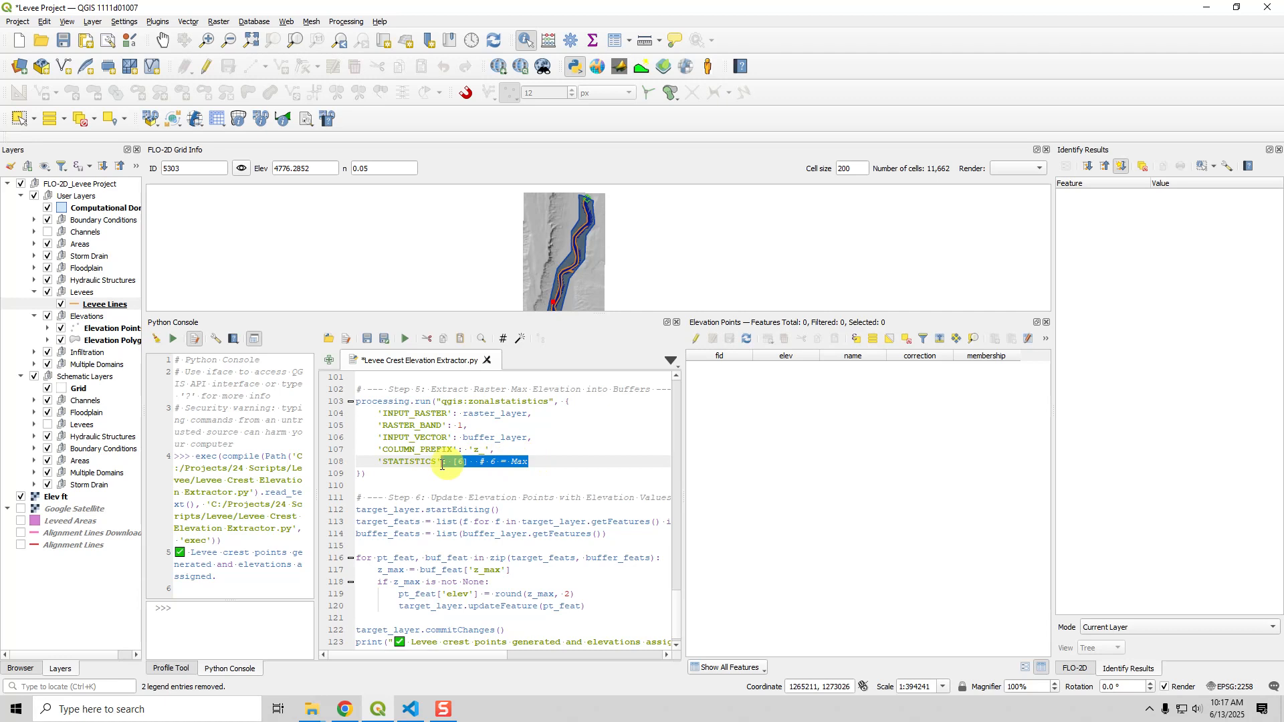
{"action": "left_click_drag", "start_coordinate": [441, 465], "coordinate": [347, 461]}
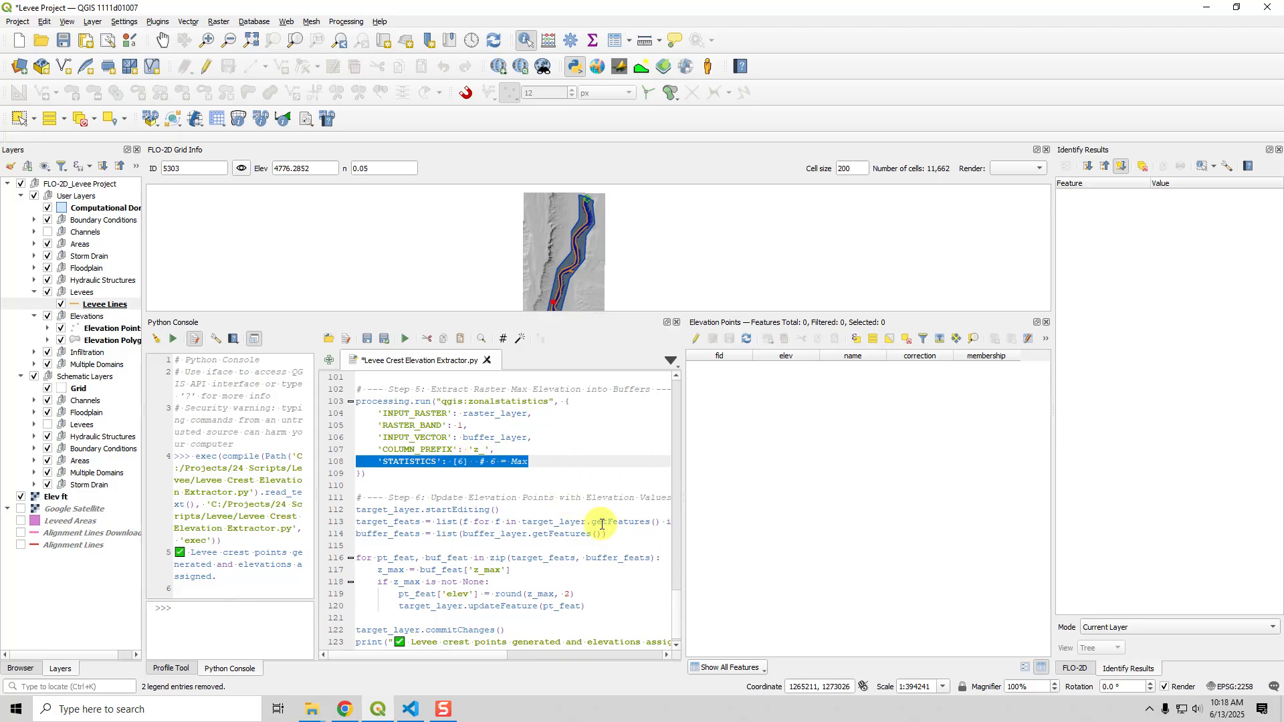
{"action": "scroll", "coordinate": [595, 525], "scroll_direction": "down", "scroll_amount": 1}
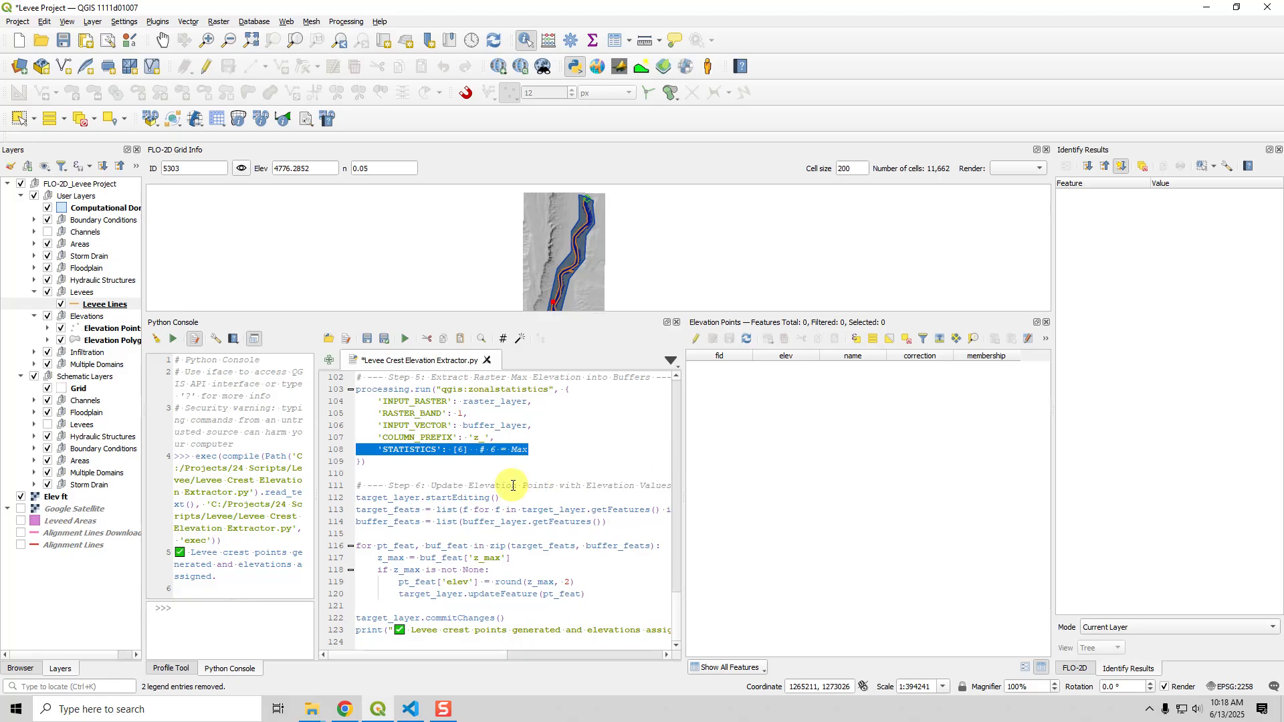
- Save and run the Levee Crest Elevation Extractor script, and select the Elevation Points layer
{"action": "left_click", "coordinate": [367, 338]}
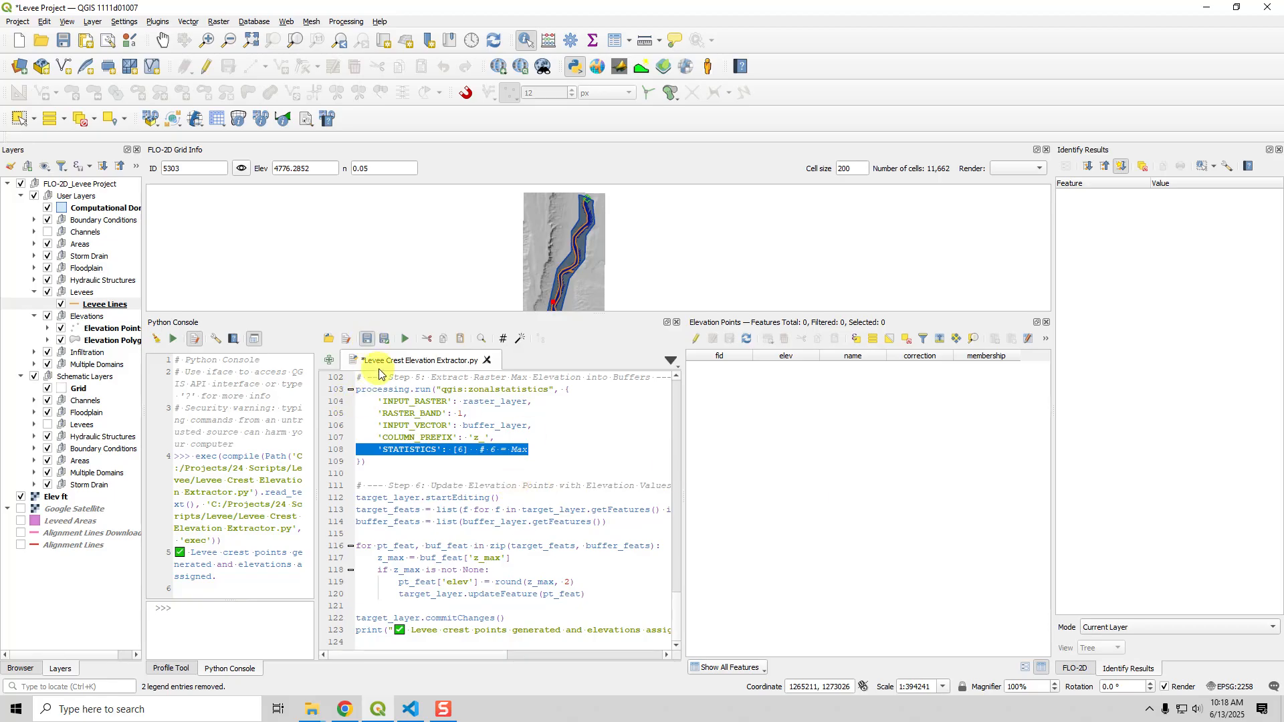
{"action": "left_click", "coordinate": [404, 340]}
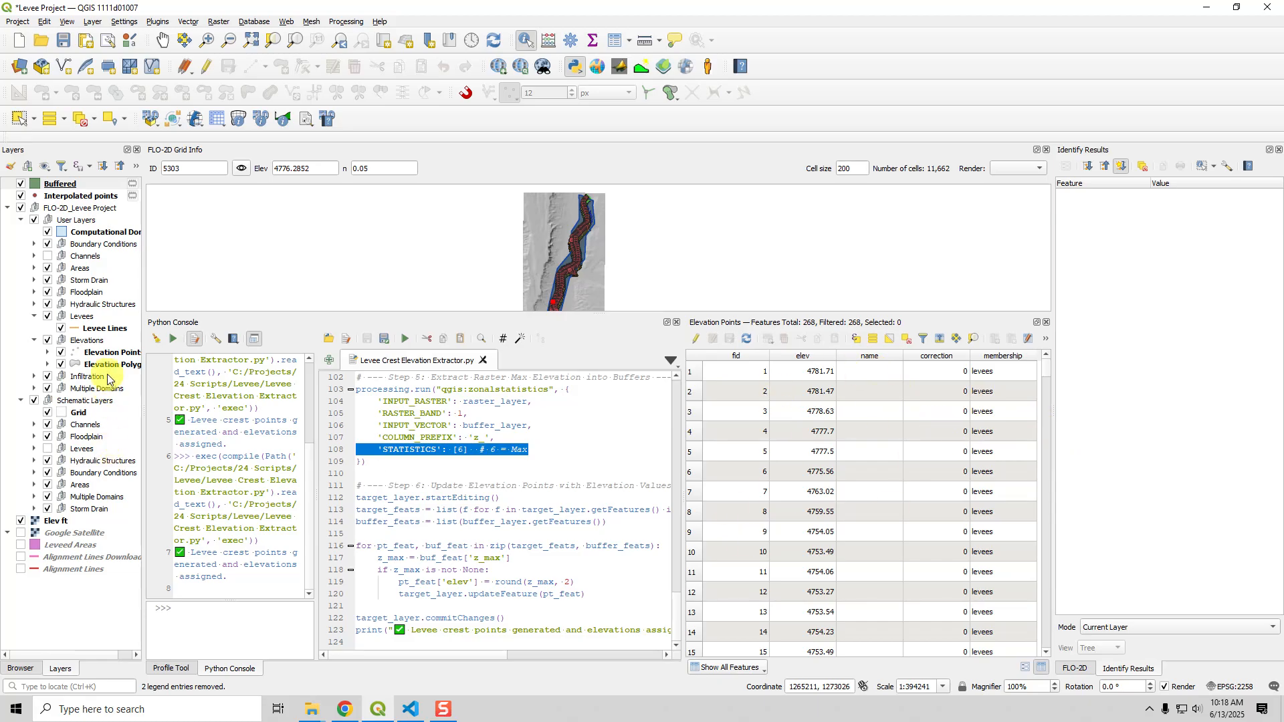
{"action": "left_click", "coordinate": [107, 353]}
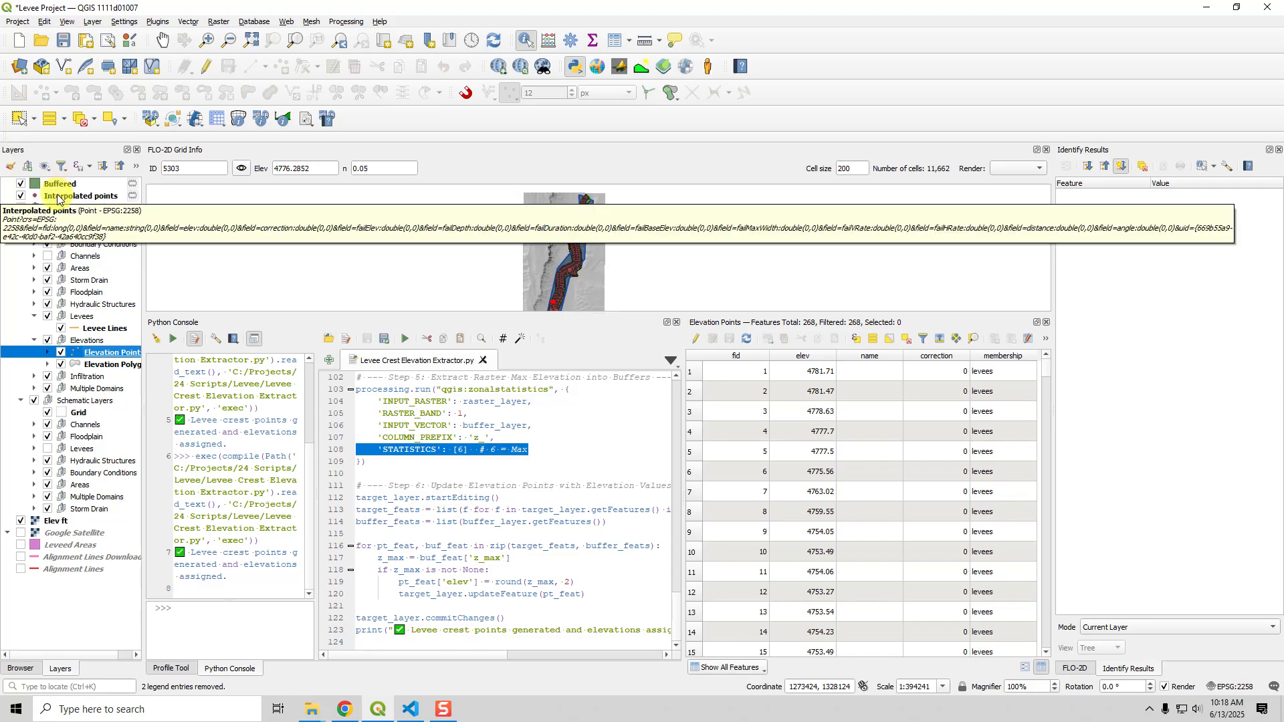
- Hide the temporary Buffered and Interpolated points layers on the map
{"action": "left_click", "coordinate": [21, 184]}
{"action": "left_click", "coordinate": [20, 196]}
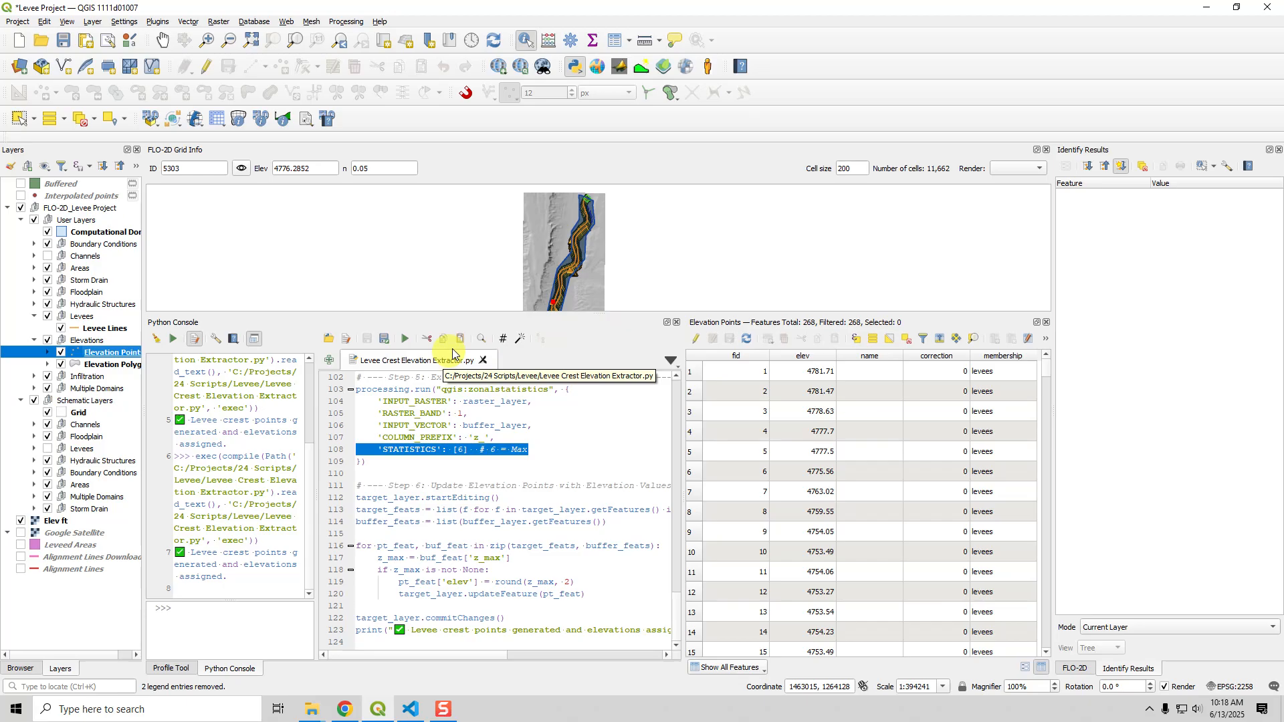
{"action": "mouse_move", "coordinate": [133, 196]}
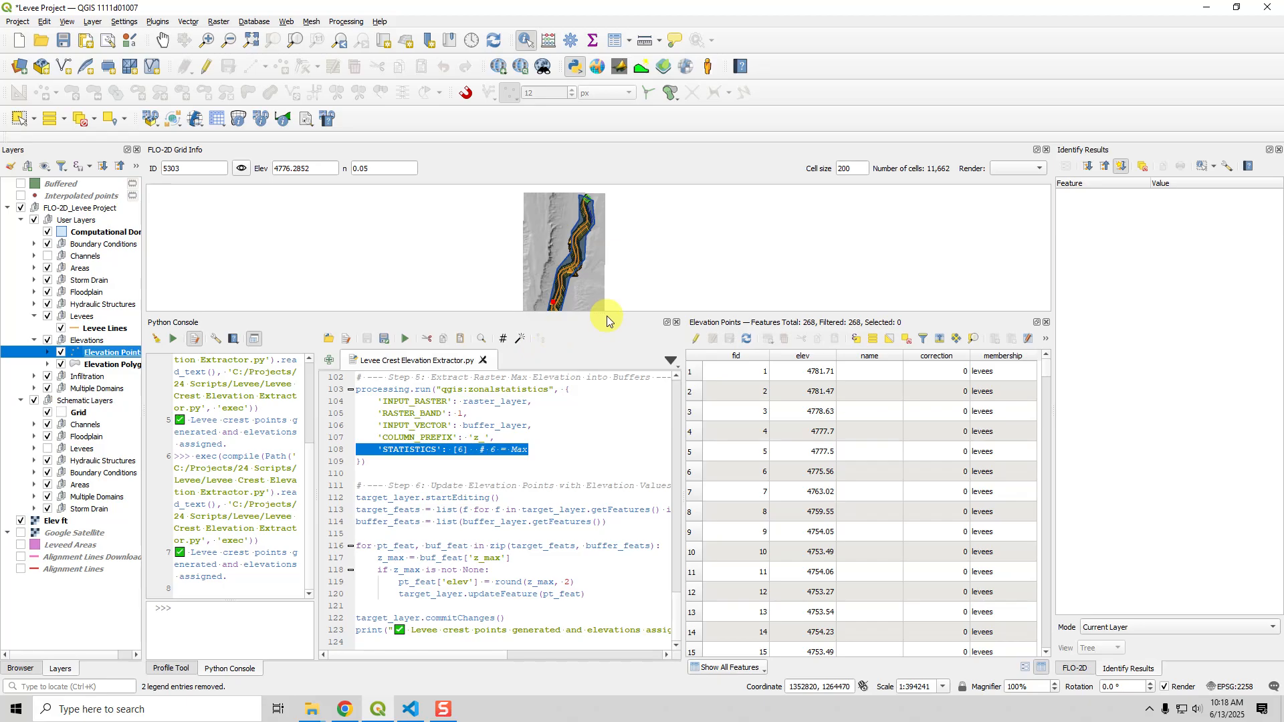
- Clear the Python console output and enlarge the map canvas to show the generated points along the whole levee
{"action": "left_click_drag", "start_coordinate": [604, 312], "coordinate": [603, 328]}
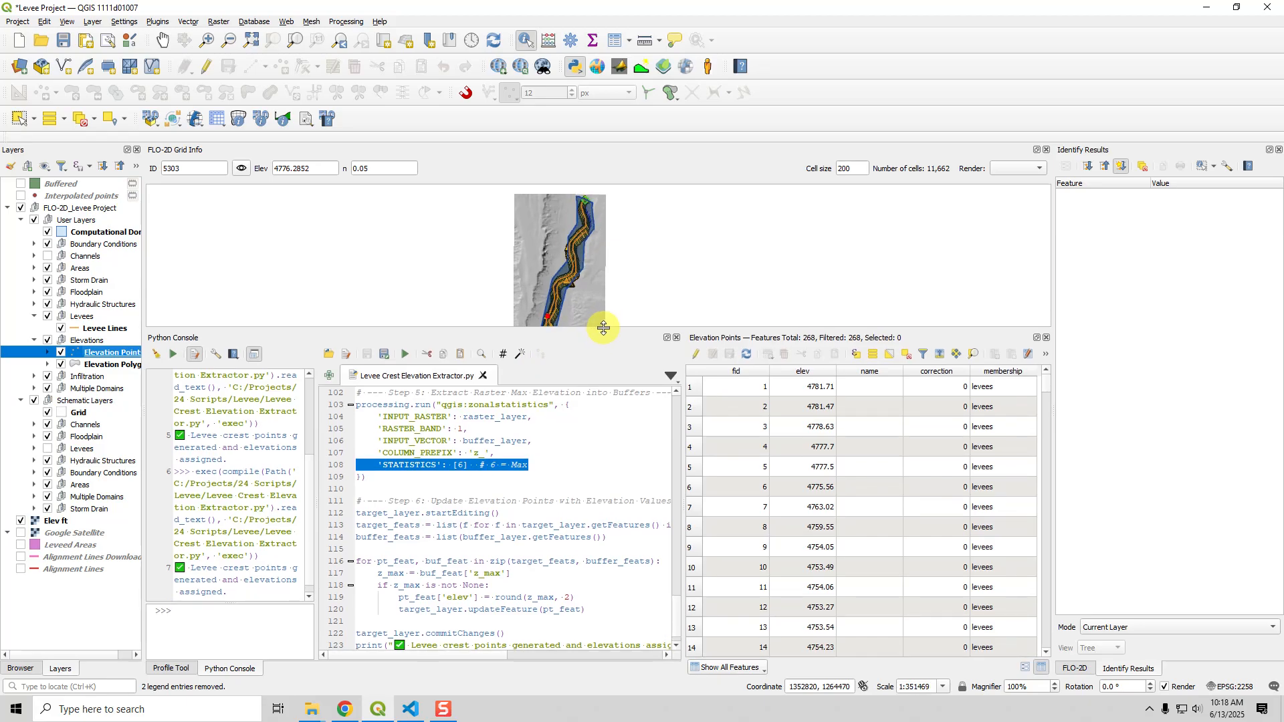
{"action": "left_click", "coordinate": [156, 357]}
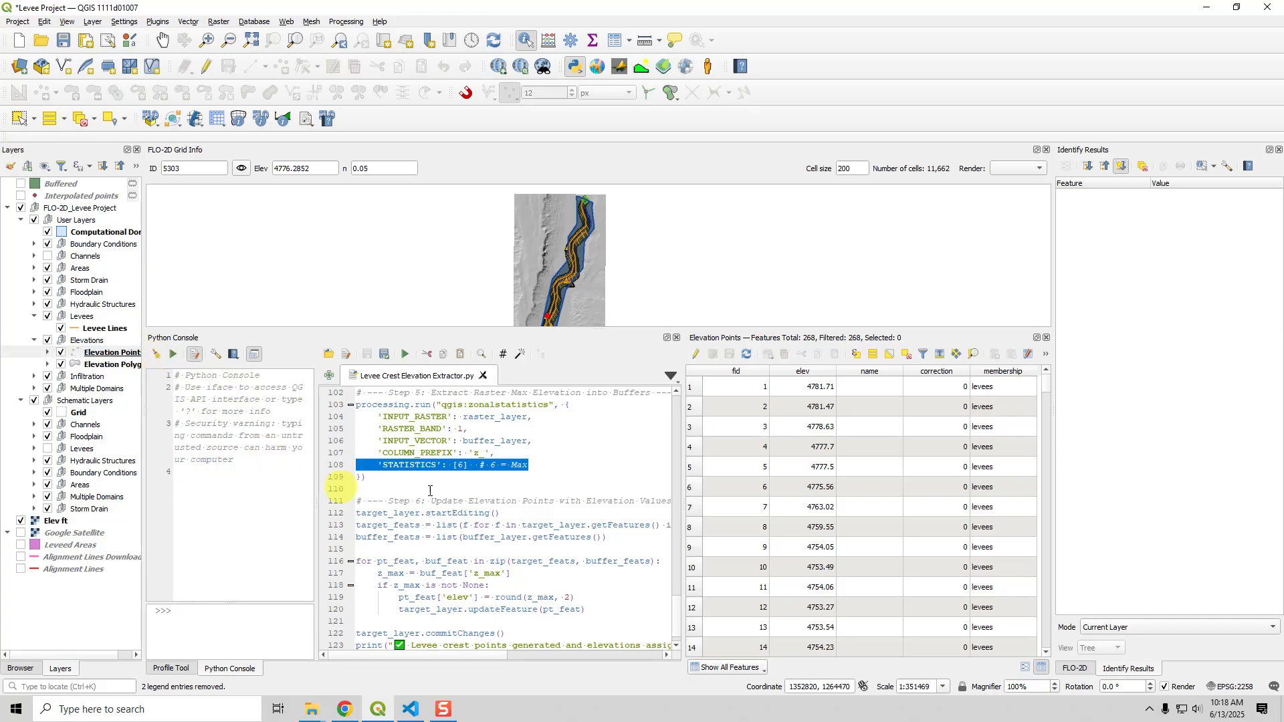
{"action": "left_click_drag", "start_coordinate": [604, 328], "coordinate": [604, 514]}
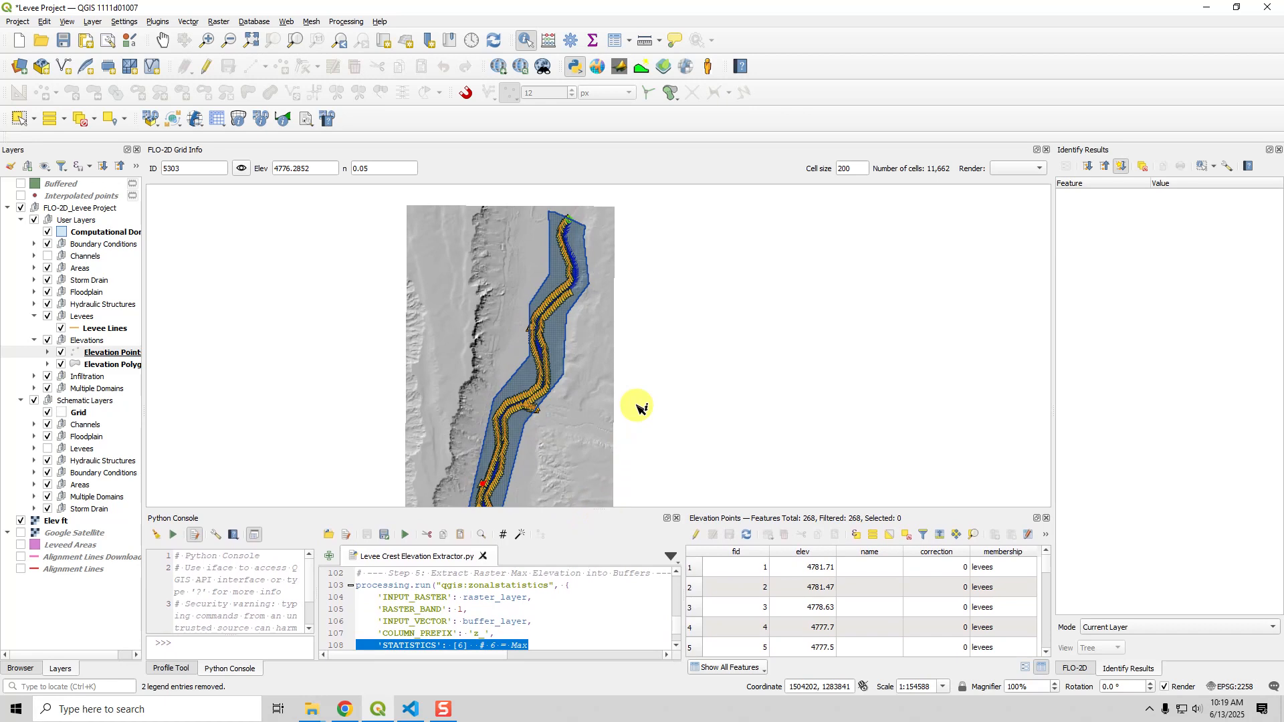
{"action": "left_click_drag", "start_coordinate": [615, 426], "coordinate": [626, 405]}
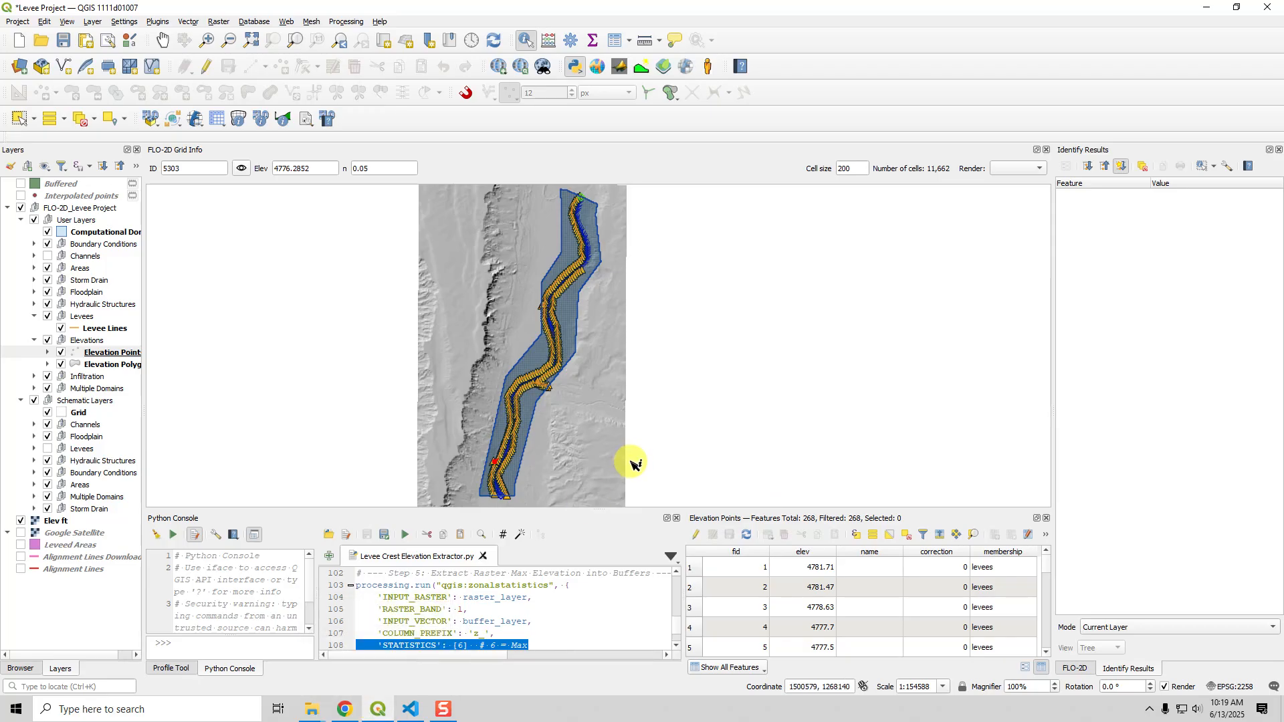
- Switch to Chrome to view the Levee Tools QGIS Workflow chat, and locate 11_Levee_Crest_Elevations.ipynb in File Explorer's Map and Data Processing Workshop folder
{"action": "left_click", "coordinate": [345, 709]}
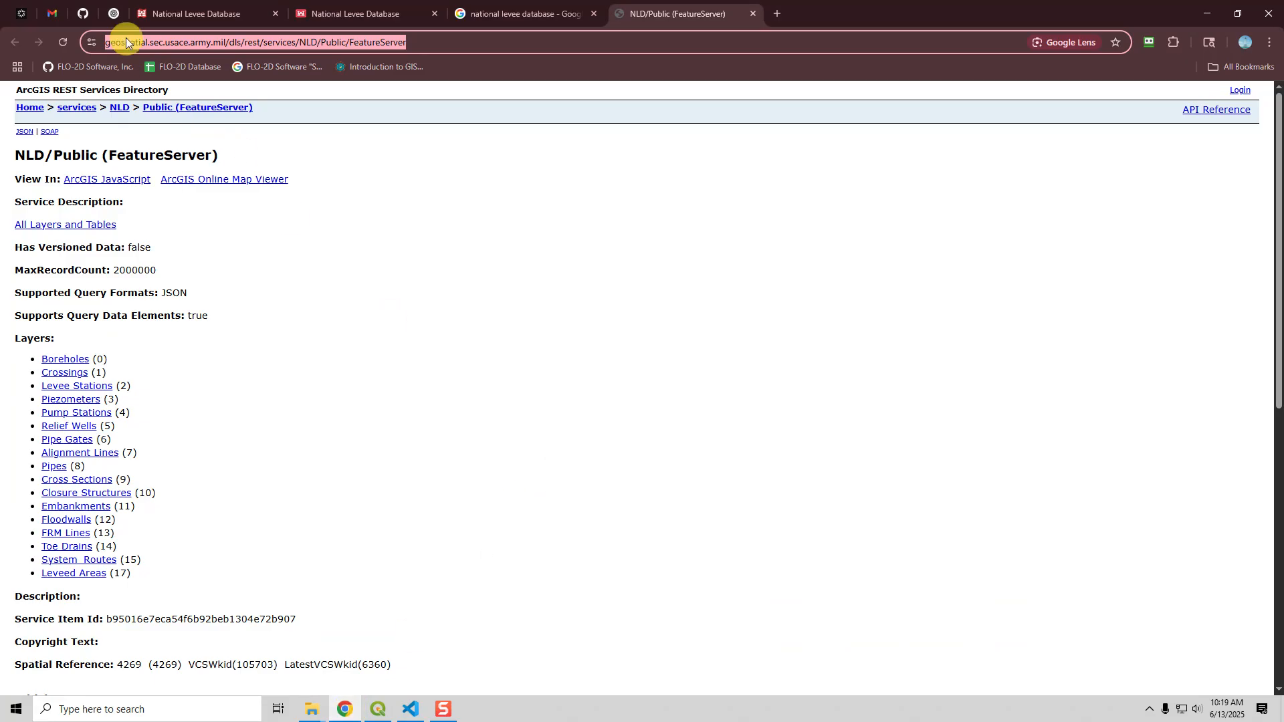
{"action": "left_click", "coordinate": [114, 14]}
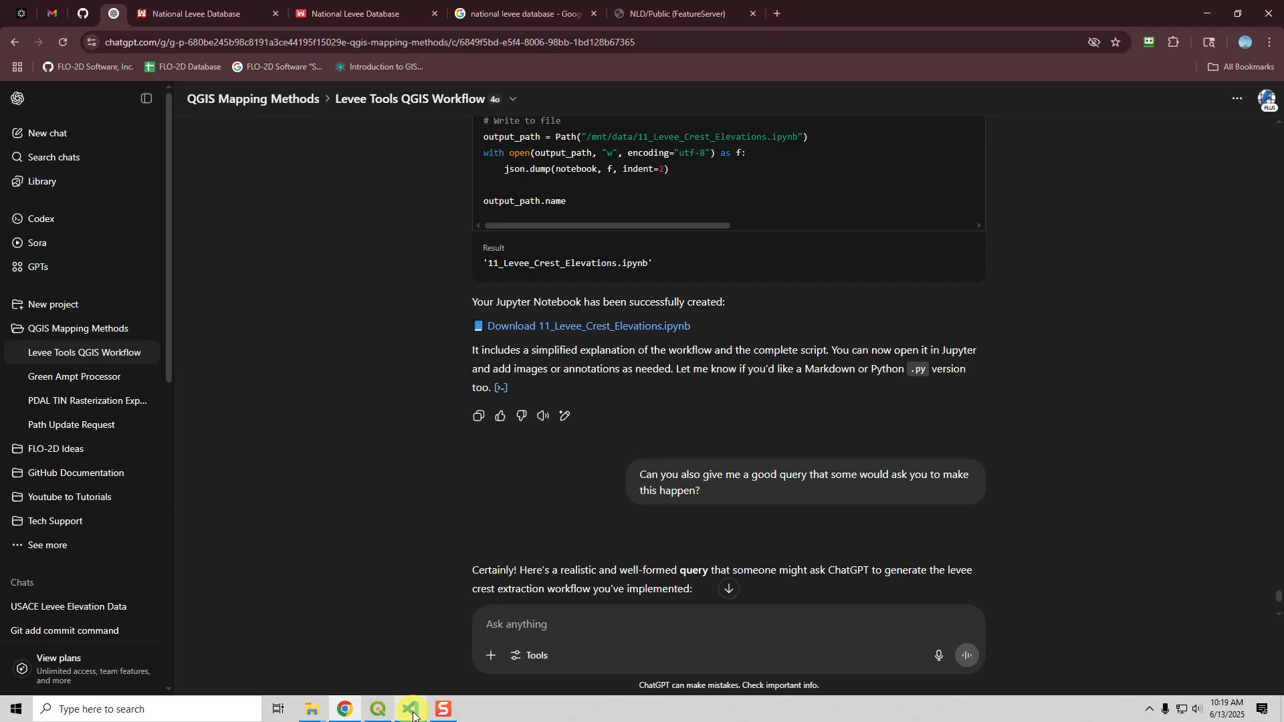
{"action": "mouse_move", "coordinate": [412, 713]}
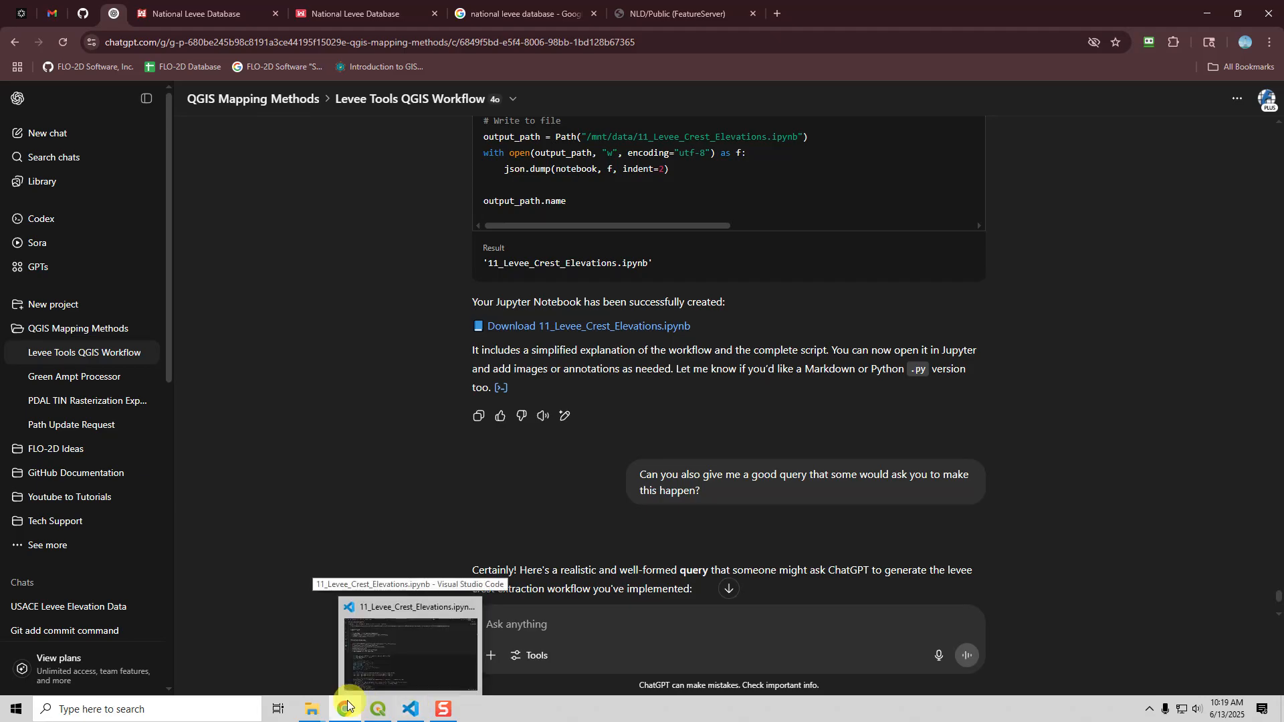
{"action": "mouse_move", "coordinate": [316, 716]}
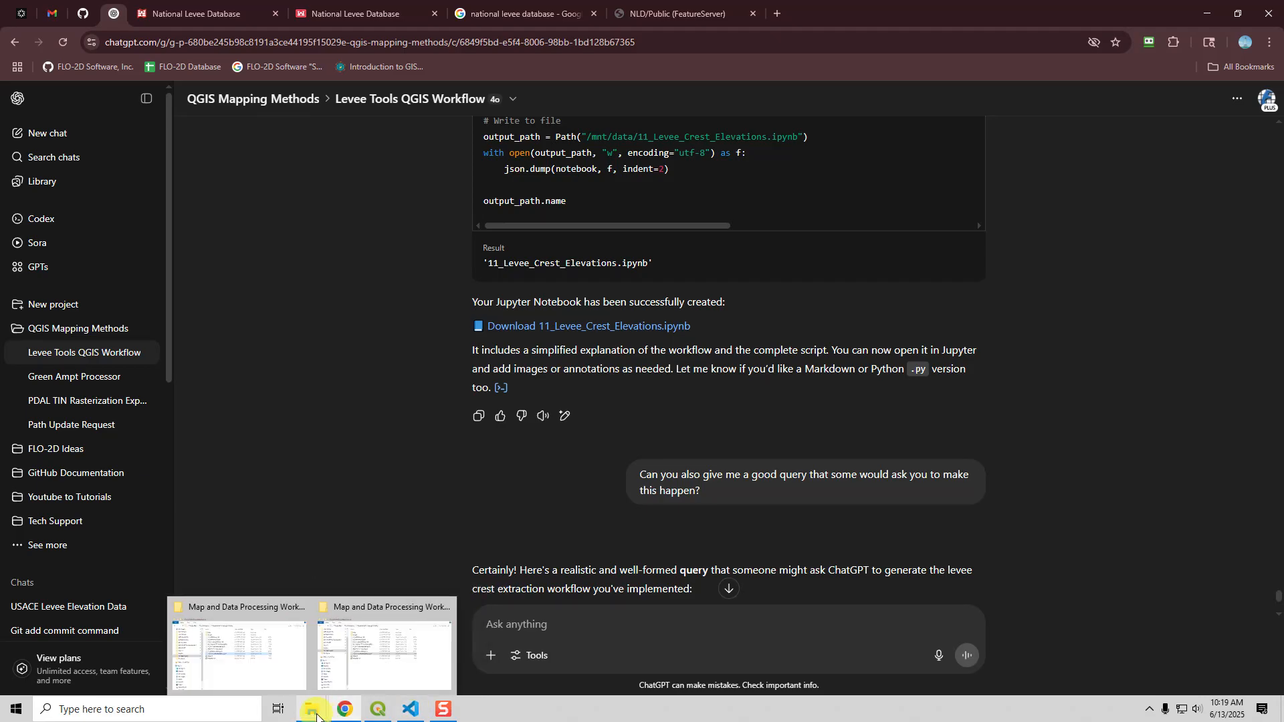
{"action": "left_click", "coordinate": [271, 665]}
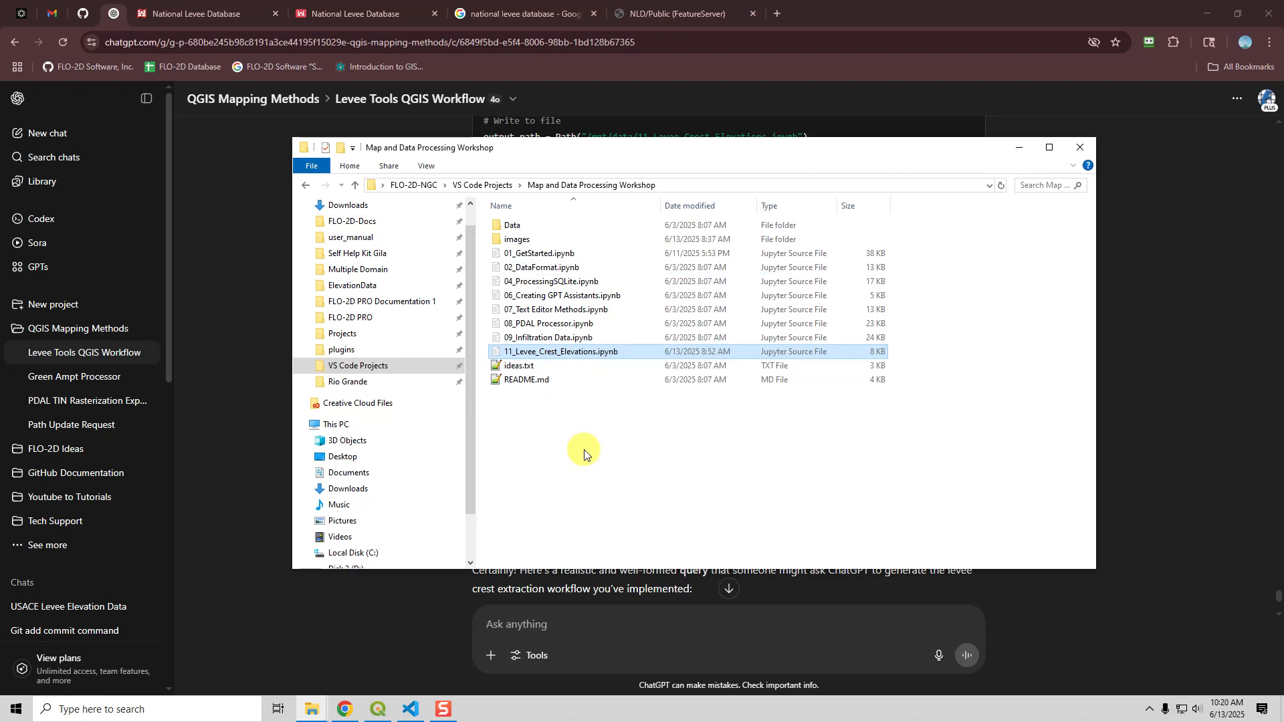
{"action": "left_click_drag", "start_coordinate": [648, 155], "coordinate": [643, 177]}
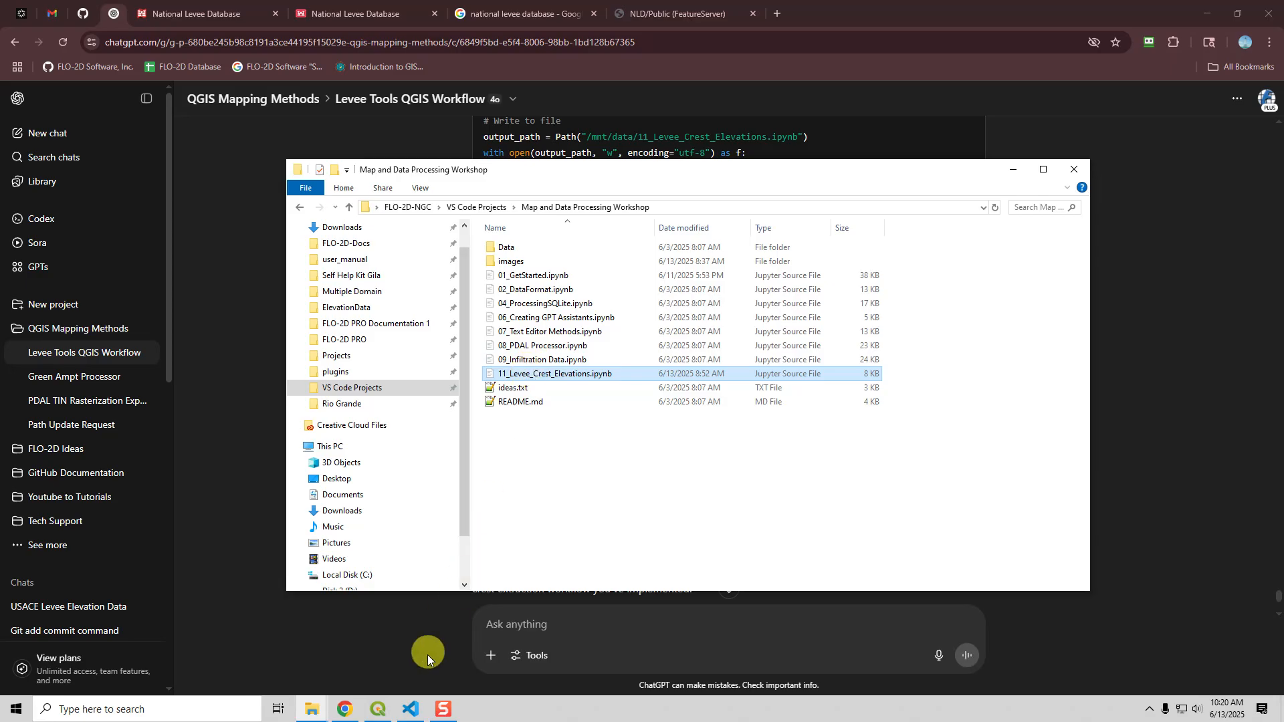
- Switch to Visual Studio Code and review the layers used, workflow summary and script in the 11_Levee_Crest_Elevations.ipynb notebook
{"action": "left_click", "coordinate": [410, 707]}
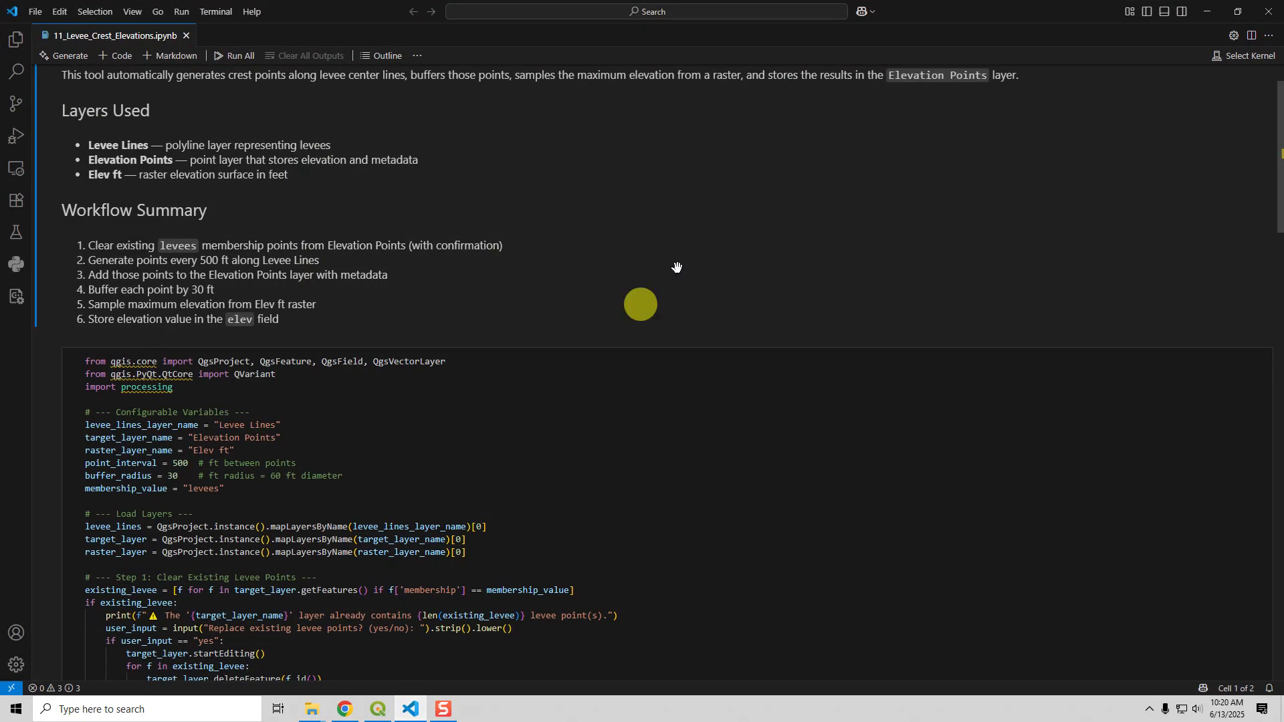
{"action": "scroll", "coordinate": [777, 183], "scroll_direction": "up", "scroll_amount": 2}
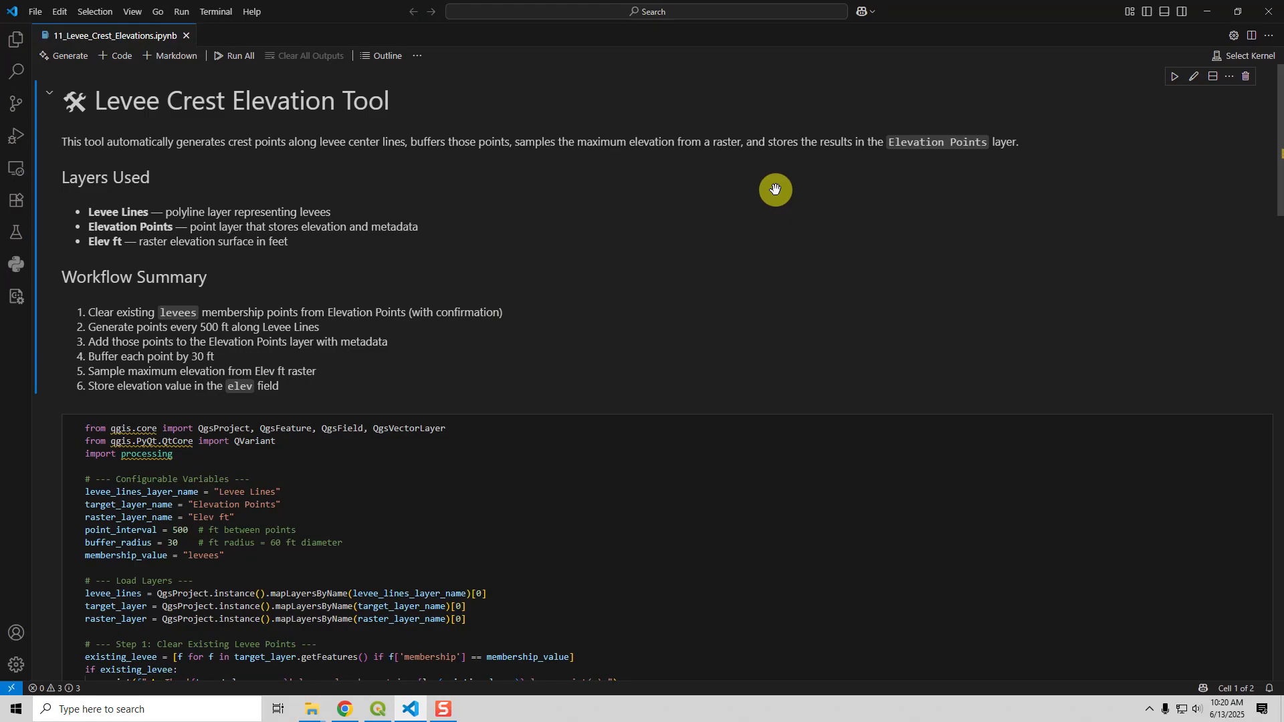
{"action": "left_click", "coordinate": [438, 515]}
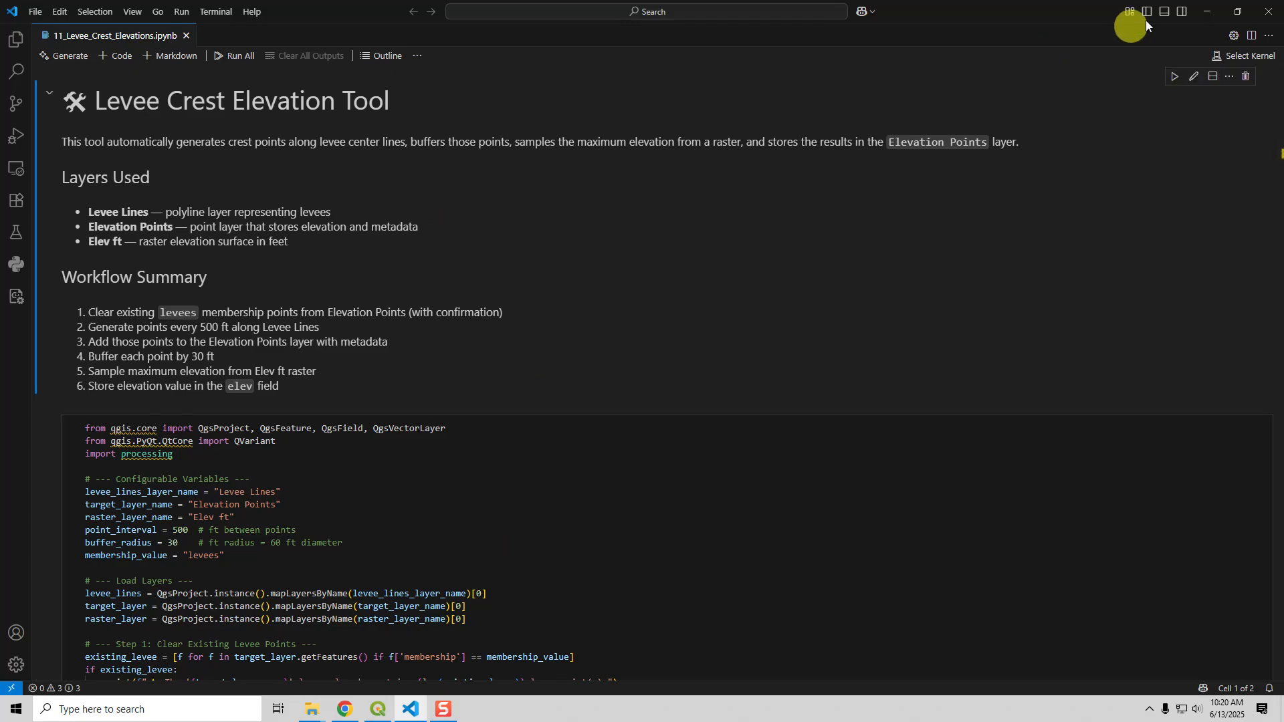
- Minimize Visual Studio Code and Chrome to return to QGIS, and move the File Explorer window off the map
{"action": "left_click", "coordinate": [1207, 12]}
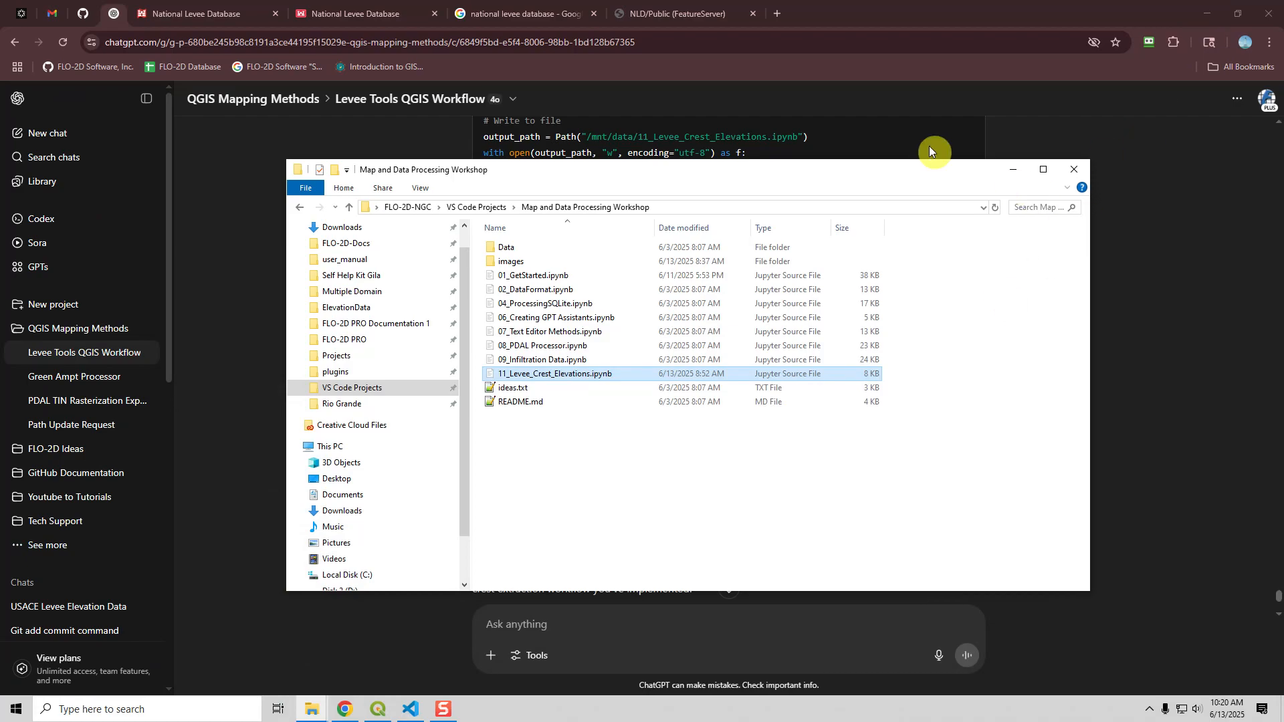
{"action": "left_click", "coordinate": [1208, 12]}
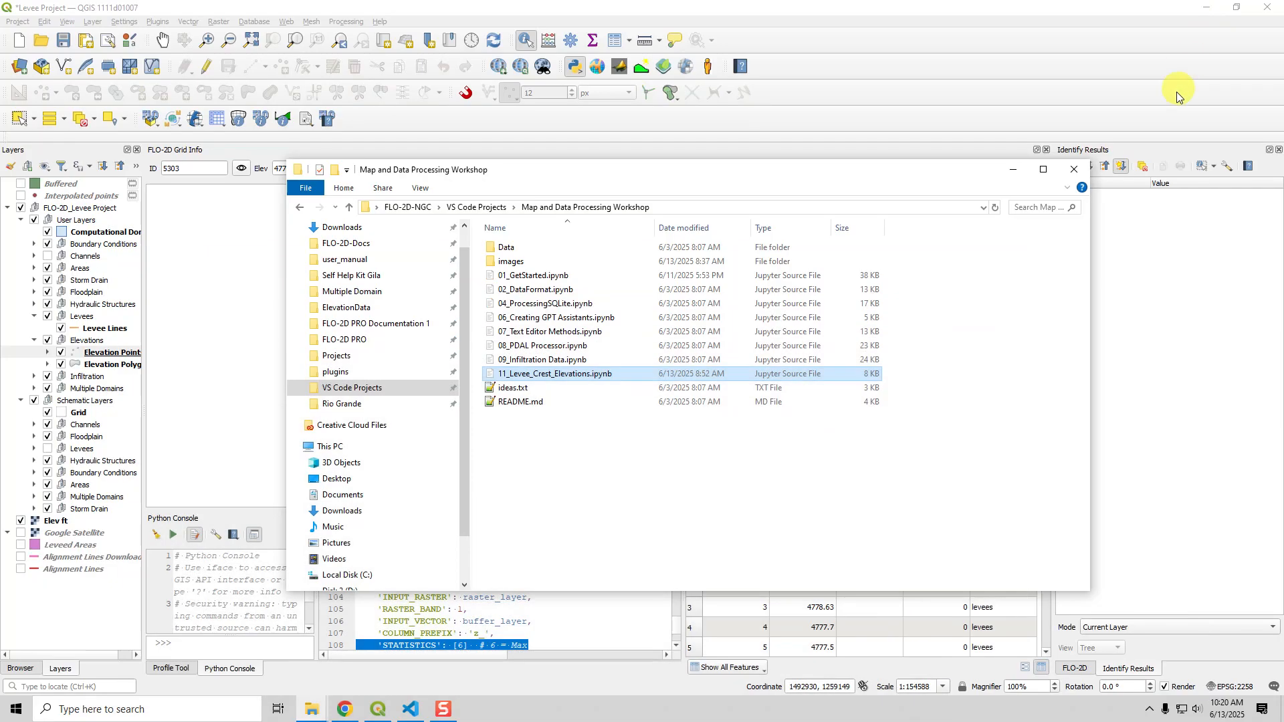
{"action": "left_click_drag", "start_coordinate": [811, 172], "coordinate": [1283, 184]}
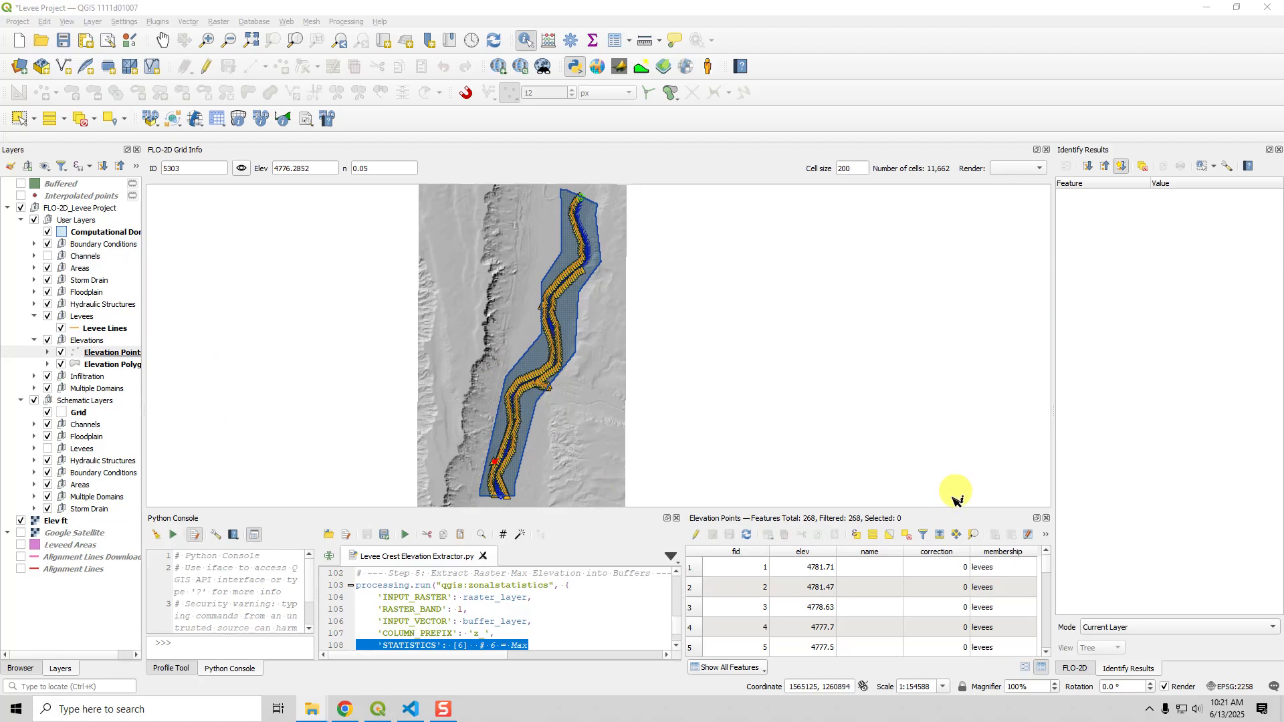
- Close the Elevation Points attribute table and open the FLO-2D Levee Elevation Tool
{"action": "left_click", "coordinate": [1046, 518]}
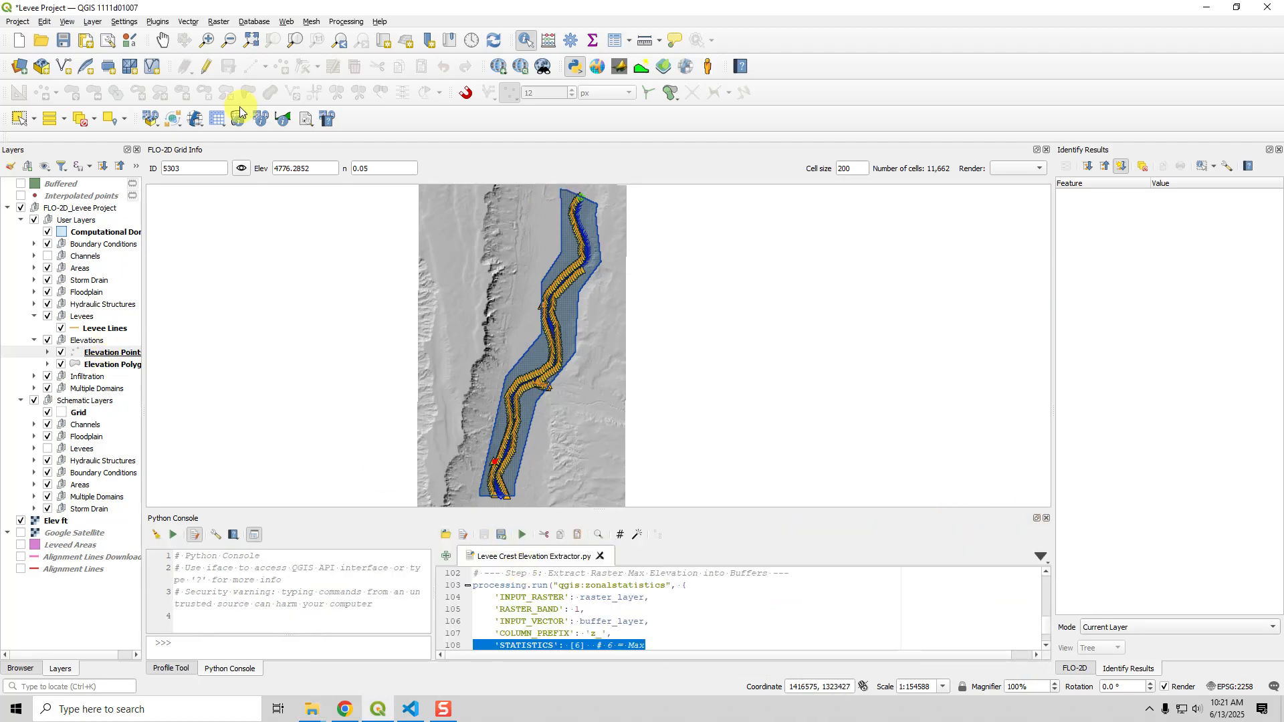
{"action": "left_click", "coordinate": [200, 121]}
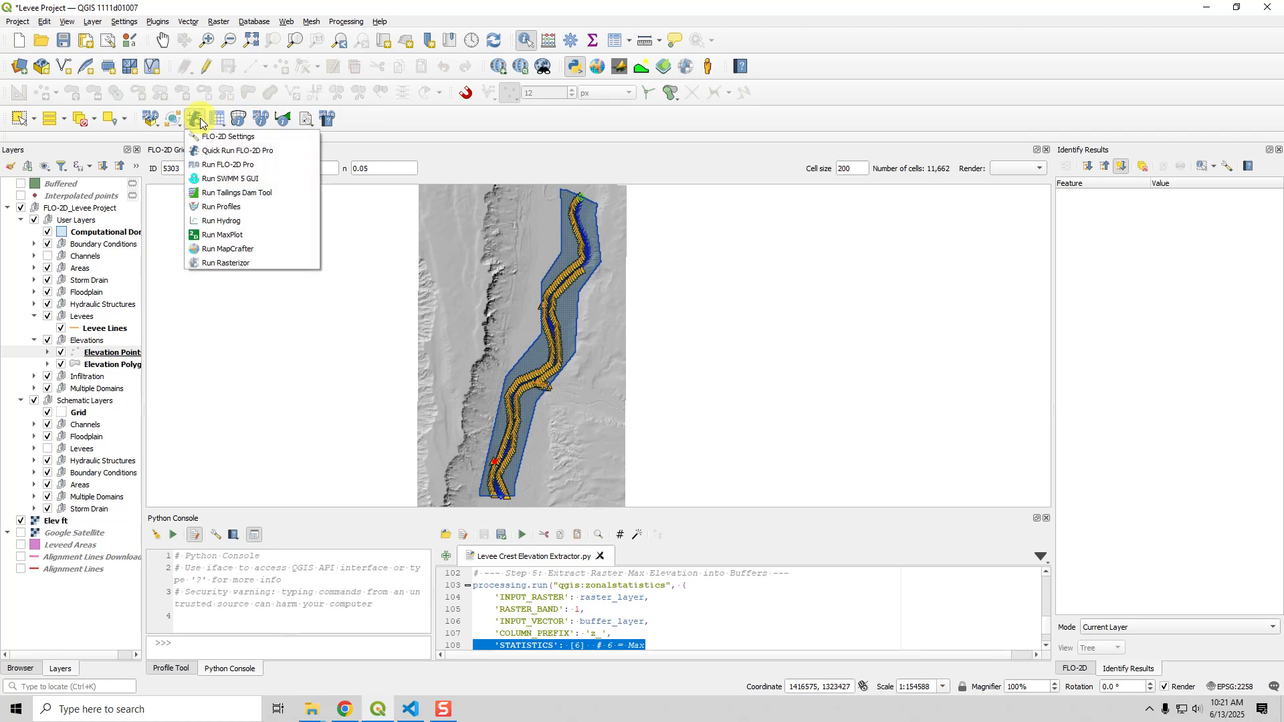
{"action": "left_click", "coordinate": [215, 120]}
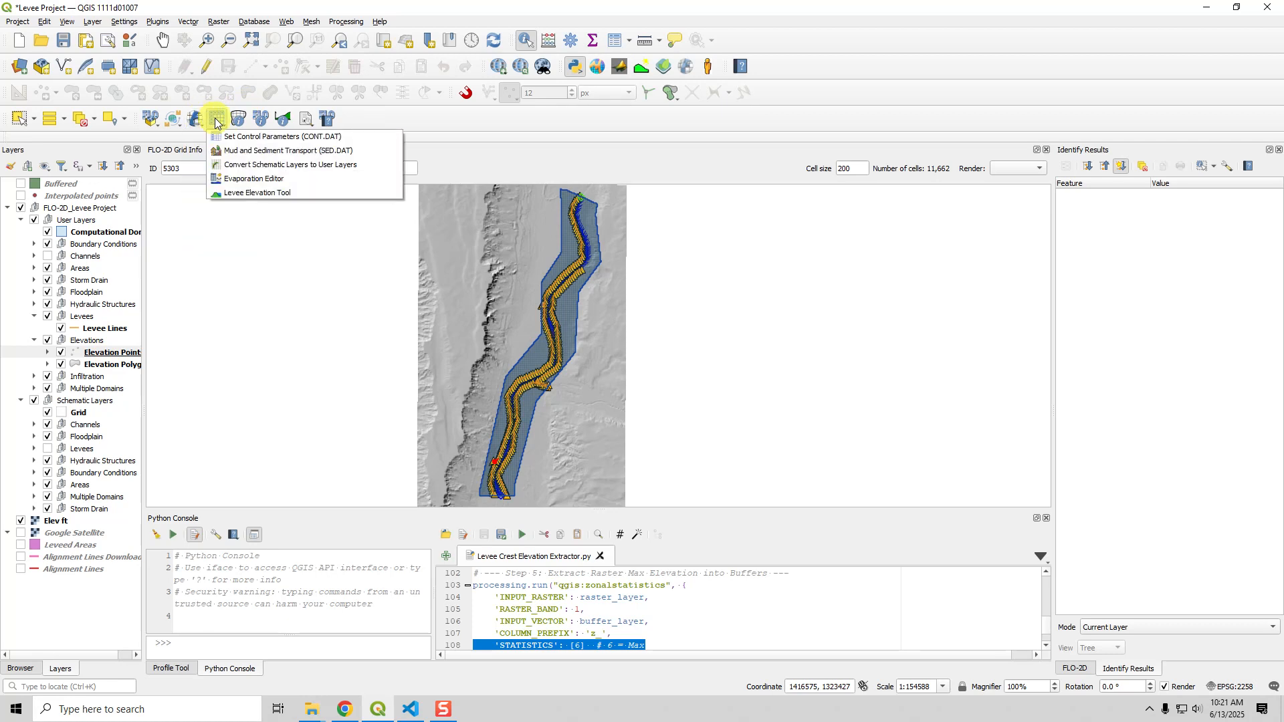
{"action": "left_click", "coordinate": [239, 192]}
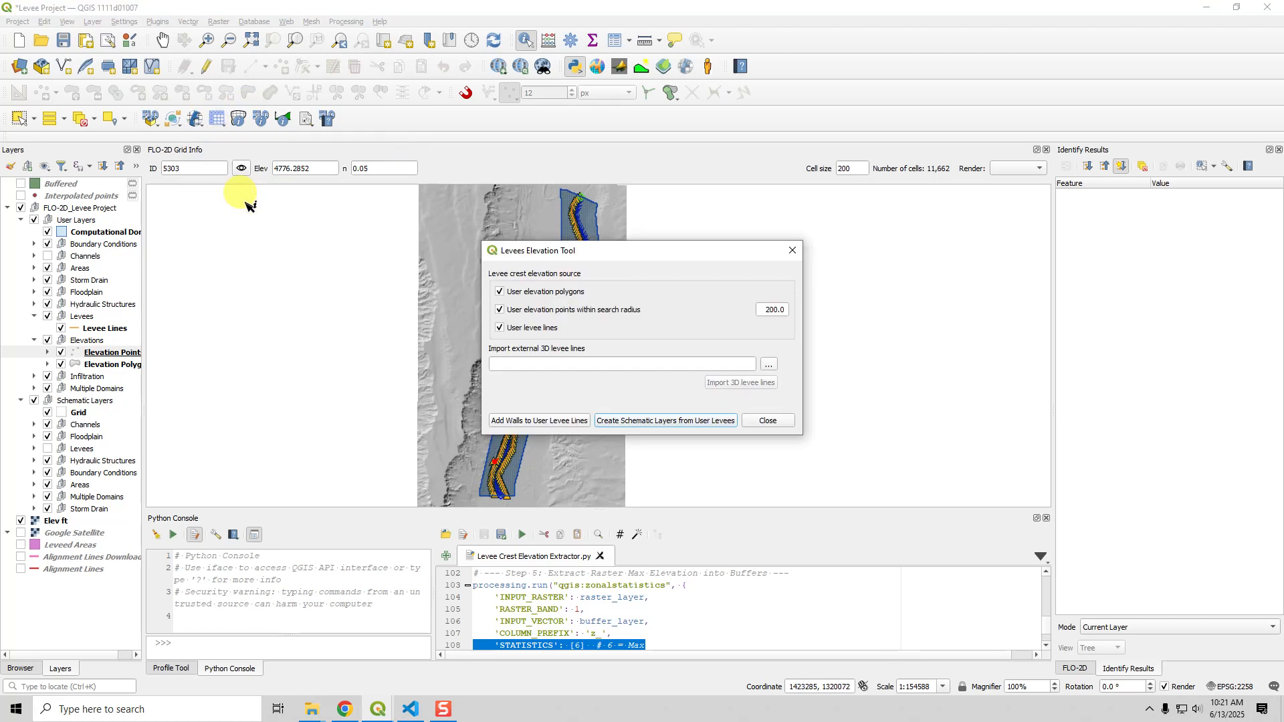
- Exclude user elevation polygons from the levee crest sources and set the elevation points search radius to 5
{"action": "left_click", "coordinate": [530, 297]}
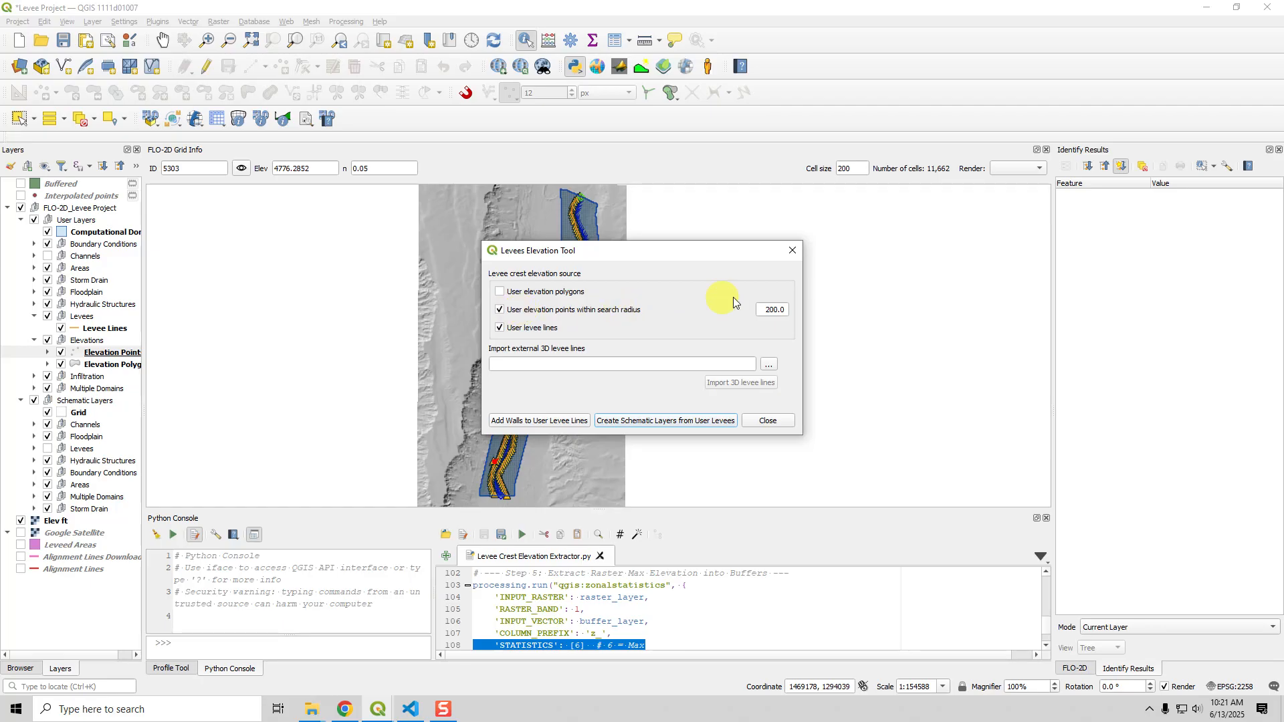
{"action": "left_click_drag", "start_coordinate": [766, 310], "coordinate": [796, 310]}
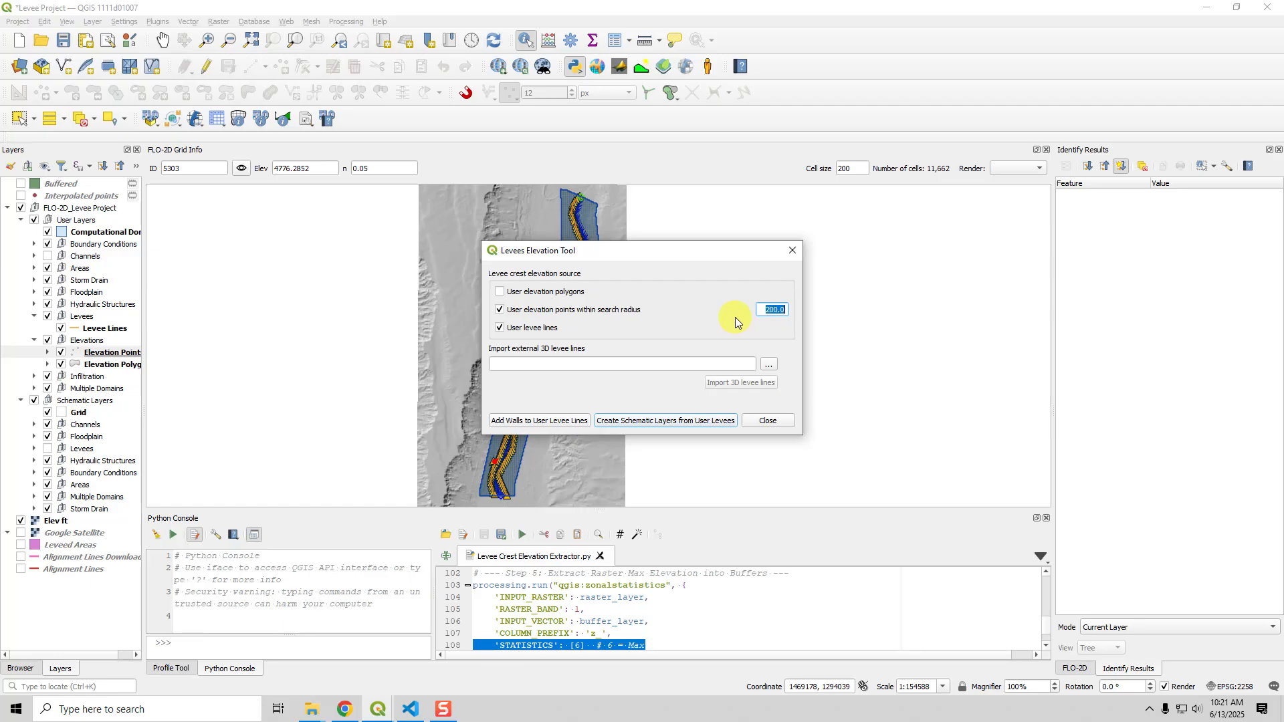
{"action": "type", "text": "5"}
{"action": "key", "text": "Tab"}
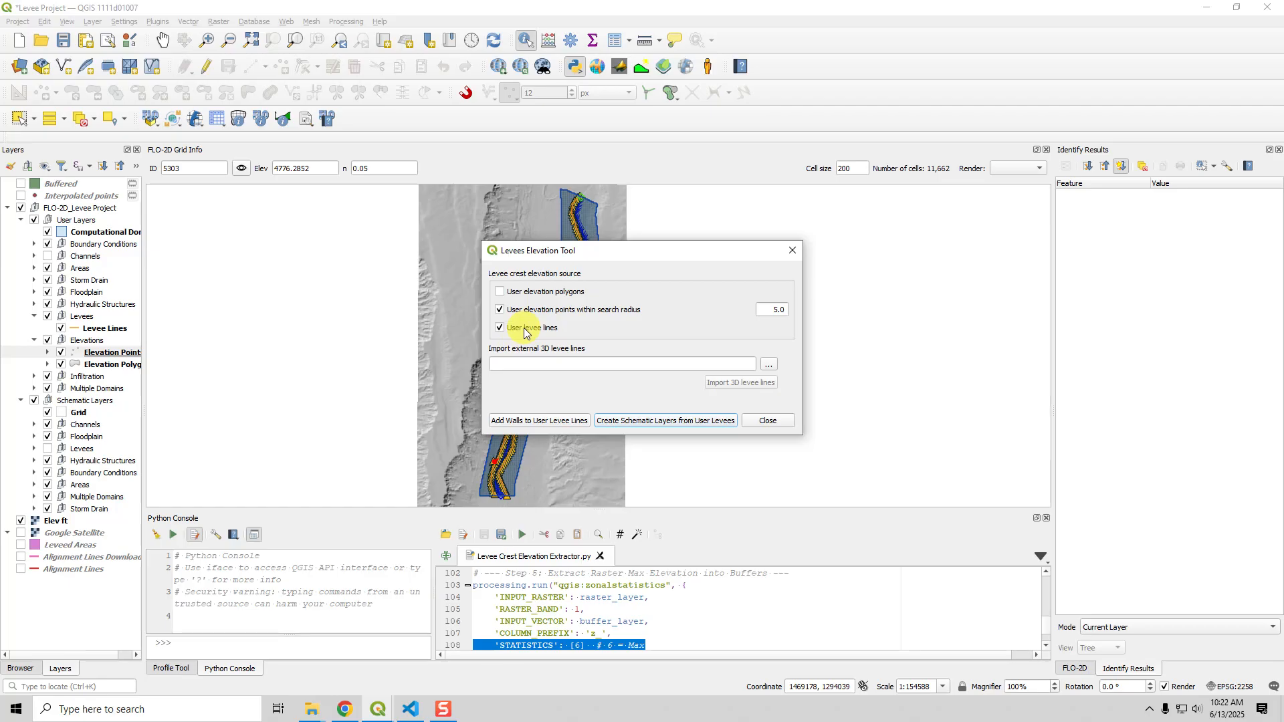
- Create the schematic layers from the user levees, review the redundant opposite levee directions and delete them
{"action": "left_click", "coordinate": [641, 421]}
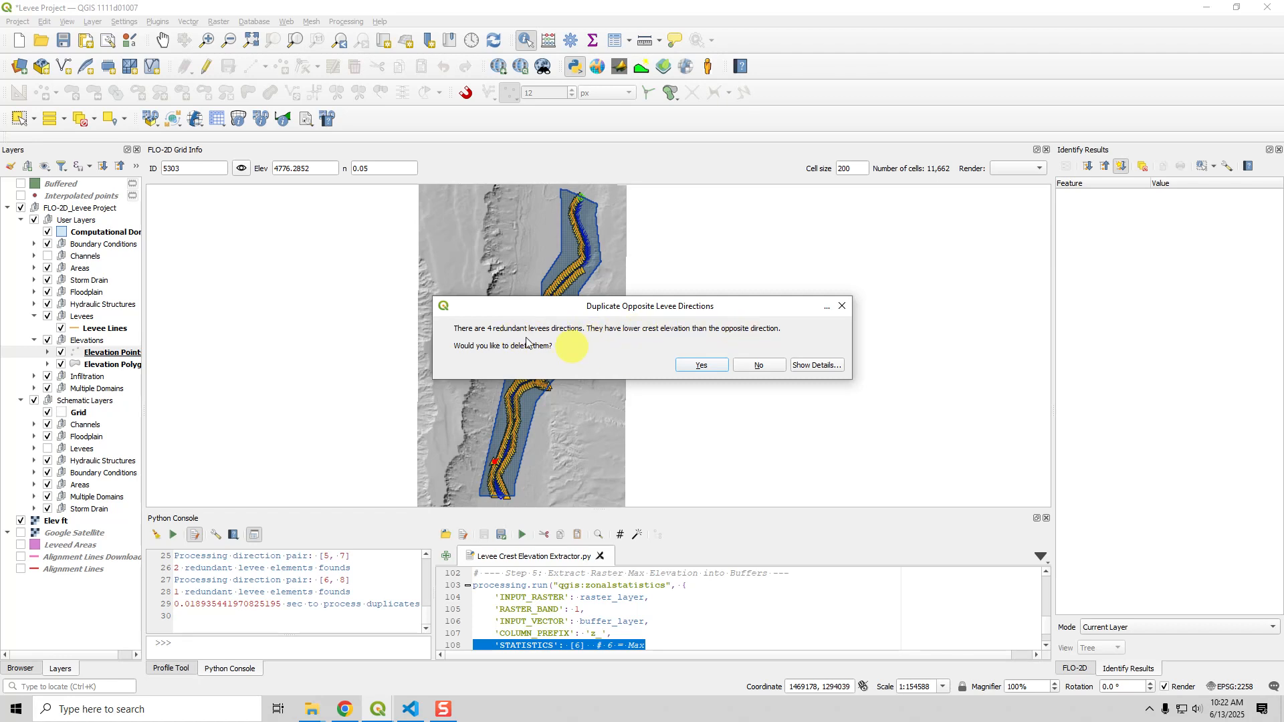
{"action": "left_click", "coordinate": [800, 367]}
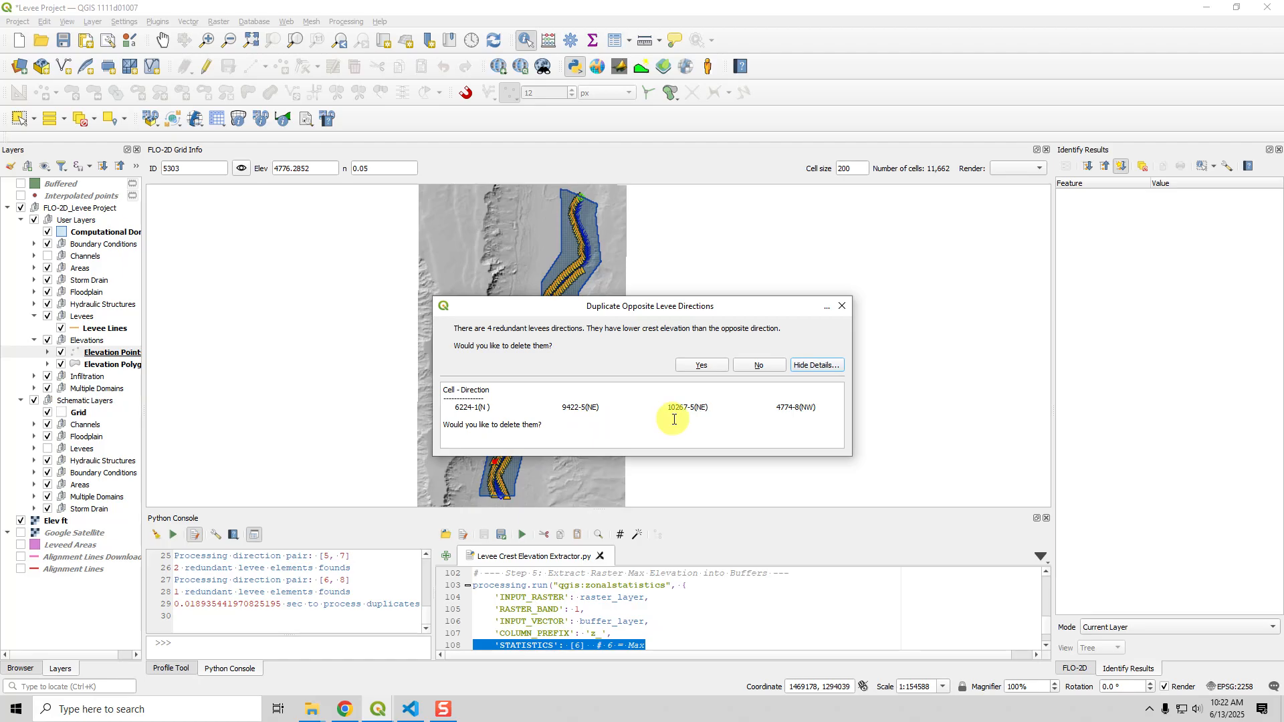
{"action": "left_click", "coordinate": [694, 367]}
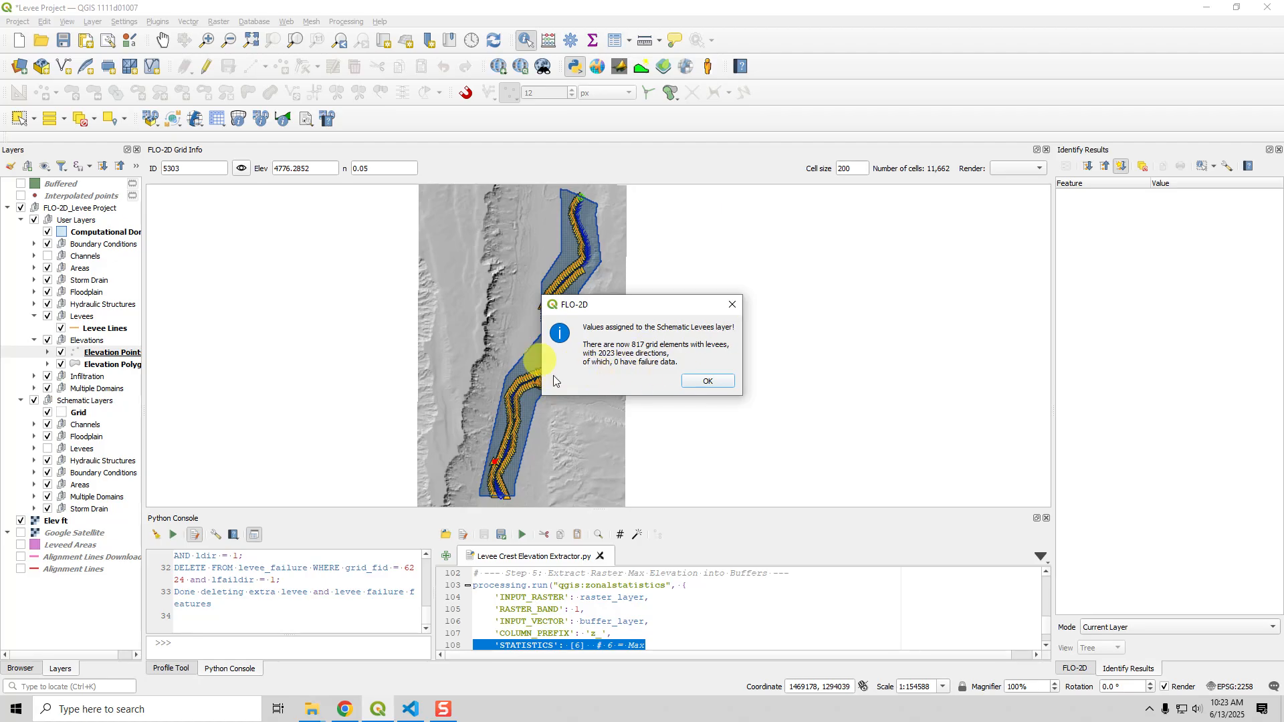
{"action": "left_click", "coordinate": [711, 383]}
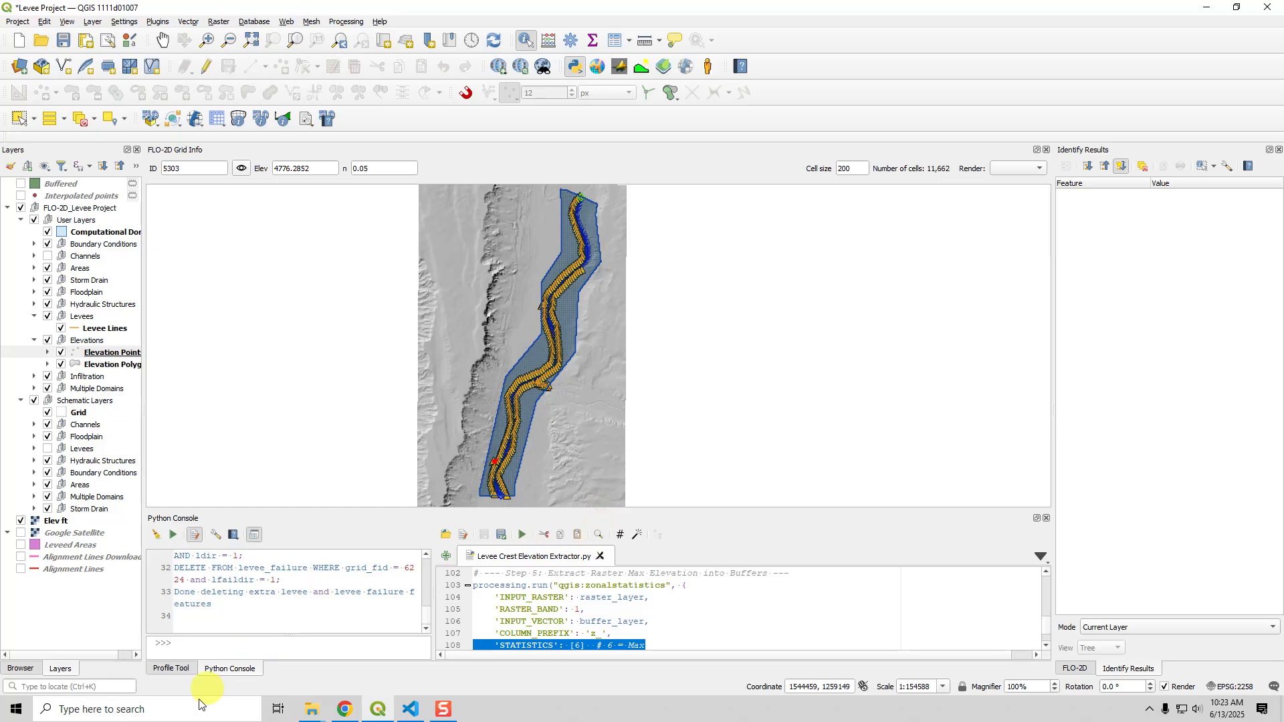
- Hide and collapse the user Elevations and Levees groups, and show the Levees group under Schematic Layers
{"action": "left_click", "coordinate": [169, 668]}
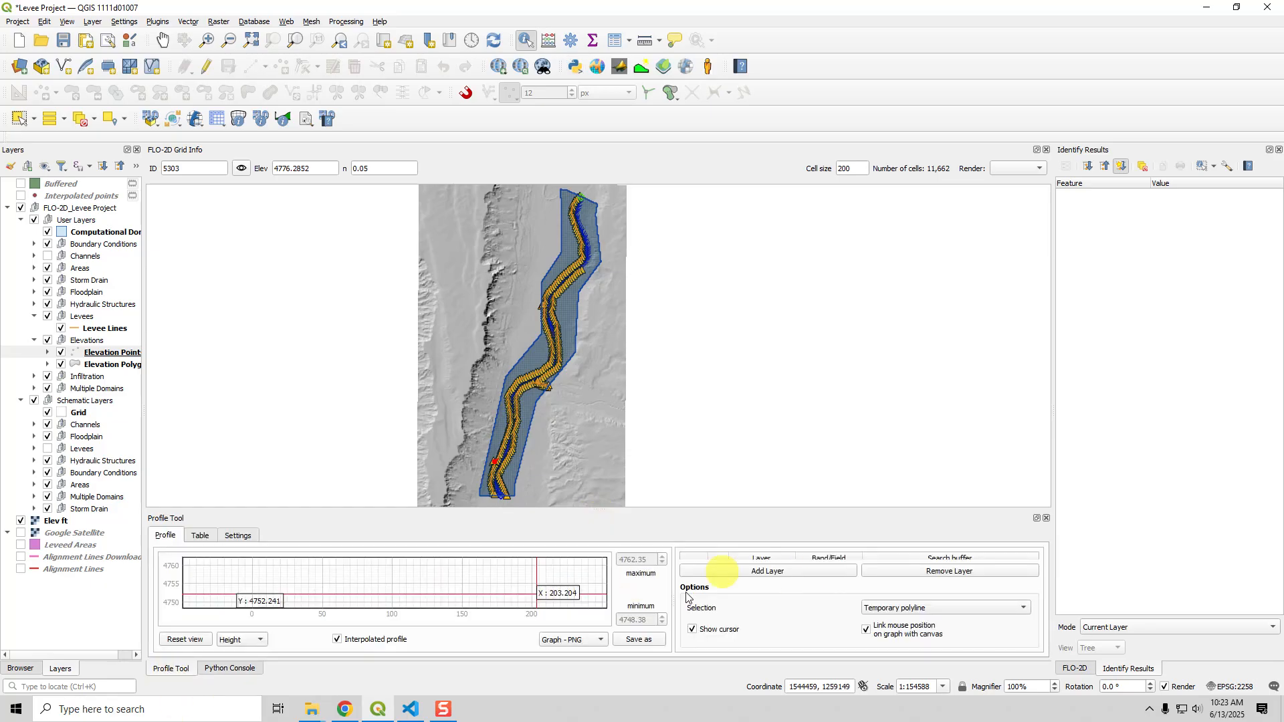
{"action": "left_click", "coordinate": [214, 668]}
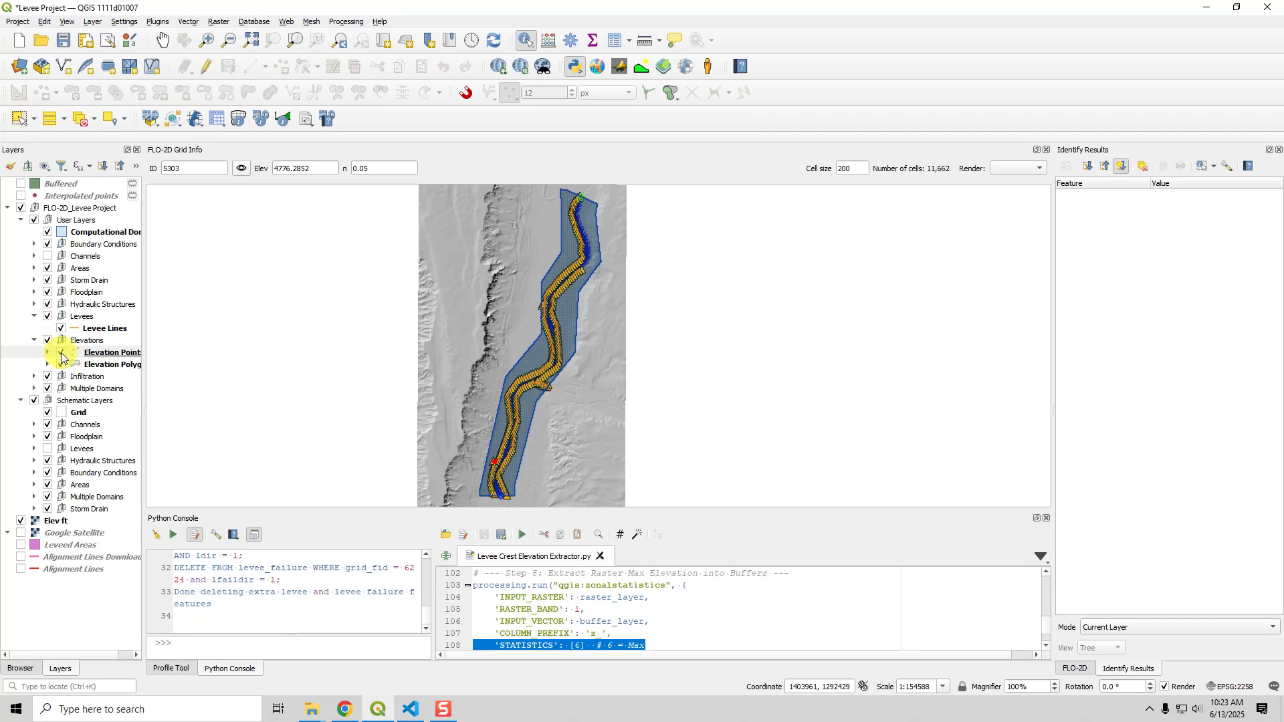
{"action": "left_click", "coordinate": [47, 340]}
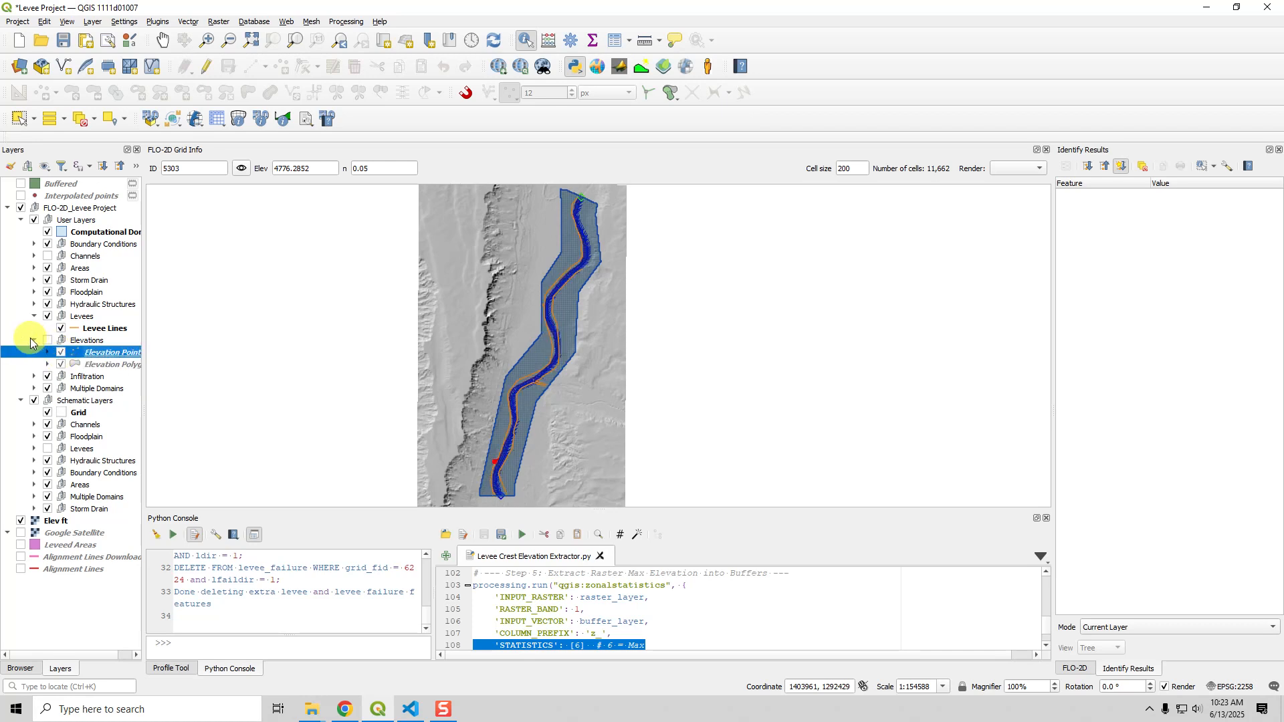
{"action": "left_click", "coordinate": [34, 316]}
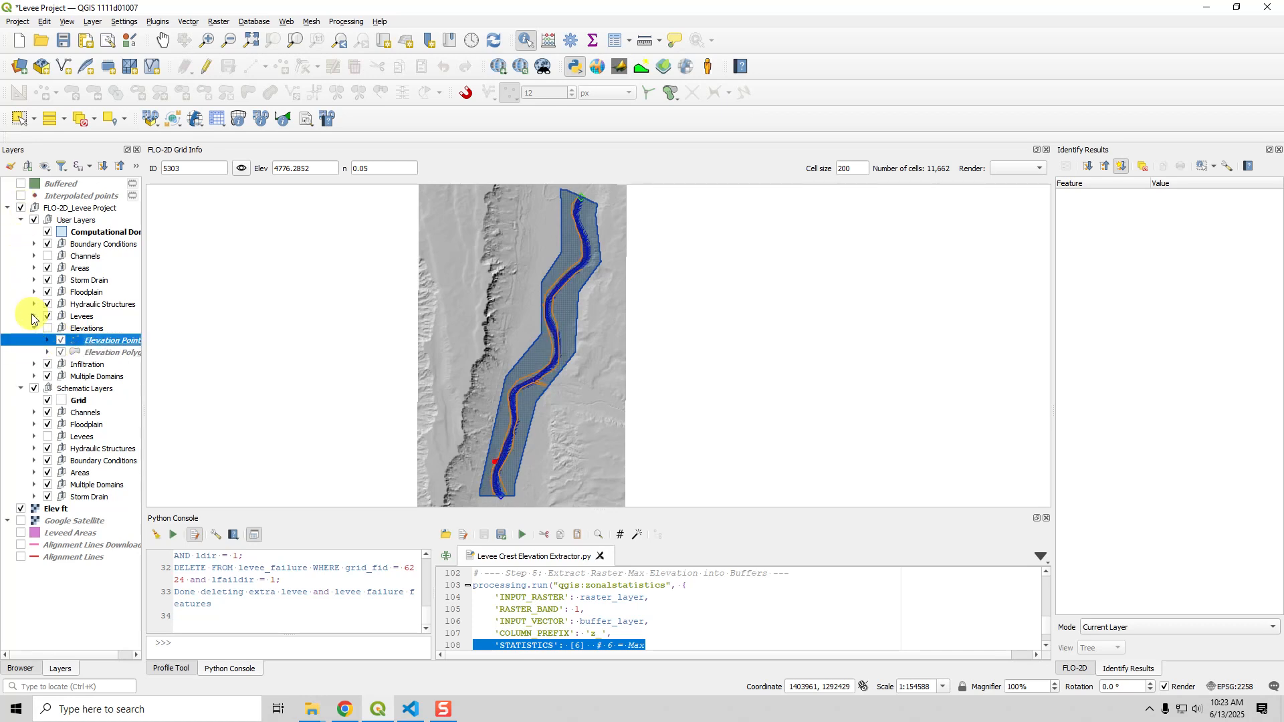
{"action": "left_click", "coordinate": [34, 328]}
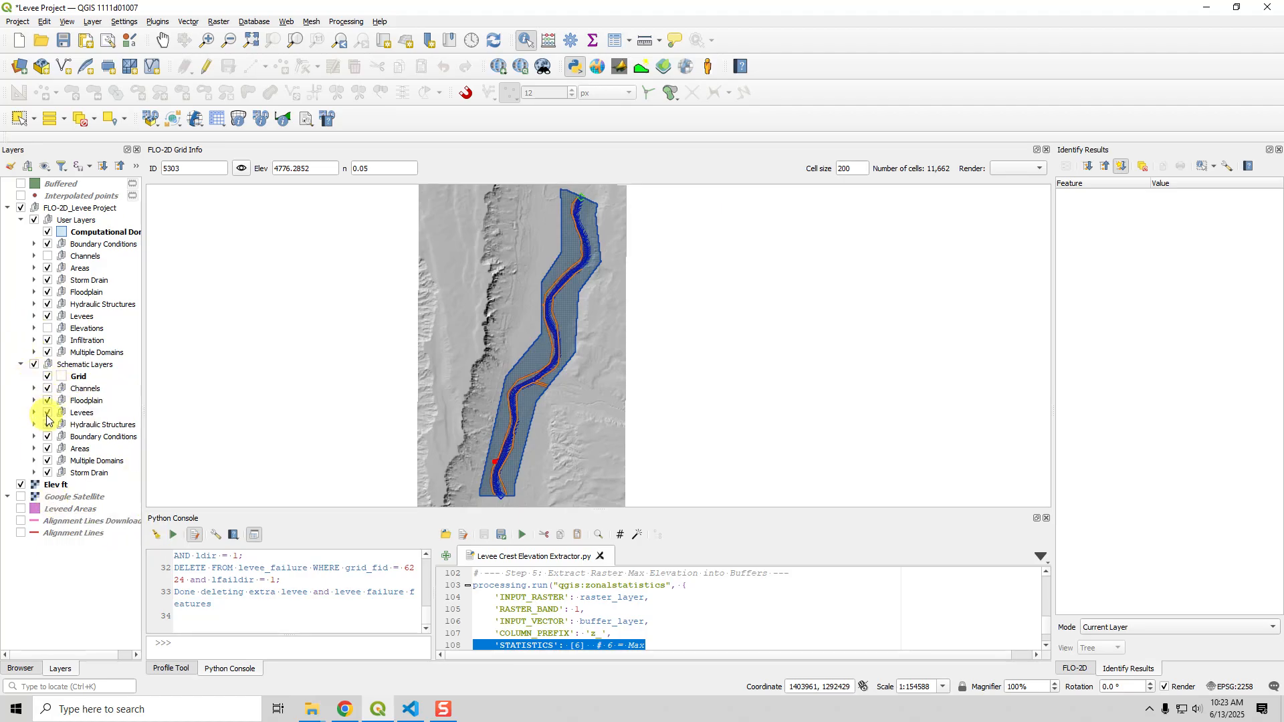
{"action": "left_click", "coordinate": [47, 316]}
{"action": "left_click", "coordinate": [47, 328]}
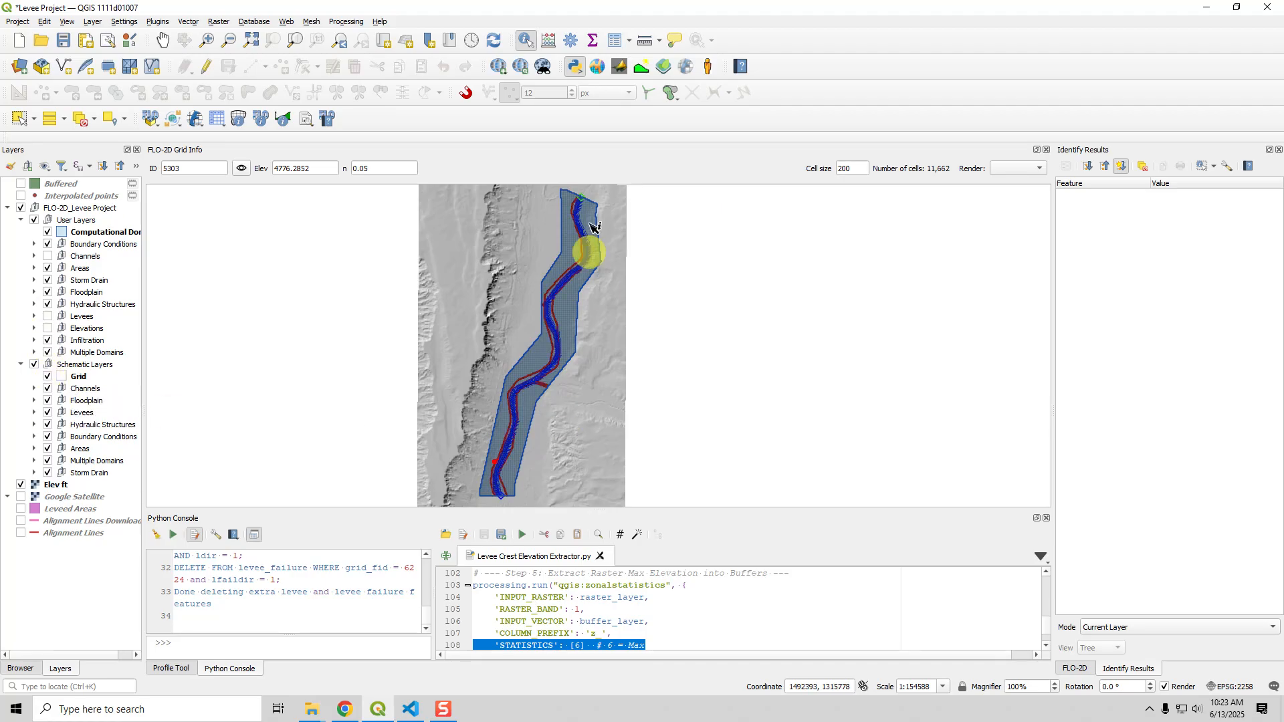
- Examine the schematic levees over the terrain at the domain's north end and hide the Elev ft raster
{"action": "scroll", "coordinate": [591, 203], "scroll_direction": "up", "scroll_amount": 2}
{"action": "scroll", "coordinate": [504, 229], "scroll_direction": "up", "scroll_amount": 1}
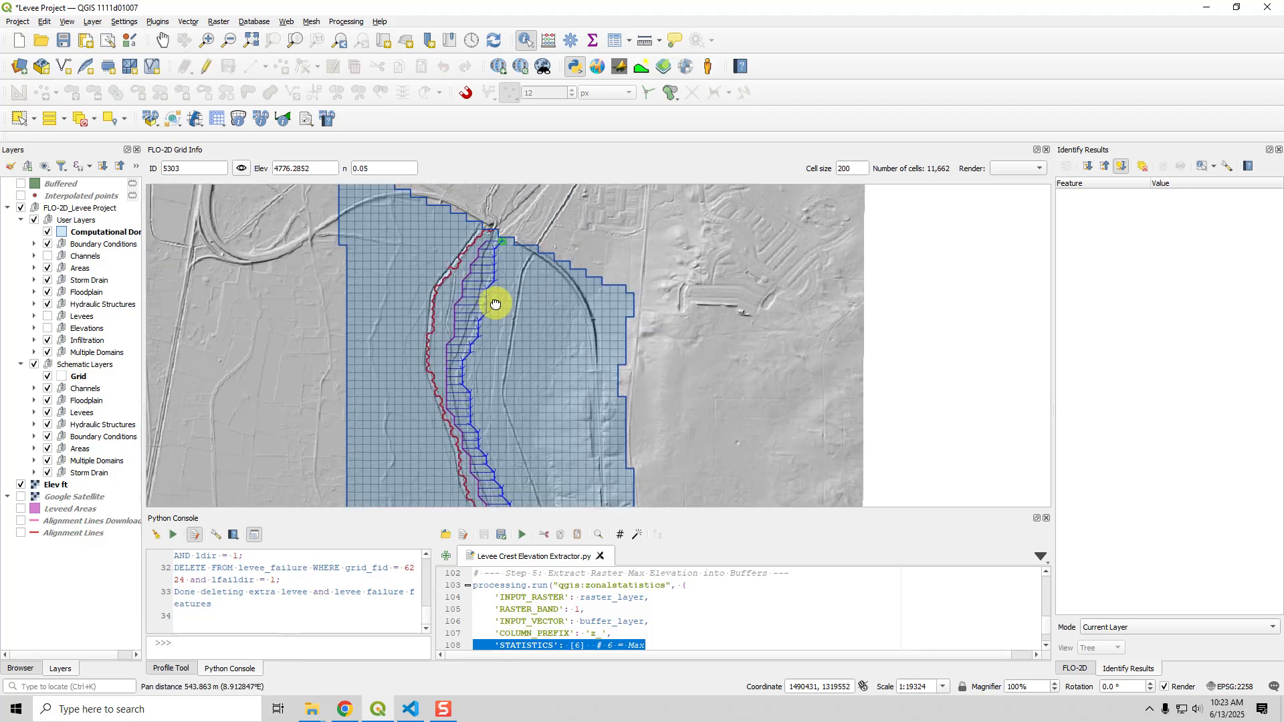
{"action": "scroll", "coordinate": [493, 231], "scroll_direction": "up", "scroll_amount": 1}
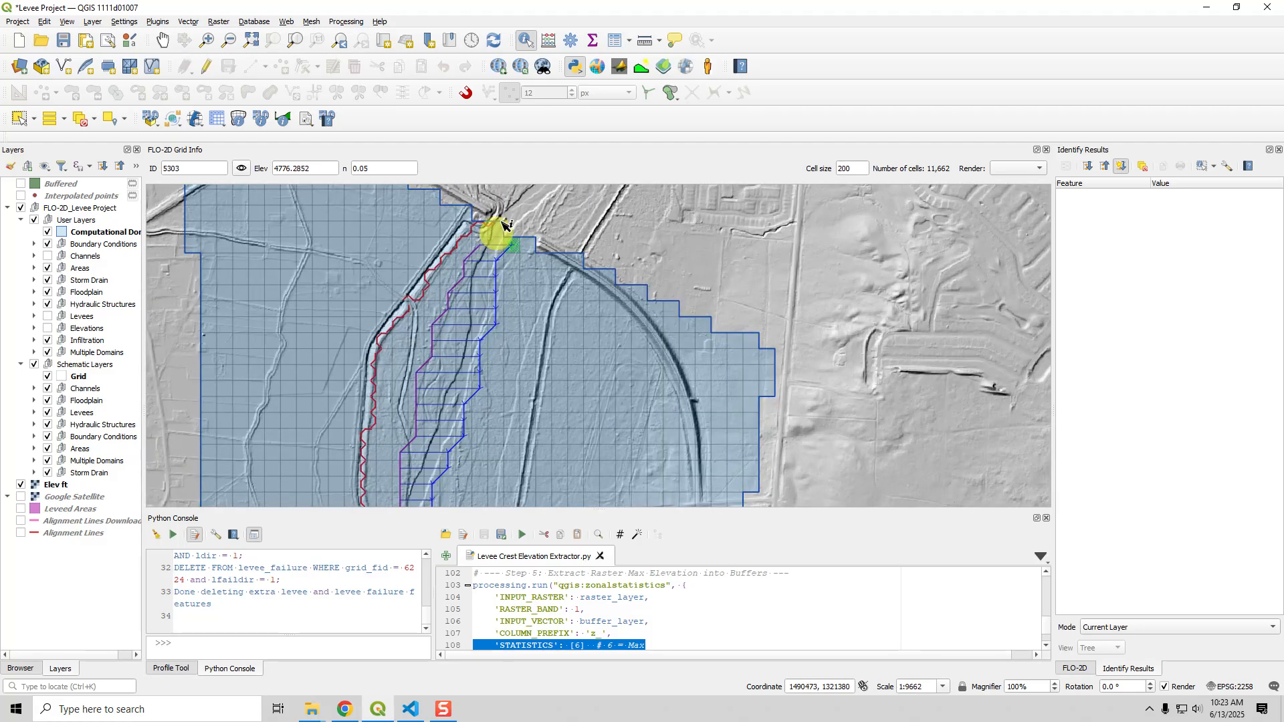
{"action": "scroll", "coordinate": [488, 224], "scroll_direction": "up", "scroll_amount": 2}
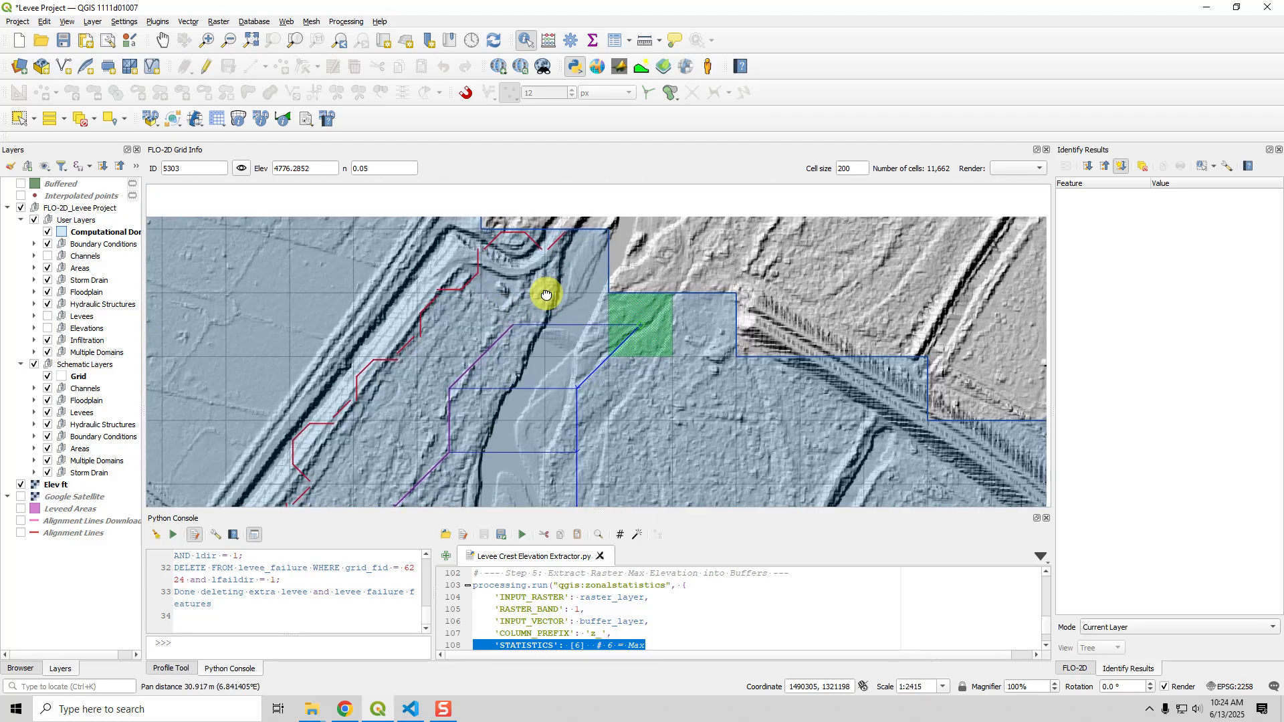
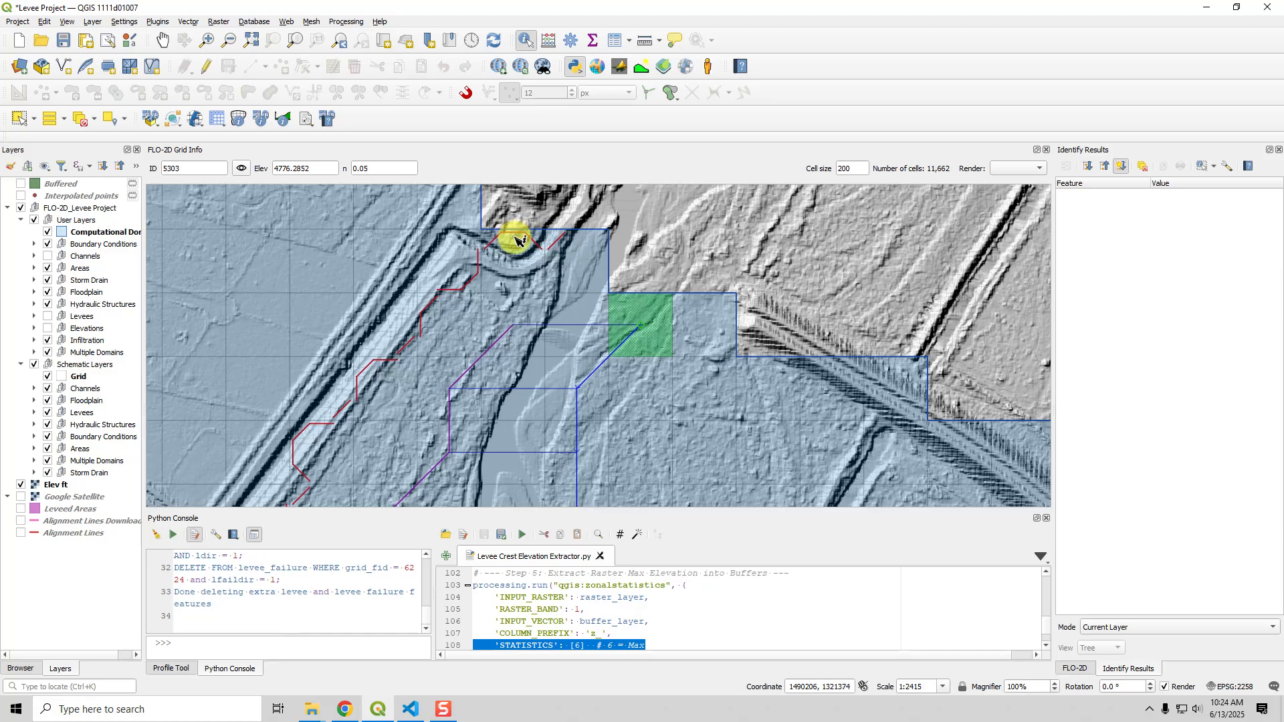
{"action": "scroll", "coordinate": [387, 365], "scroll_direction": "down", "scroll_amount": 1}
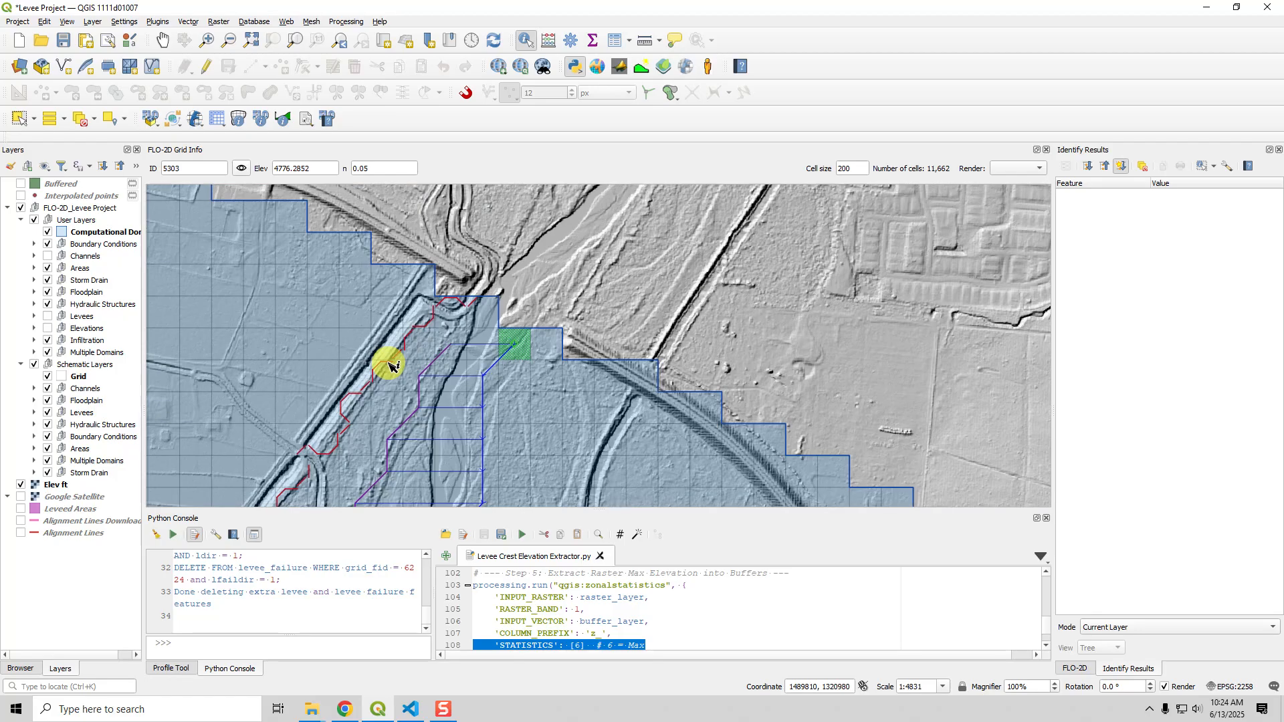
{"action": "left_click_drag", "start_coordinate": [387, 365], "coordinate": [450, 266]}
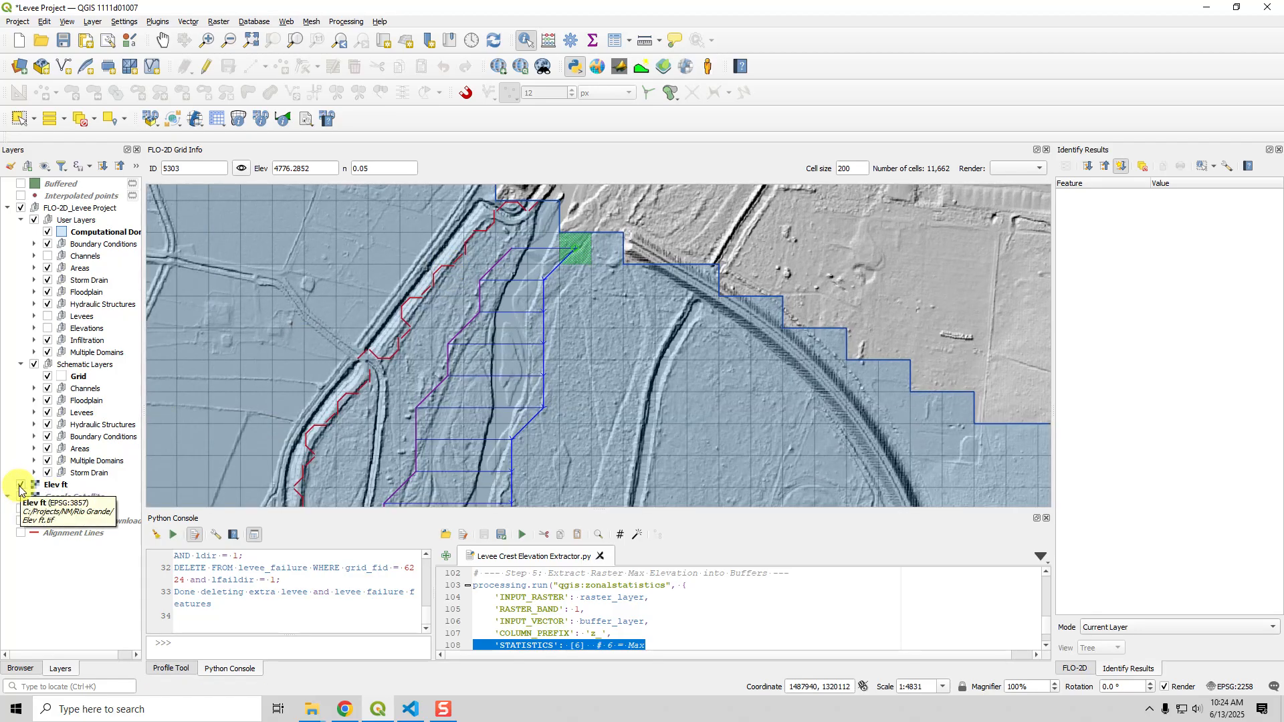
{"action": "left_click", "coordinate": [19, 488]}
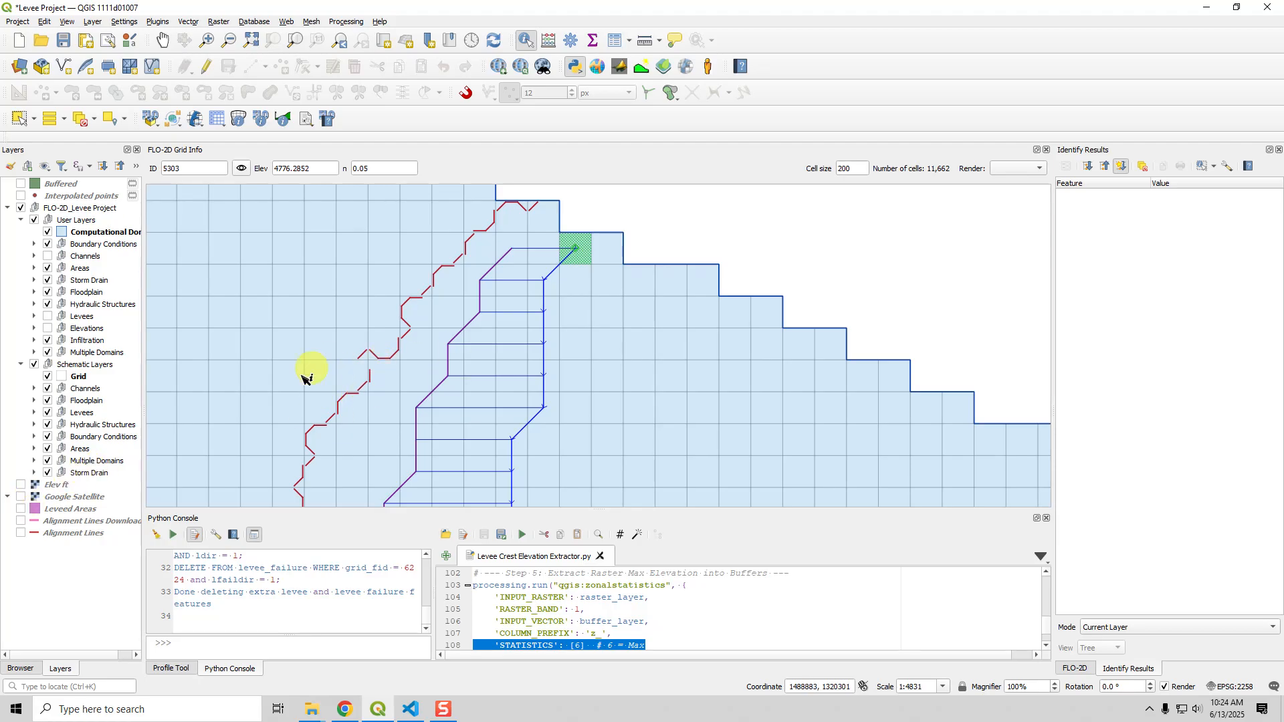
- Briefly show the user Levees group to compare the levee lines with the schematic levees, and hide it again
{"action": "left_click", "coordinate": [47, 327]}
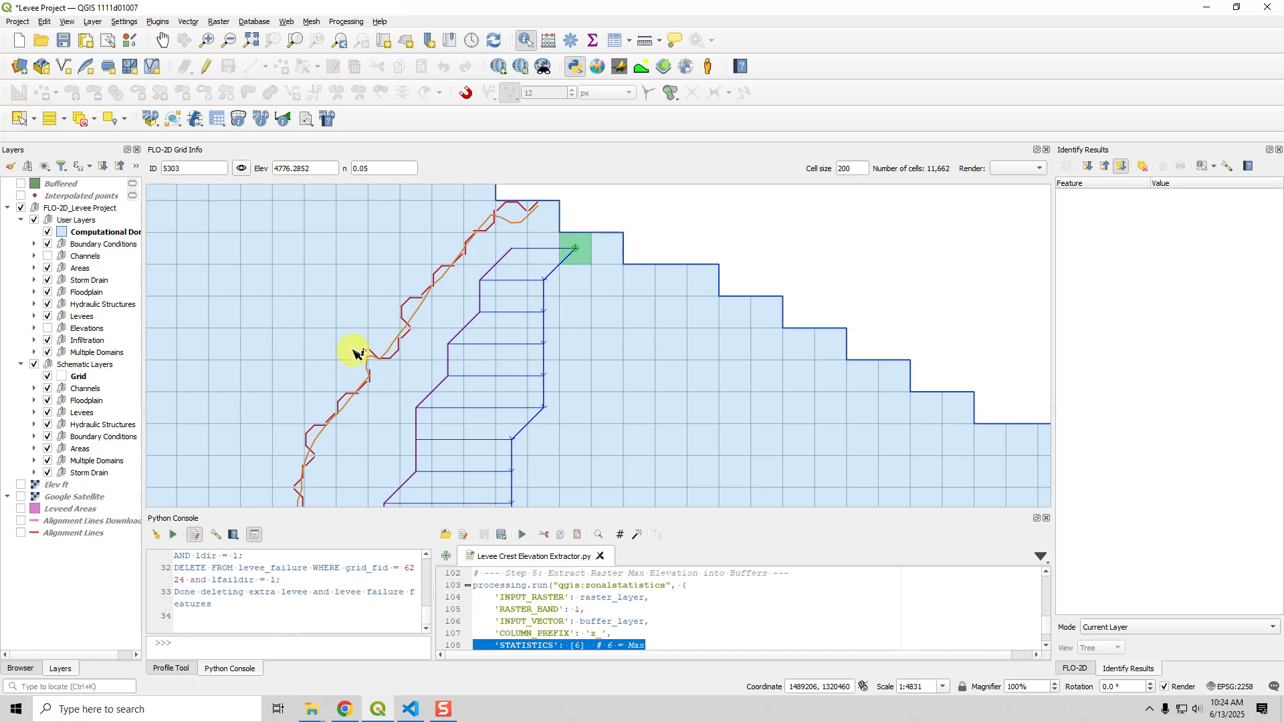
{"action": "scroll", "coordinate": [361, 379], "scroll_direction": "up", "scroll_amount": 1}
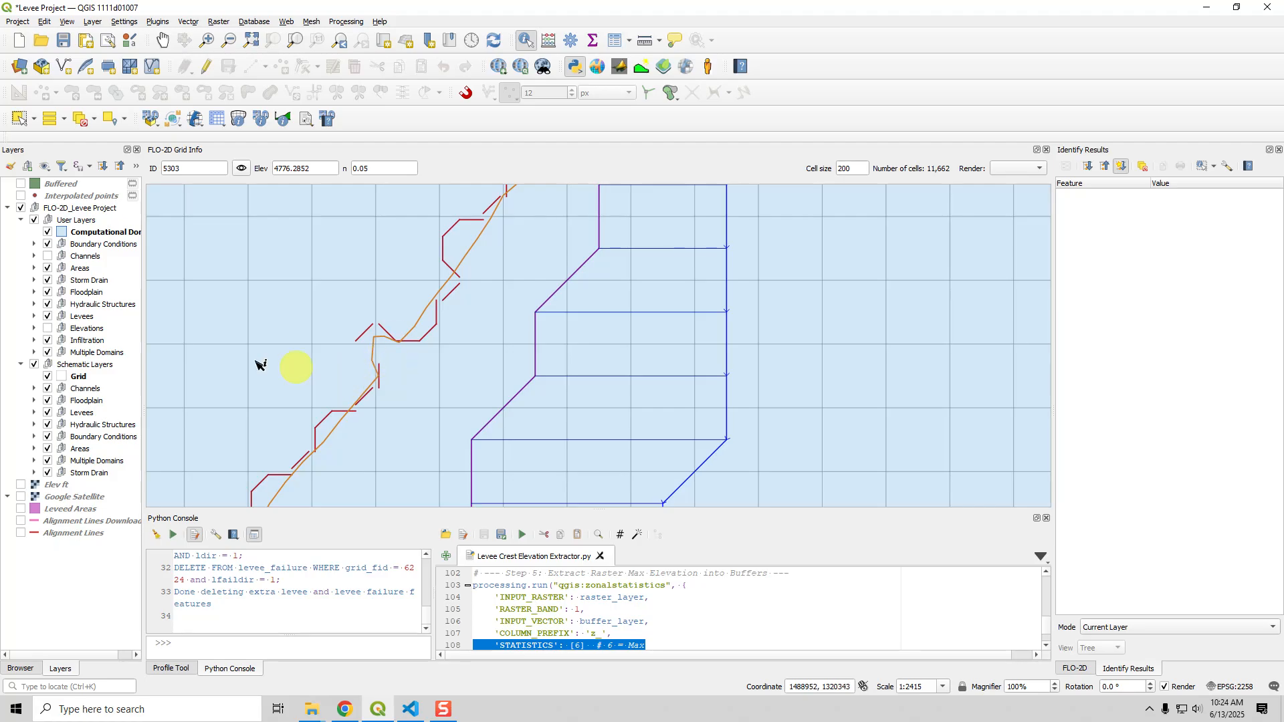
{"action": "left_click", "coordinate": [47, 317]}
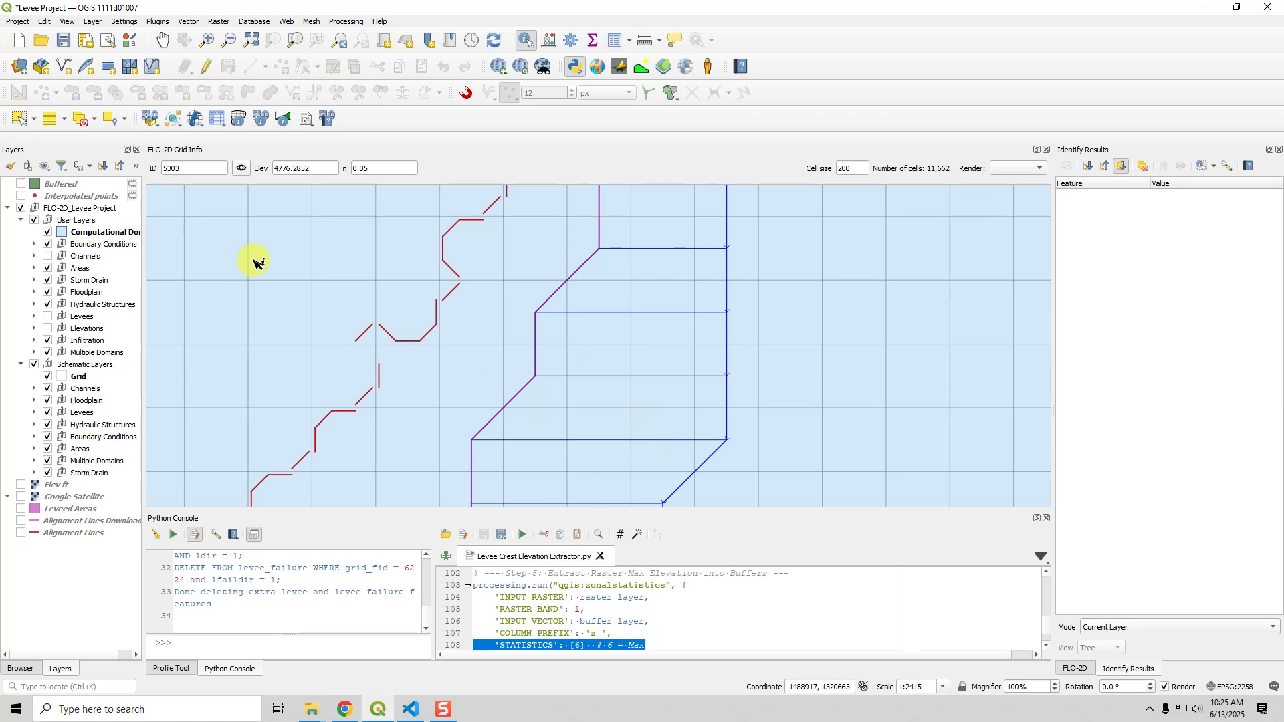
- Follow the schematic levees along the channel from the domain's north end through the first southwest bend, checking their continuity
{"action": "scroll", "coordinate": [243, 348], "scroll_direction": "down", "scroll_amount": 1}
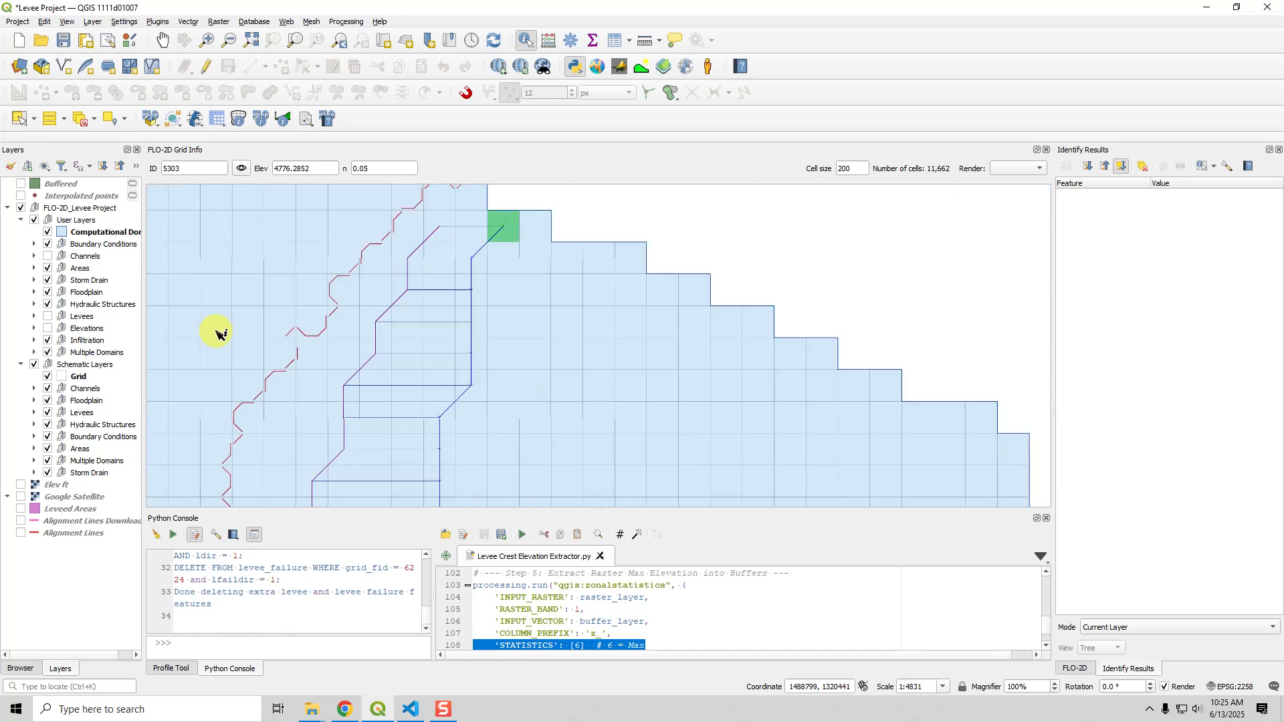
{"action": "left_click_drag", "start_coordinate": [258, 361], "coordinate": [447, 338]}
{"action": "scroll", "coordinate": [454, 334], "scroll_direction": "down", "scroll_amount": 1}
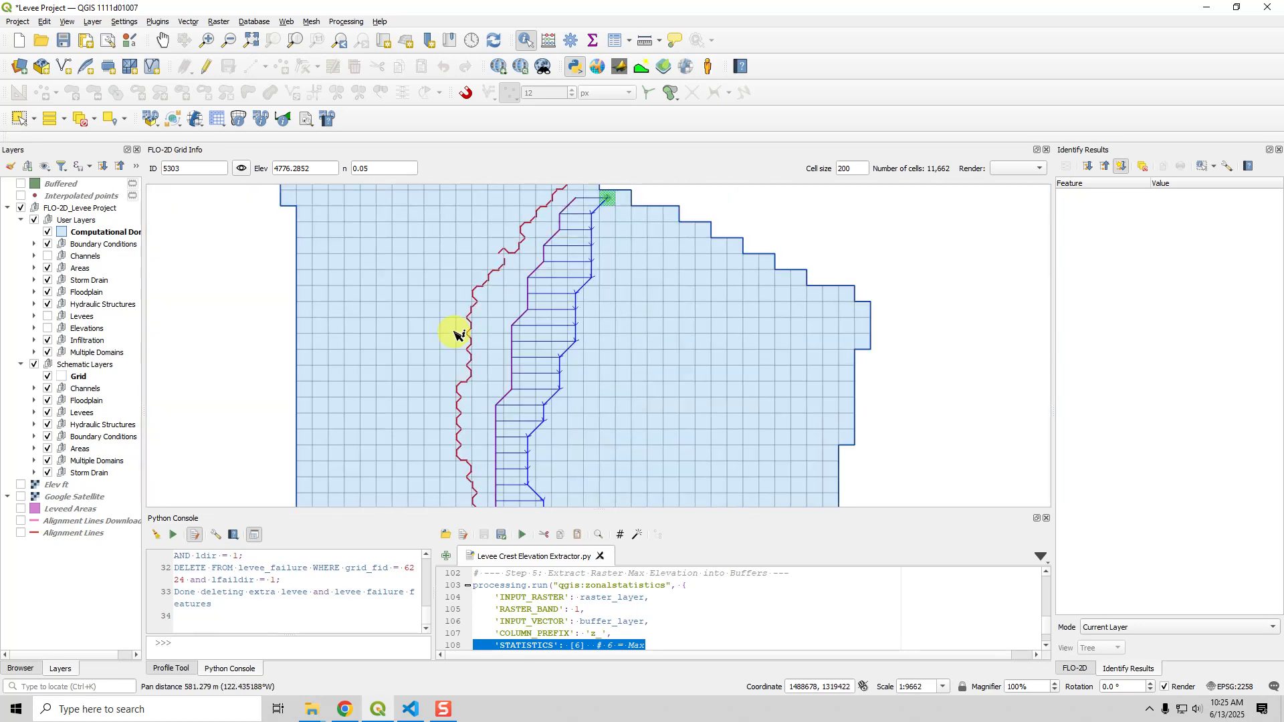
{"action": "scroll", "coordinate": [445, 372], "scroll_direction": "down", "scroll_amount": 1}
{"action": "left_click_drag", "start_coordinate": [447, 409], "coordinate": [604, 280]}
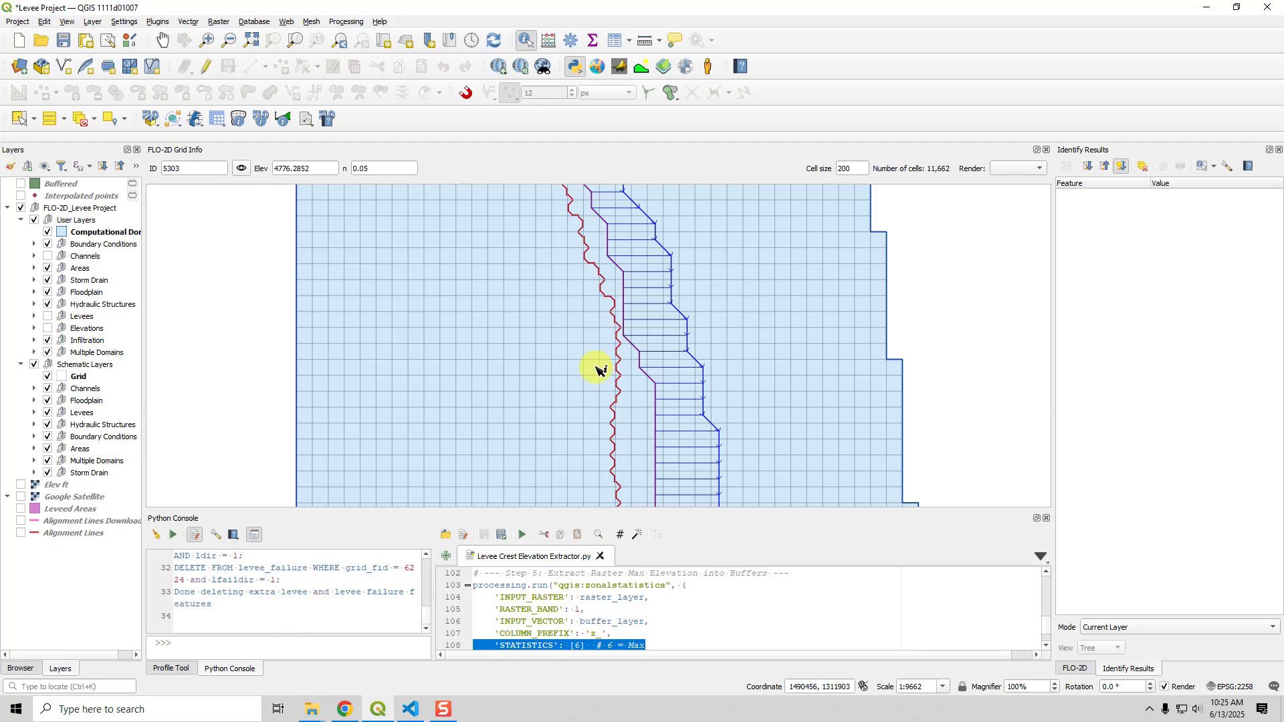
{"action": "key", "text": "Down"}
{"action": "key", "text": "Down"}
{"action": "key", "text": "Down"}
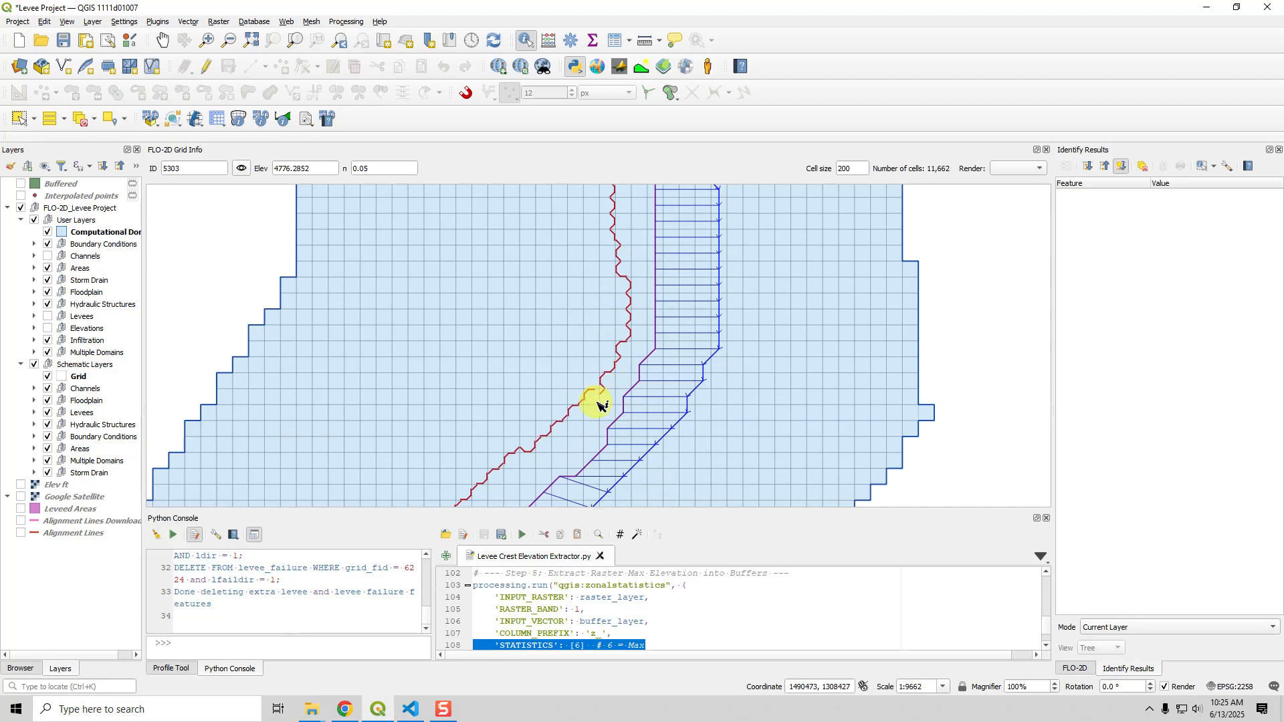
{"action": "key", "text": "Down"}
{"action": "key", "text": "Down"}
{"action": "key", "text": "Down"}
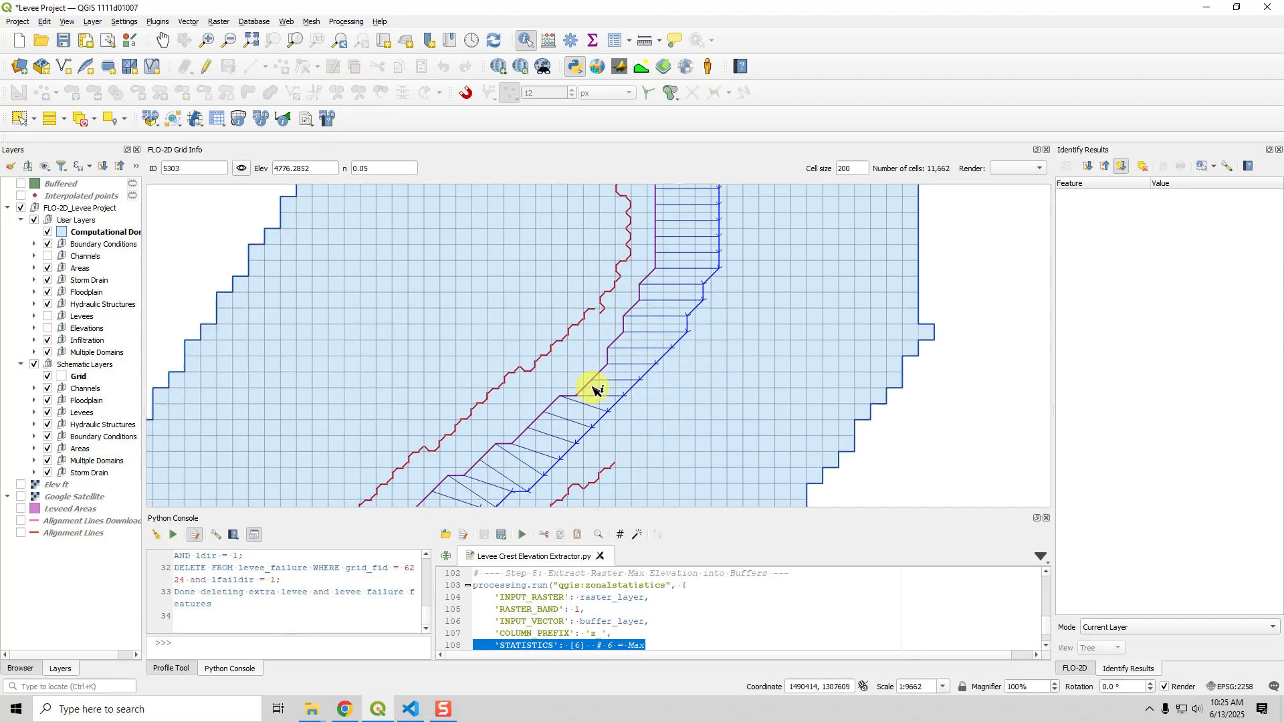
{"action": "key", "text": "Left"}
{"action": "key", "text": "Down"}
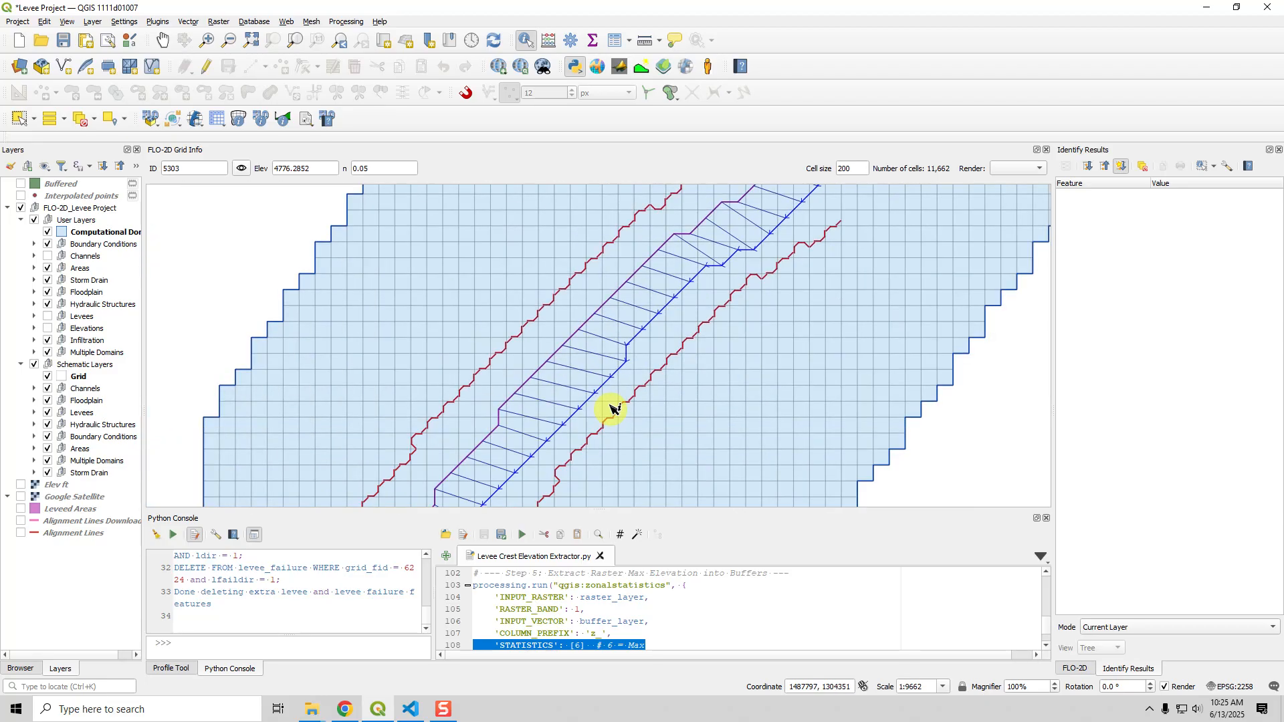
{"action": "key", "text": "Down"}
{"action": "key", "text": "Down"}
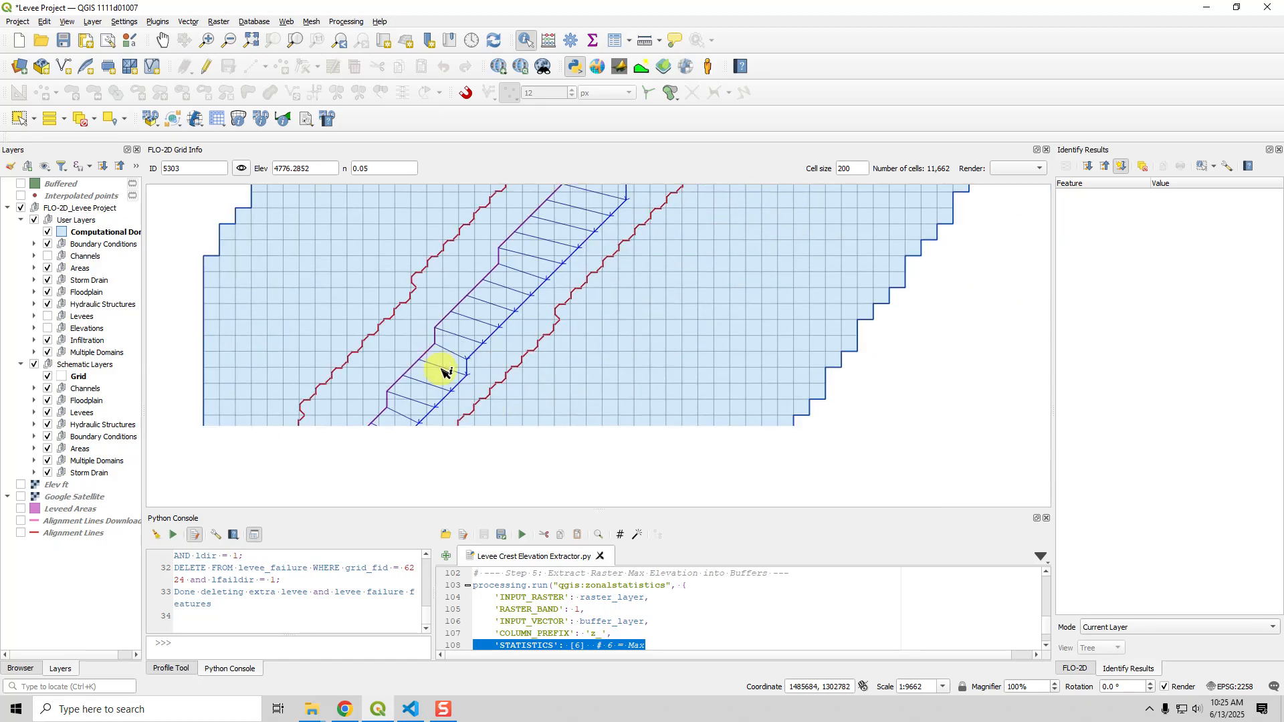
- Inspect the schematic levees along the middle reach, down to the side branch reaching the domain's east edge
{"action": "key", "text": "Left"}
{"action": "key", "text": "Down"}
{"action": "key", "text": "Down"}
{"action": "key", "text": "Down"}
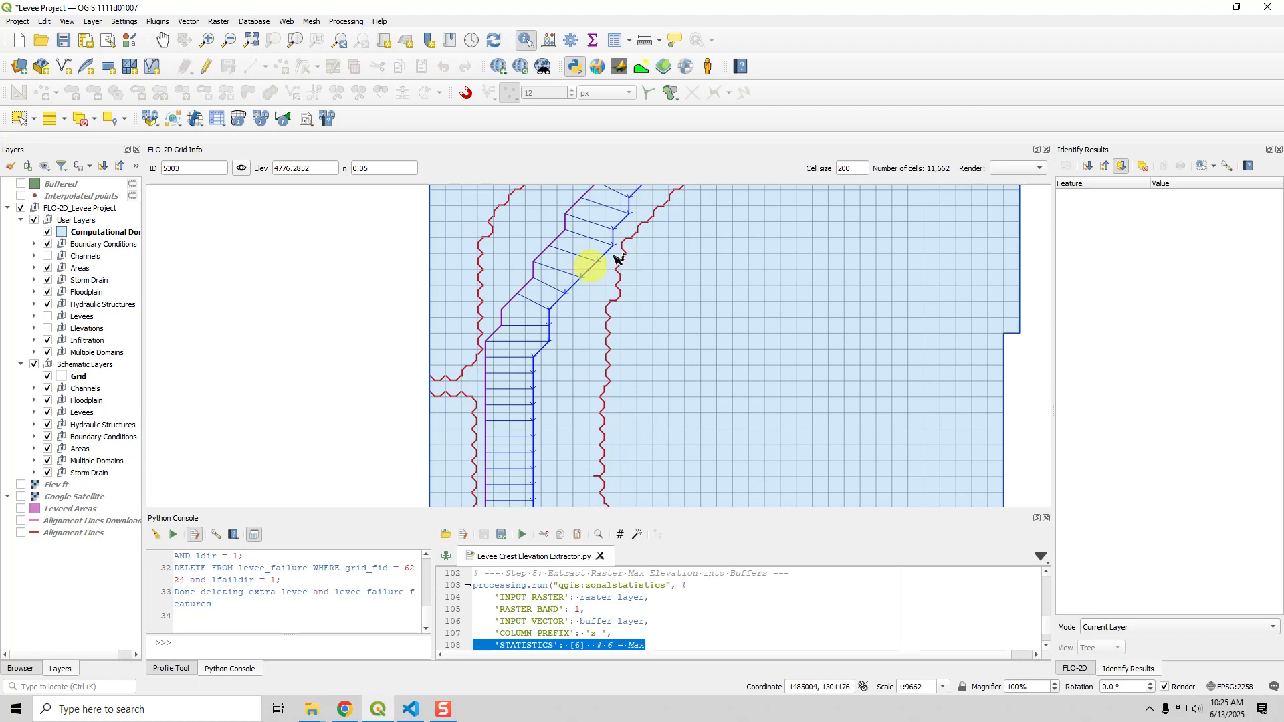
{"action": "key", "text": "Down"}
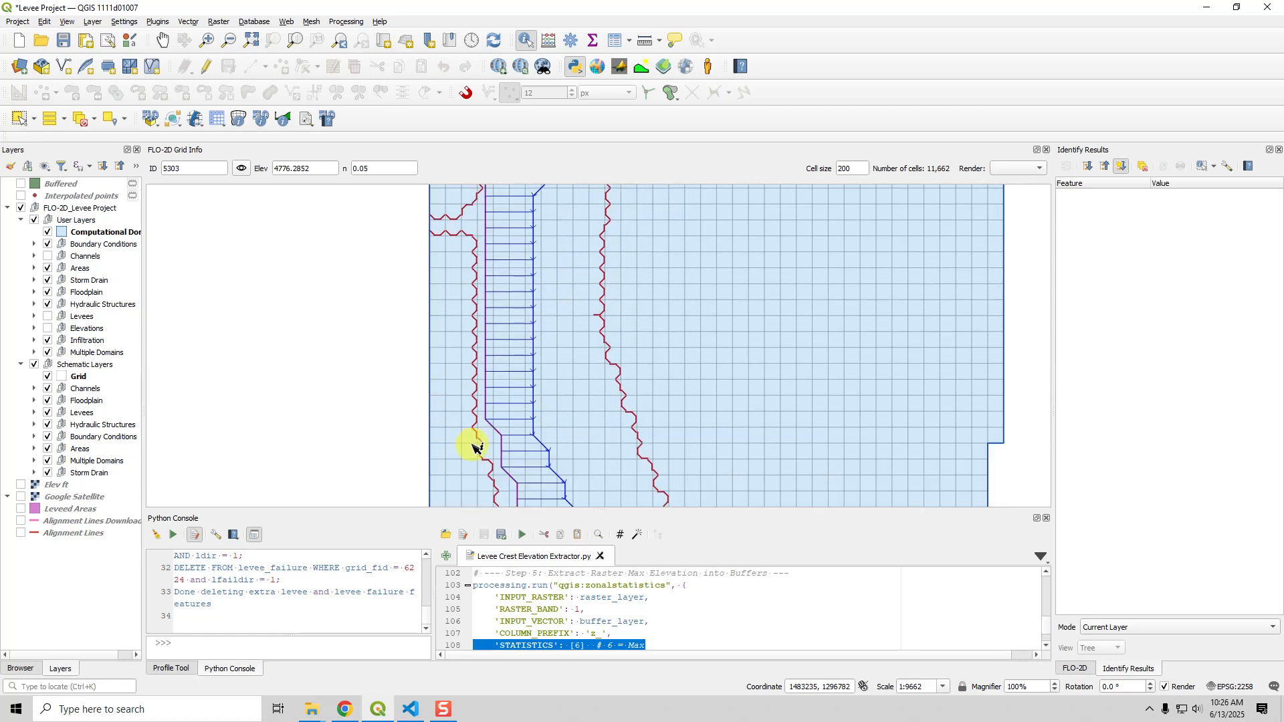
{"action": "key", "text": "Left"}
{"action": "key", "text": "Down"}
{"action": "key", "text": "Down"}
{"action": "key", "text": "Down"}
{"action": "key", "text": "Down"}
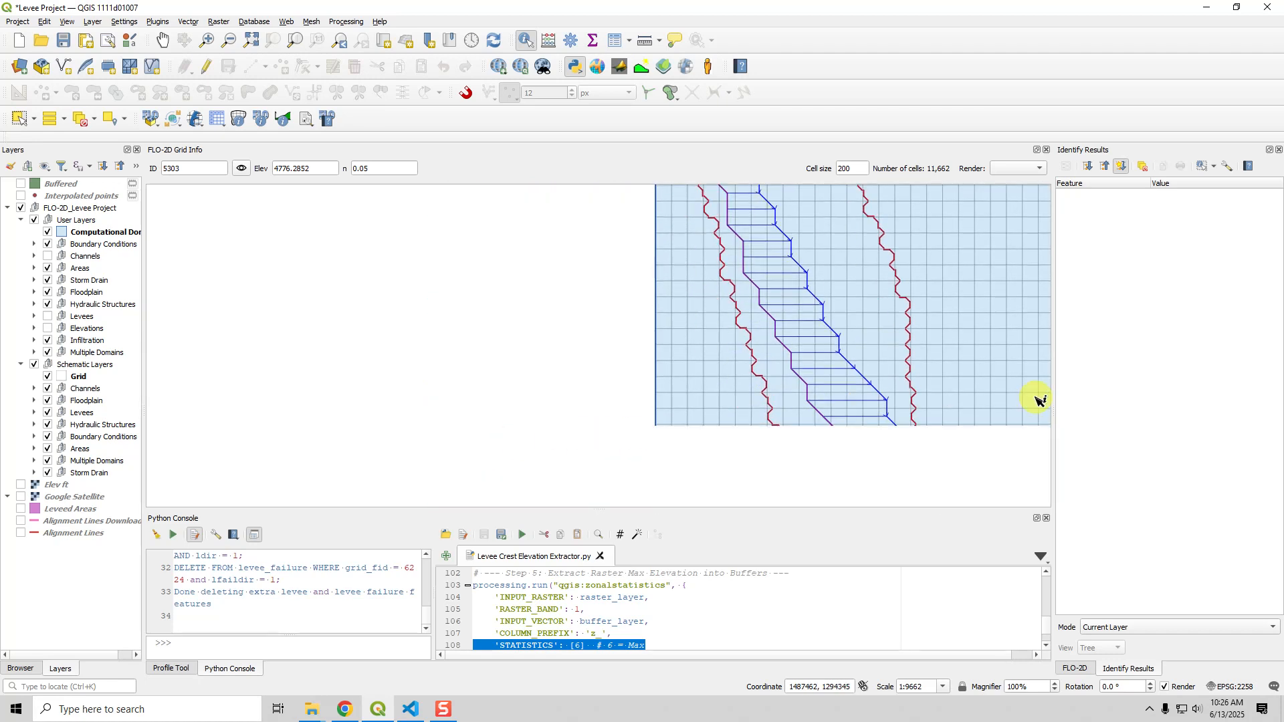
{"action": "key", "text": "Down"}
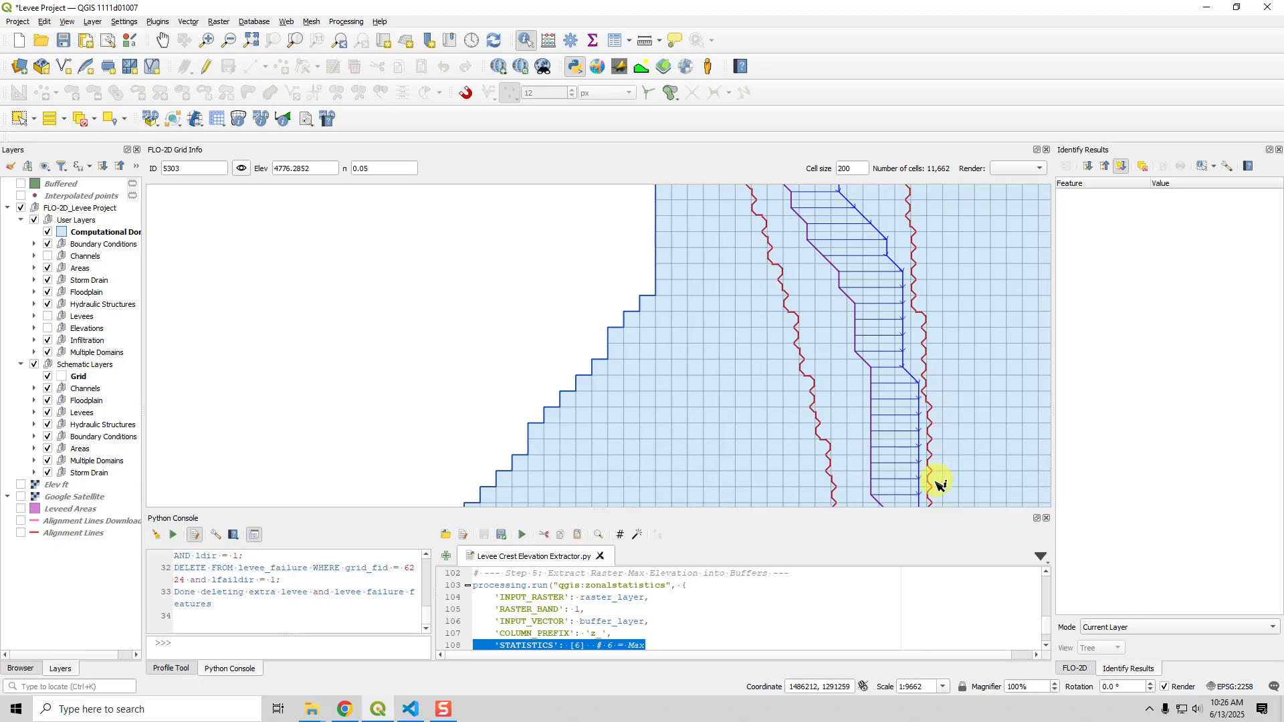
{"action": "key", "text": "Down"}
{"action": "key", "text": "Right"}
{"action": "key", "text": "Down"}
{"action": "key", "text": "Down"}
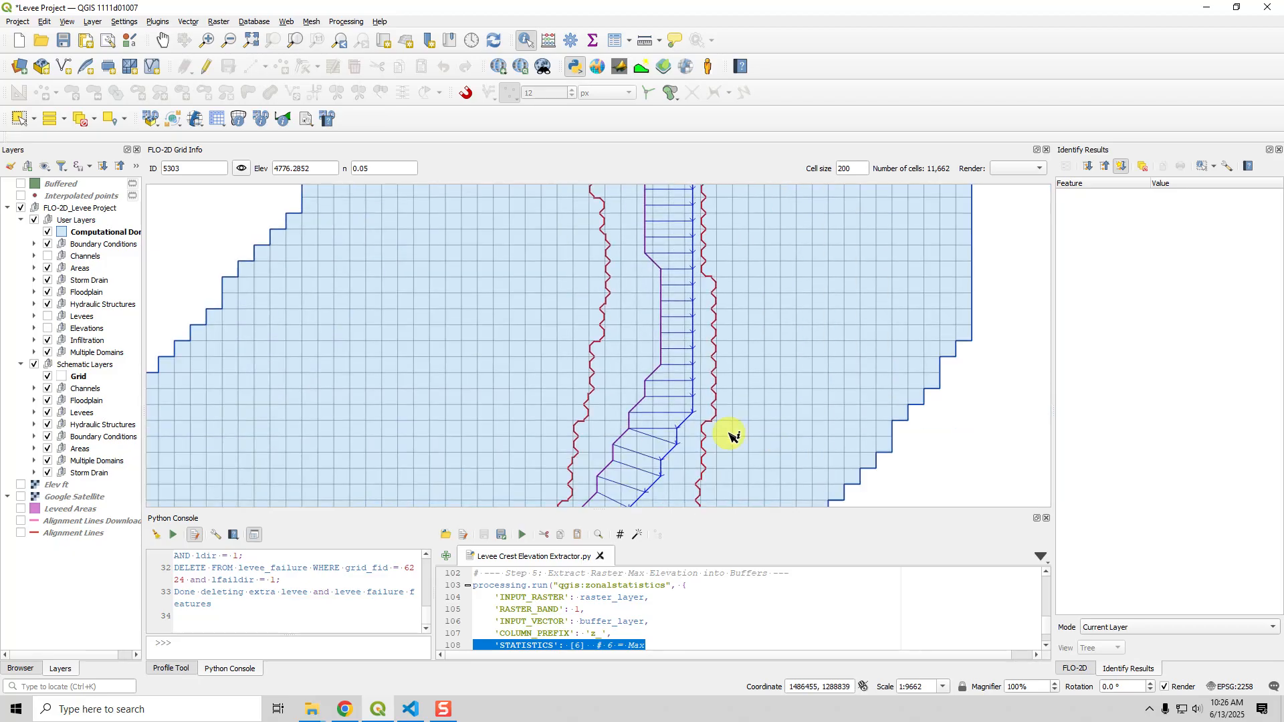
{"action": "key", "text": "Down"}
{"action": "key", "text": "Down"}
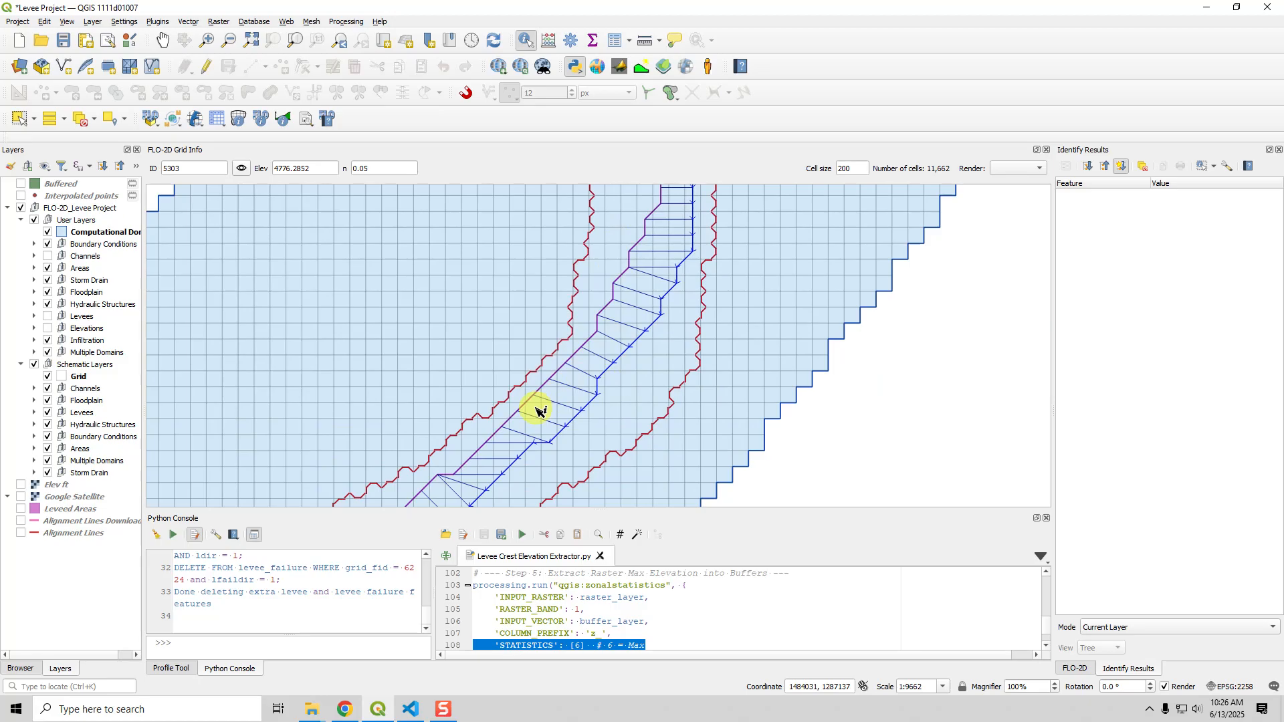
{"action": "key", "text": "Left"}
{"action": "key", "text": "Down"}
{"action": "key", "text": "Down"}
{"action": "key", "text": "Down"}
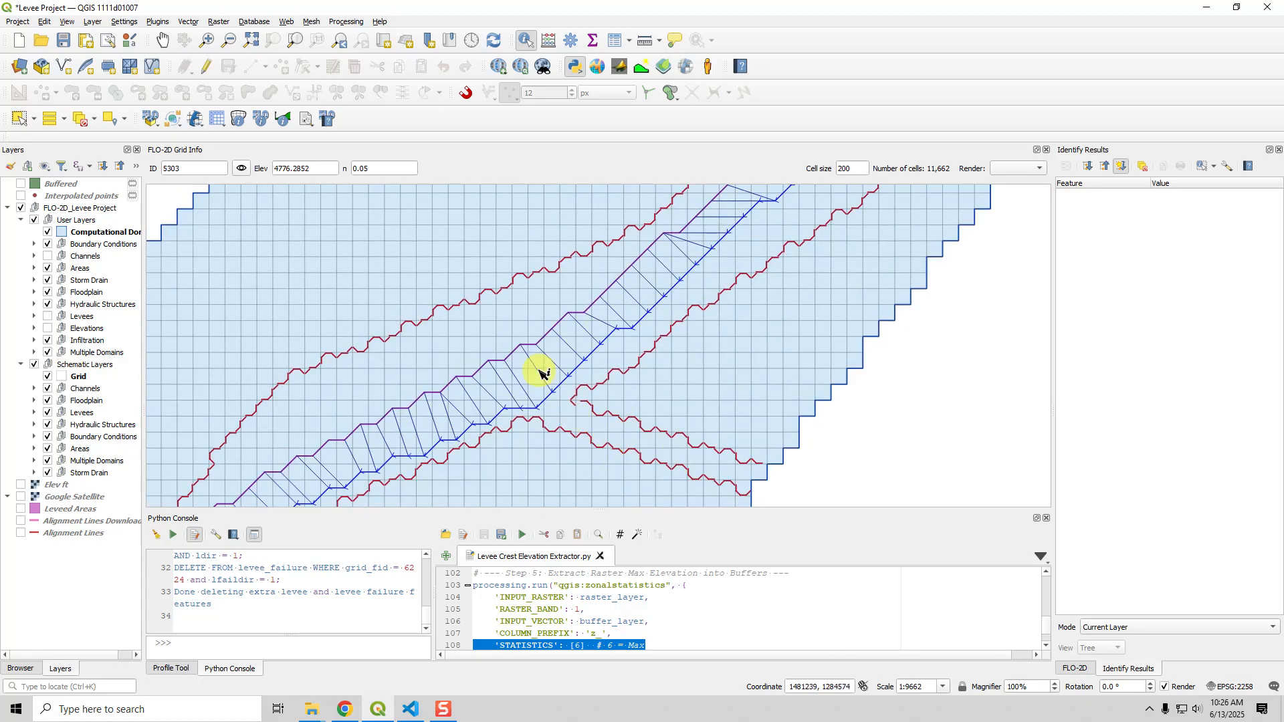
- Inspect the schematic levees on both sides of the channel along the southern reach, down to the domain's south boundary
{"action": "key", "text": "Down"}
{"action": "key", "text": "Down"}
{"action": "key", "text": "Left"}
{"action": "key", "text": "Down"}
{"action": "key", "text": "Down"}
{"action": "key", "text": "Down"}
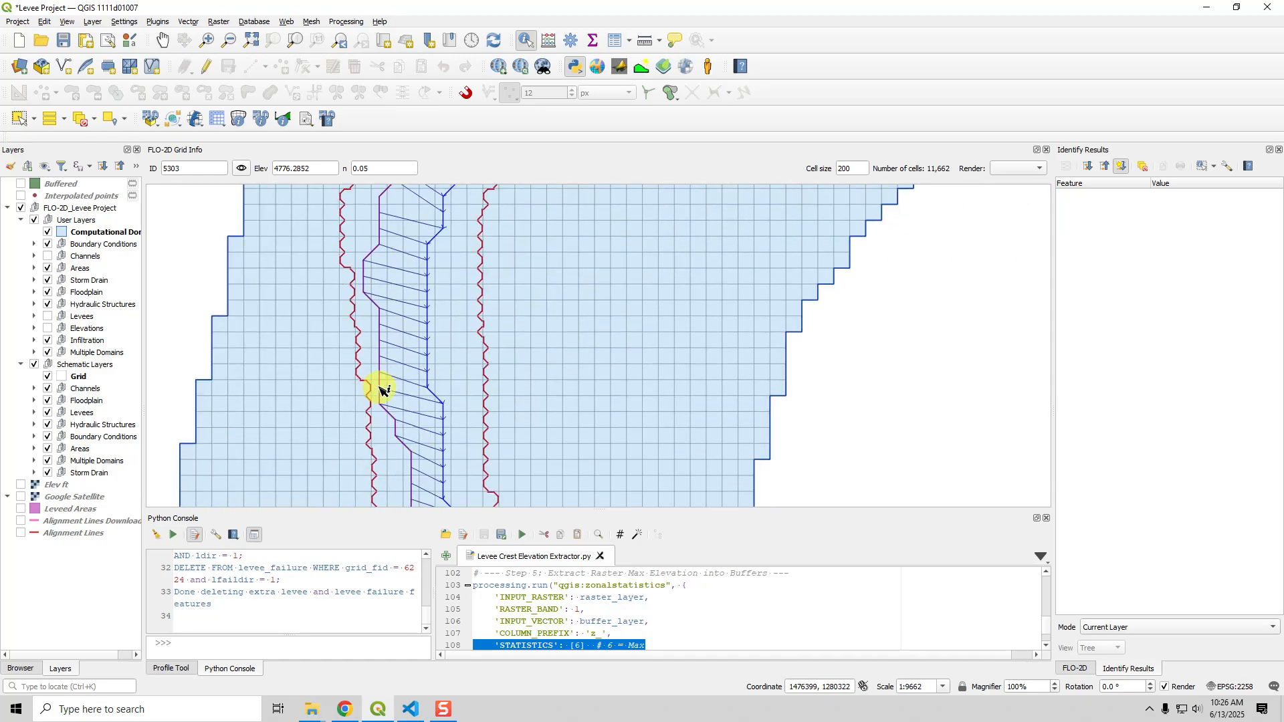
{"action": "key", "text": "Down"}
{"action": "key", "text": "Down"}
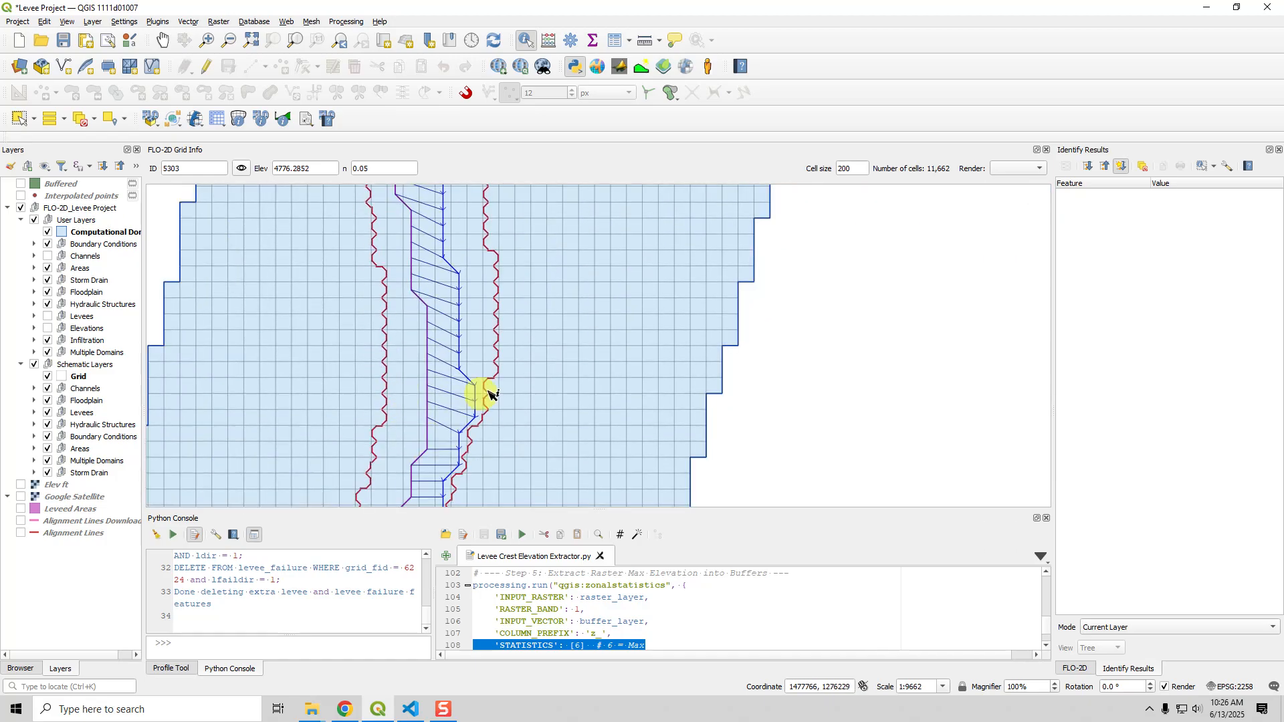
{"action": "key", "text": "Down"}
{"action": "key", "text": "Down"}
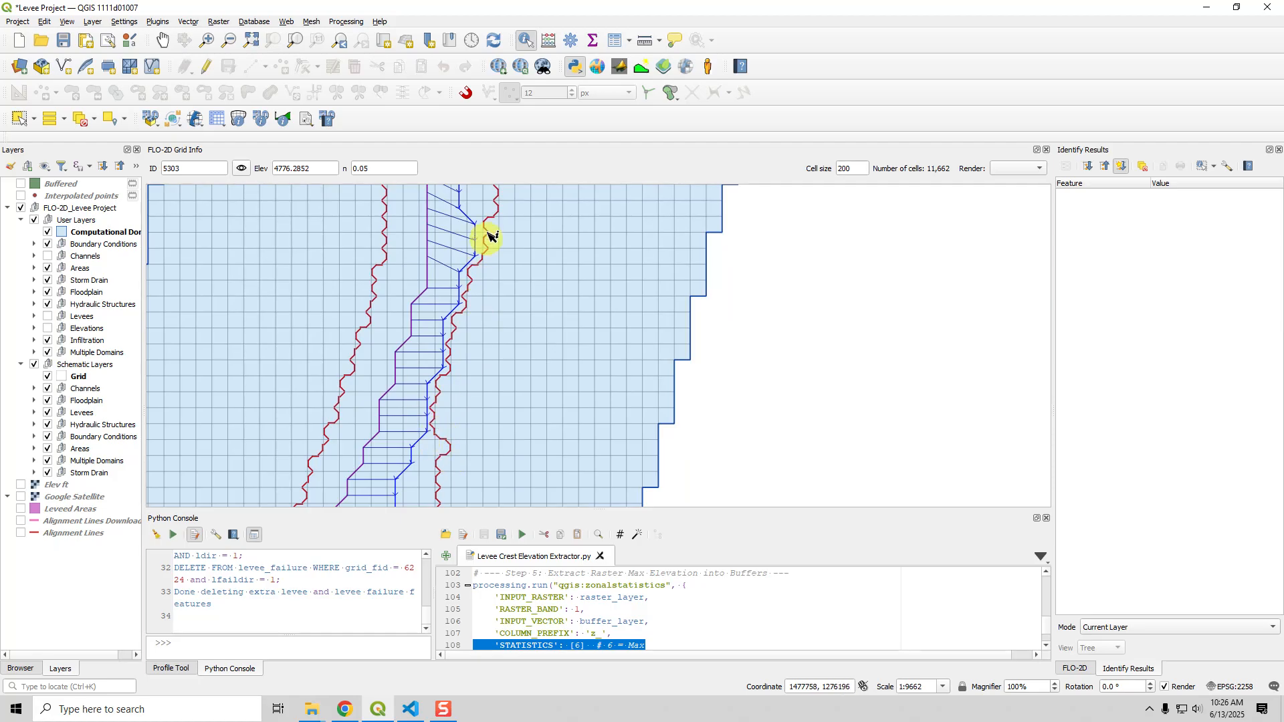
{"action": "key", "text": "Down"}
{"action": "key", "text": "Down"}
{"action": "key", "text": "Left"}
{"action": "key", "text": "Down"}
{"action": "key", "text": "Down"}
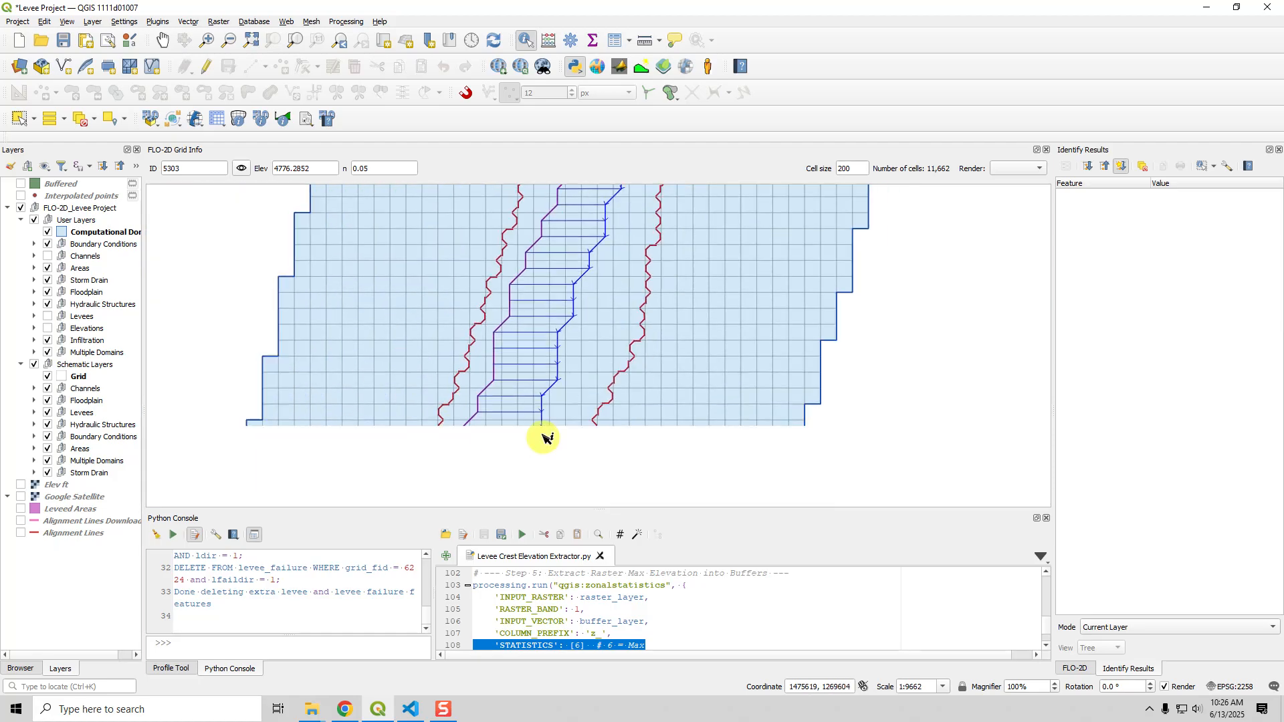
{"action": "key", "text": "Down"}
{"action": "key", "text": "Down"}
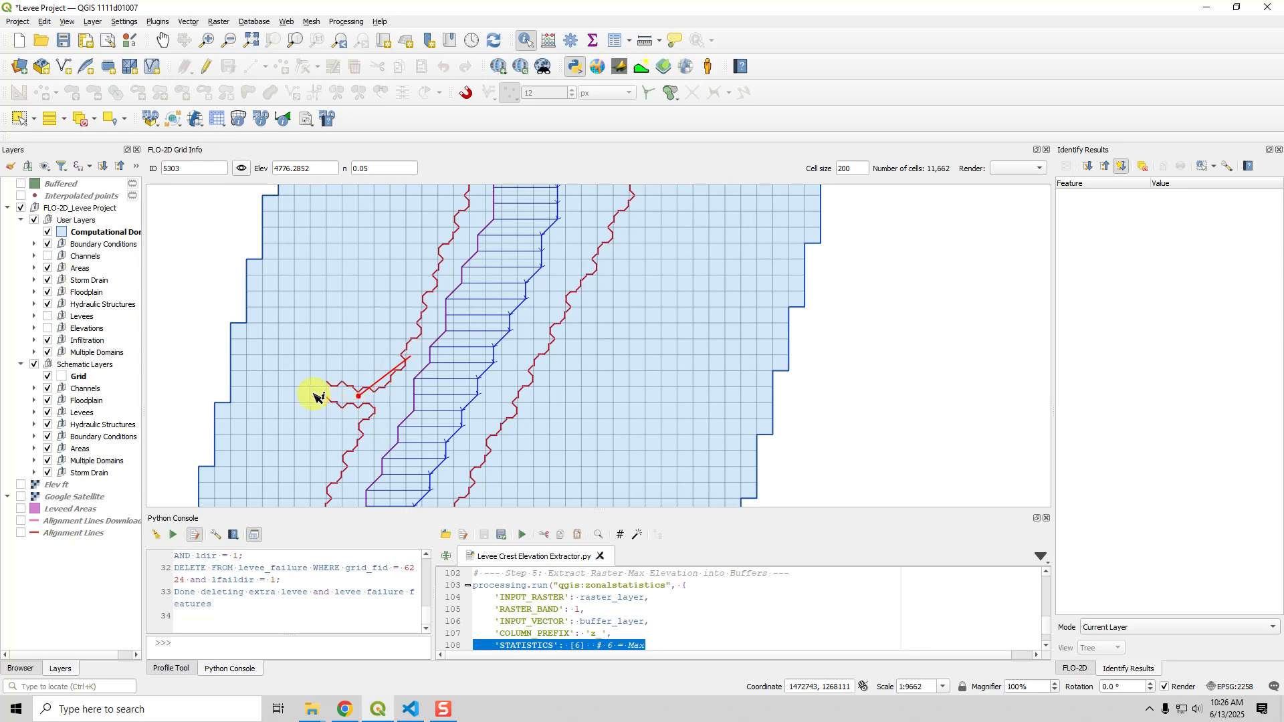
{"action": "key", "text": "Down"}
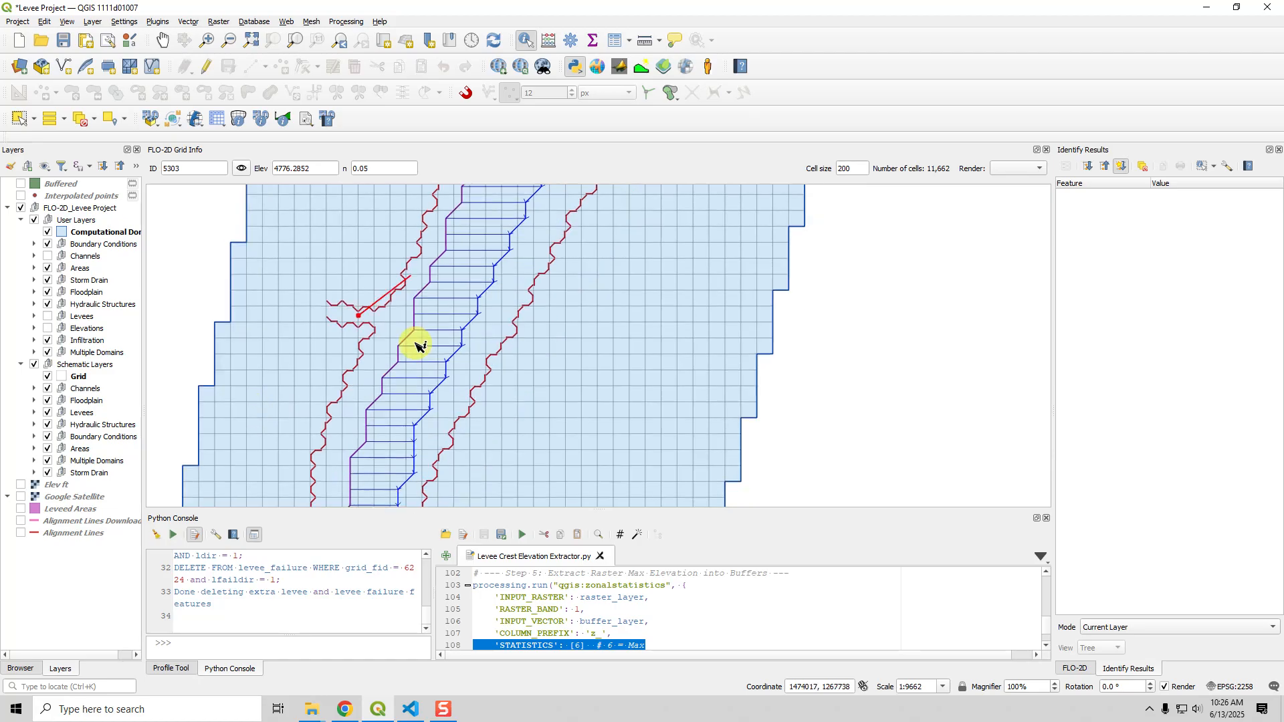
{"action": "key", "text": "Left"}
{"action": "key", "text": "Down"}
{"action": "key", "text": "Down"}
{"action": "key", "text": "Down"}
{"action": "key", "text": "Down"}
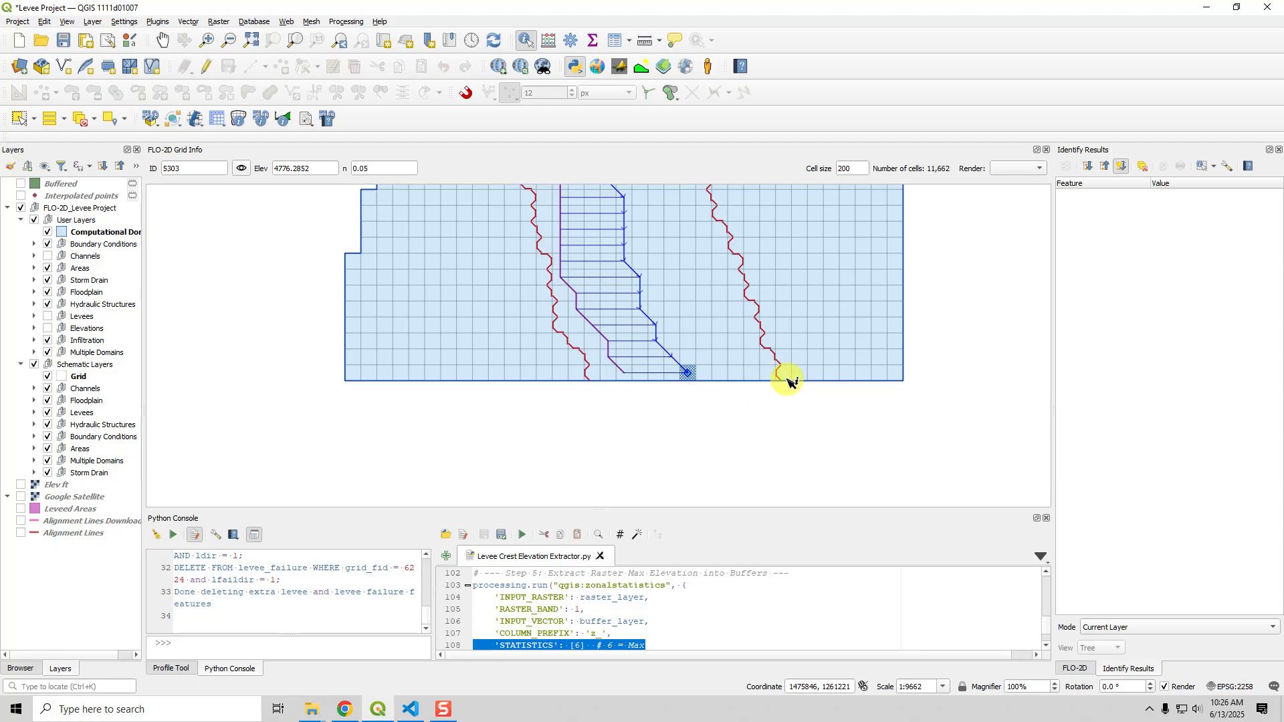
- Examine where the schematic levees meet the domain's south boundary, and bring the whole computational domain into view
{"action": "scroll", "coordinate": [784, 375], "scroll_direction": "up", "scroll_amount": 1}
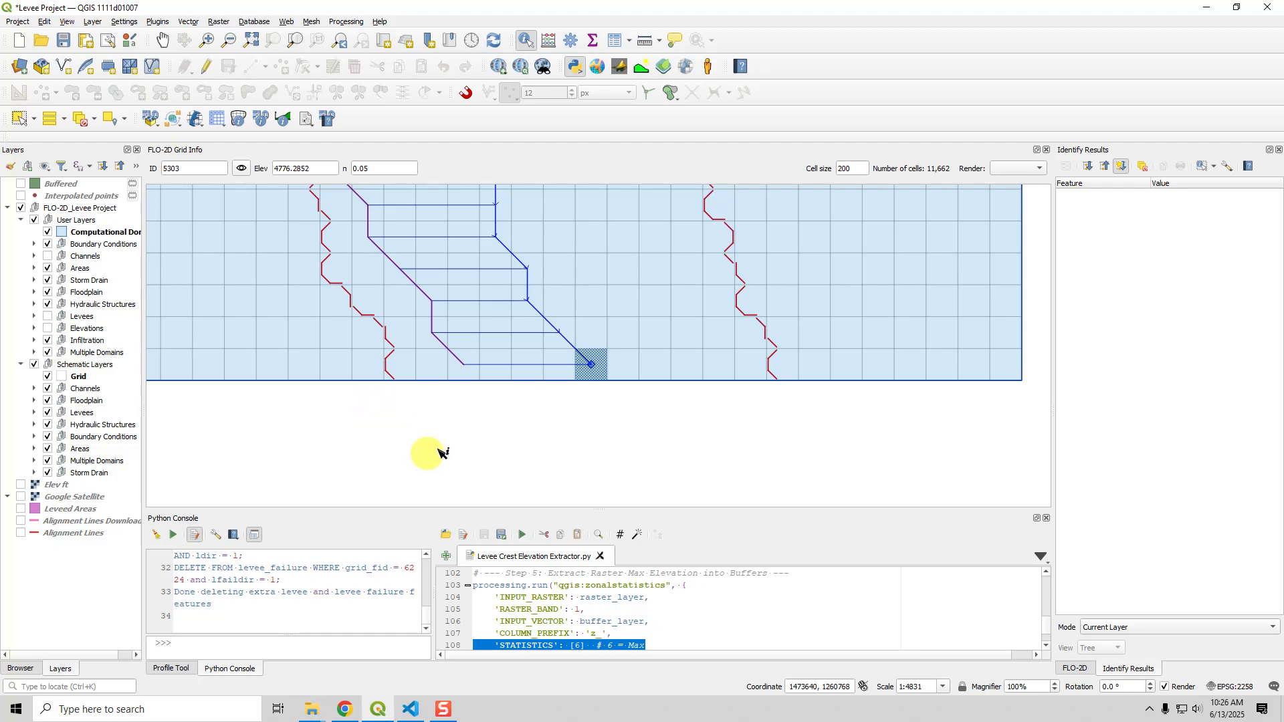
{"action": "scroll", "coordinate": [430, 405], "scroll_direction": "down", "scroll_amount": 4}
{"action": "scroll", "coordinate": [430, 404], "scroll_direction": "down", "scroll_amount": 1}
{"action": "scroll", "coordinate": [475, 258], "scroll_direction": "down", "scroll_amount": 1}
{"action": "left_click_drag", "start_coordinate": [475, 258], "coordinate": [486, 347]}
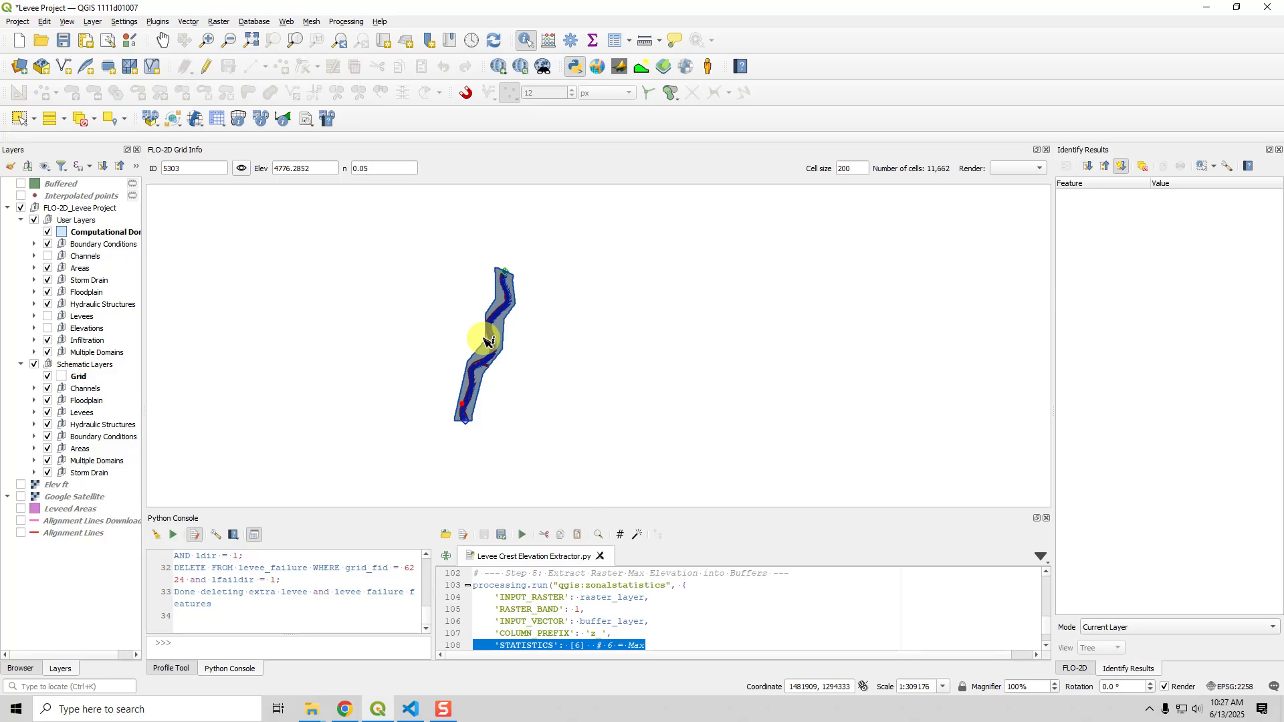
{"action": "scroll", "coordinate": [486, 341], "scroll_direction": "up", "scroll_amount": 1}
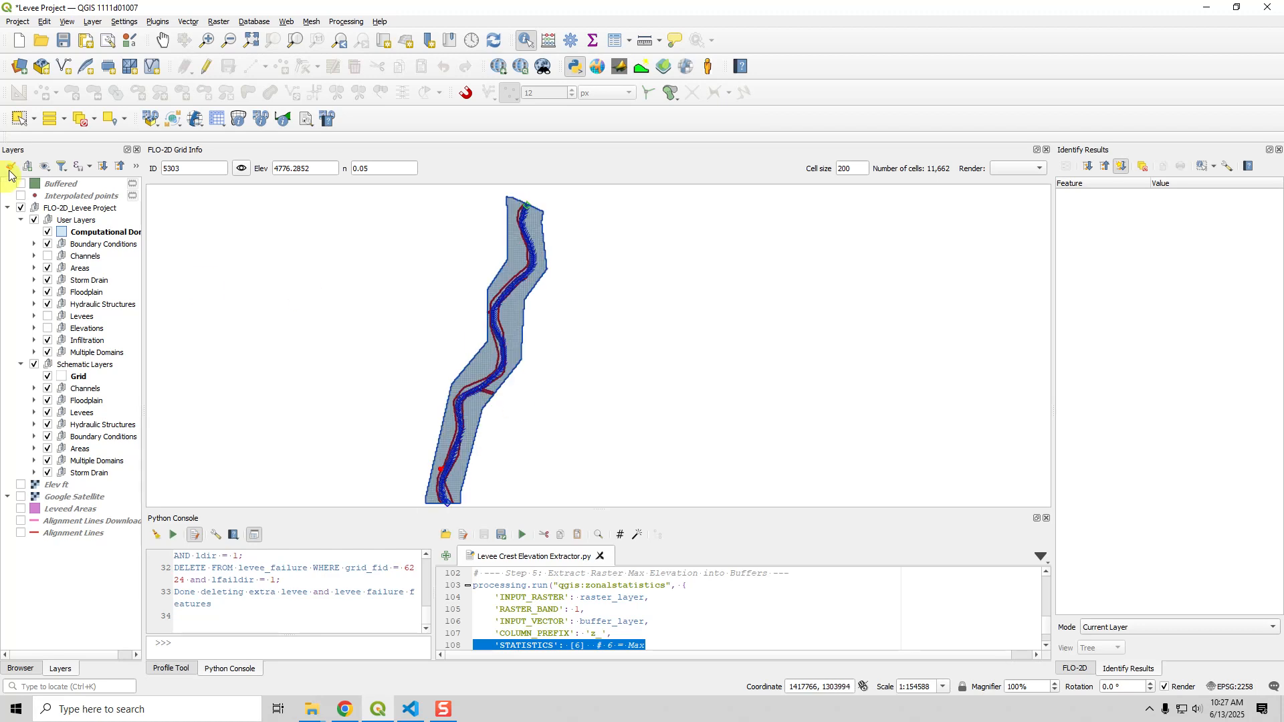
- Review the Switches, Floodplain/Channel Display Options and Time Lapse Output settings in the FLO-2D control variables, and save the parameters
{"action": "left_click", "coordinate": [216, 119]}
{"action": "left_click", "coordinate": [231, 136]}
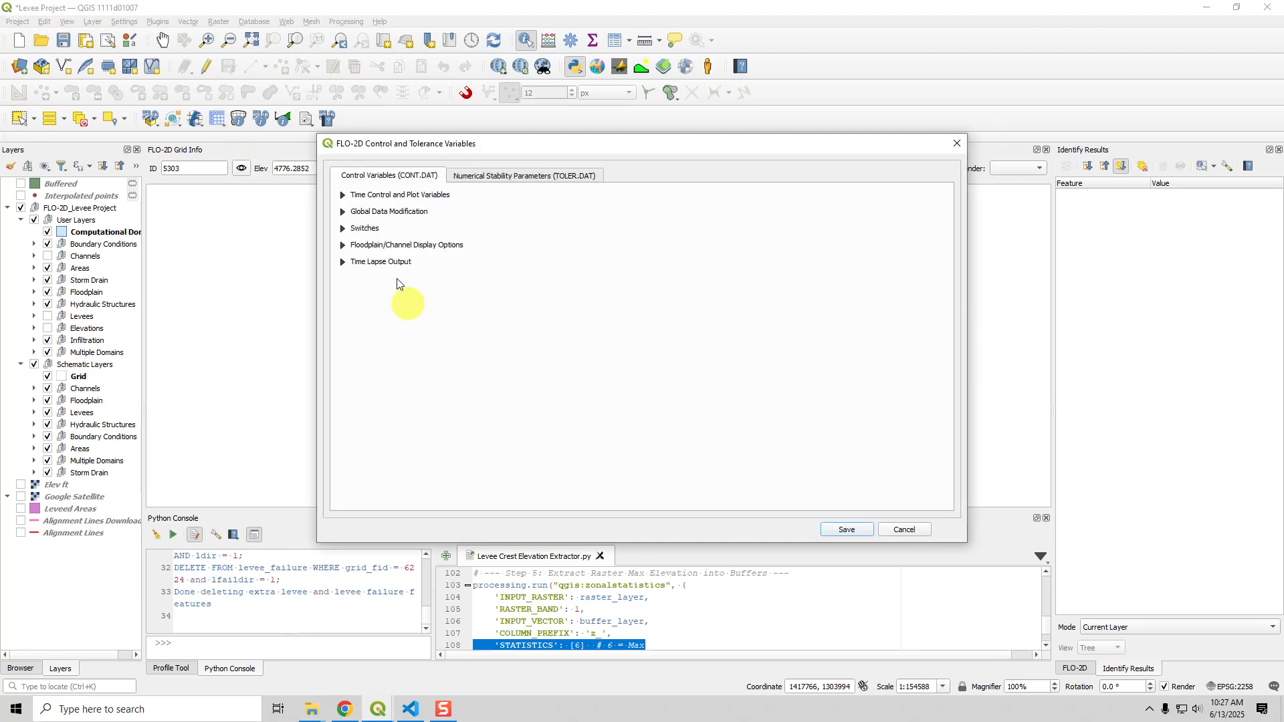
{"action": "left_click", "coordinate": [343, 229]}
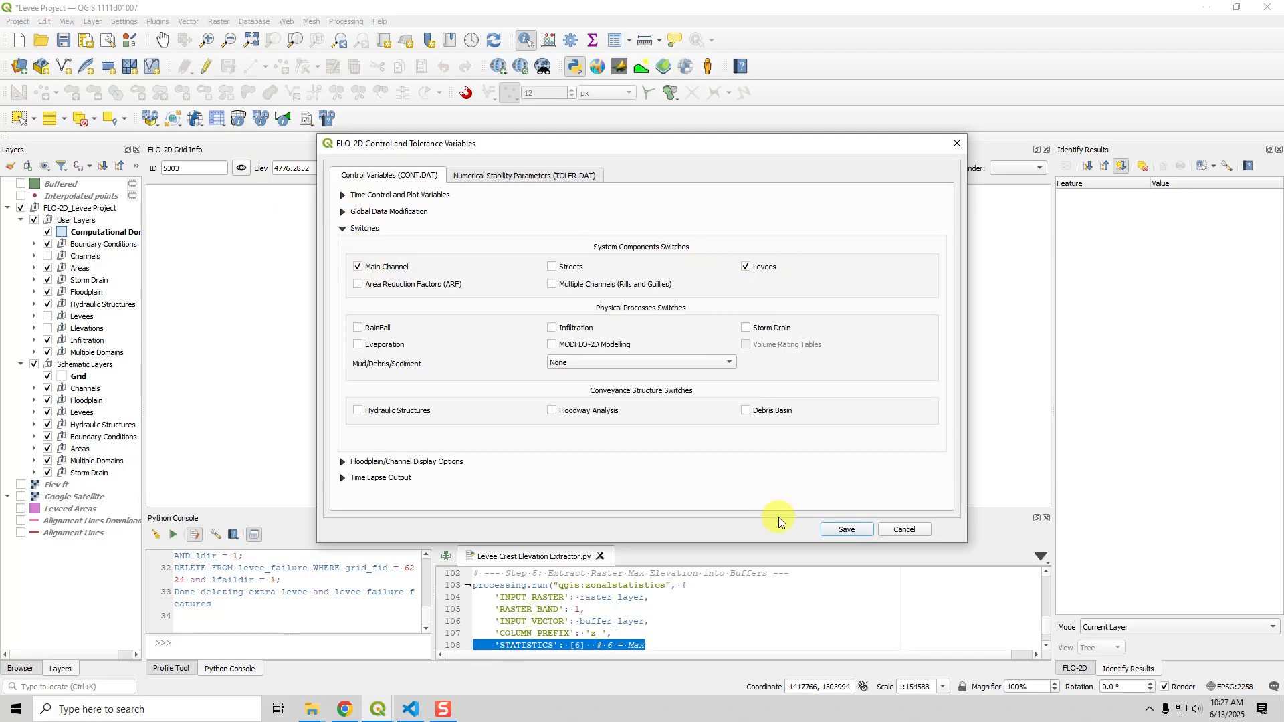
{"action": "left_click", "coordinate": [342, 228]}
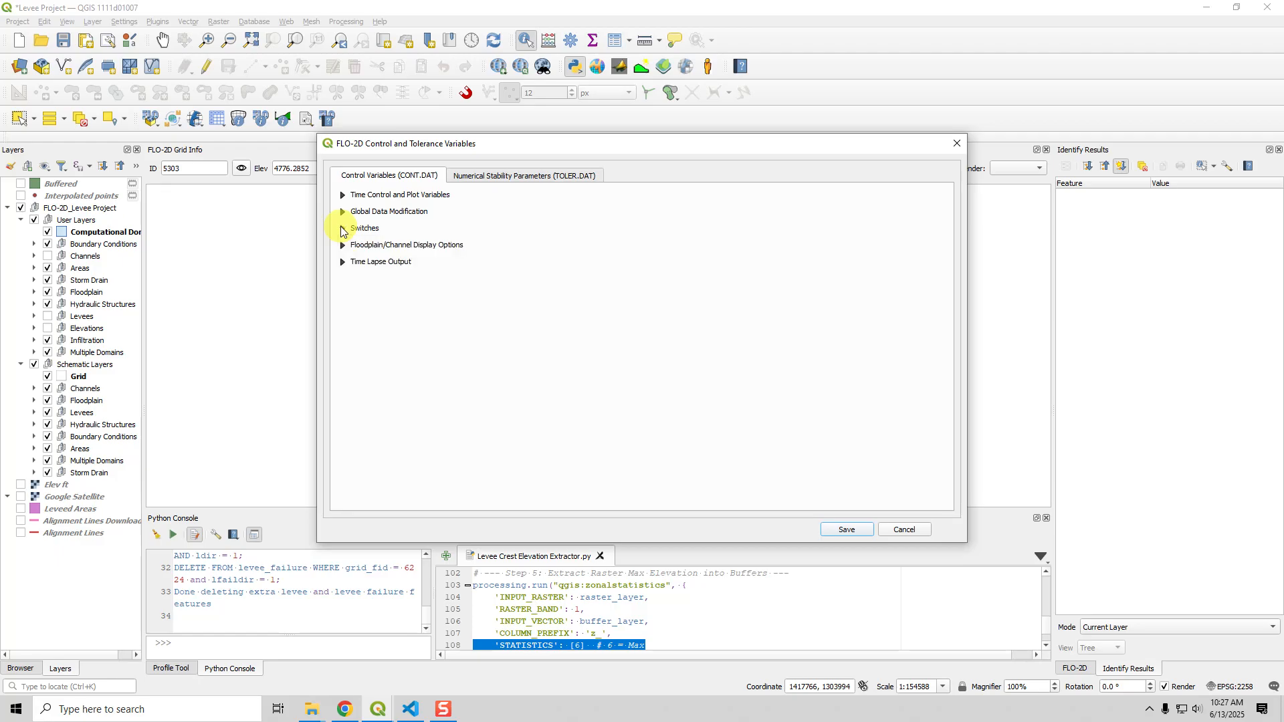
{"action": "left_click", "coordinate": [341, 246]}
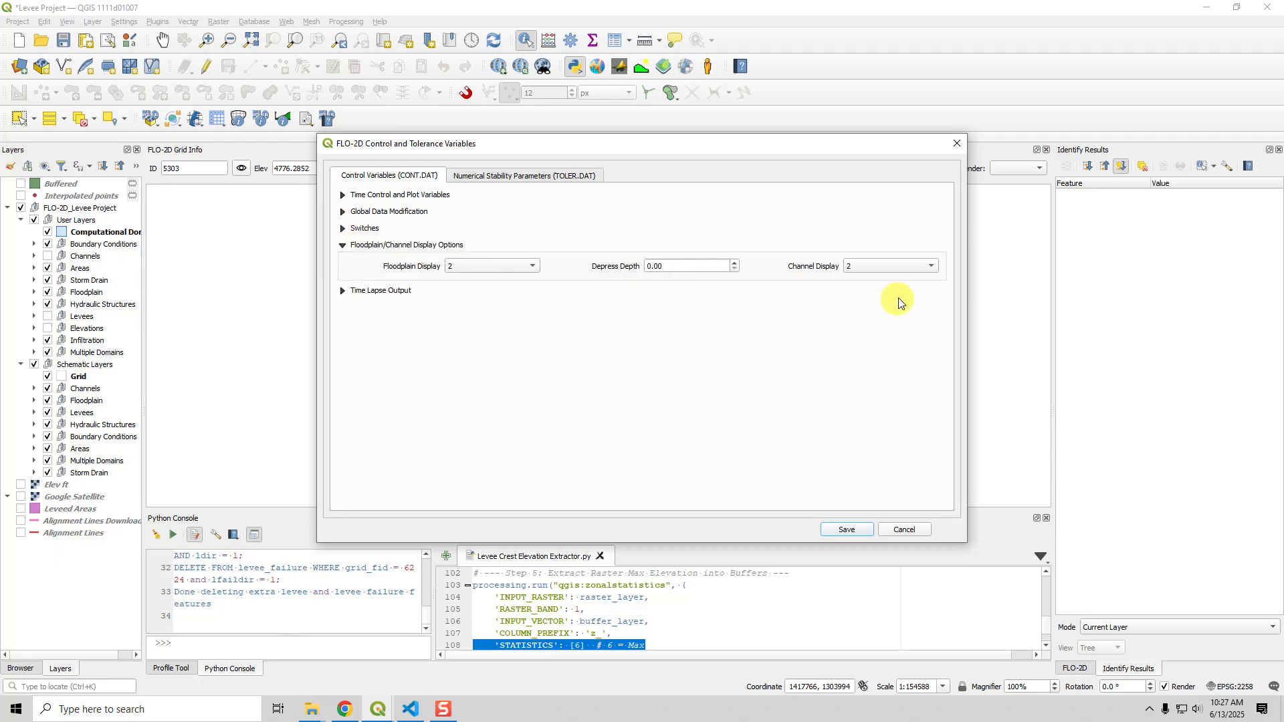
{"action": "left_click", "coordinate": [342, 246]}
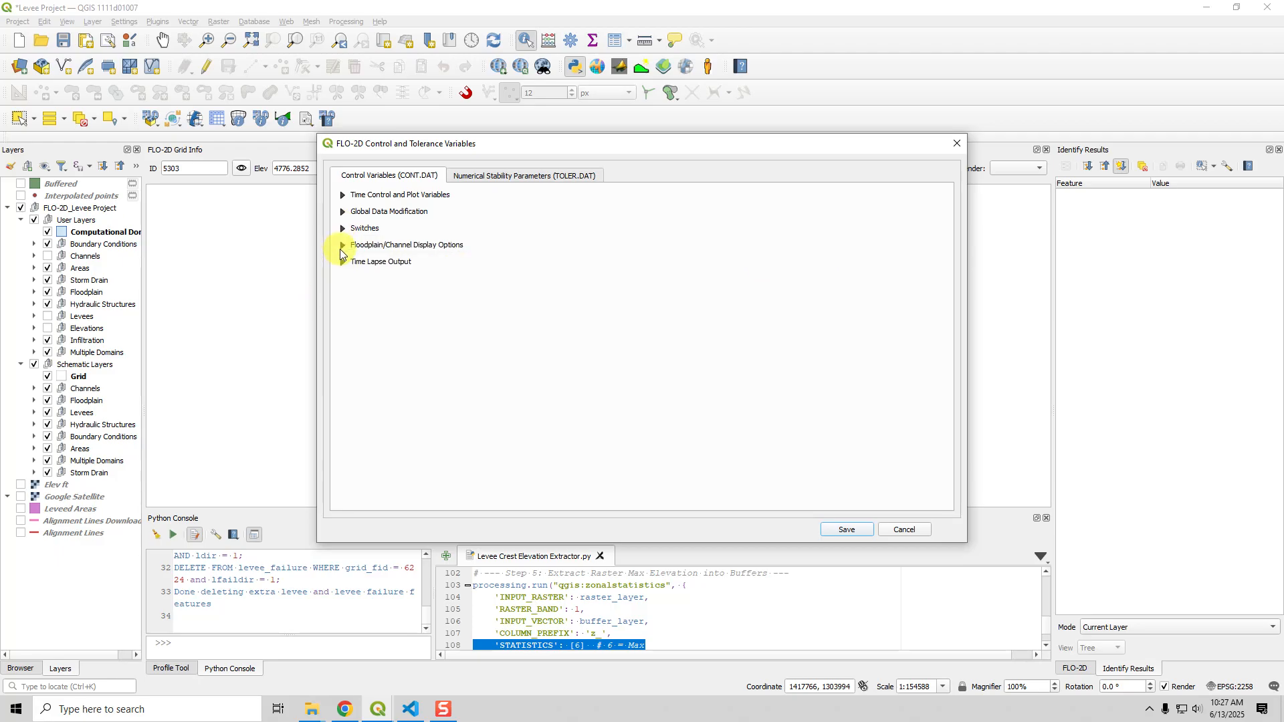
{"action": "left_click", "coordinate": [341, 265]}
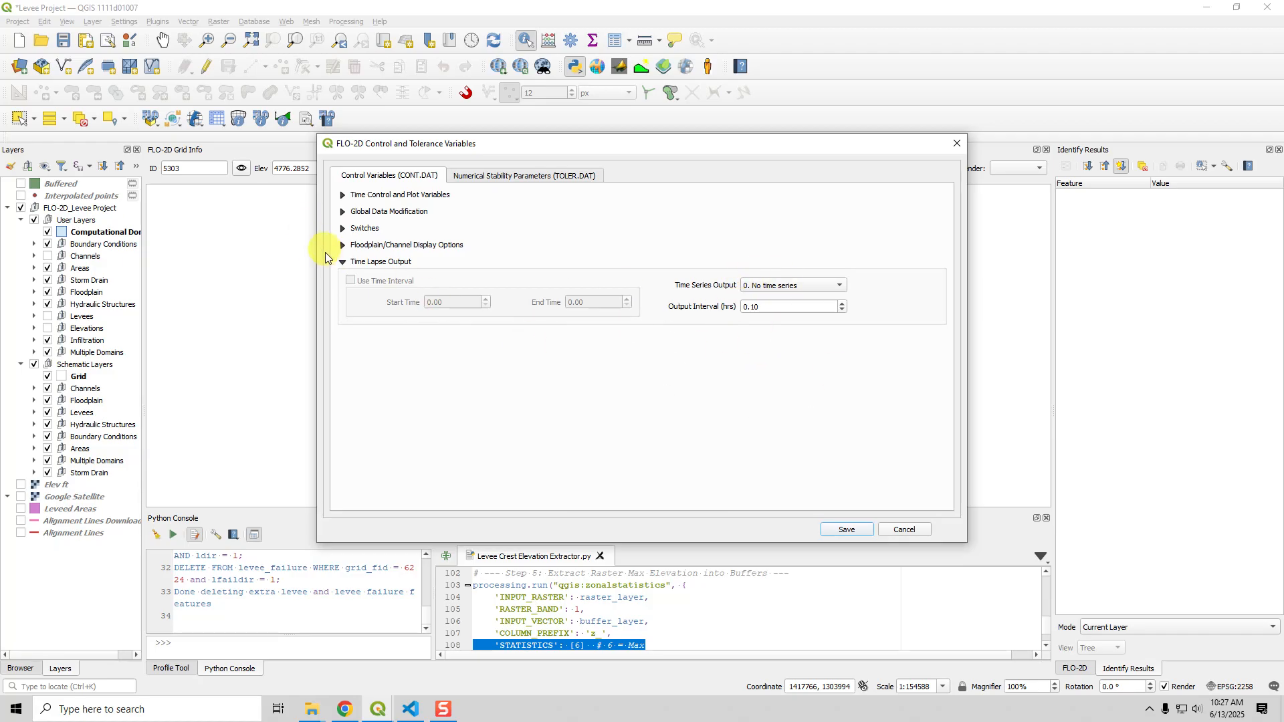
{"action": "left_click", "coordinate": [342, 266]}
{"action": "left_click", "coordinate": [847, 529]}
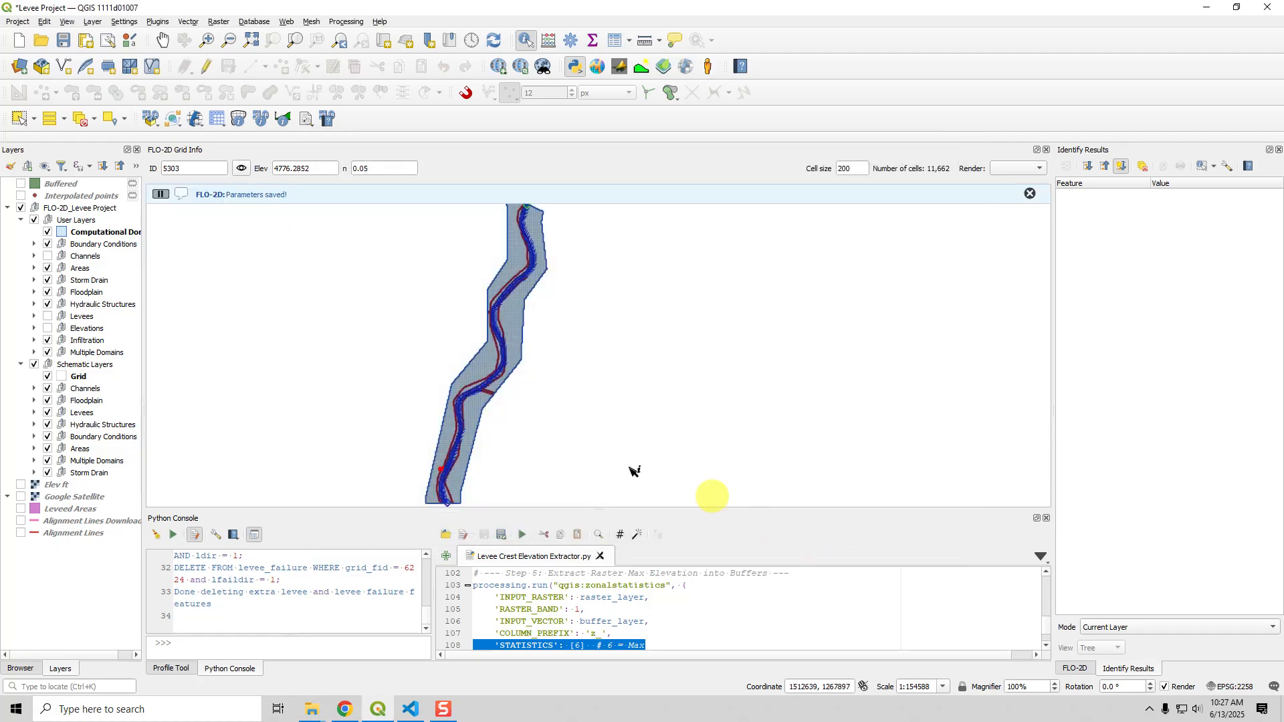
- Start a Quick Run of FLO-2D Pro with a new Rio Grande subfolder named "Quick Run Levees from Database" as its run directory
{"action": "left_click", "coordinate": [203, 119]}
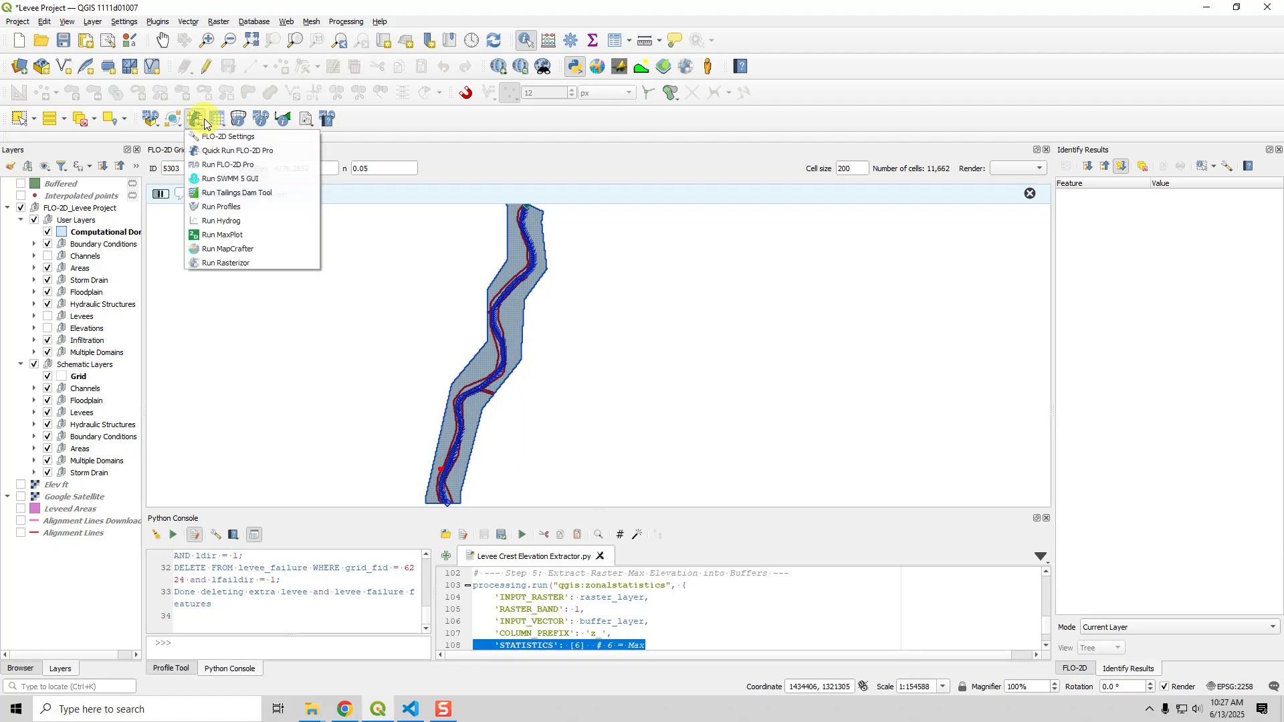
{"action": "left_click", "coordinate": [222, 151]}
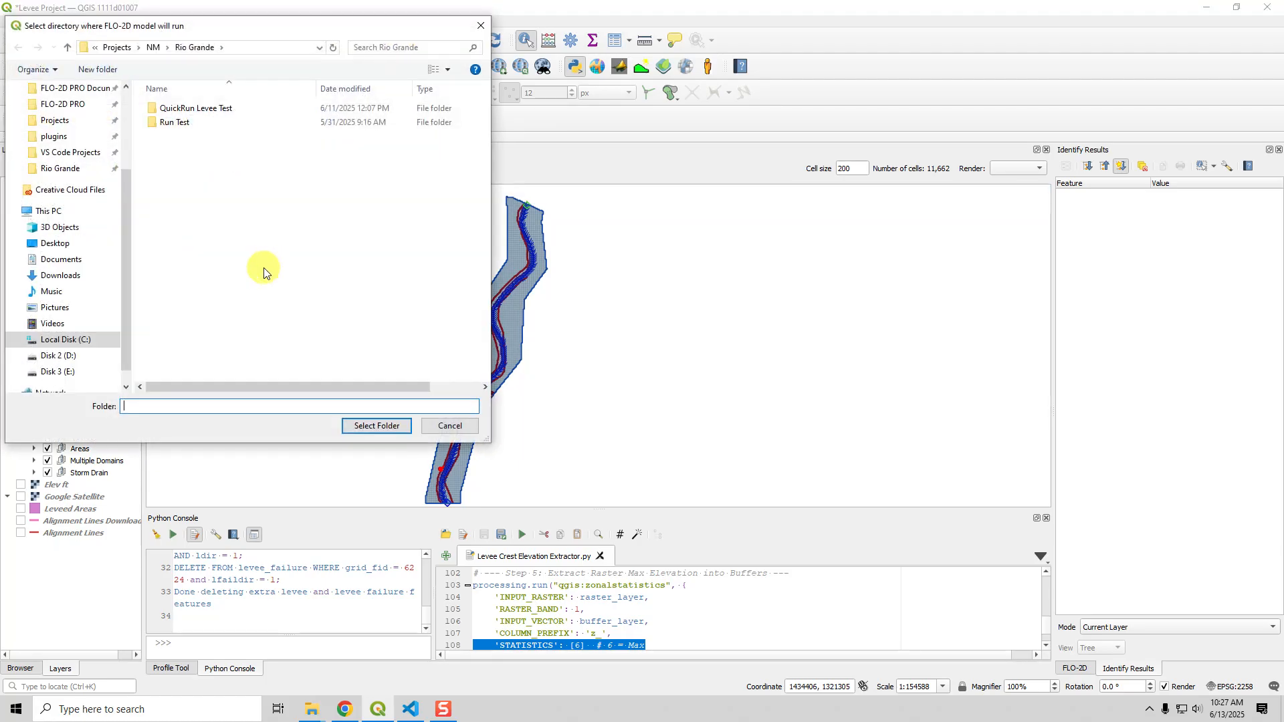
{"action": "left_click", "coordinate": [109, 67]}
{"action": "type", "text": "Quick Run Leve"}
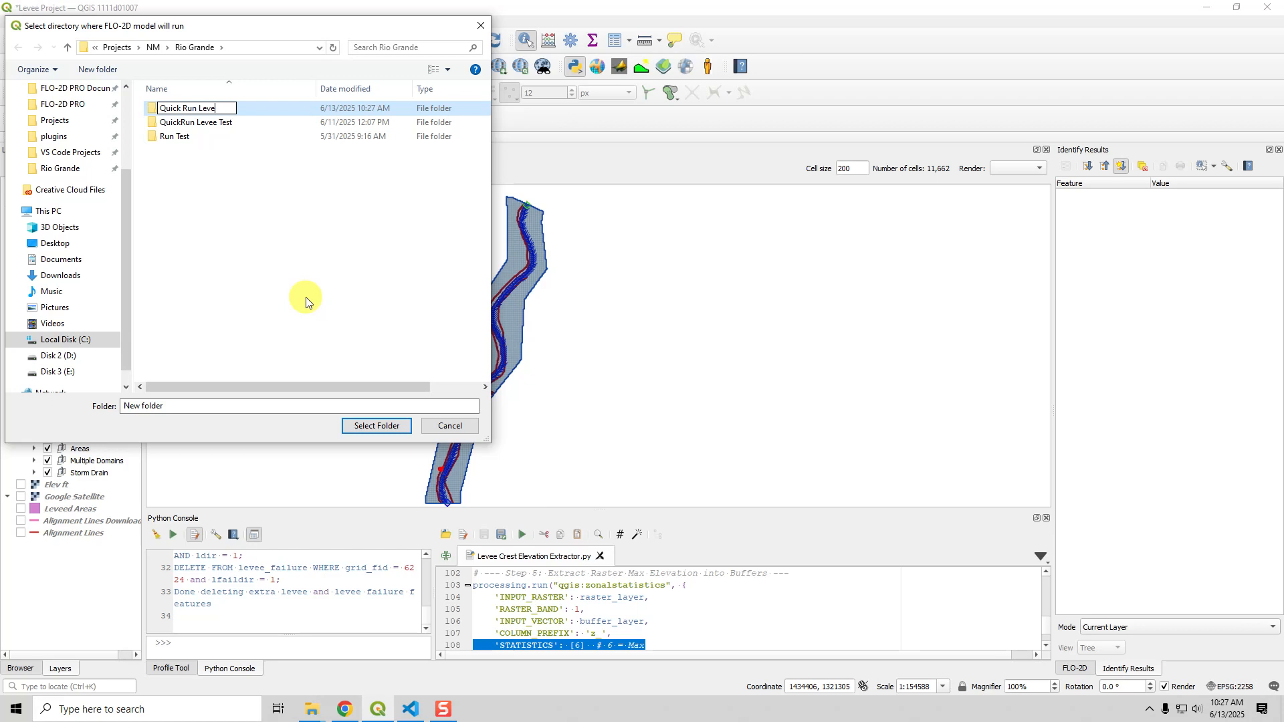
{"action": "type", "text": "es from Database"}
{"action": "left_click", "coordinate": [311, 279]}
{"action": "left_click", "coordinate": [214, 107]}
{"action": "left_click", "coordinate": [374, 426]}
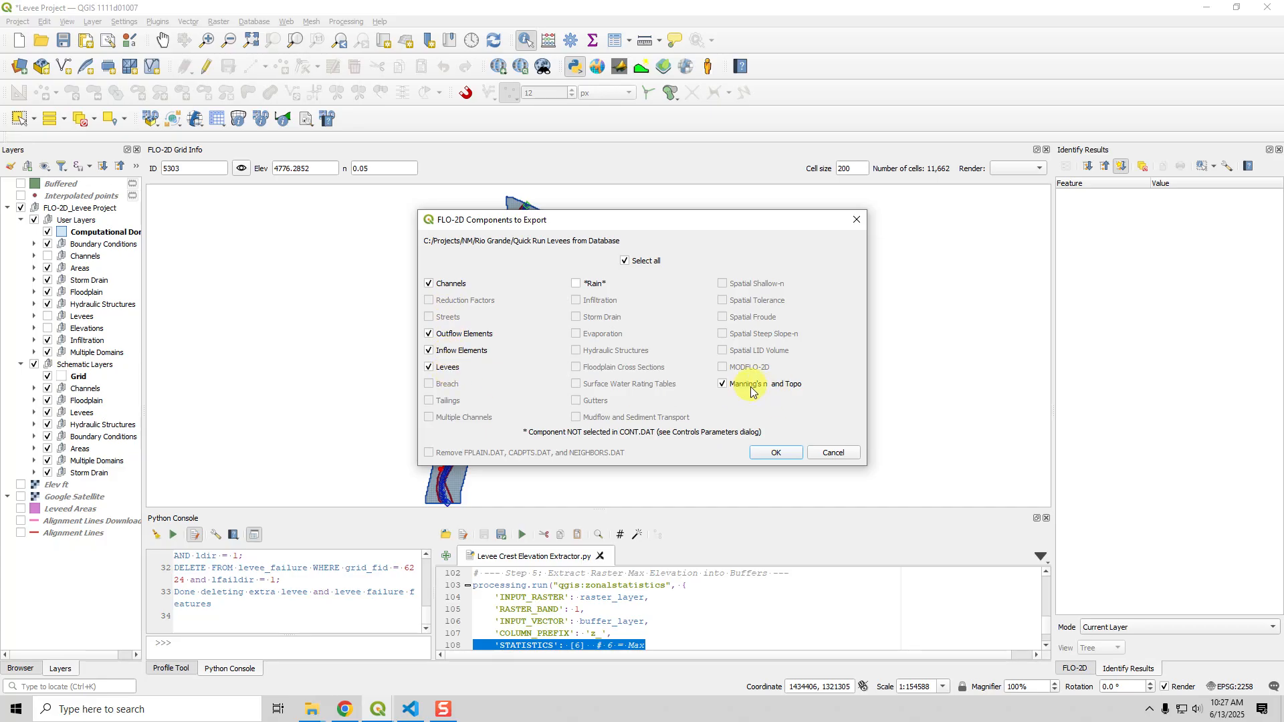
- Export the Channels, Outflow Elements, Inflow Elements, Levees, and Manning's n and Topo components, start the simulation, and minimize its volume conservation window
{"action": "left_click", "coordinate": [773, 452]}
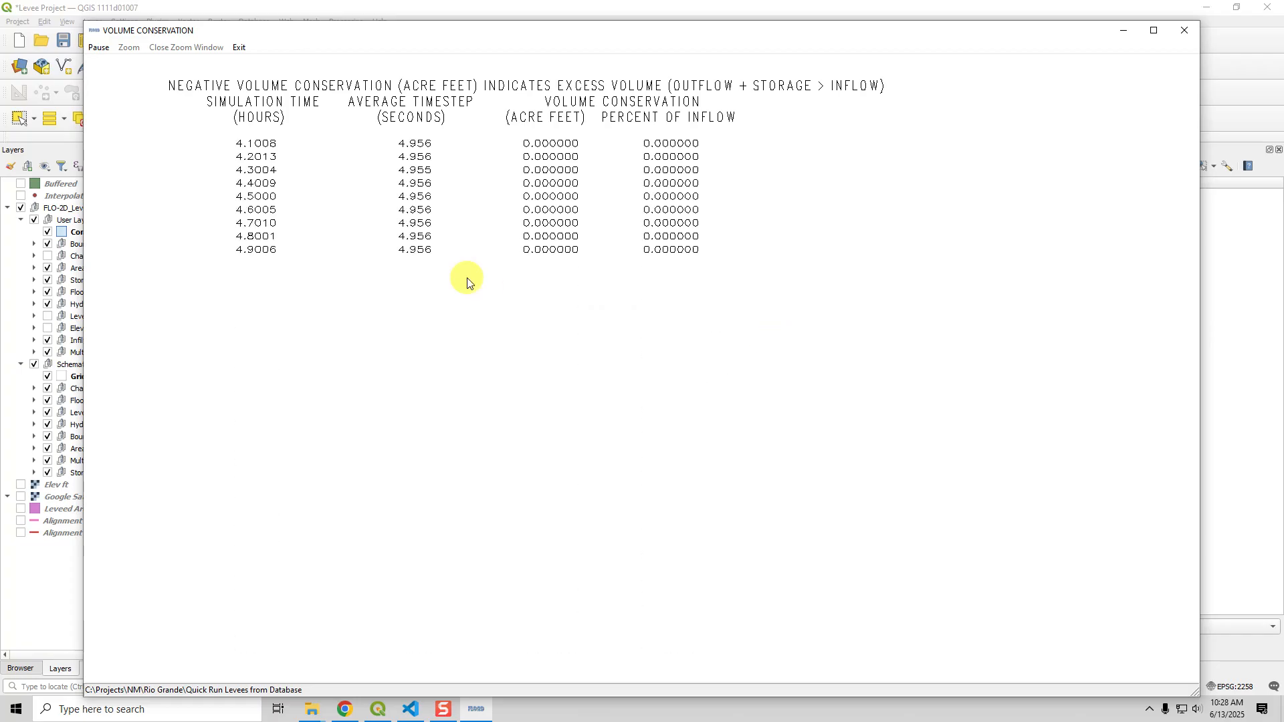
{"action": "left_click", "coordinate": [1125, 33]}
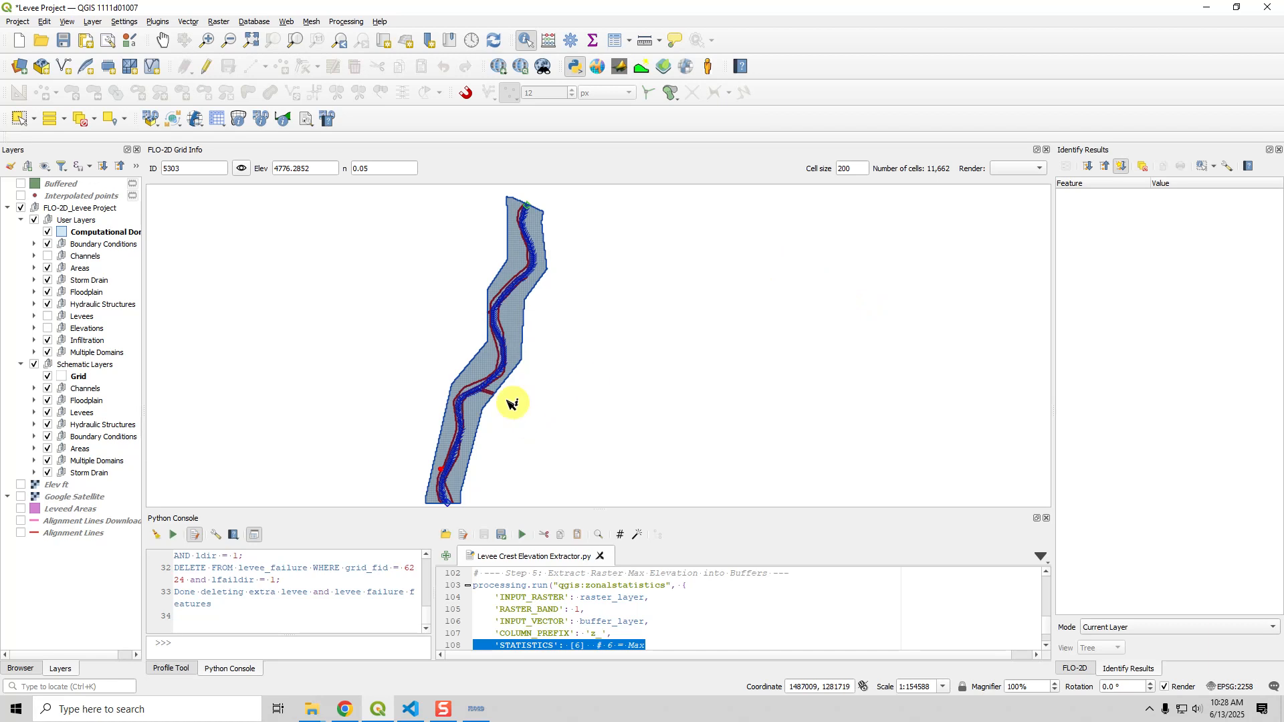
- Switch to File Explorer, open the Quick Run Levees from Database folder under Projects, NM, Rio Grande, and sort its files by type
{"action": "mouse_move", "coordinate": [315, 715]}
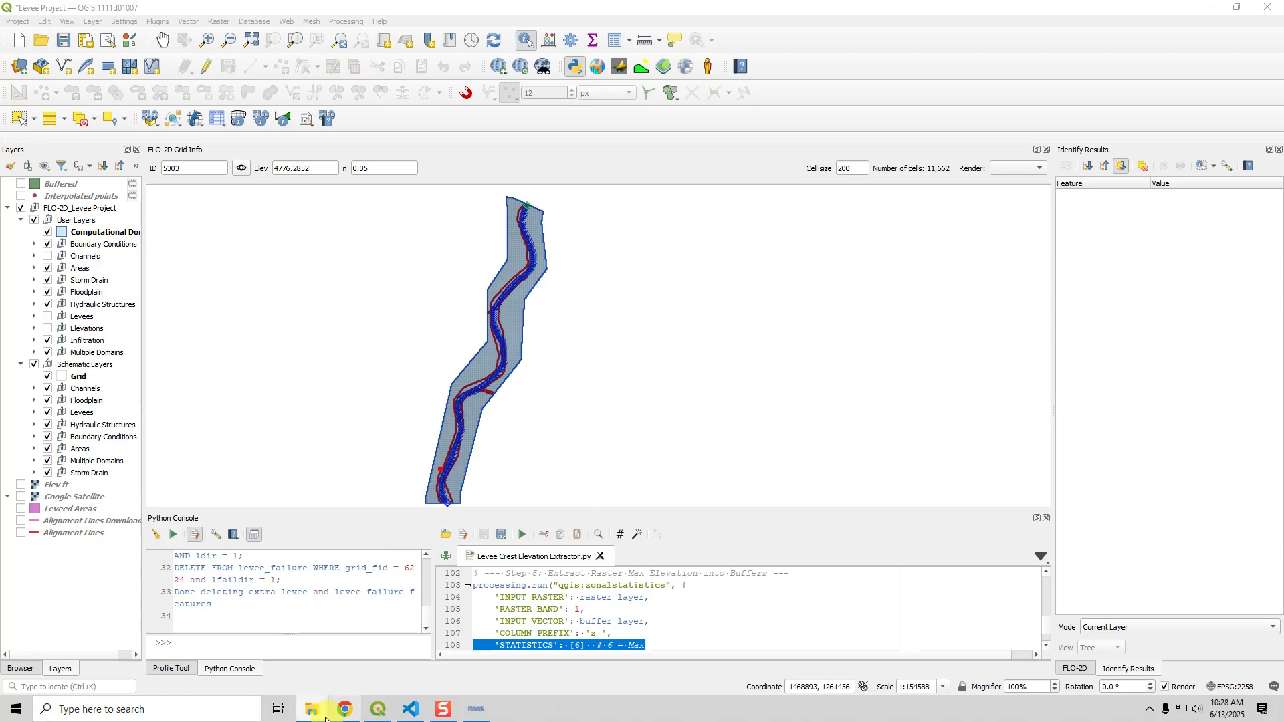
{"action": "mouse_move", "coordinate": [317, 715]}
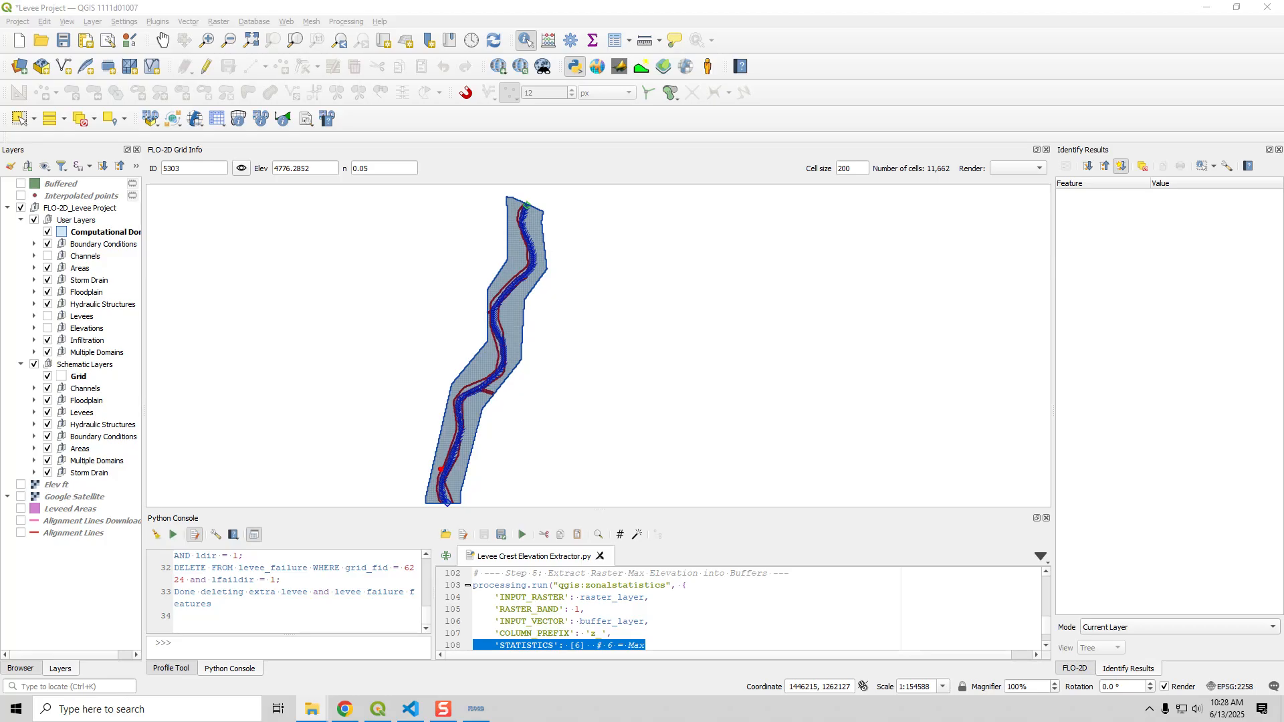
{"action": "left_click_drag", "start_coordinate": [1283, 101], "coordinate": [713, 90]}
{"action": "double_click", "coordinate": [605, 357]}
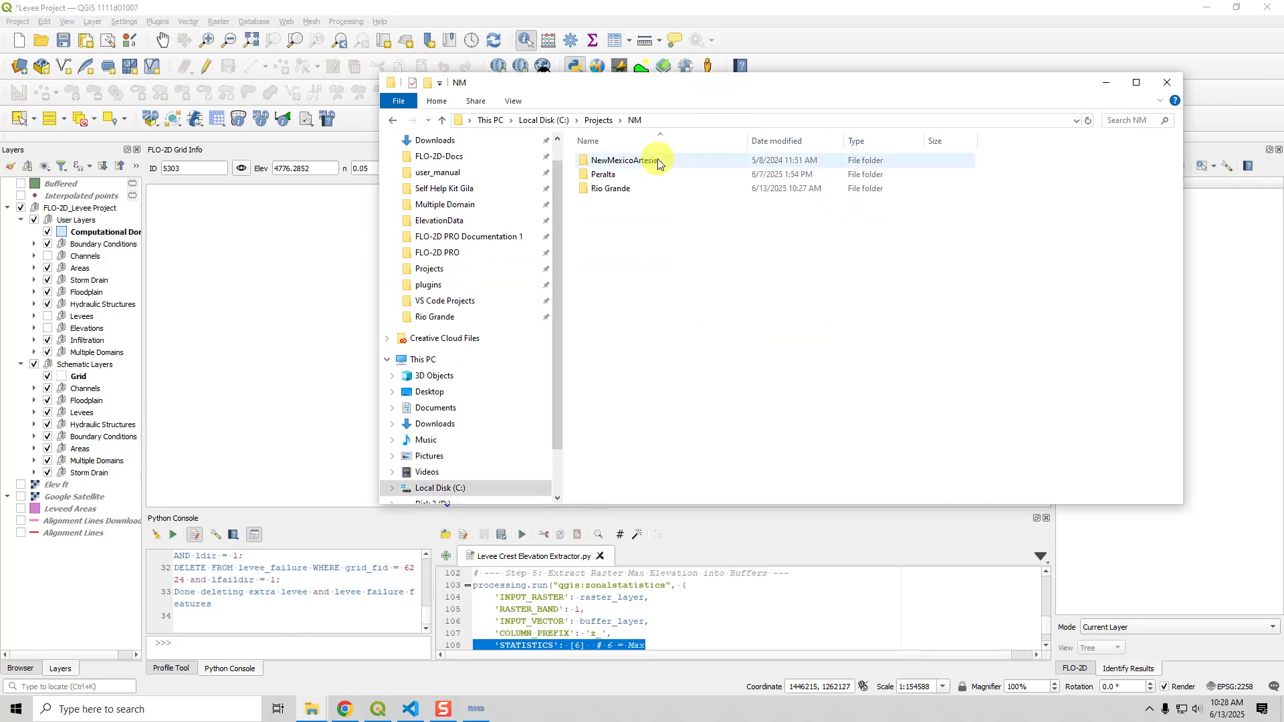
{"action": "double_click", "coordinate": [631, 187]}
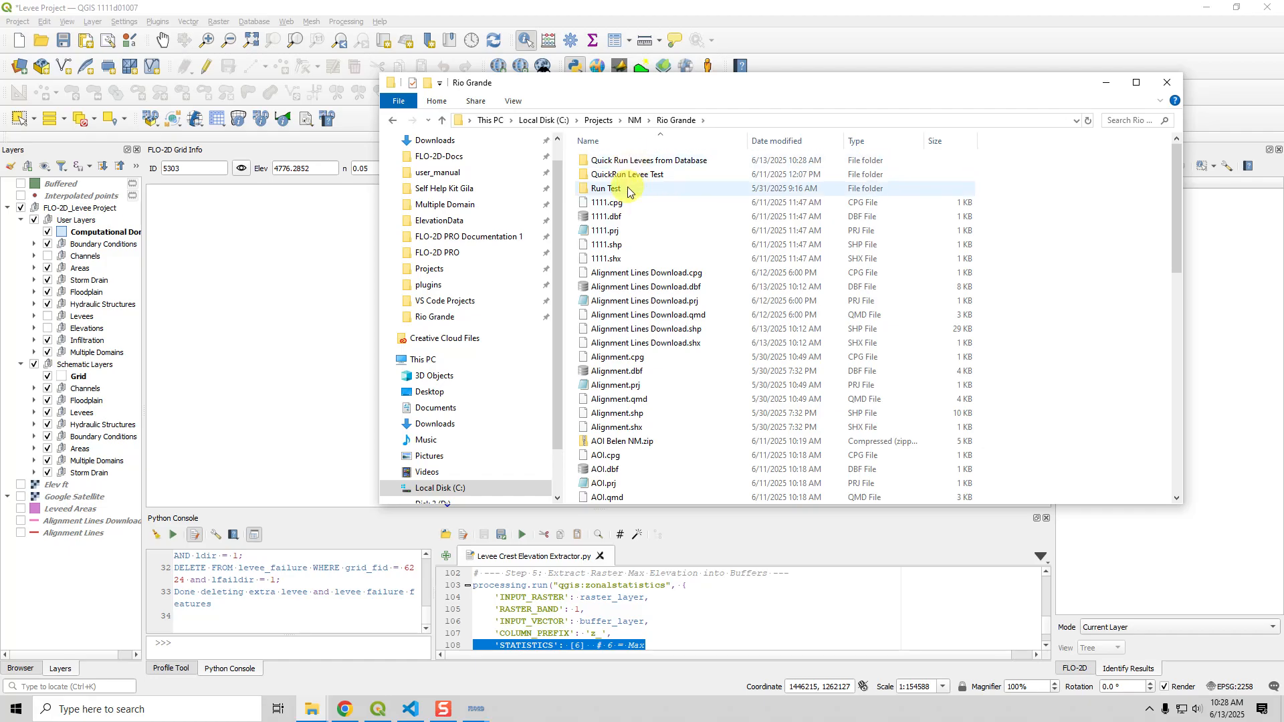
{"action": "double_click", "coordinate": [615, 161]}
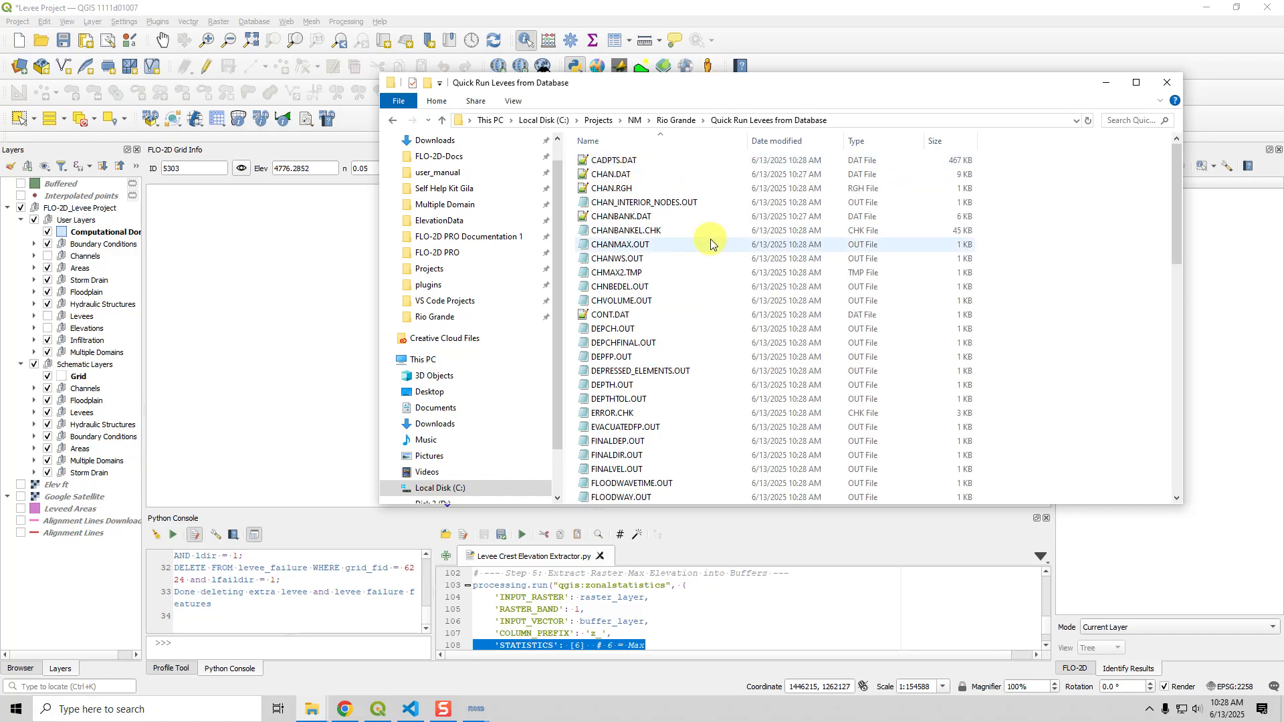
{"action": "left_click", "coordinate": [870, 142]}
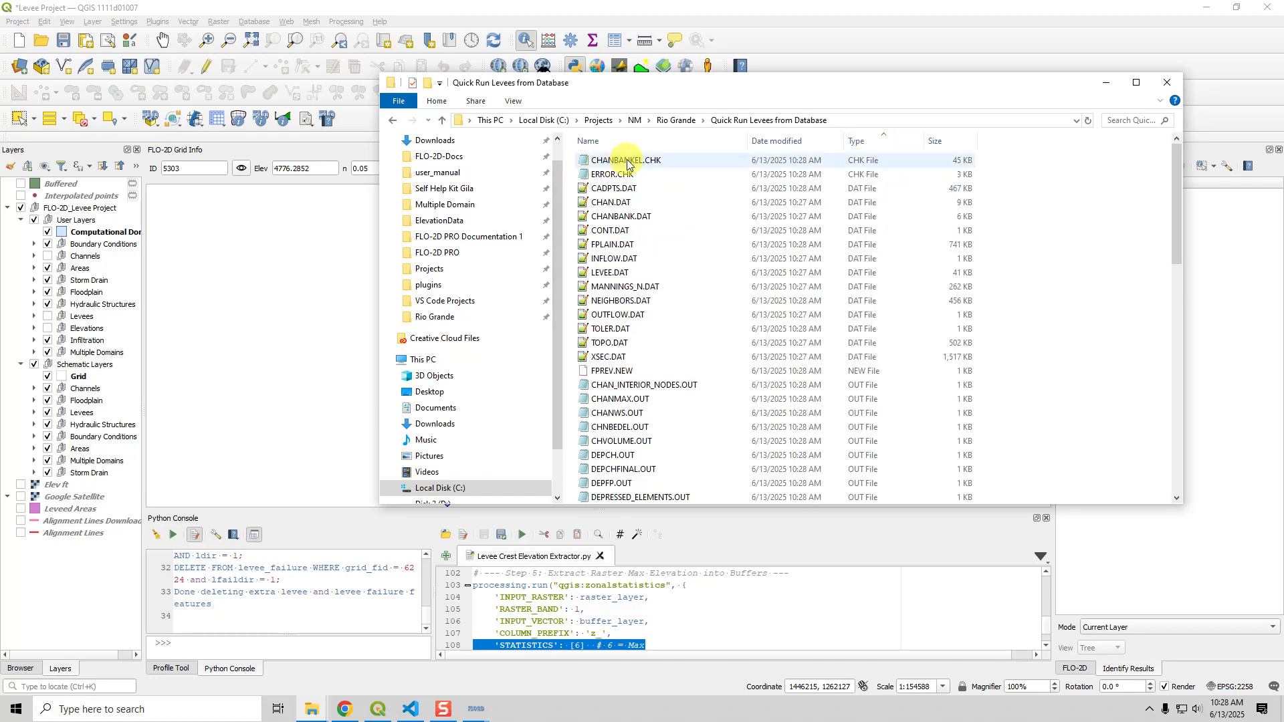
- Open ERROR.CHK and review the potential LEVEE.DAT and CHAN.DAT errors through to the end of the file
{"action": "double_click", "coordinate": [612, 174]}
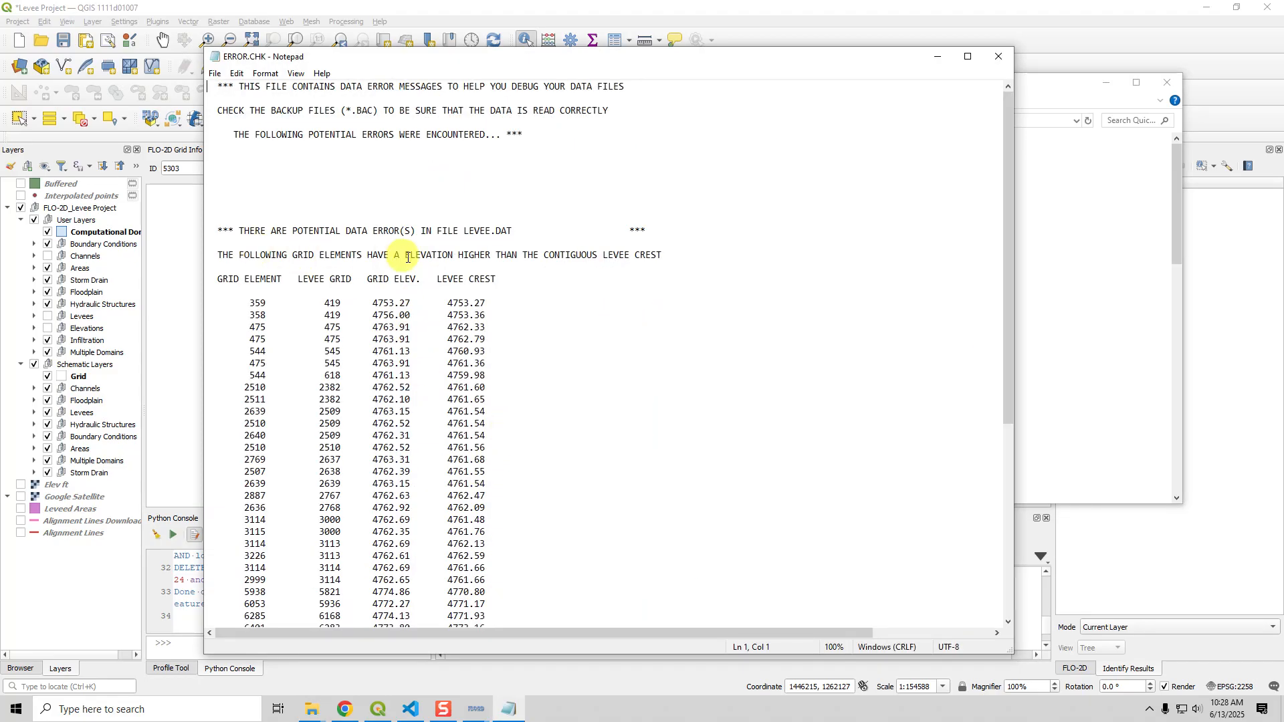
{"action": "left_click_drag", "start_coordinate": [669, 259], "coordinate": [239, 257]}
{"action": "scroll", "coordinate": [324, 445], "scroll_direction": "down", "scroll_amount": 9}
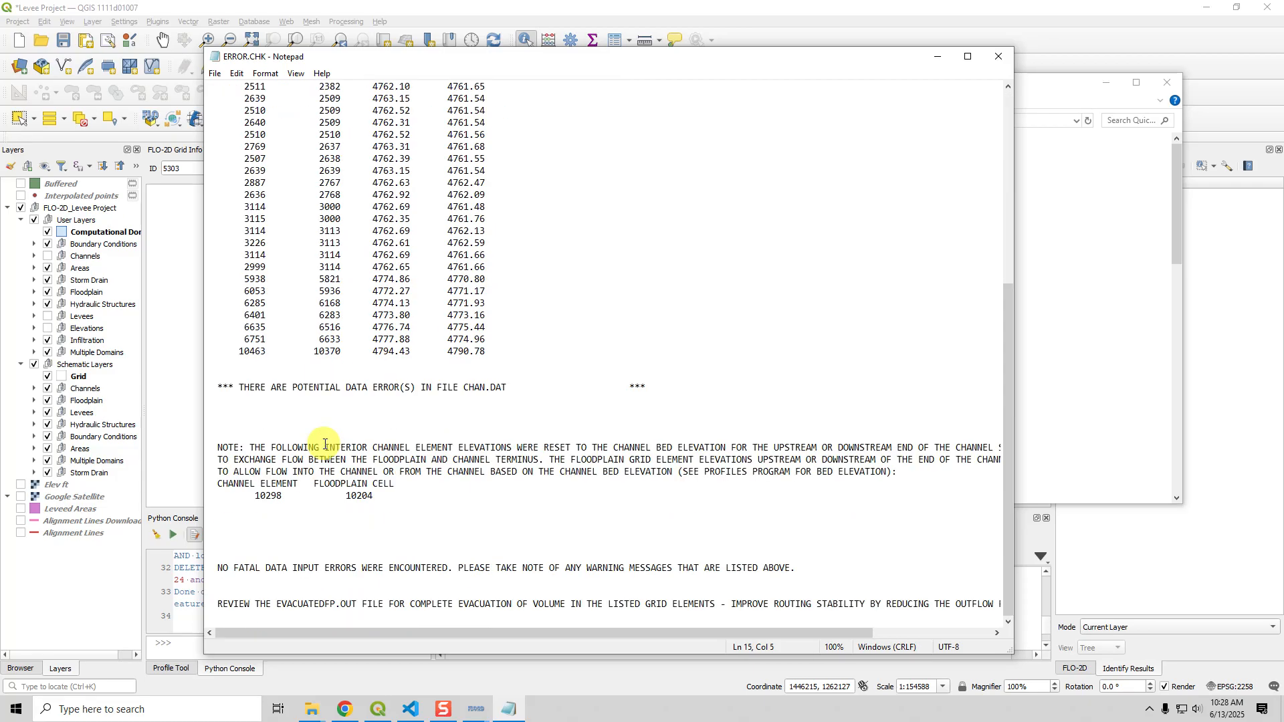
- Return to the run folder and open the LOW_LEVEE_CREST_ELEVATIONS.OUT report
{"action": "left_click", "coordinate": [1083, 278]}
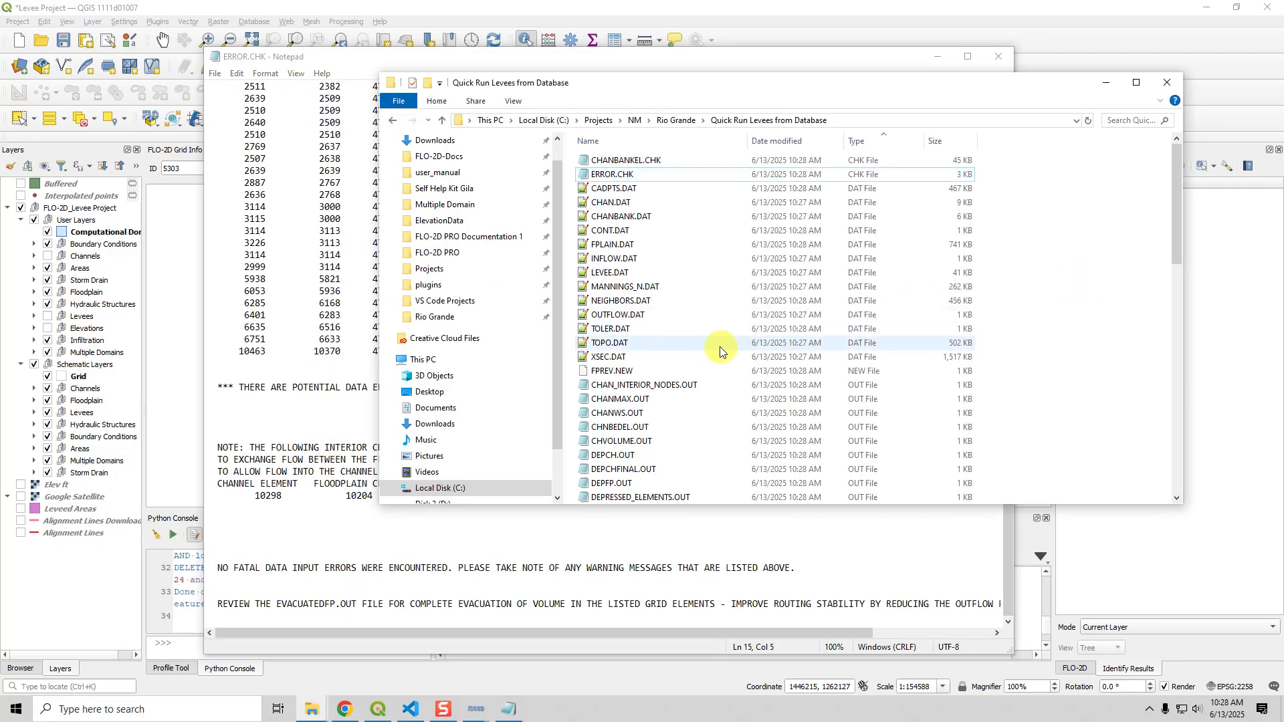
{"action": "key", "text": "l"}
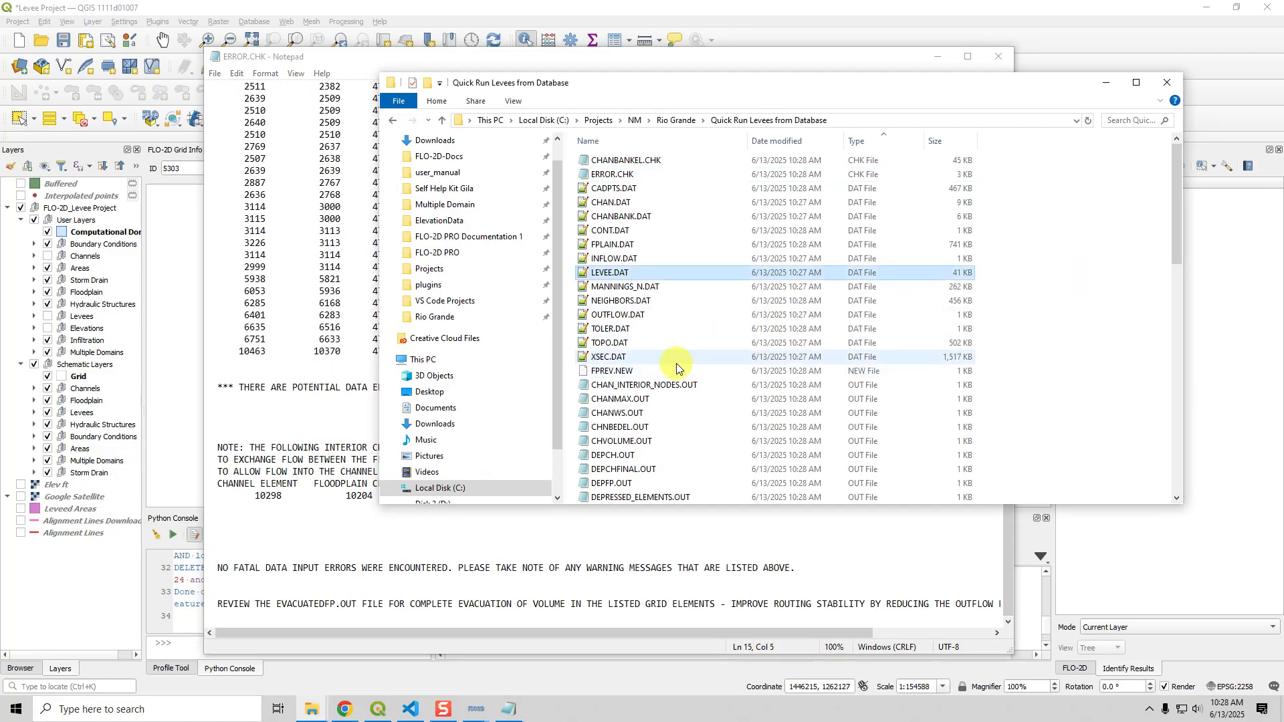
{"action": "key", "text": "l"}
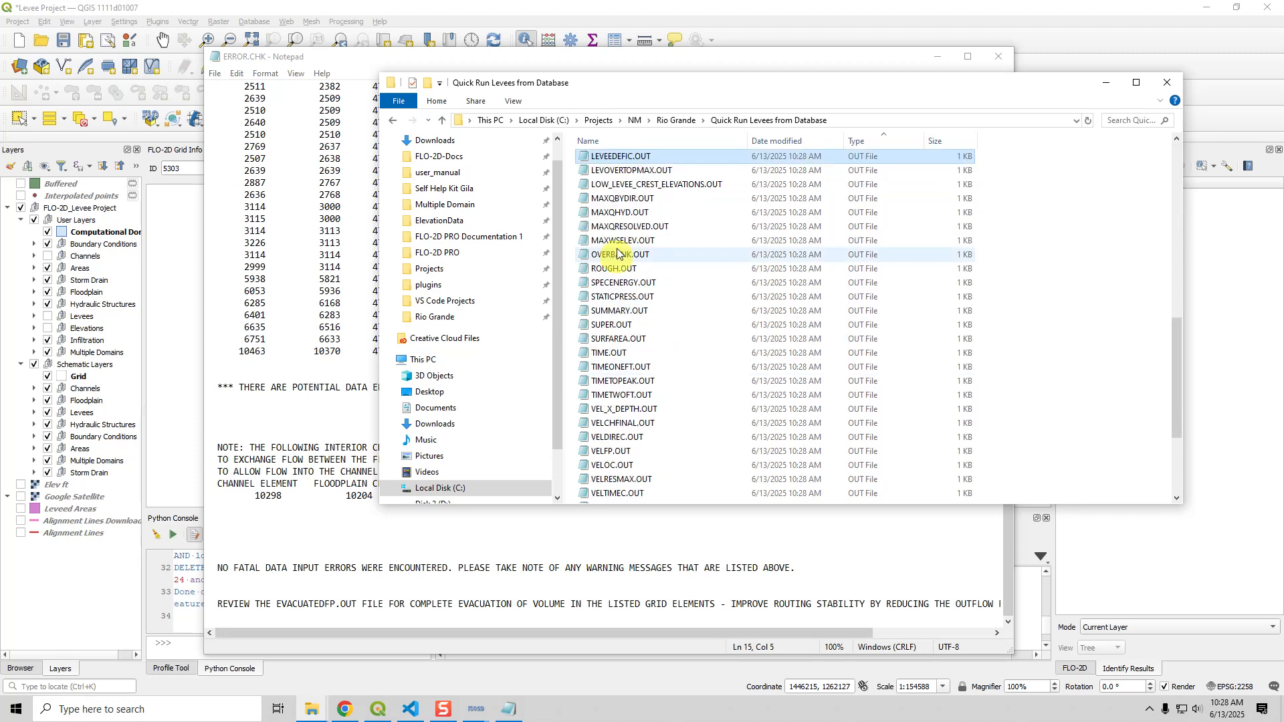
{"action": "double_click", "coordinate": [630, 187]}
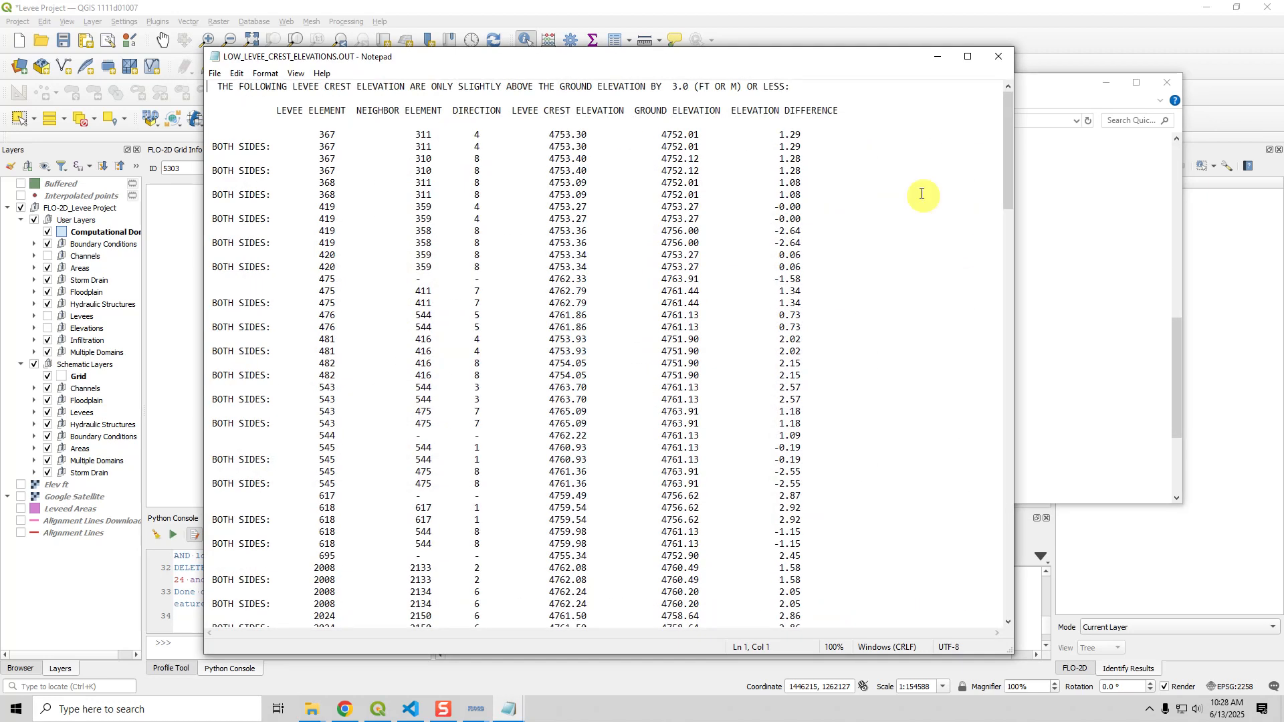
- Examine the differences between levee crest and ground elevations throughout the low levee crest report, and minimize it
{"action": "scroll", "coordinate": [893, 241], "scroll_direction": "down", "scroll_amount": 20}
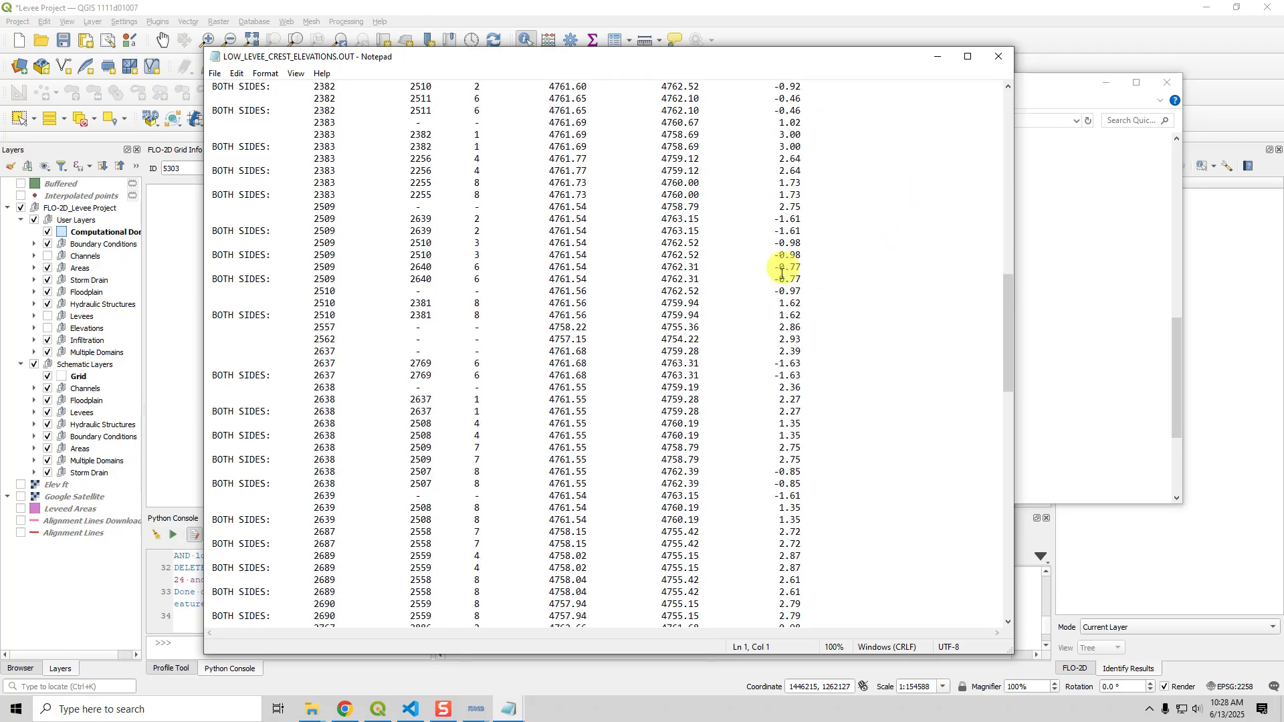
{"action": "scroll", "coordinate": [833, 305], "scroll_direction": "down", "scroll_amount": 20}
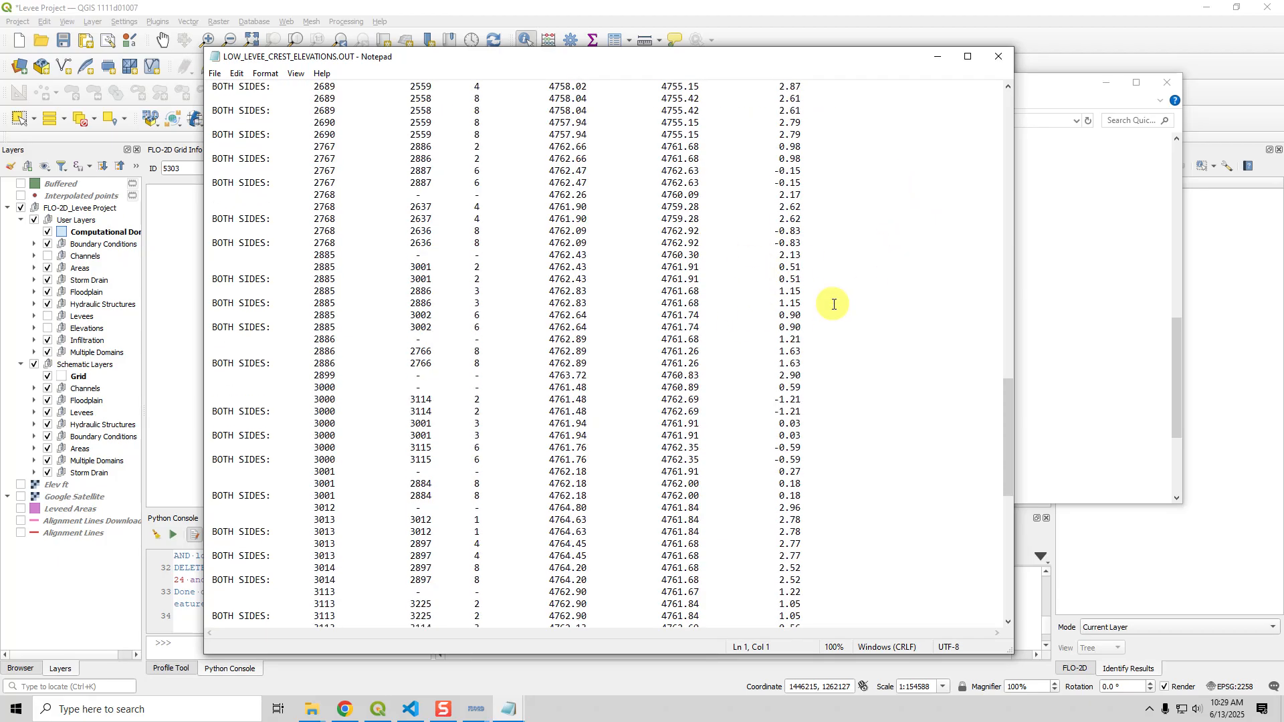
{"action": "scroll", "coordinate": [833, 305], "scroll_direction": "up", "scroll_amount": 20}
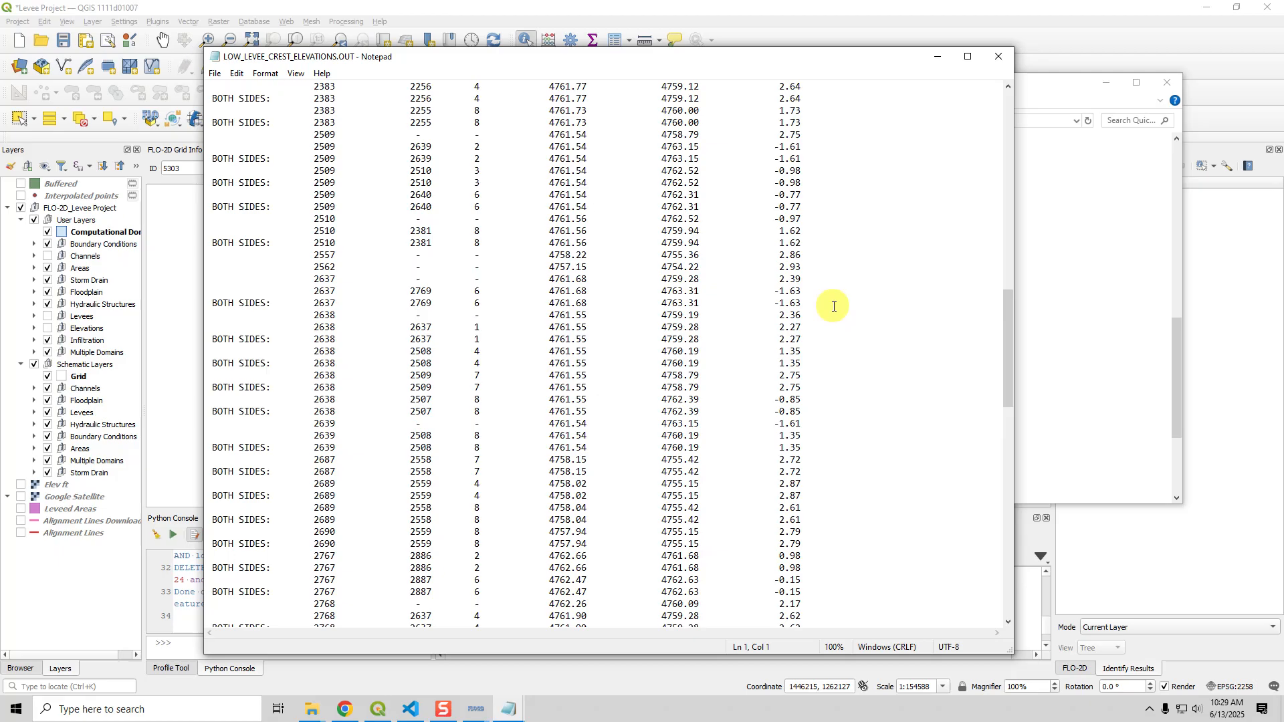
{"action": "scroll", "coordinate": [833, 306], "scroll_direction": "up", "scroll_amount": 7}
{"action": "scroll", "coordinate": [833, 306], "scroll_direction": "down", "scroll_amount": 20}
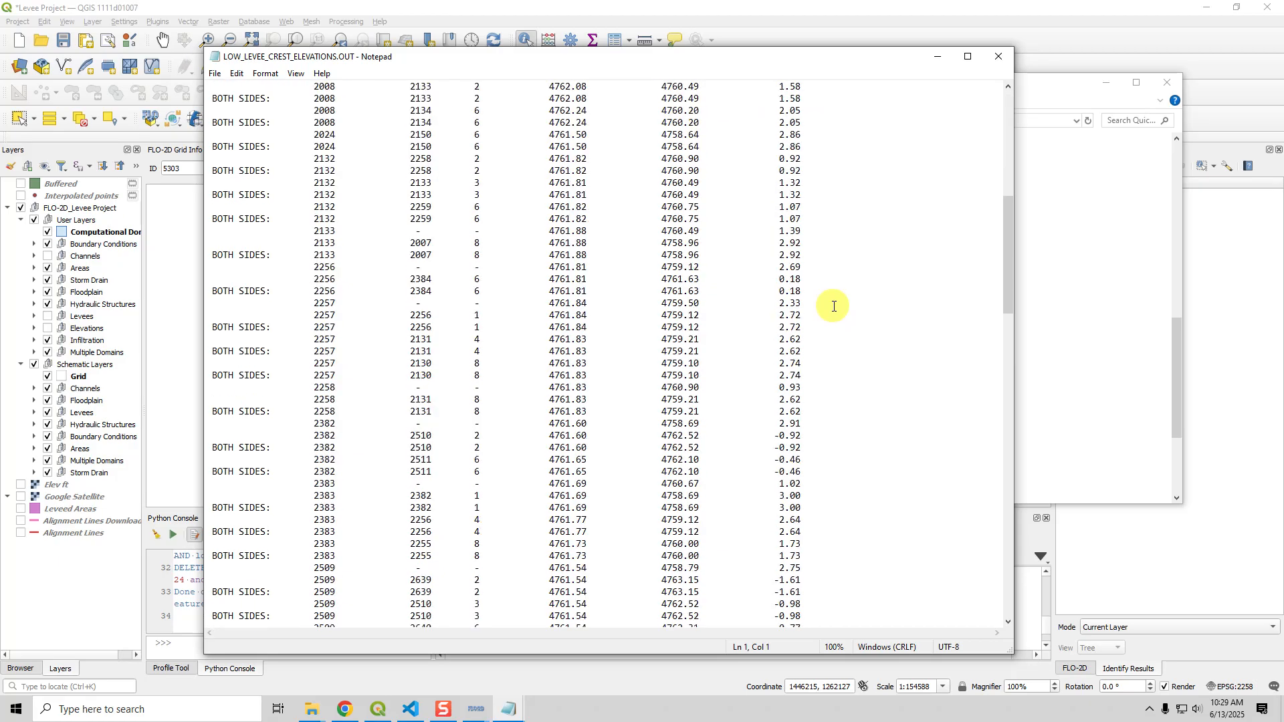
{"action": "right_click", "coordinate": [834, 306]}
{"action": "left_click", "coordinate": [856, 249]}
{"action": "scroll", "coordinate": [856, 251], "scroll_direction": "down", "scroll_amount": 15}
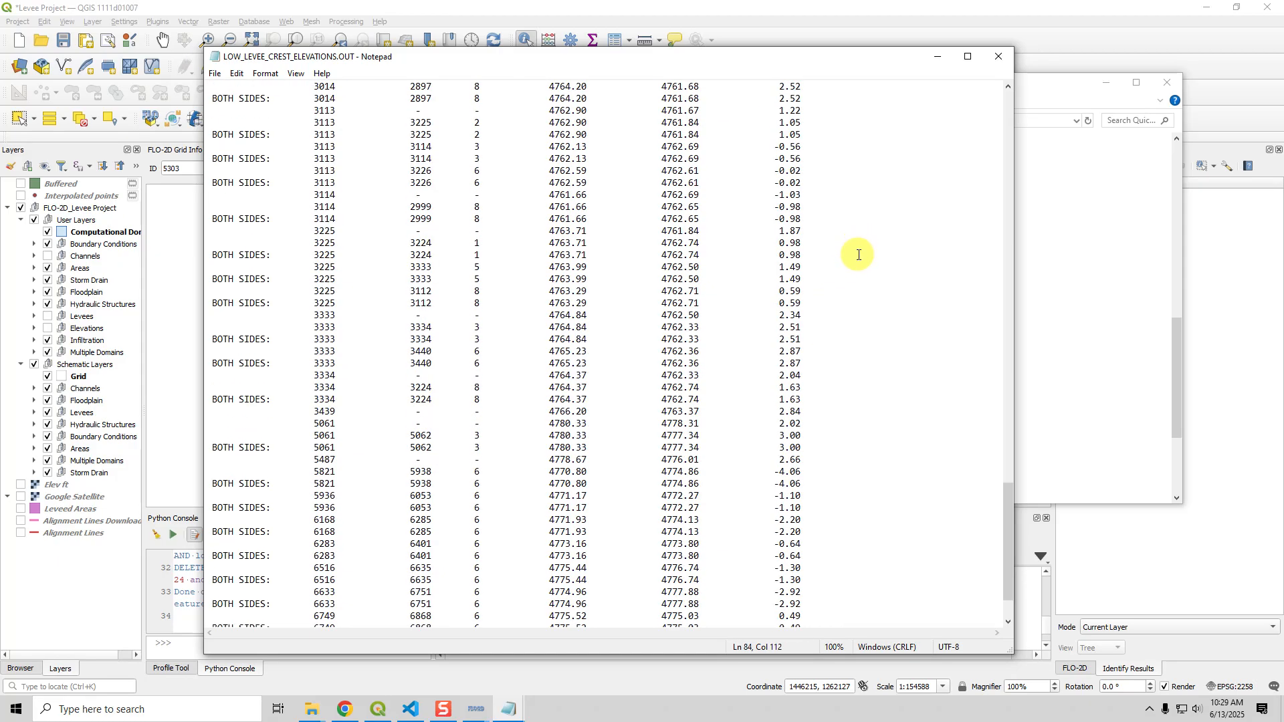
{"action": "left_click", "coordinate": [935, 63]}
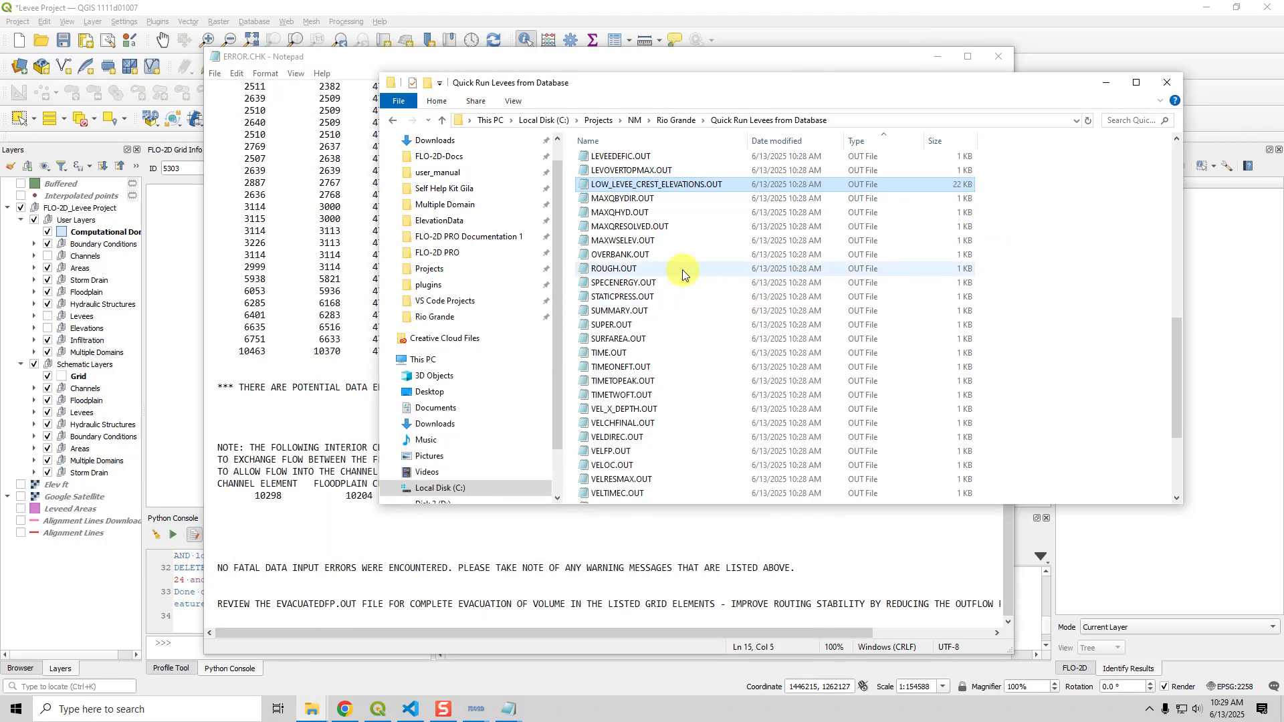
- Look through the run folder's output files, back up to the levee output files
{"action": "scroll", "coordinate": [627, 428], "scroll_direction": "down", "scroll_amount": 3}
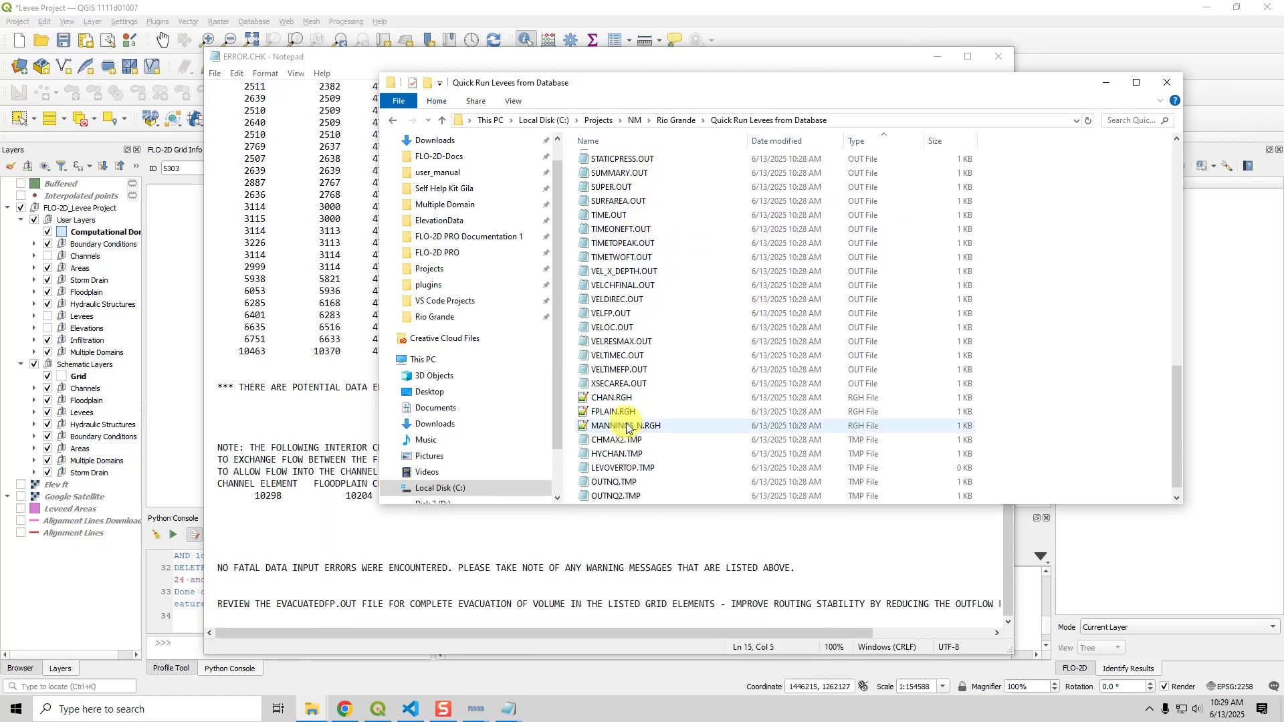
{"action": "scroll", "coordinate": [617, 429], "scroll_direction": "up", "scroll_amount": 8}
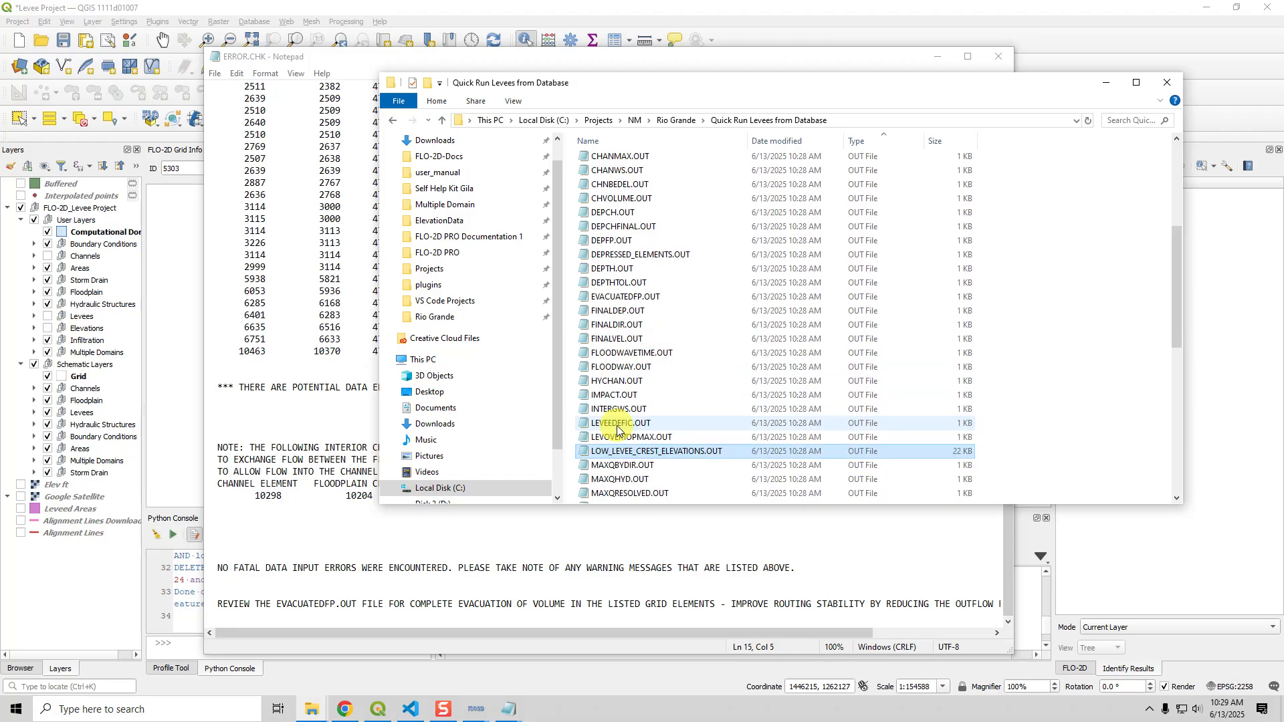